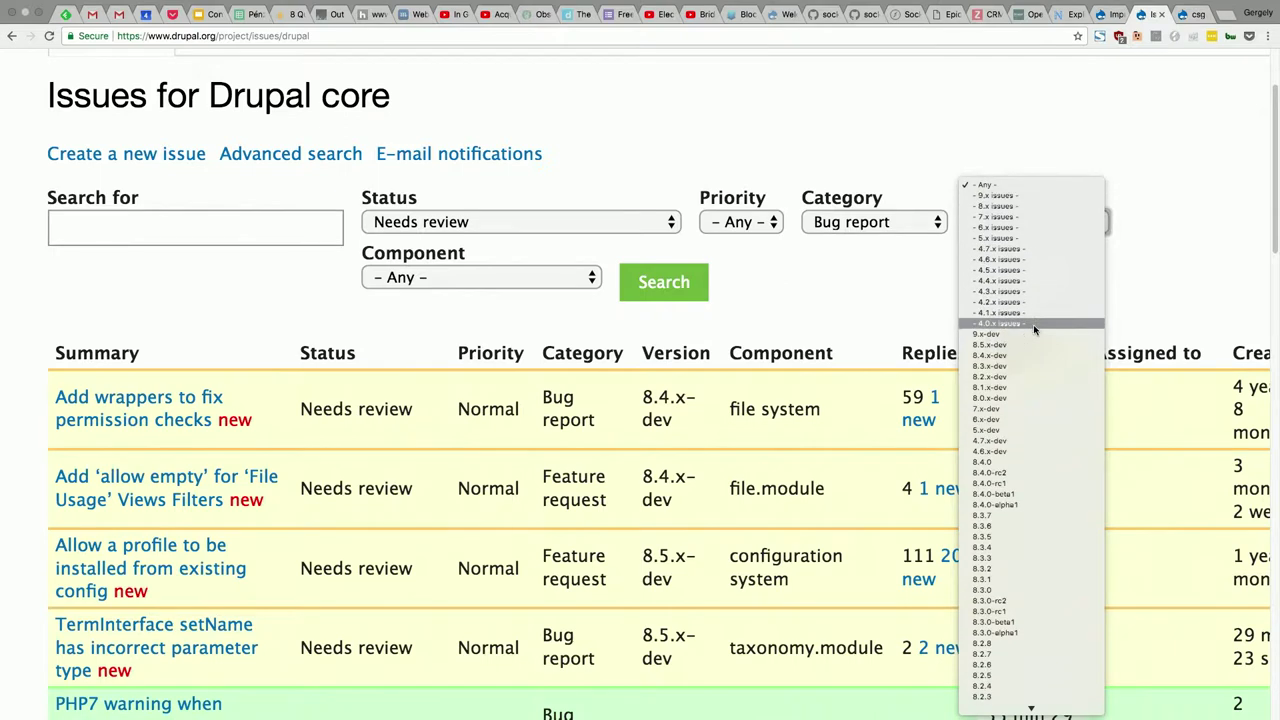
# Step: Dismiss the Version choices without changing the version filter
pyautogui.click(1088, 137)
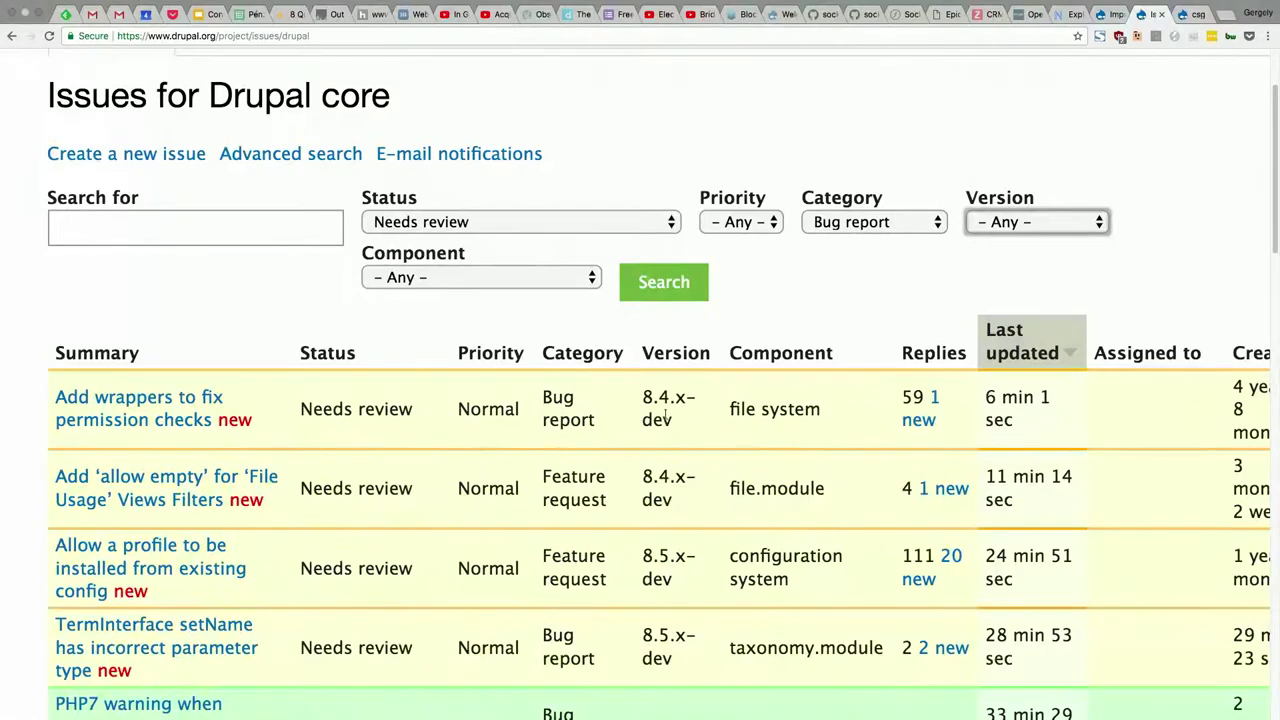
# Step: Search Drupal core Needs review bug reports with Version left at '- Any -'
pyautogui.scroll(-1, 670, 415)
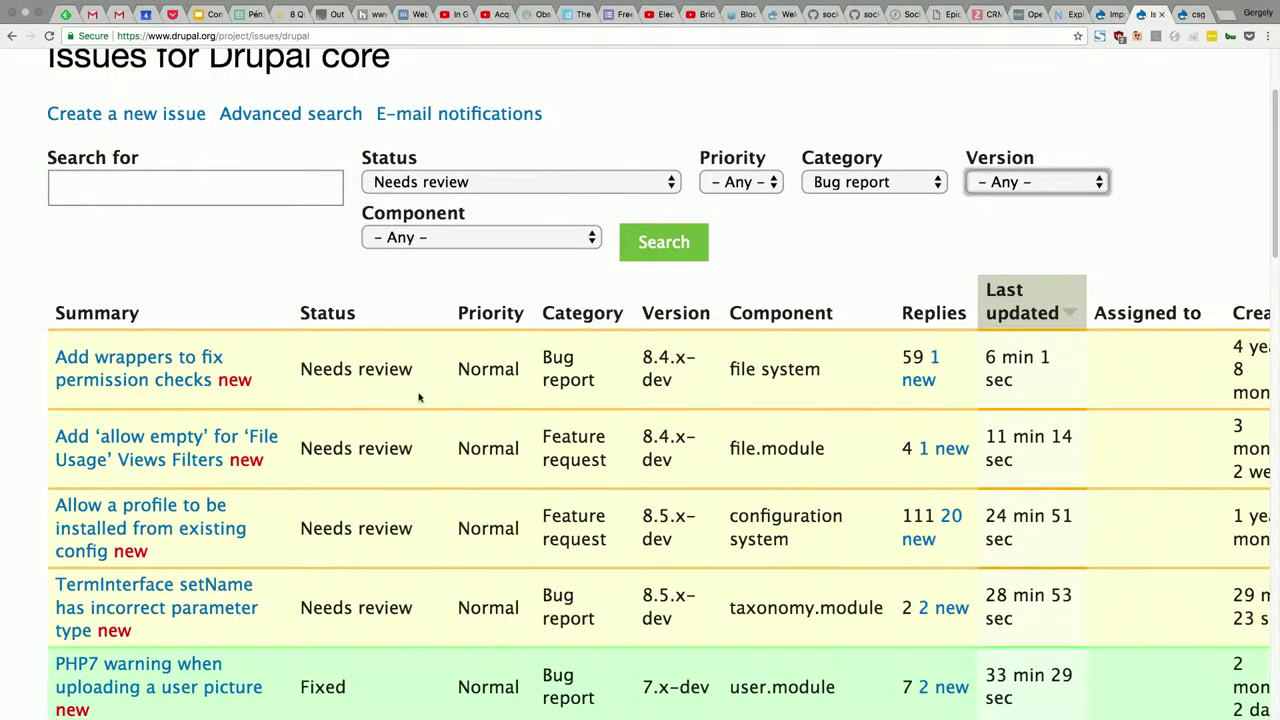
pyautogui.scroll(-4, 251, 400)
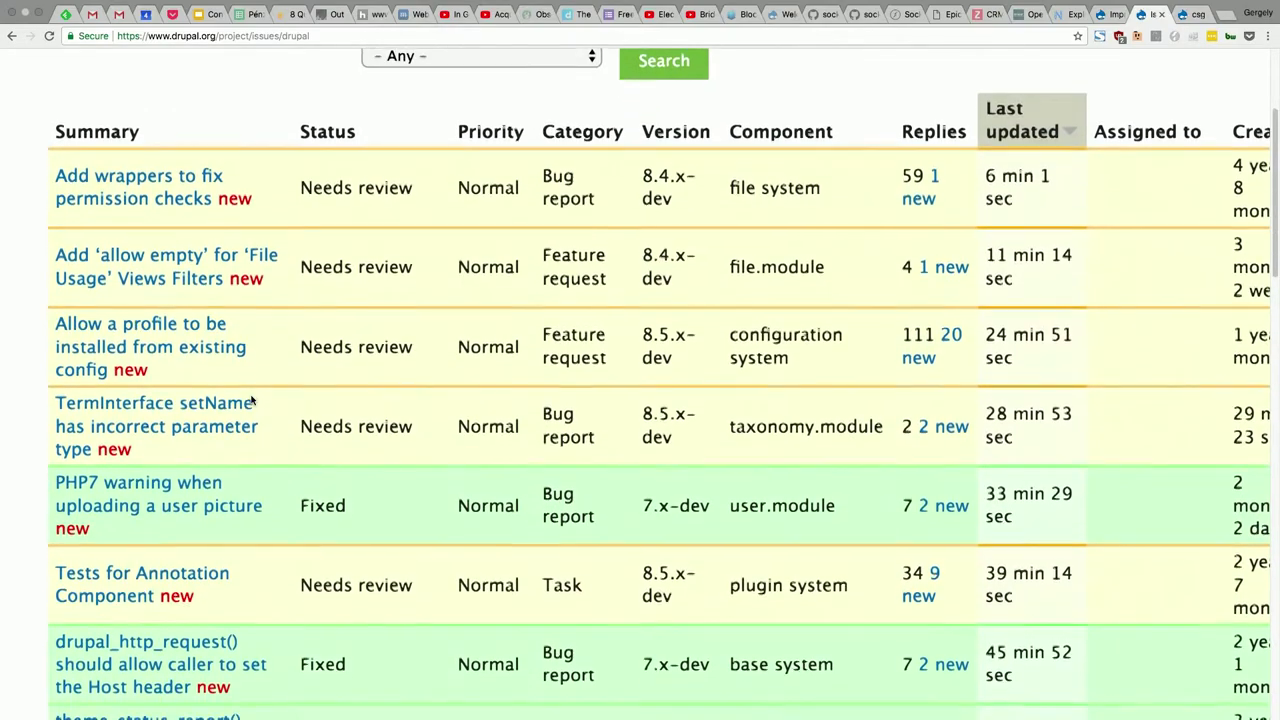
pyautogui.hscroll(1, 251, 400)
pyautogui.hscroll(2, 251, 400)
pyautogui.hscroll(-4, 251, 400)
pyautogui.scroll(-3, 251, 400)
pyautogui.hscroll(2, 251, 400)
pyautogui.scroll(2, 251, 400)
pyautogui.hscroll(1, 251, 400)
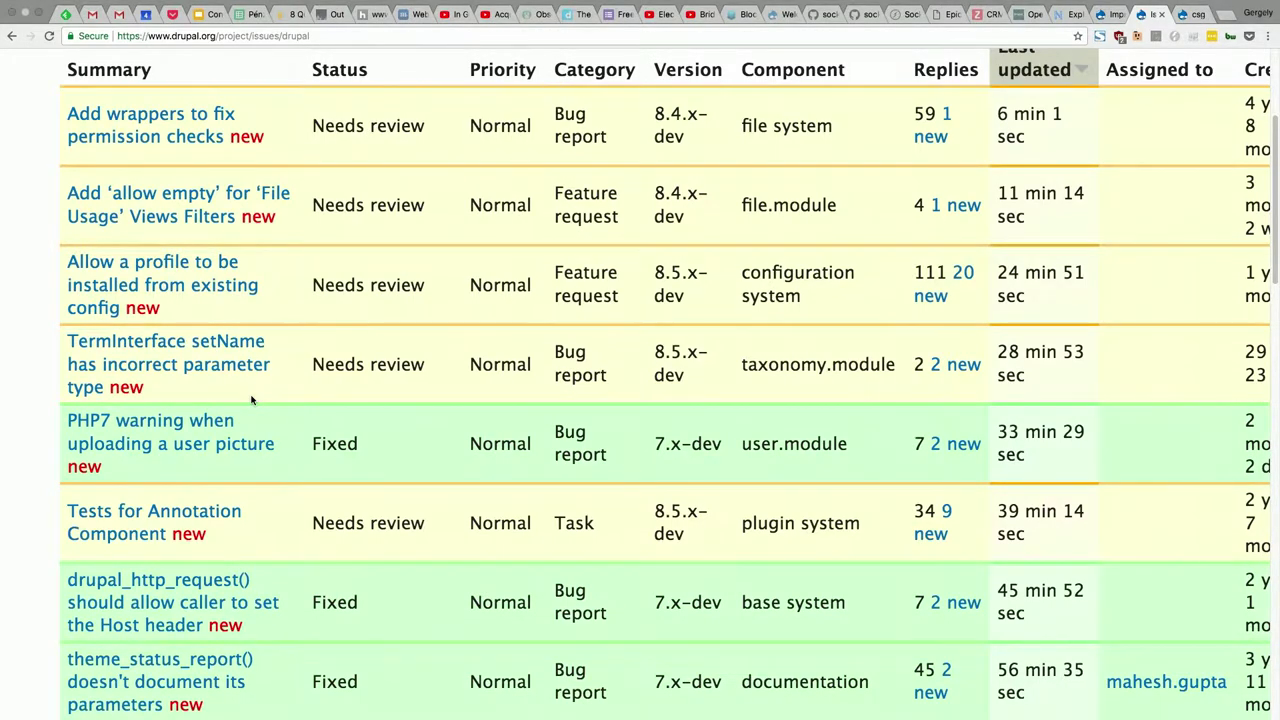
pyautogui.scroll(5, 251, 400)
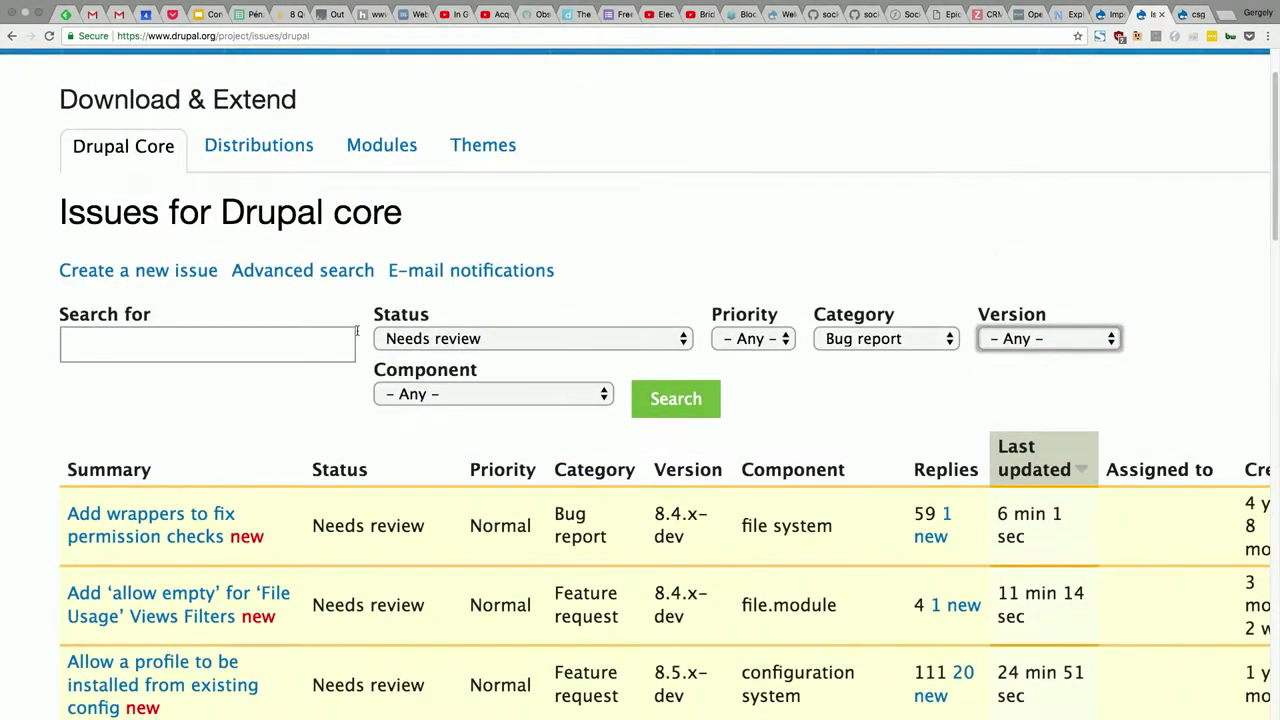
pyautogui.click(664, 398)
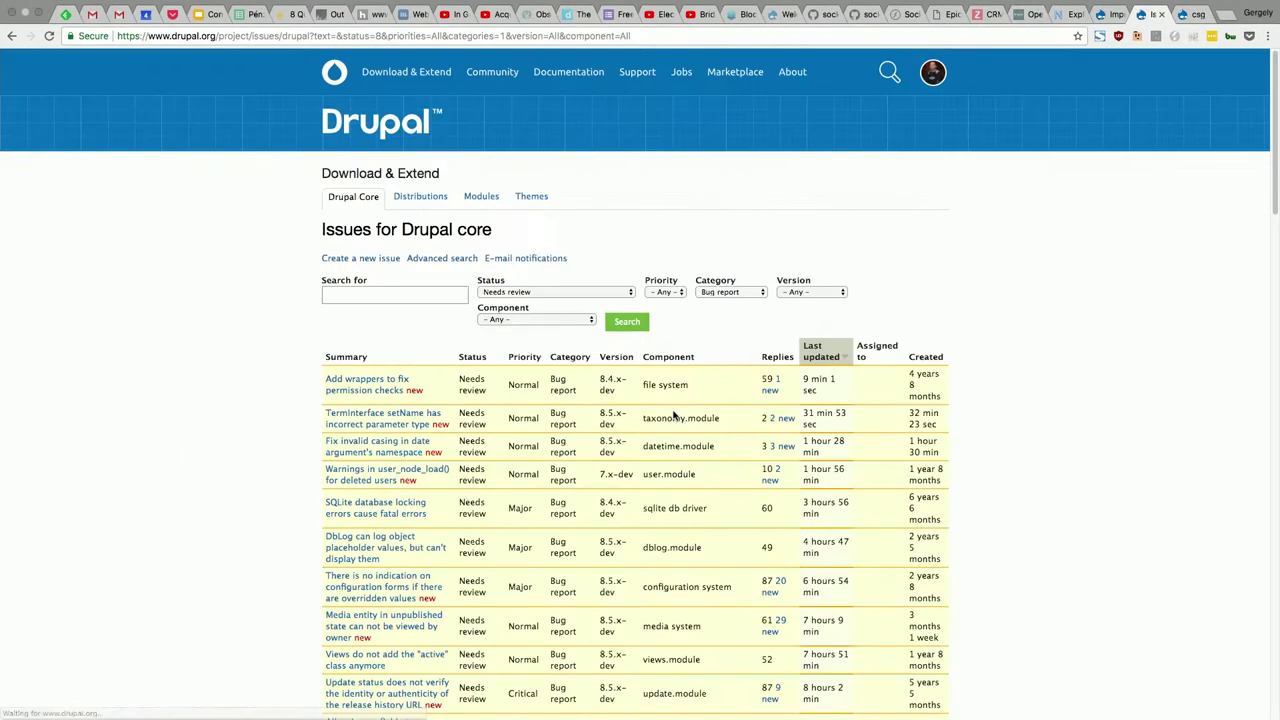
# Step: Zoom in and scan the results, topped by 'Add wrappers to fix permission checks'
pyautogui.press('super+equal')
pyautogui.press('super+equal')
pyautogui.press('super+equal')
pyautogui.press('super+equal')
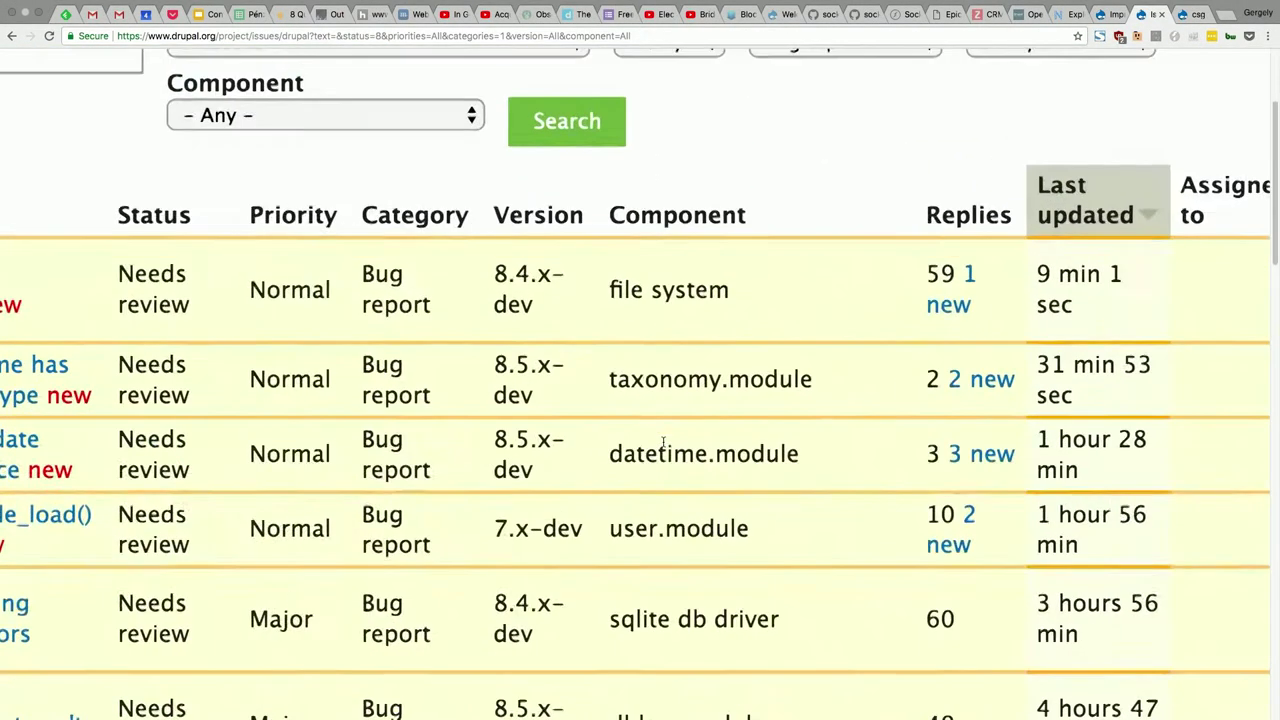
pyautogui.scroll(-3, 665, 440)
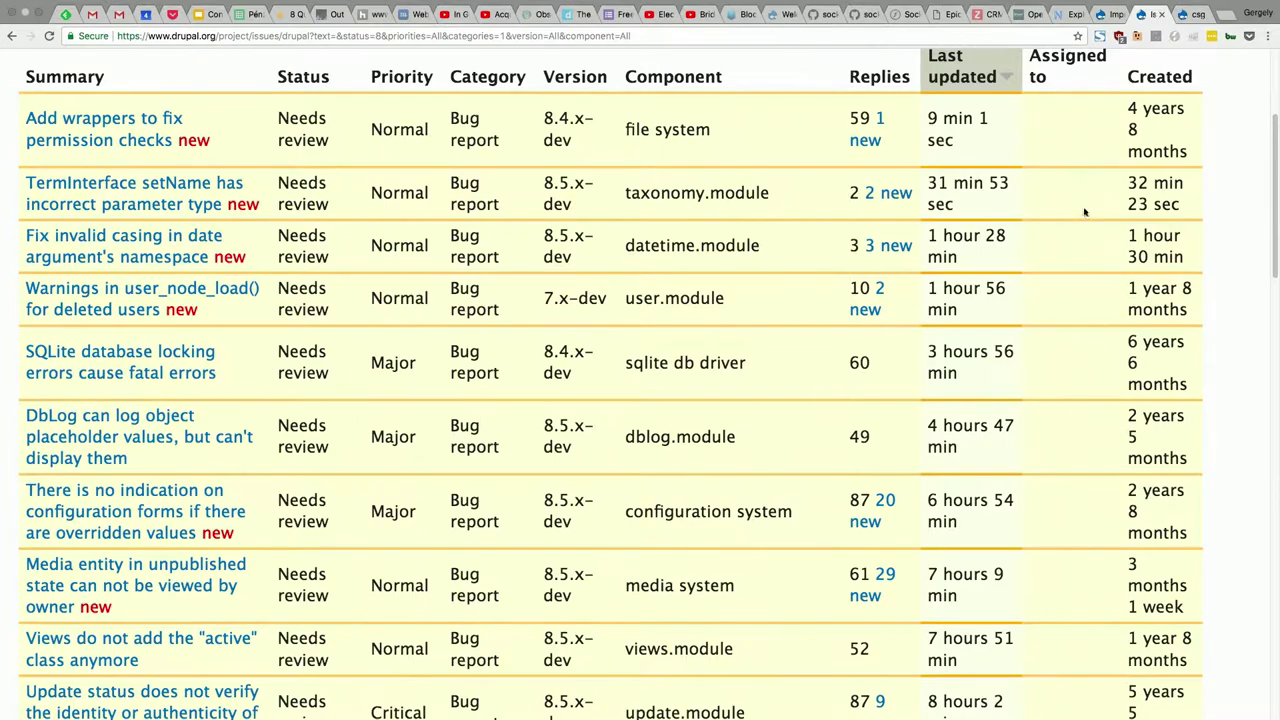
pyautogui.scroll(-1, 1081, 216)
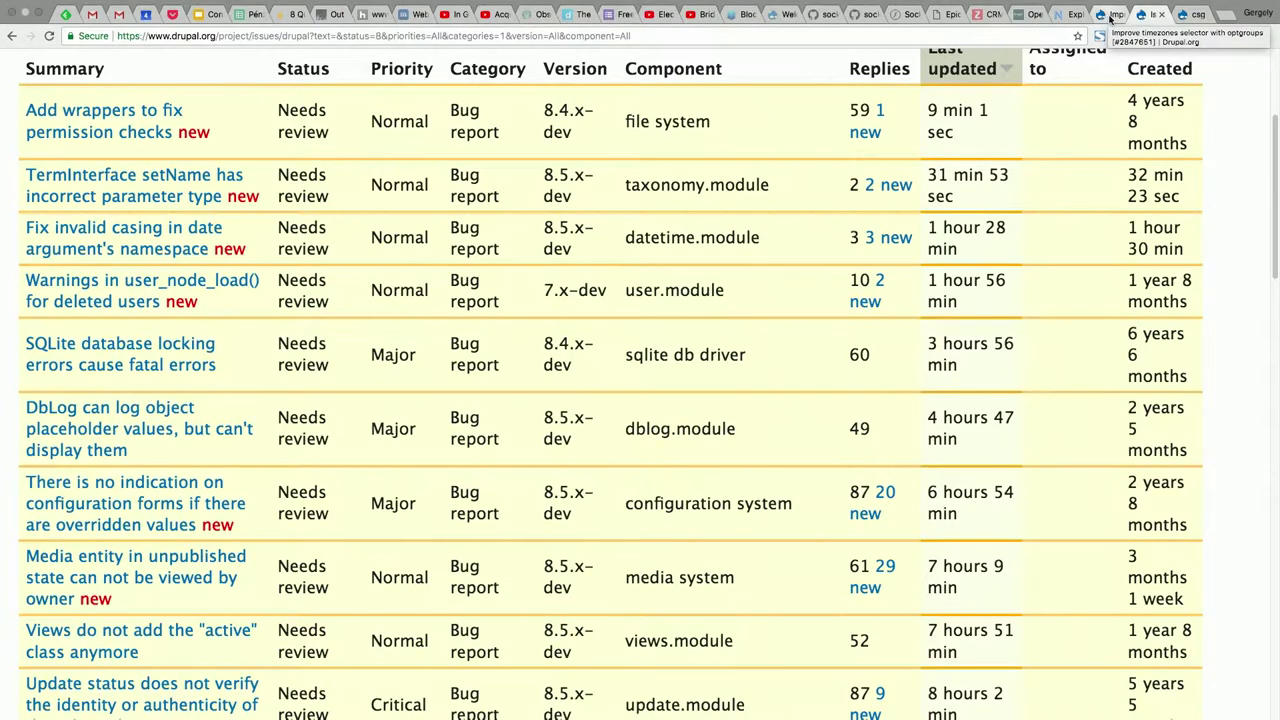
# Step: Switch to the 'Improve timezones selector with optgroups' issue and scroll to its Before screenshot
pyautogui.click(1108, 17)
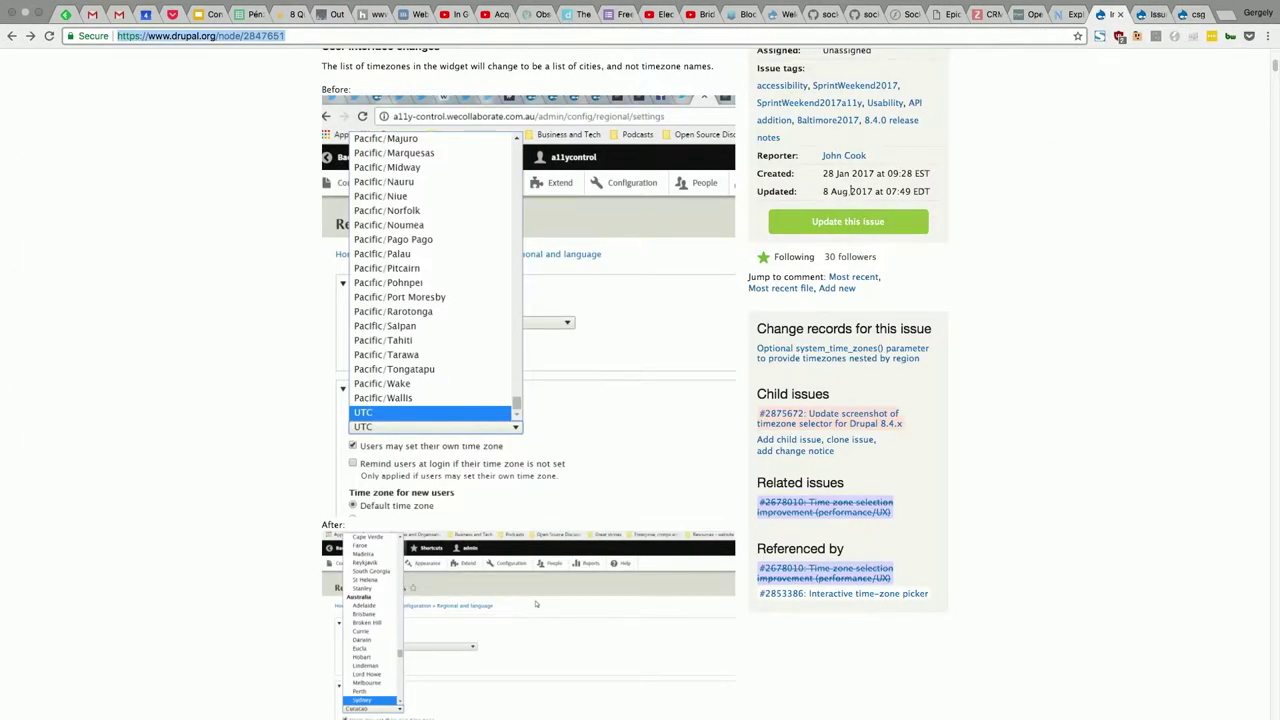
pyautogui.scroll(5, 726, 245)
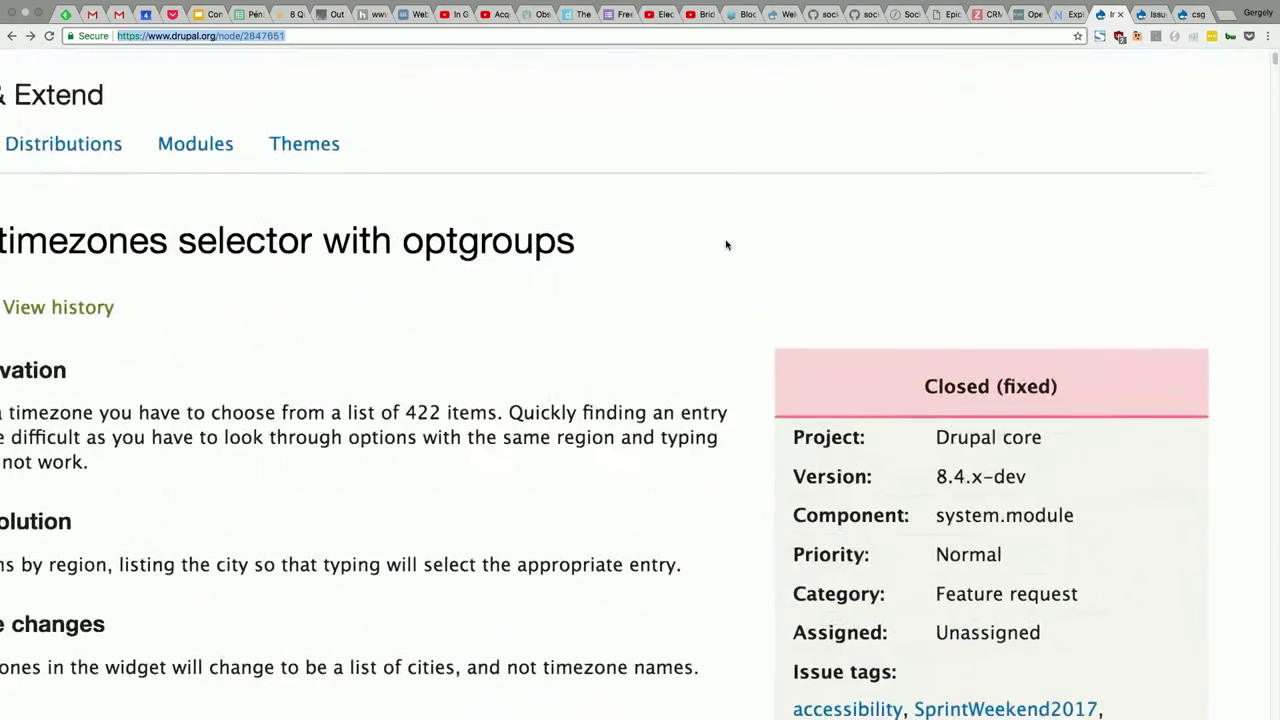
pyautogui.scroll(-3, 726, 245)
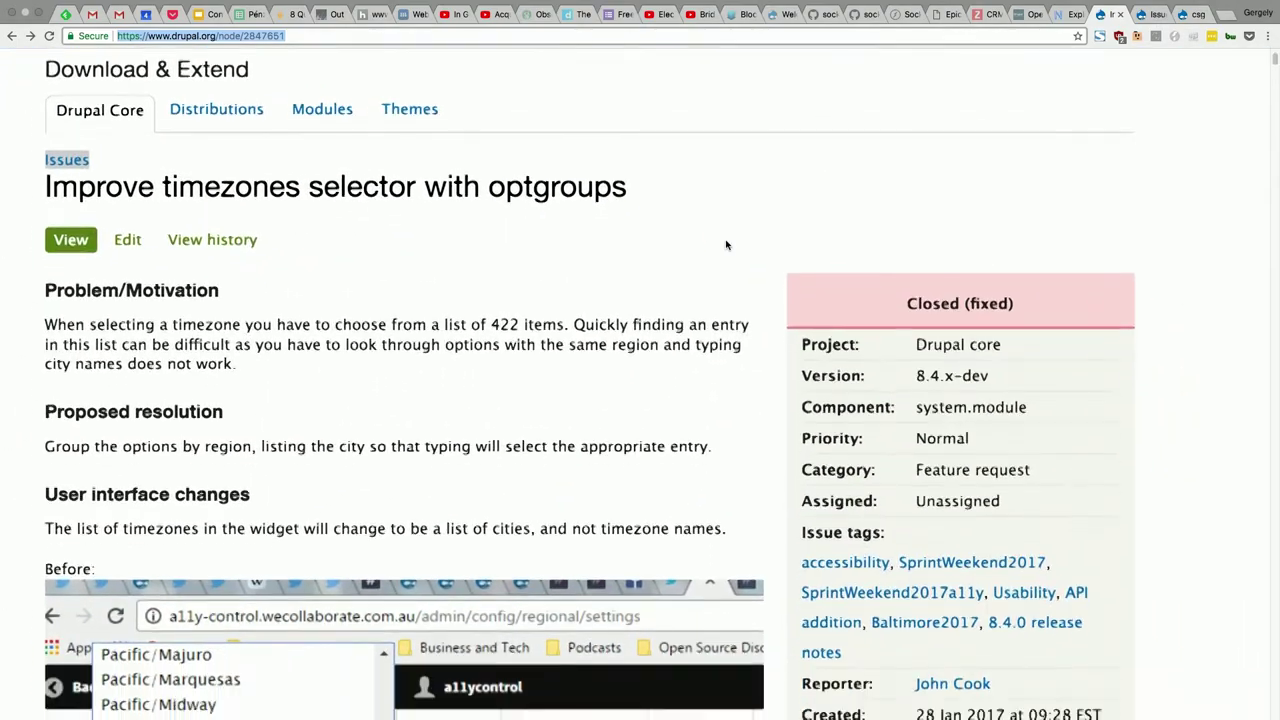
pyautogui.scroll(-1, 726, 245)
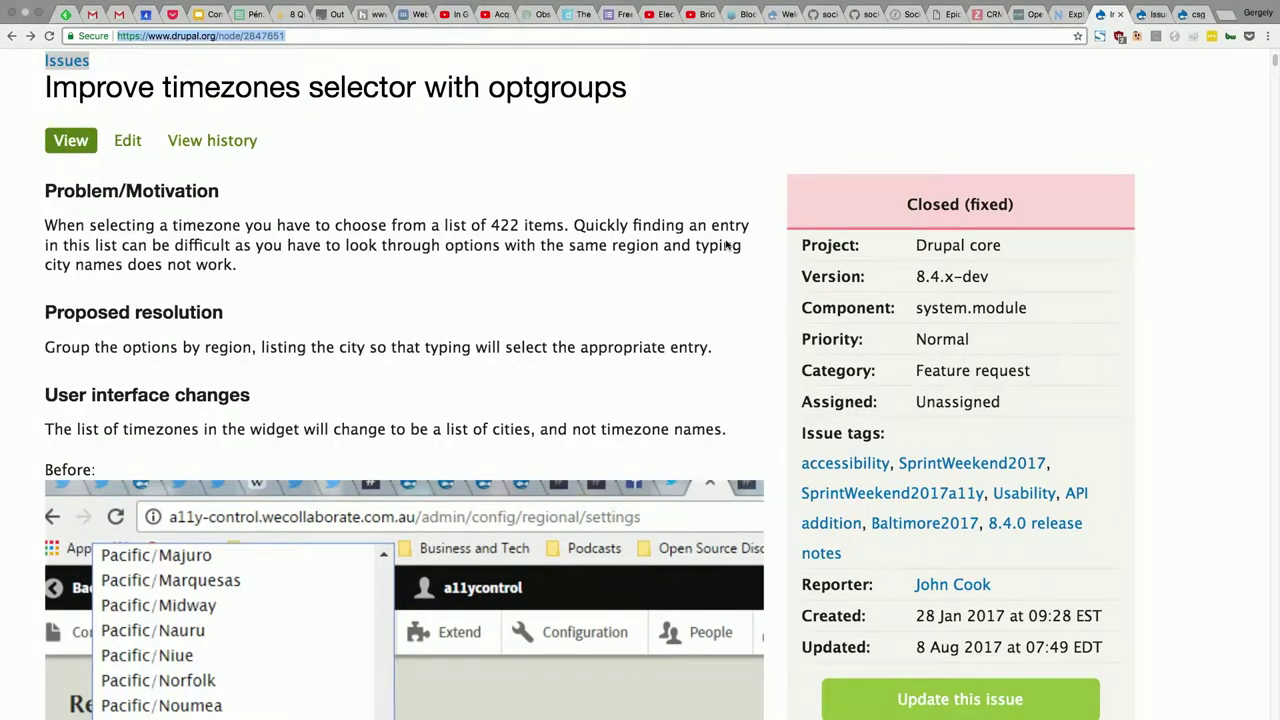
pyautogui.scroll(-6, 727, 245)
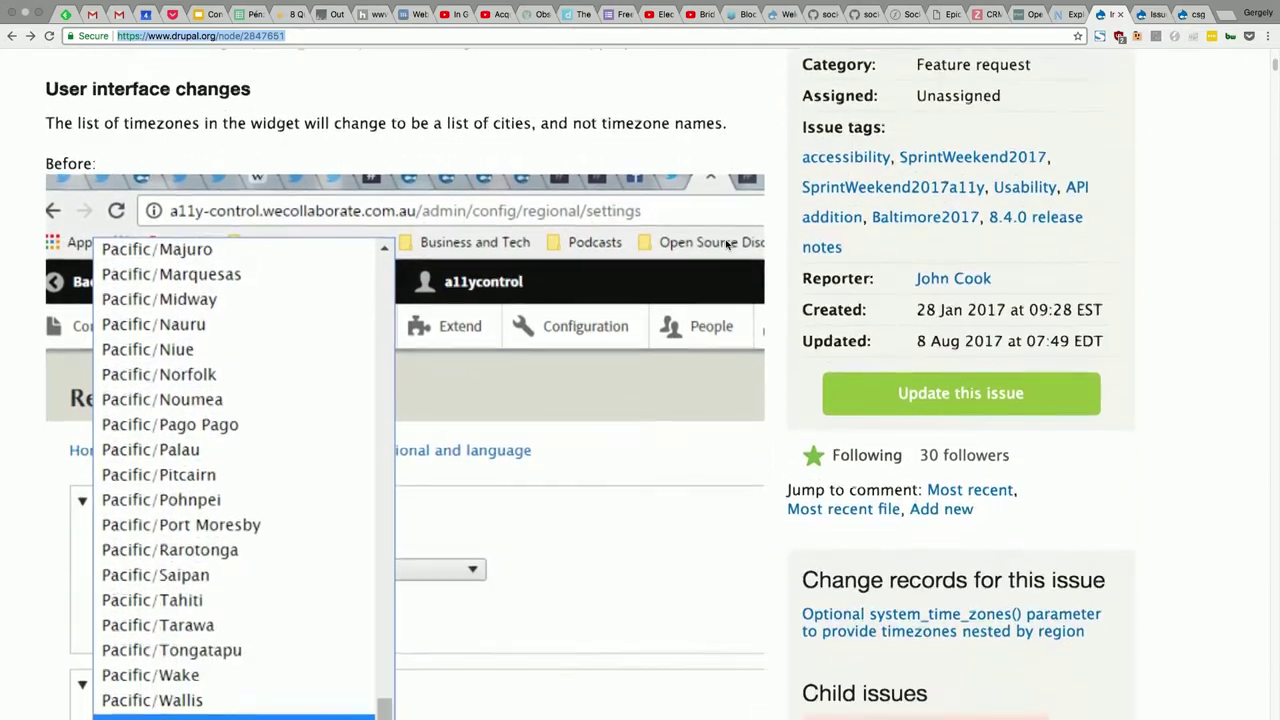
pyautogui.scroll(-9, 727, 245)
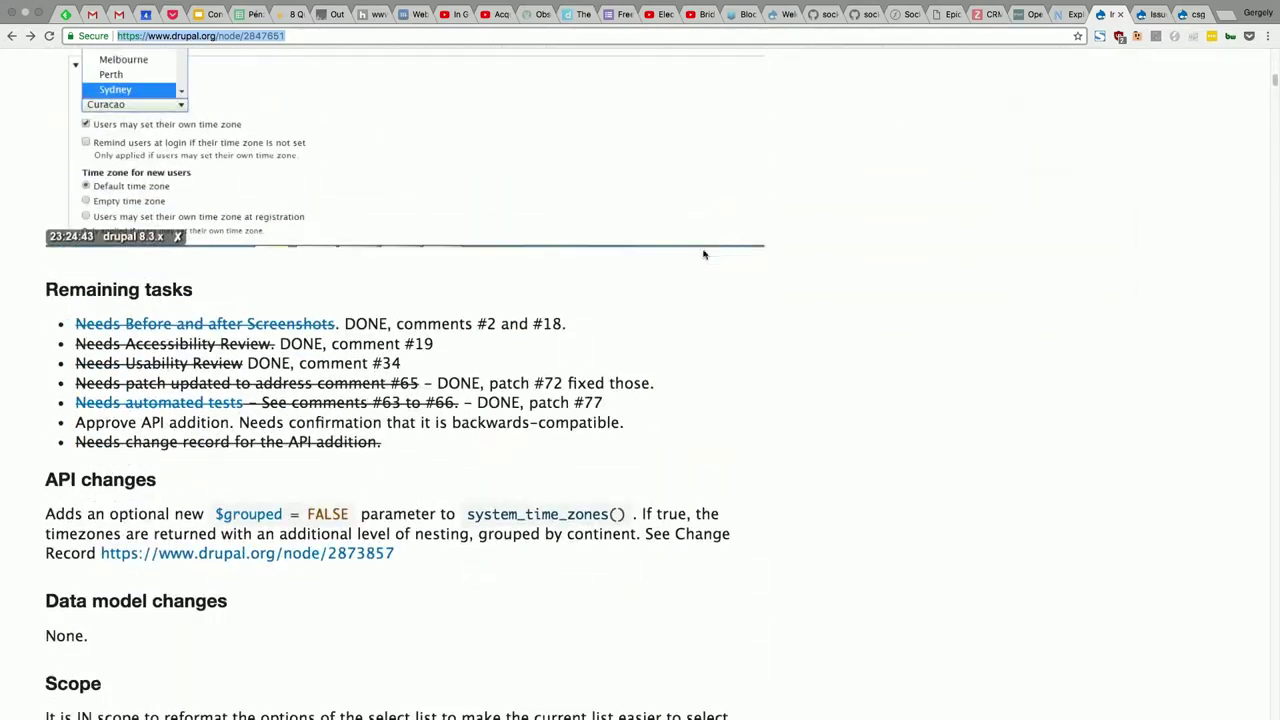
pyautogui.scroll(16, 307, 512)
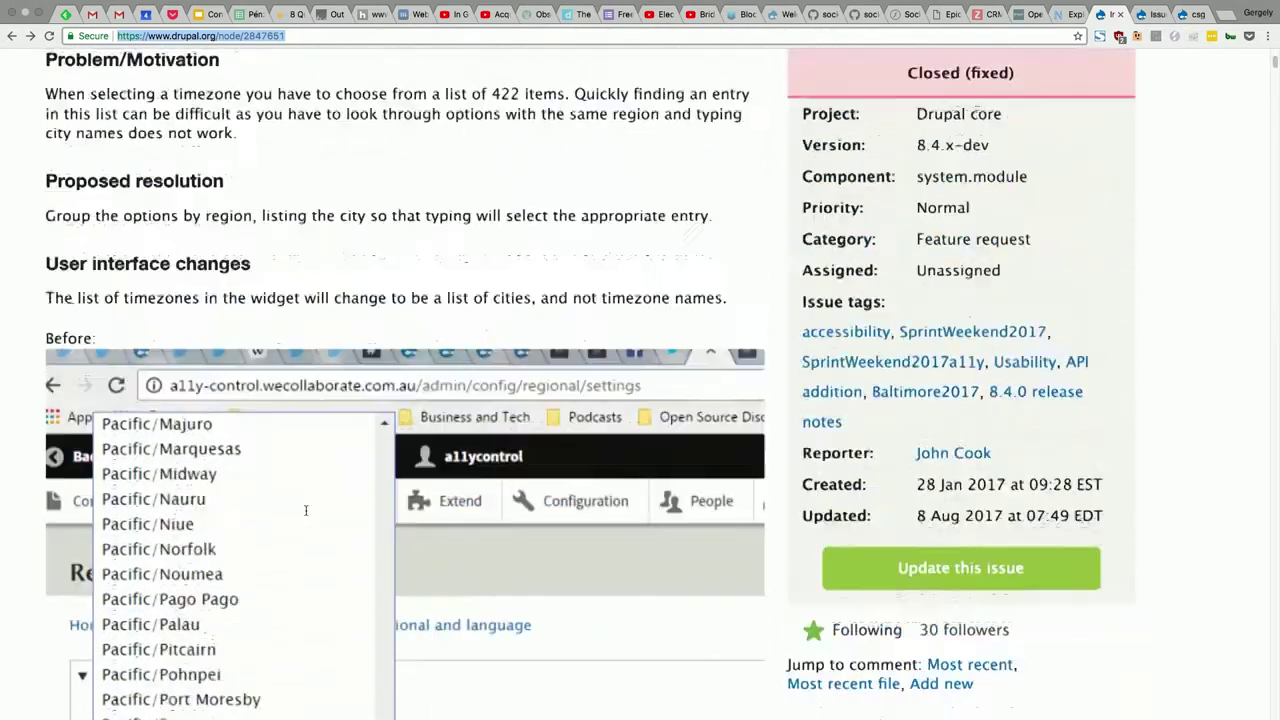
pyautogui.scroll(-2, 307, 512)
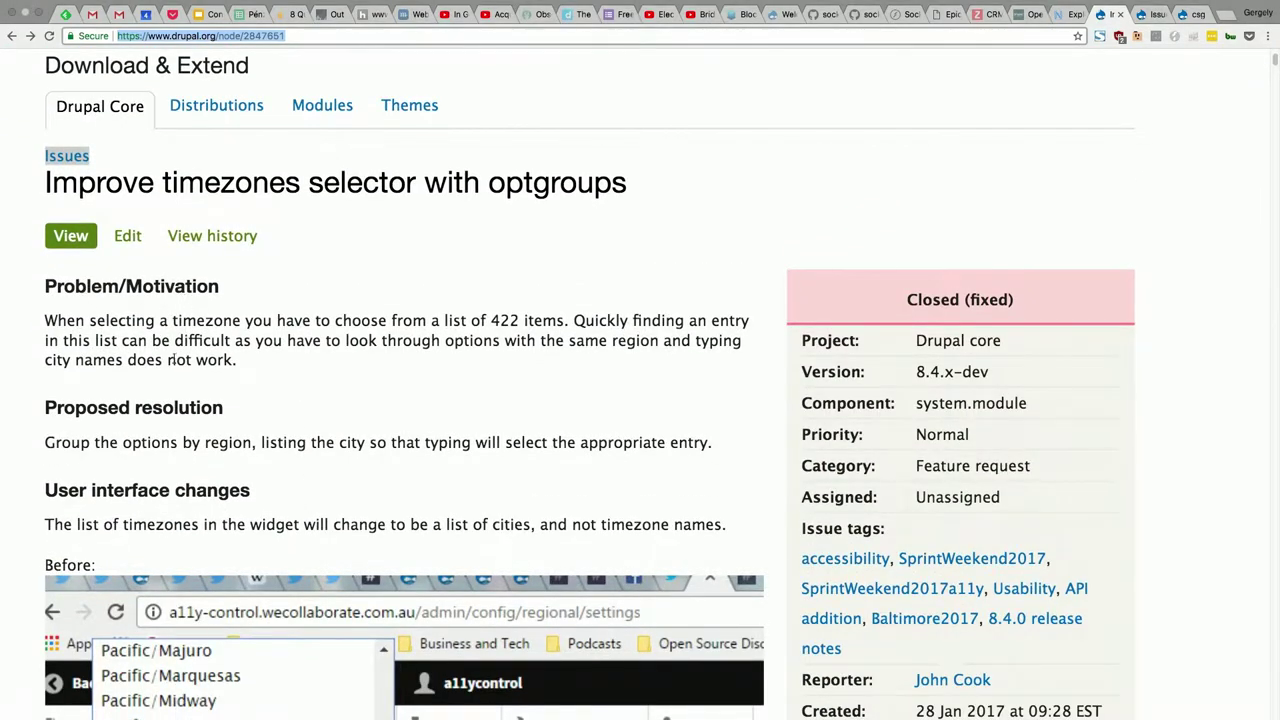
pyautogui.scroll(-1, 172, 358)
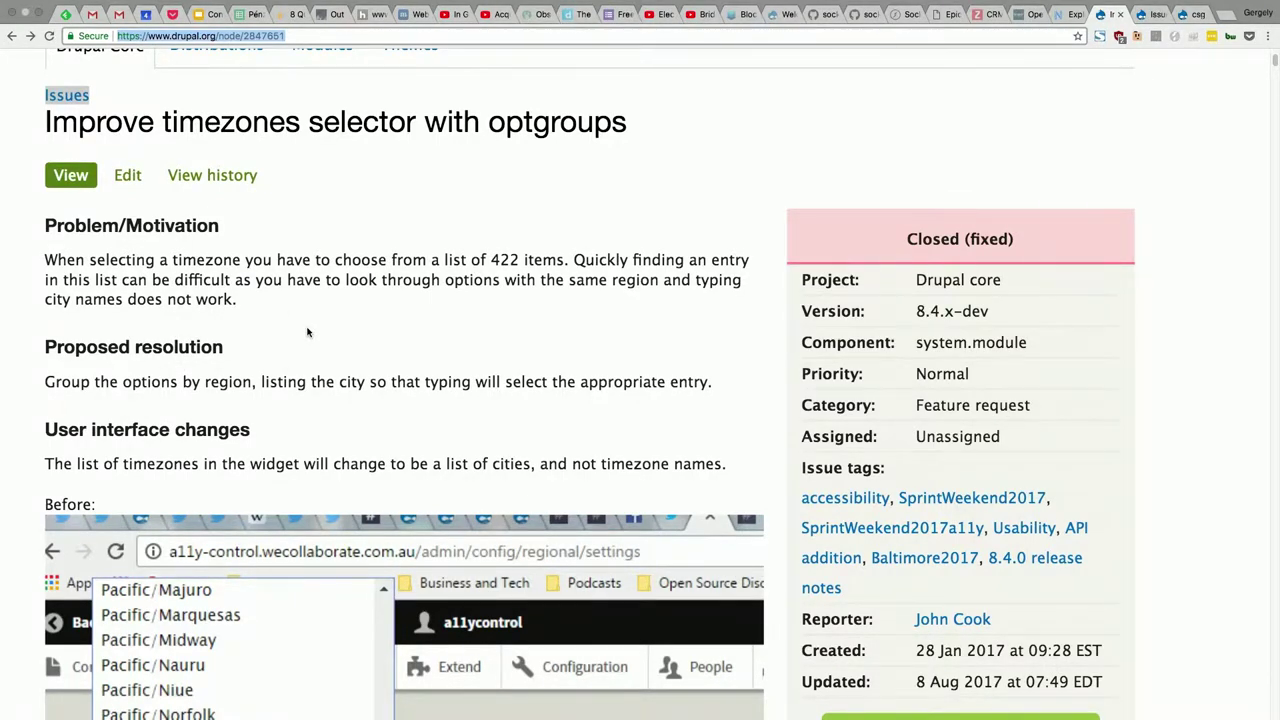
pyautogui.scroll(-3, 308, 332)
pyautogui.scroll(-2, 308, 332)
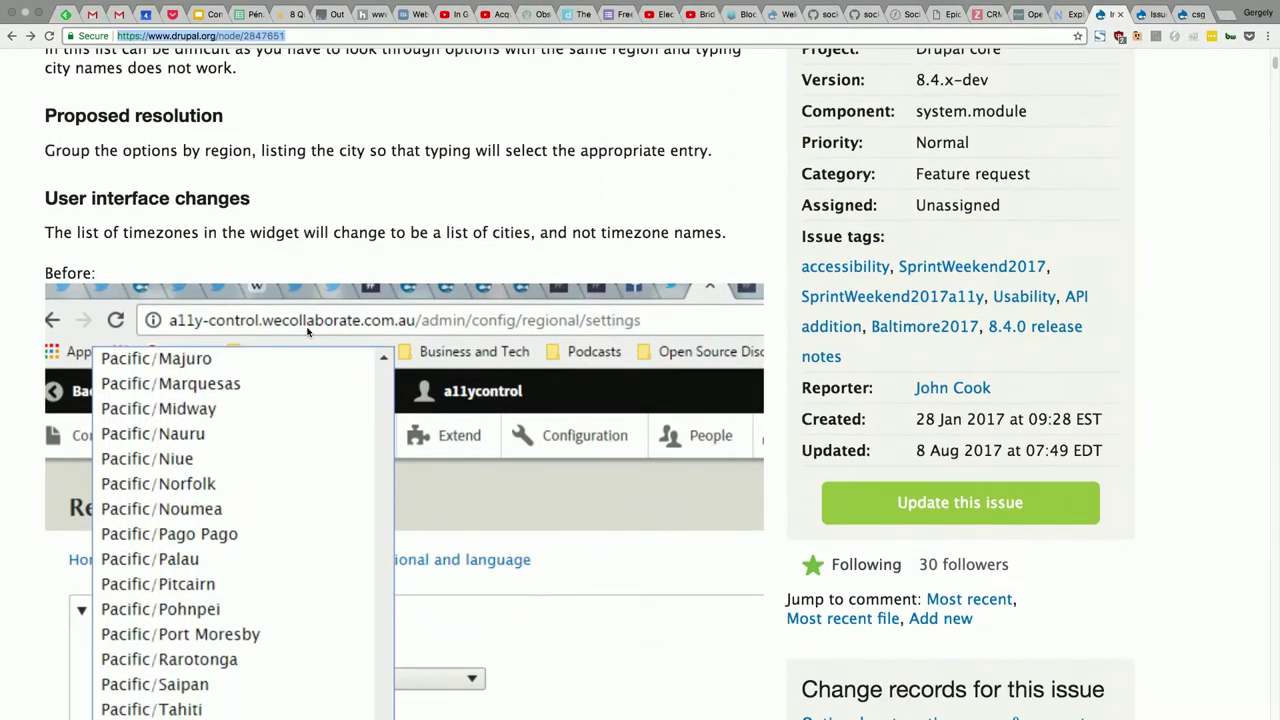
pyautogui.scroll(-5, 308, 332)
pyautogui.scroll(-1, 308, 332)
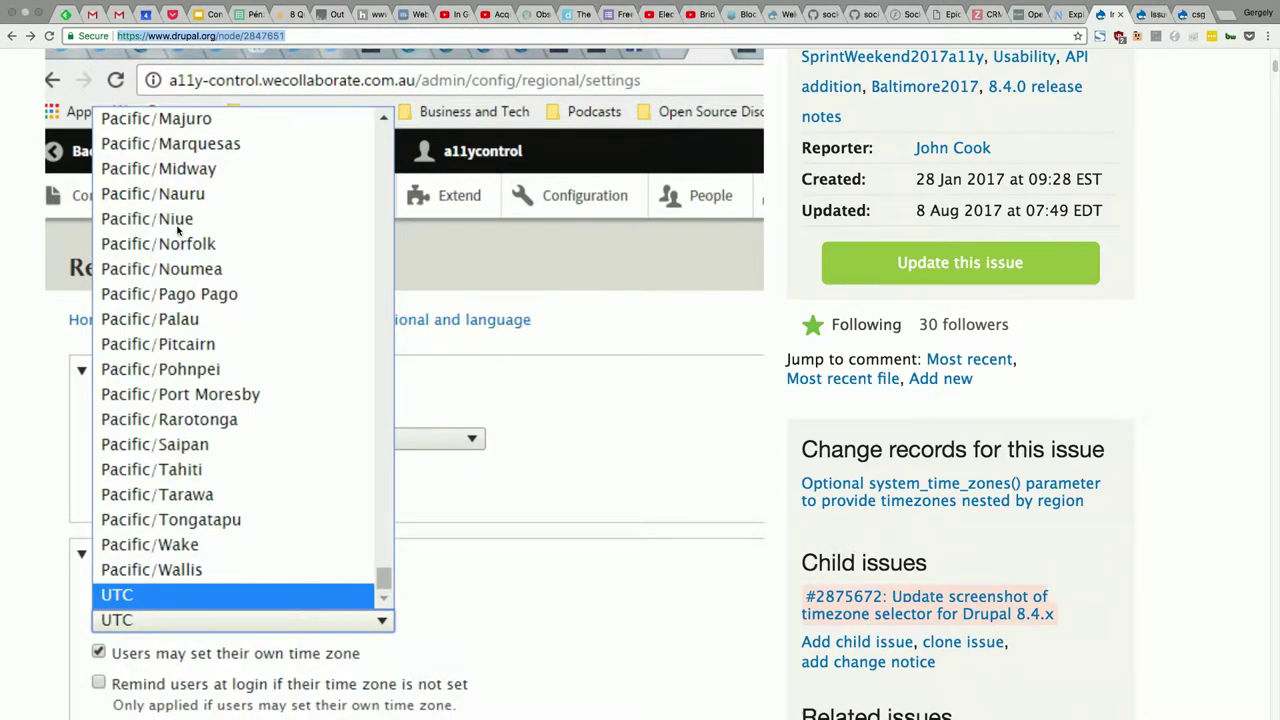
pyautogui.scroll(-3, 186, 274)
pyautogui.scroll(-5, 185, 272)
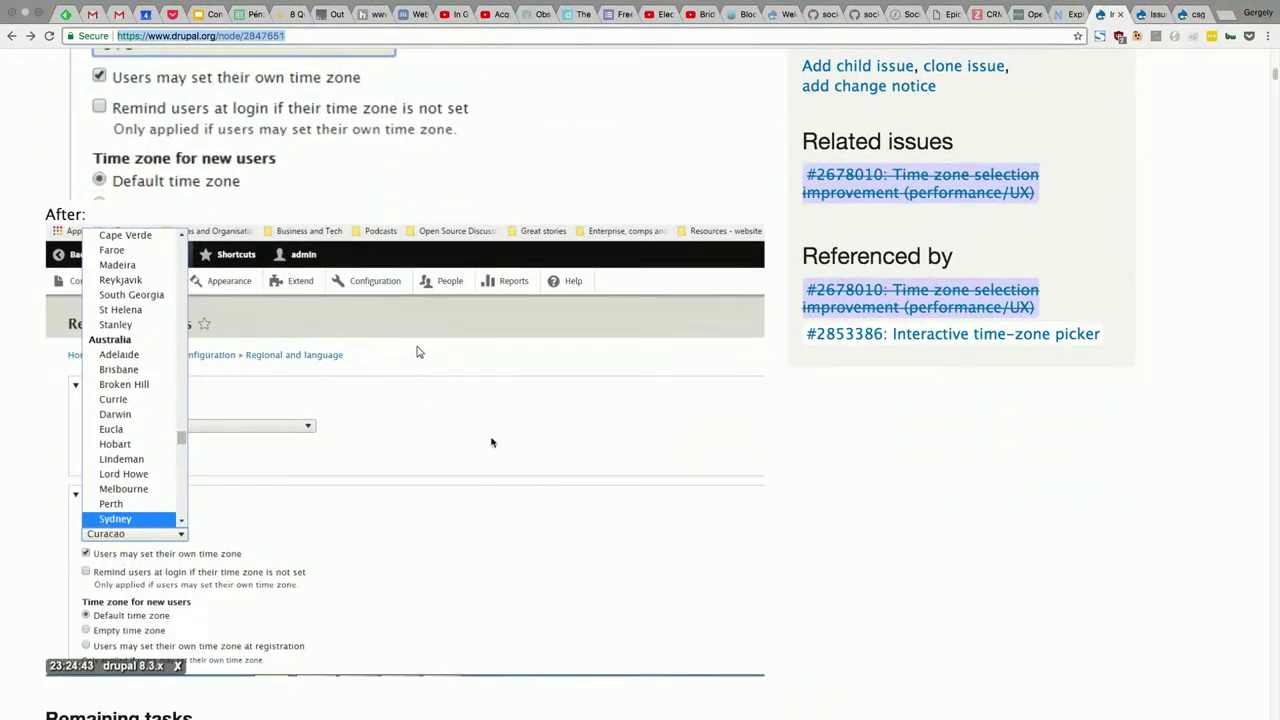
# Step: View the After screenshot showing time zones grouped by region, such as Australia
pyautogui.click(631, 405)
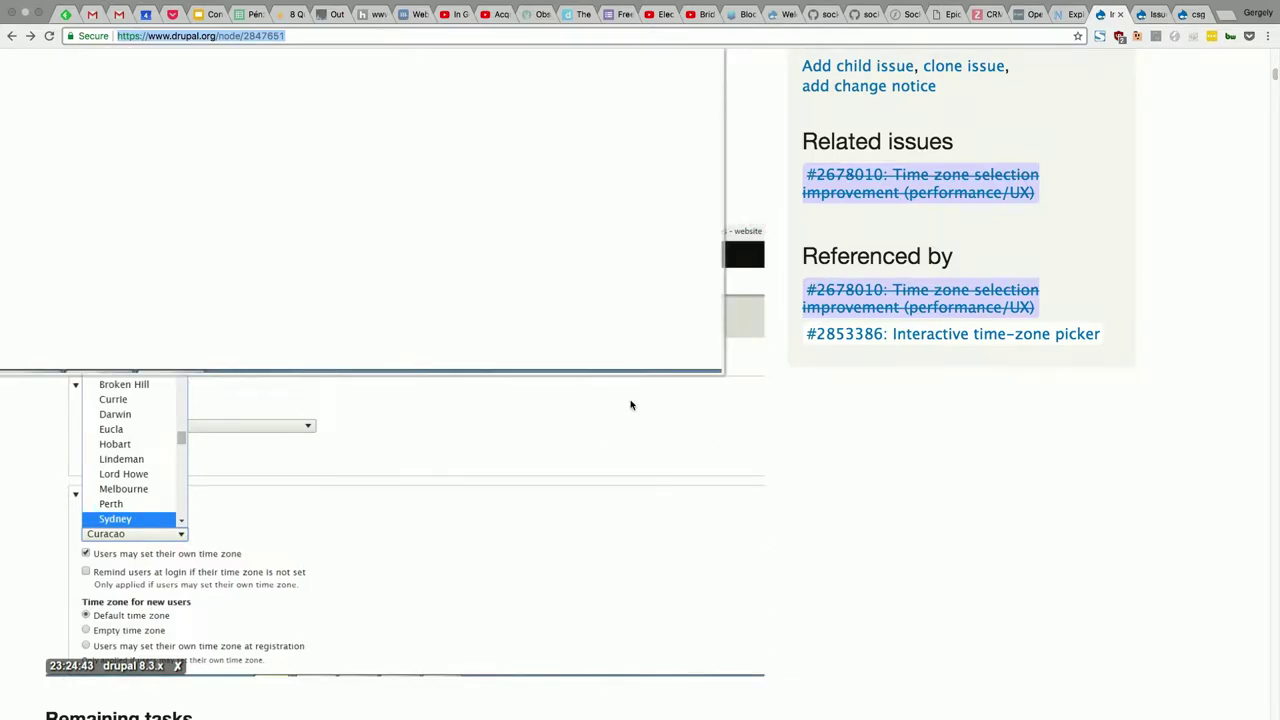
pyautogui.scroll(2, 631, 405)
pyautogui.scroll(-3, 631, 405)
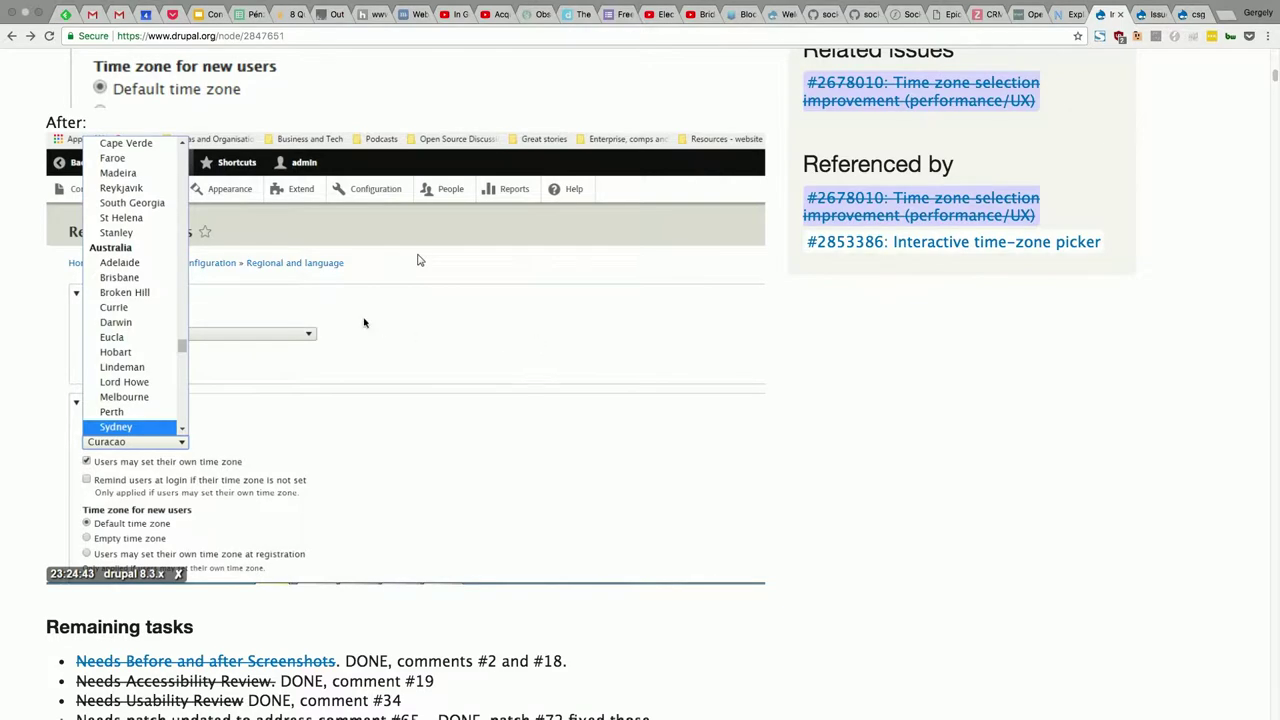
pyautogui.hscroll(1, 306, 329)
pyautogui.scroll(5, 434, 257)
pyautogui.hscroll(-5, 529, 209)
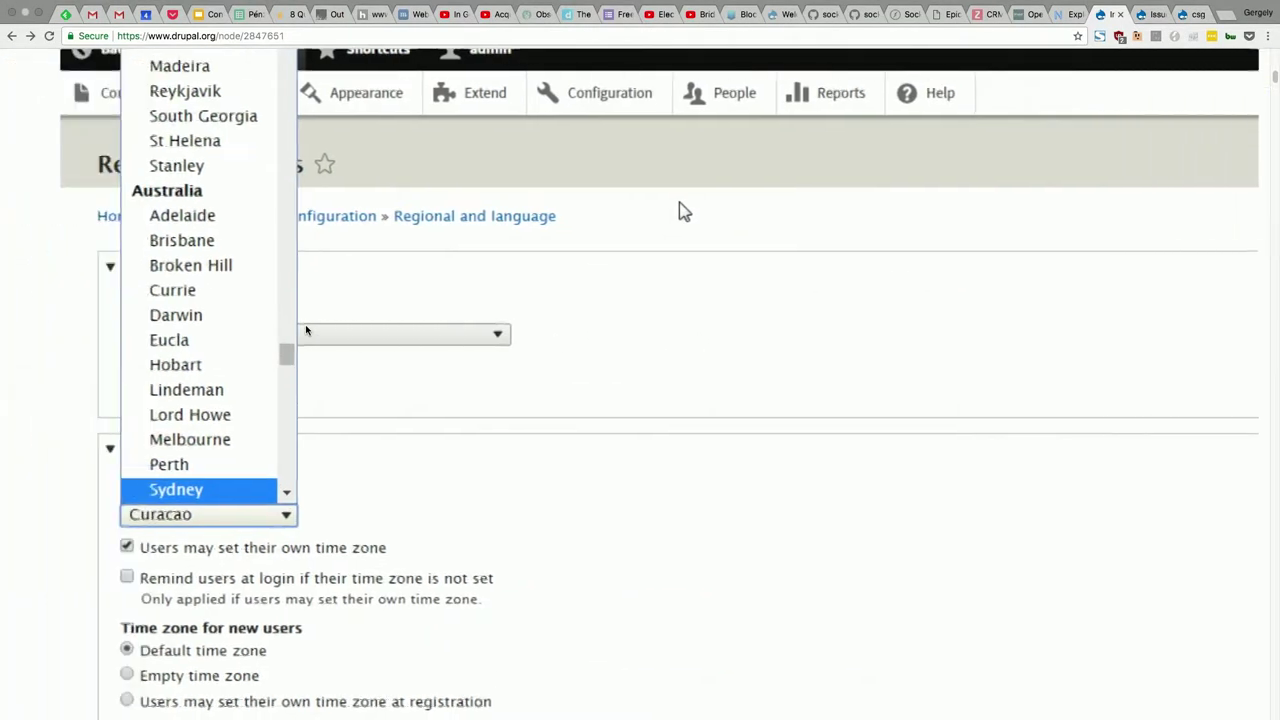
pyautogui.scroll(-10, 306, 330)
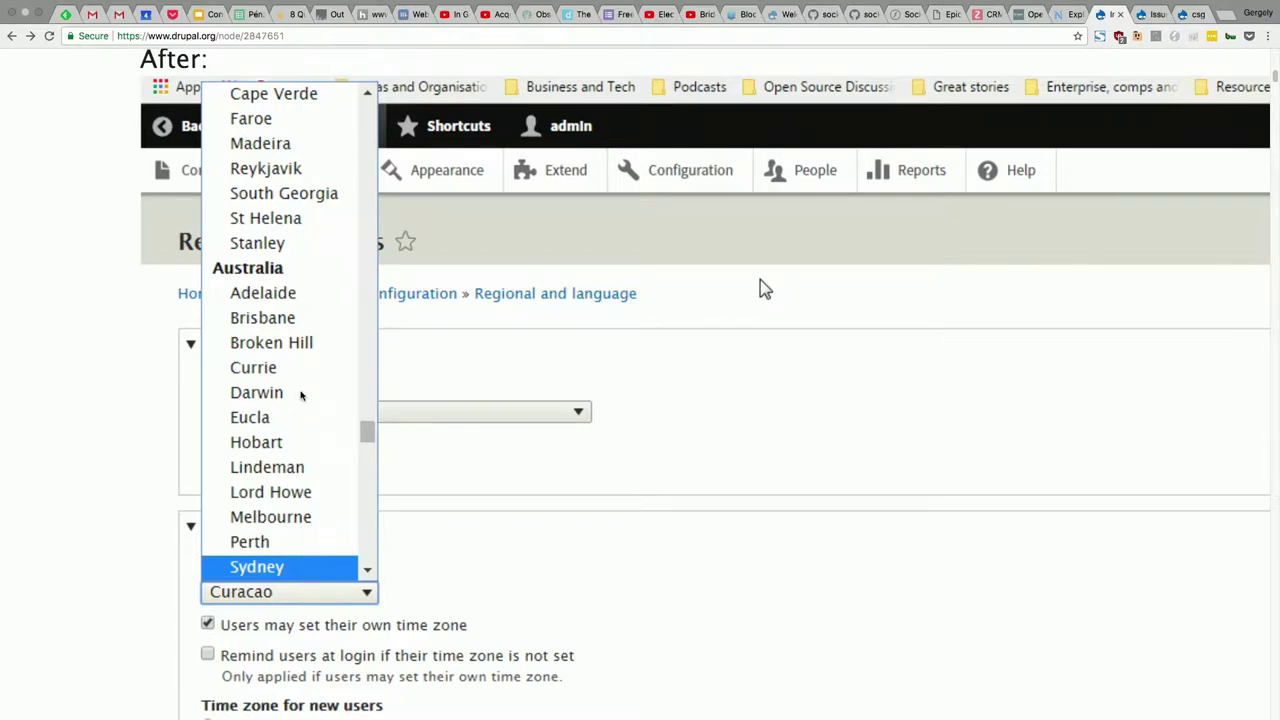
pyautogui.scroll(-3, 300, 395)
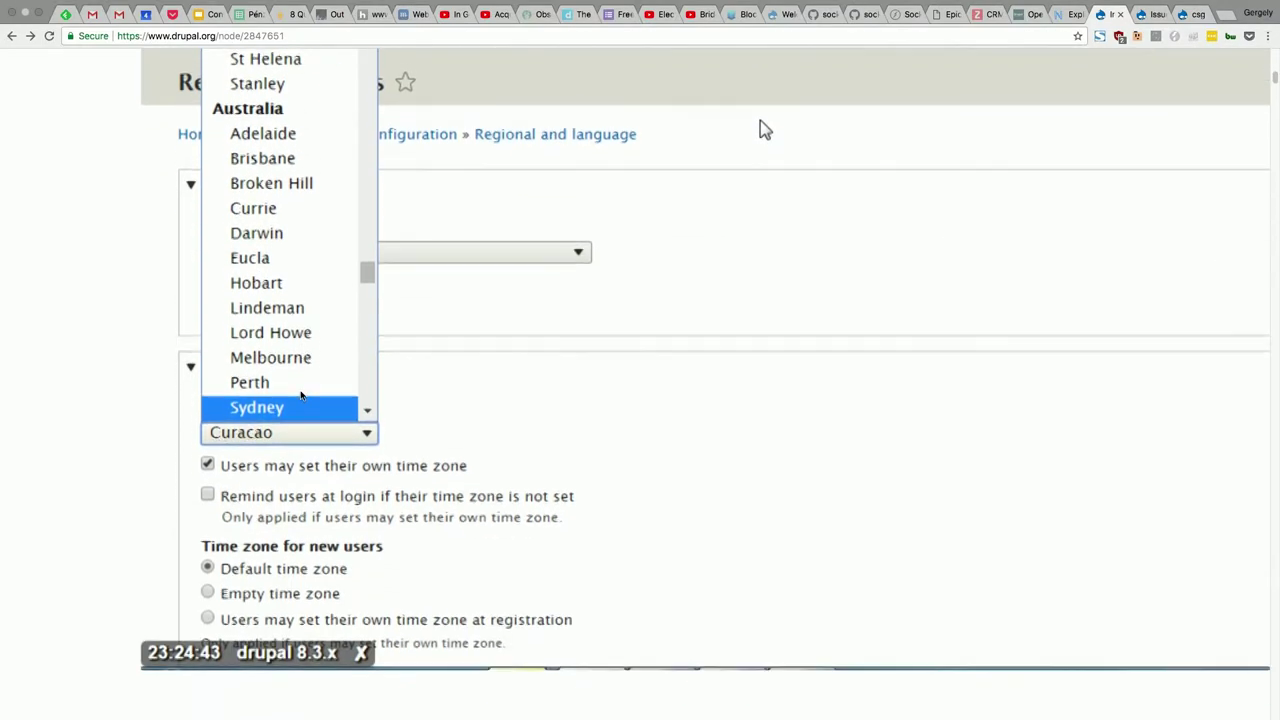
pyautogui.scroll(-1, 300, 395)
pyautogui.scroll(3, 331, 420)
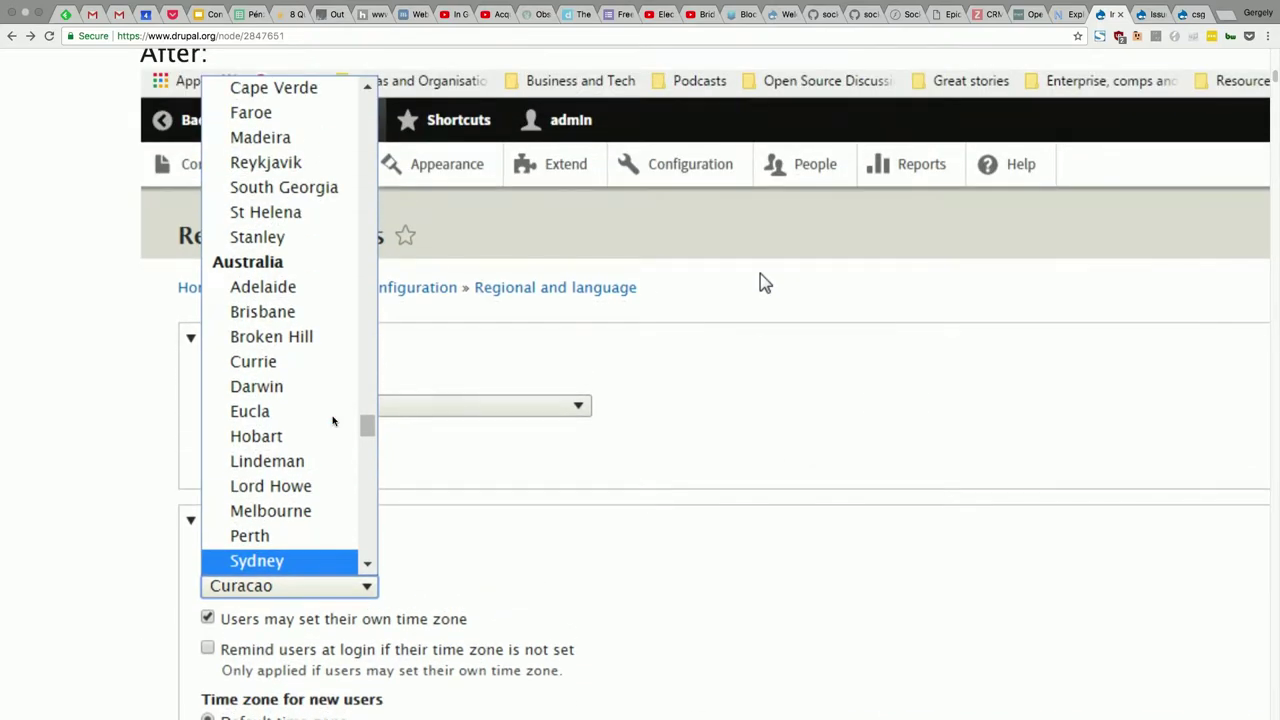
pyautogui.scroll(-10, 760, 276)
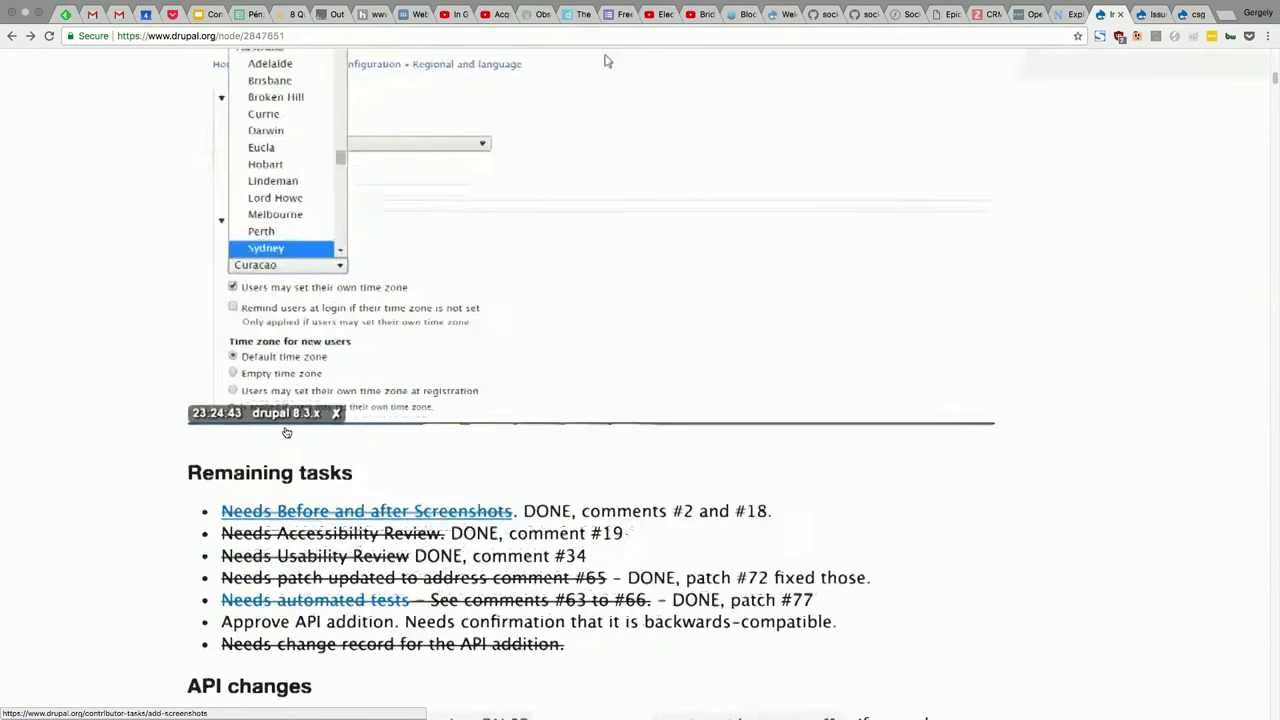
# Step: Scroll past comments #4–#7 to comment #8's patch, whose 8.3.x test shows 1,092 fails
pyautogui.scroll(-16, 285, 432)
pyautogui.scroll(-11, 285, 432)
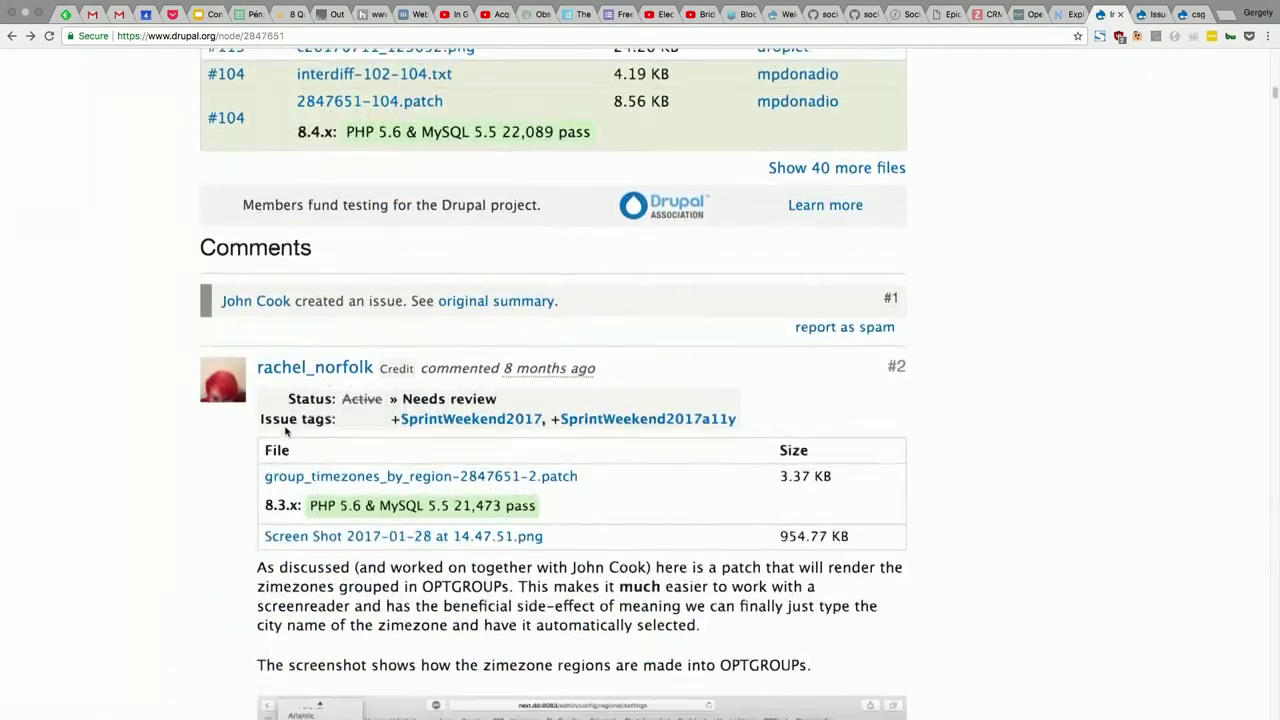
pyautogui.scroll(-9, 285, 432)
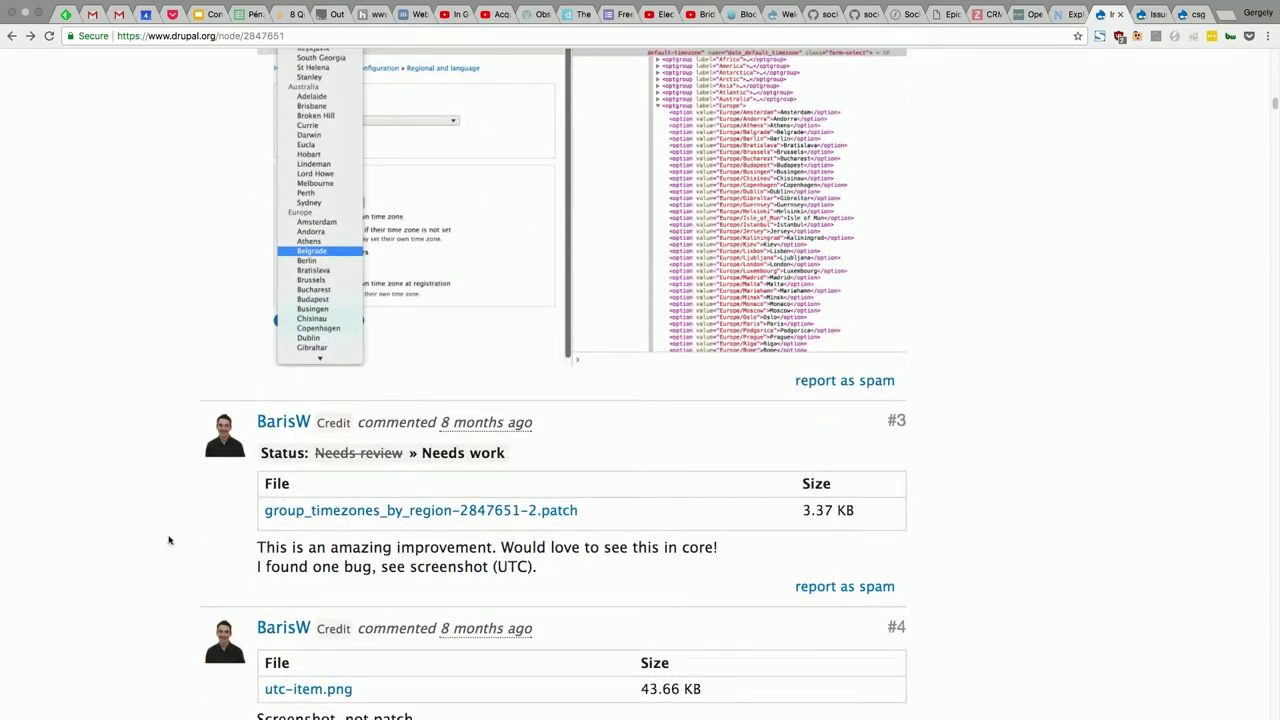
pyautogui.scroll(-8, 165, 540)
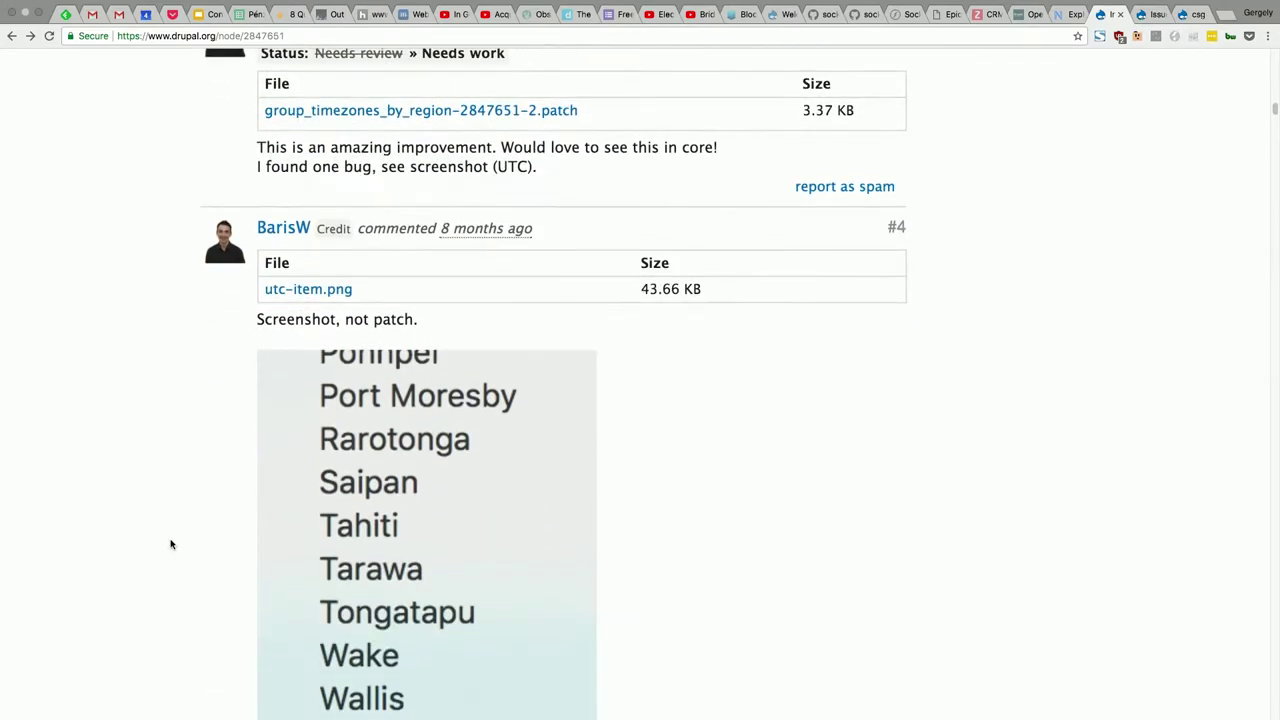
pyautogui.scroll(-9, 171, 544)
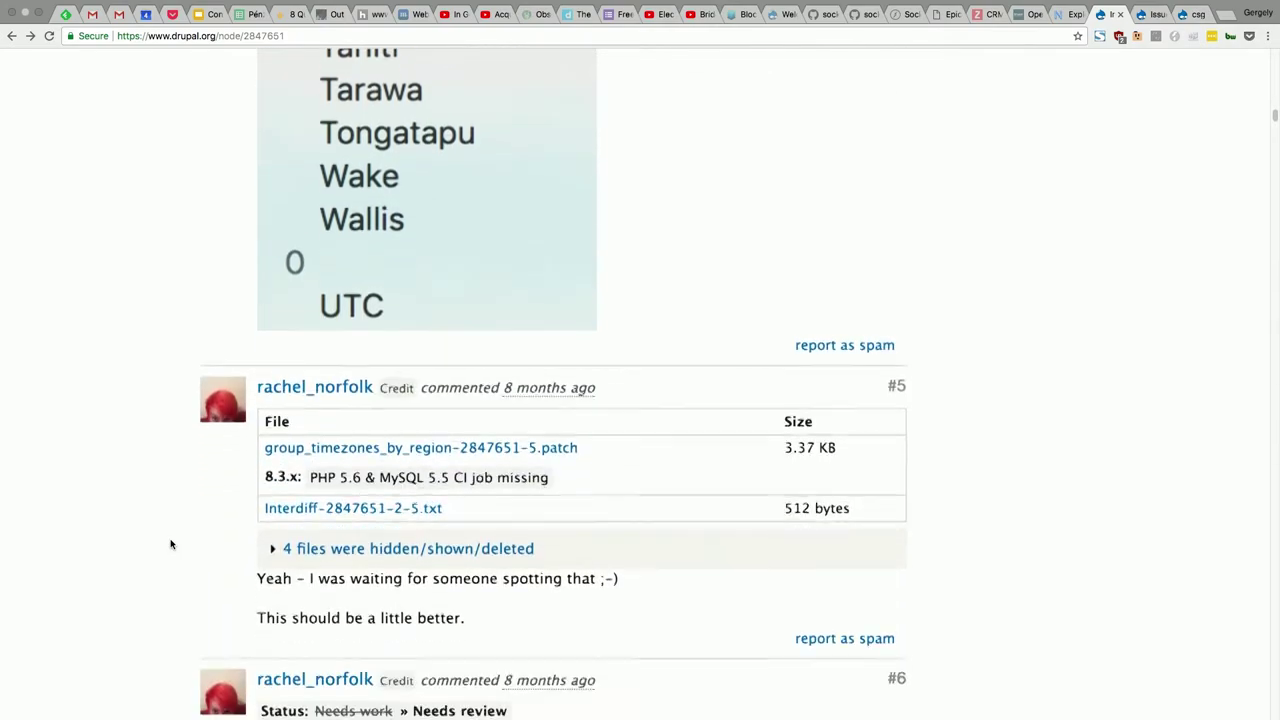
pyautogui.scroll(-9, 171, 544)
pyautogui.scroll(-6, 171, 544)
pyautogui.scroll(2, 171, 544)
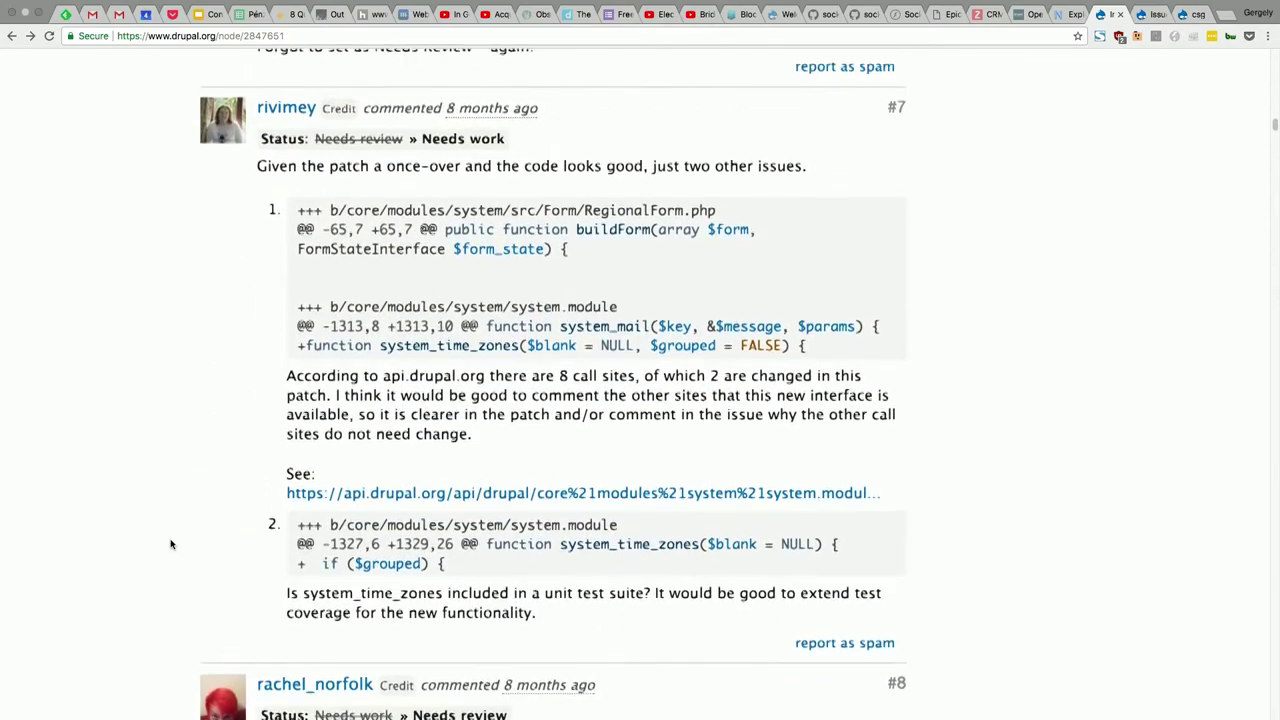
pyautogui.scroll(1, 171, 544)
pyautogui.scroll(2, 171, 544)
pyautogui.scroll(5, 171, 544)
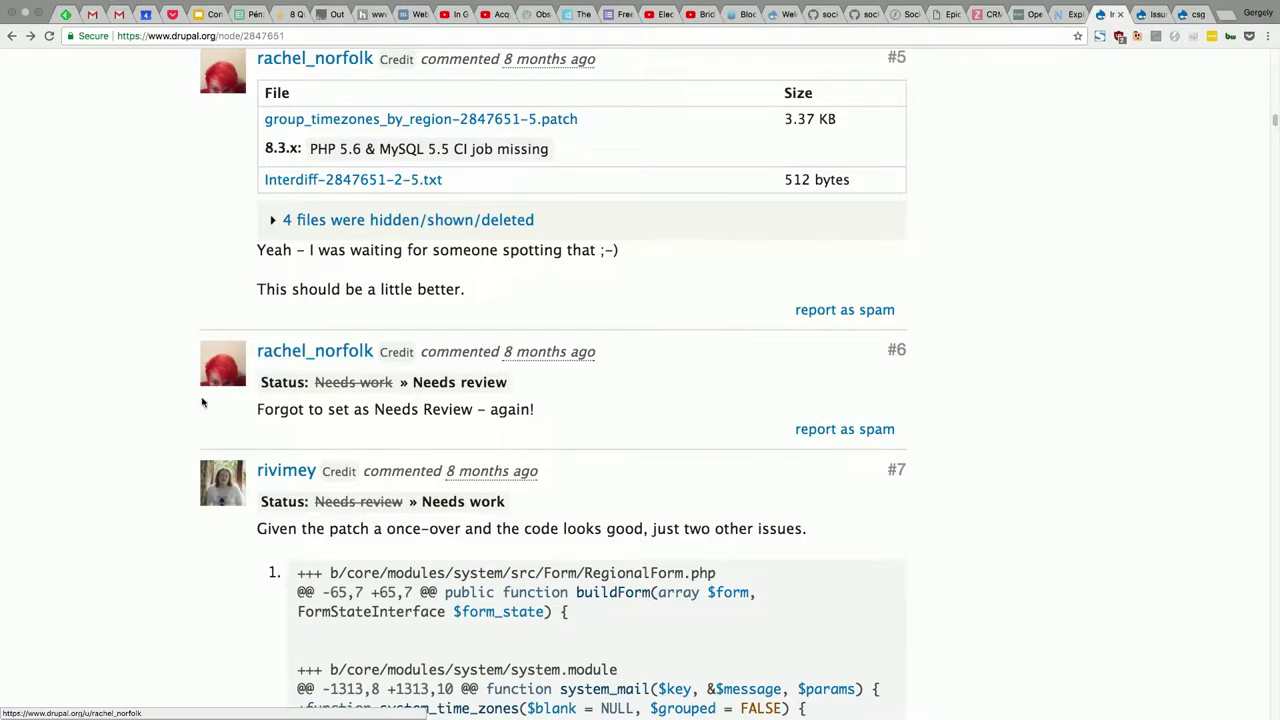
pyautogui.scroll(-1, 201, 399)
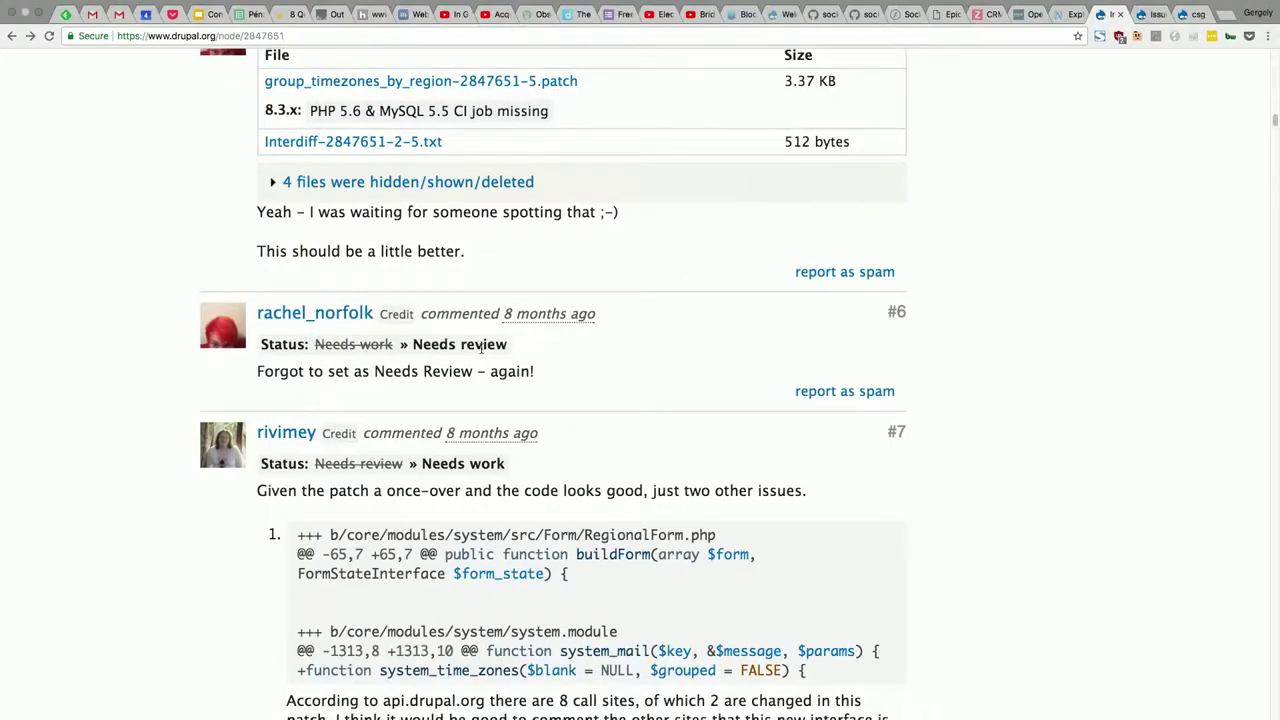
pyautogui.scroll(-5, 214, 566)
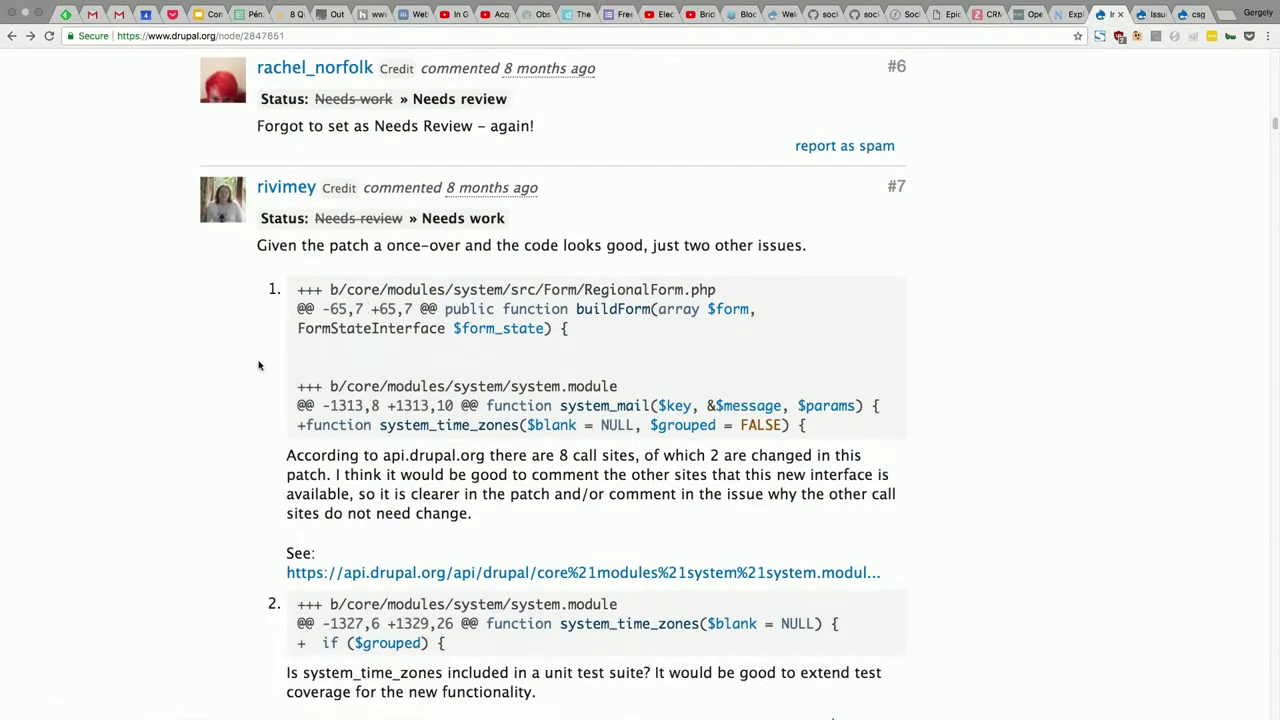
pyautogui.scroll(-10, 258, 366)
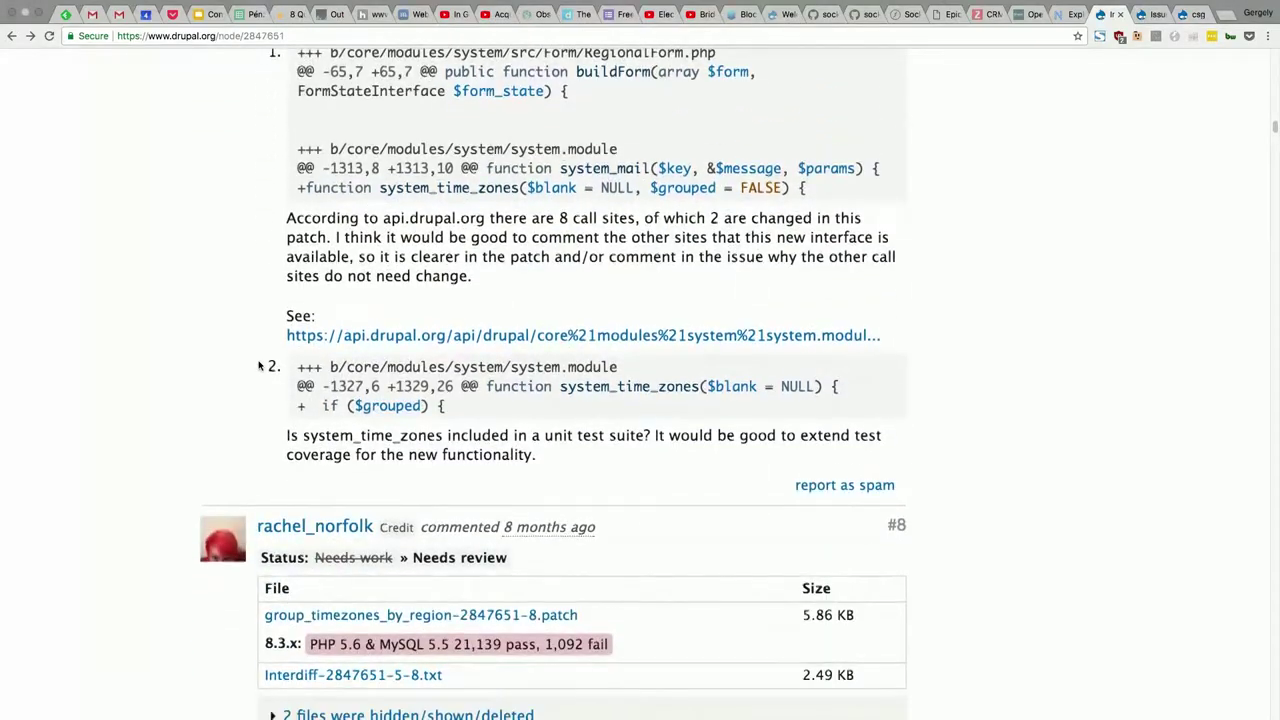
pyautogui.scroll(-5, 258, 366)
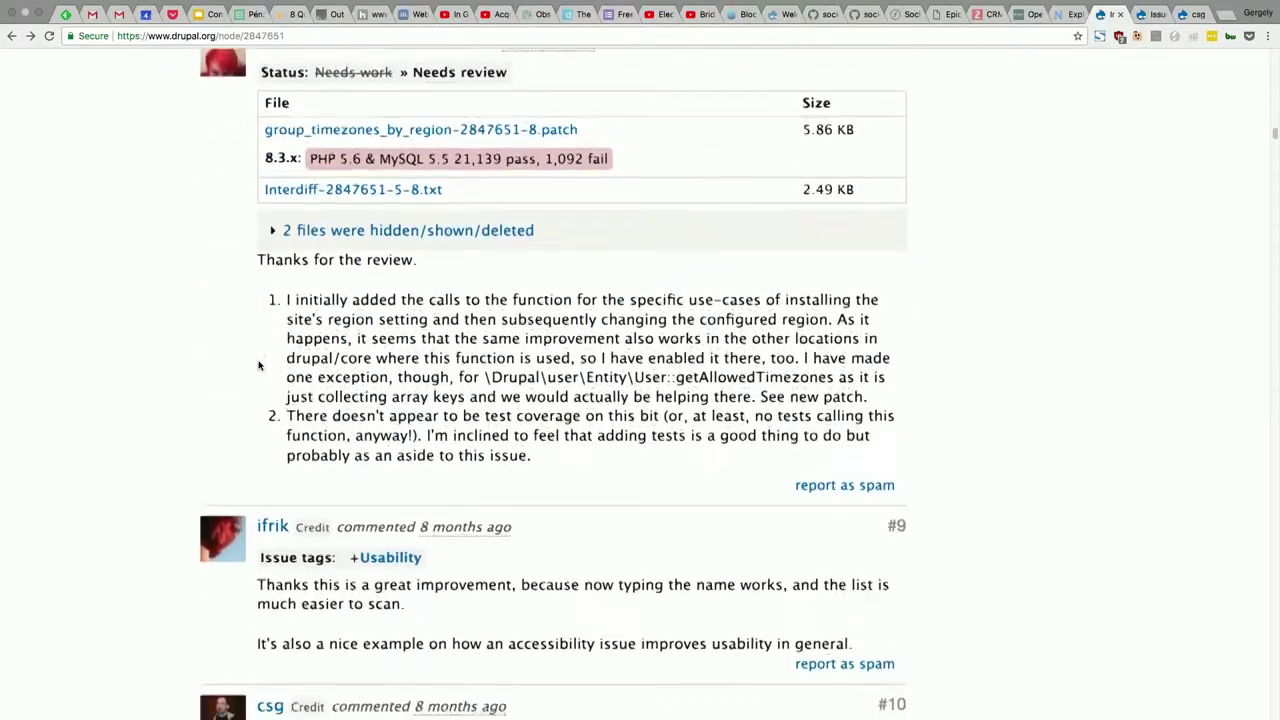
pyautogui.scroll(-7, 258, 352)
pyautogui.scroll(6, 263, 358)
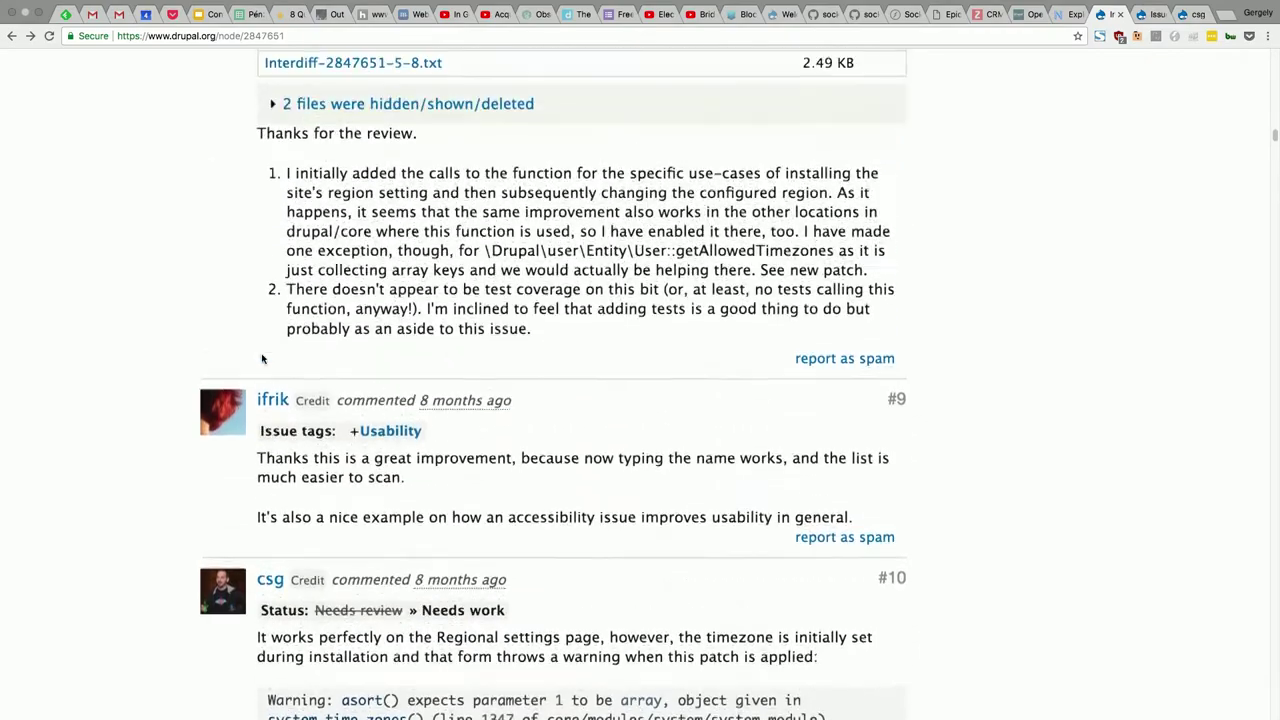
pyautogui.scroll(-1, 263, 355)
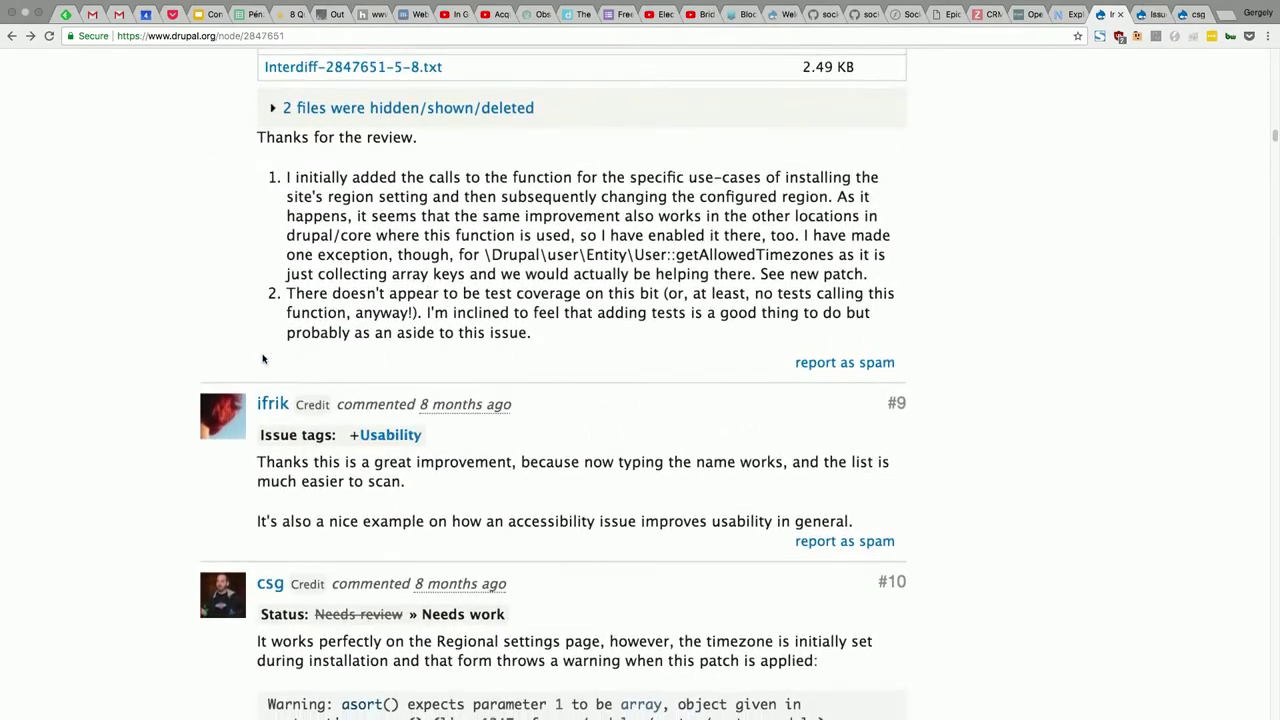
pyautogui.scroll(1, 249, 374)
pyautogui.scroll(2, 249, 374)
pyautogui.scroll(-3, 249, 372)
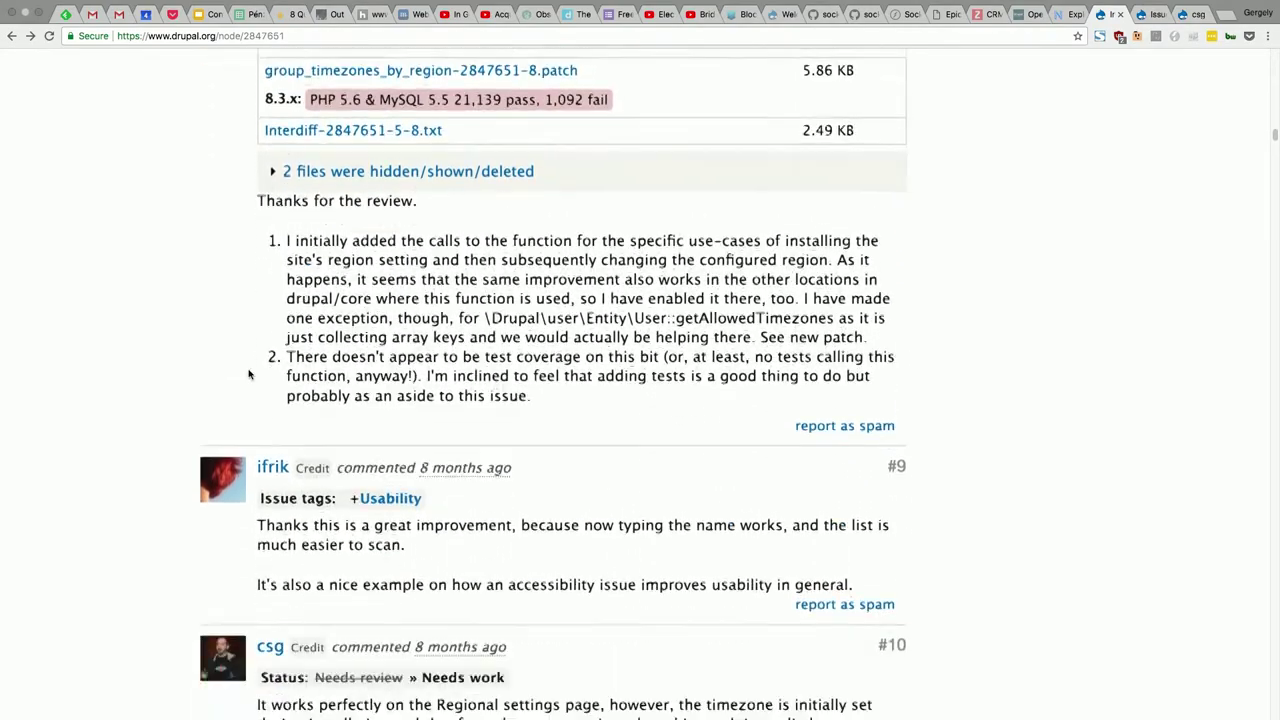
pyautogui.scroll(-2, 249, 374)
pyautogui.scroll(5, 249, 374)
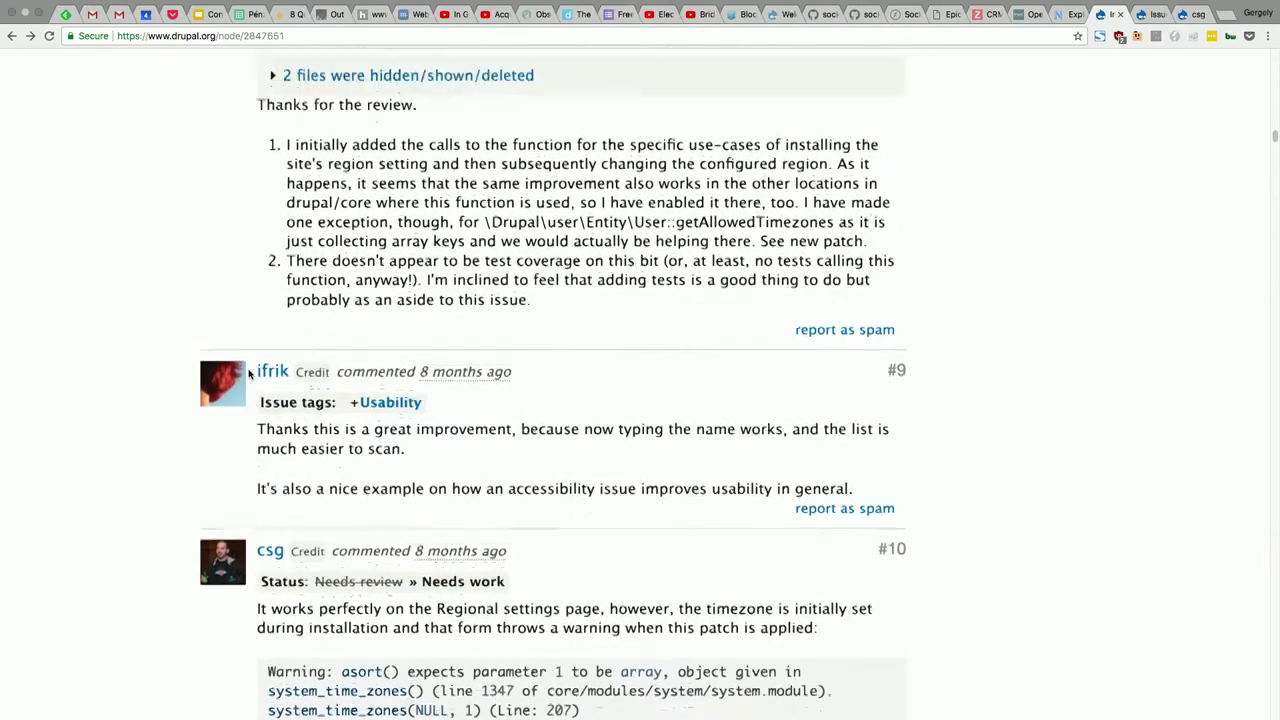
pyautogui.scroll(1, 249, 374)
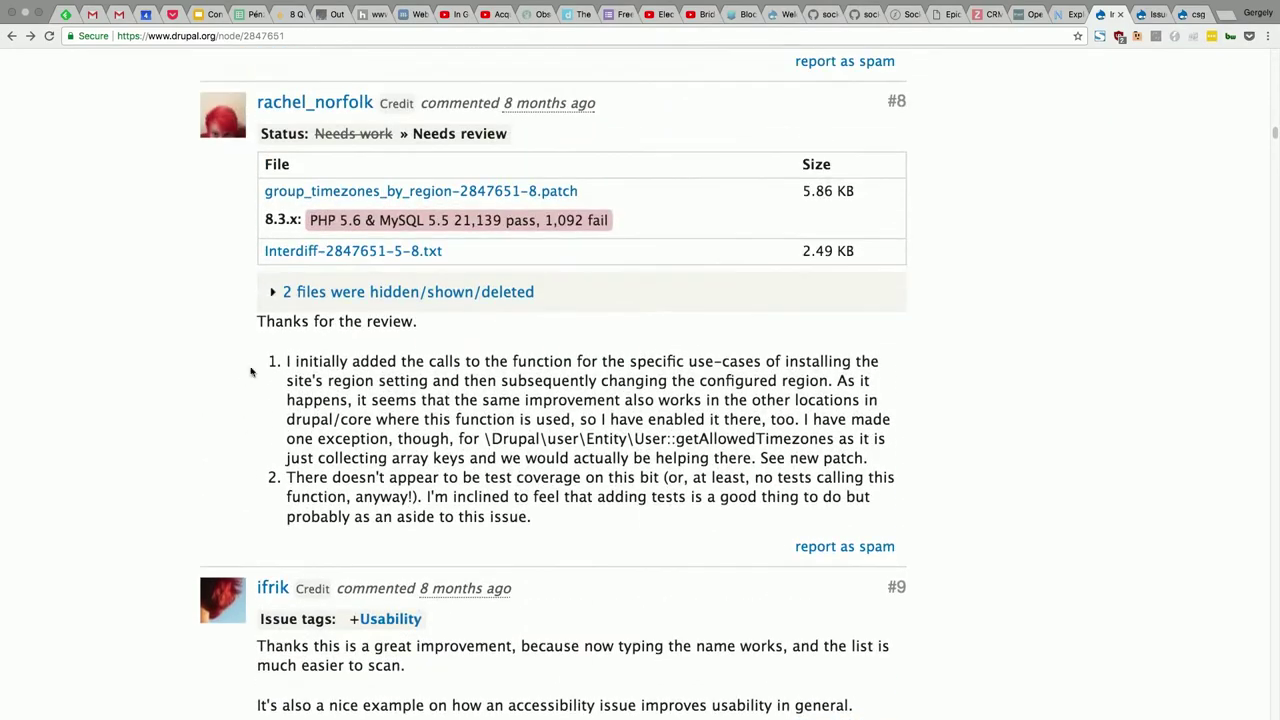
pyautogui.click(484, 194)
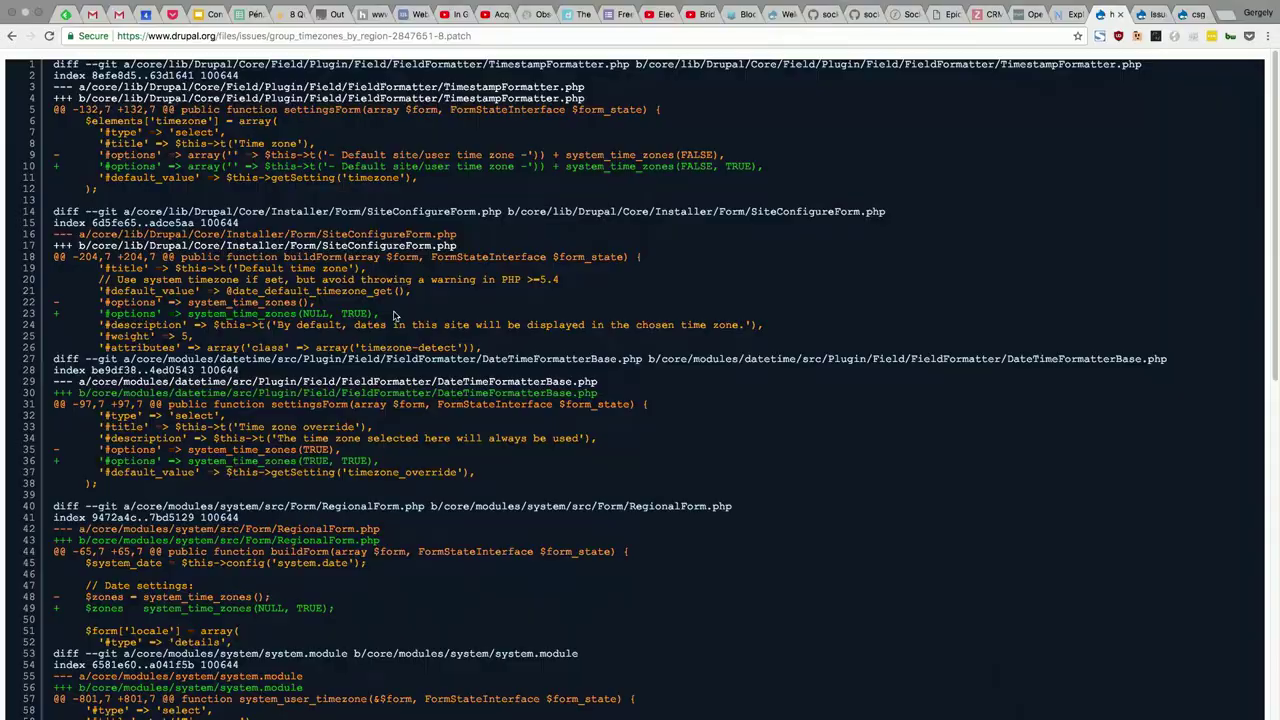
pyautogui.scroll(5, 393, 316)
pyautogui.scroll(-5, 393, 316)
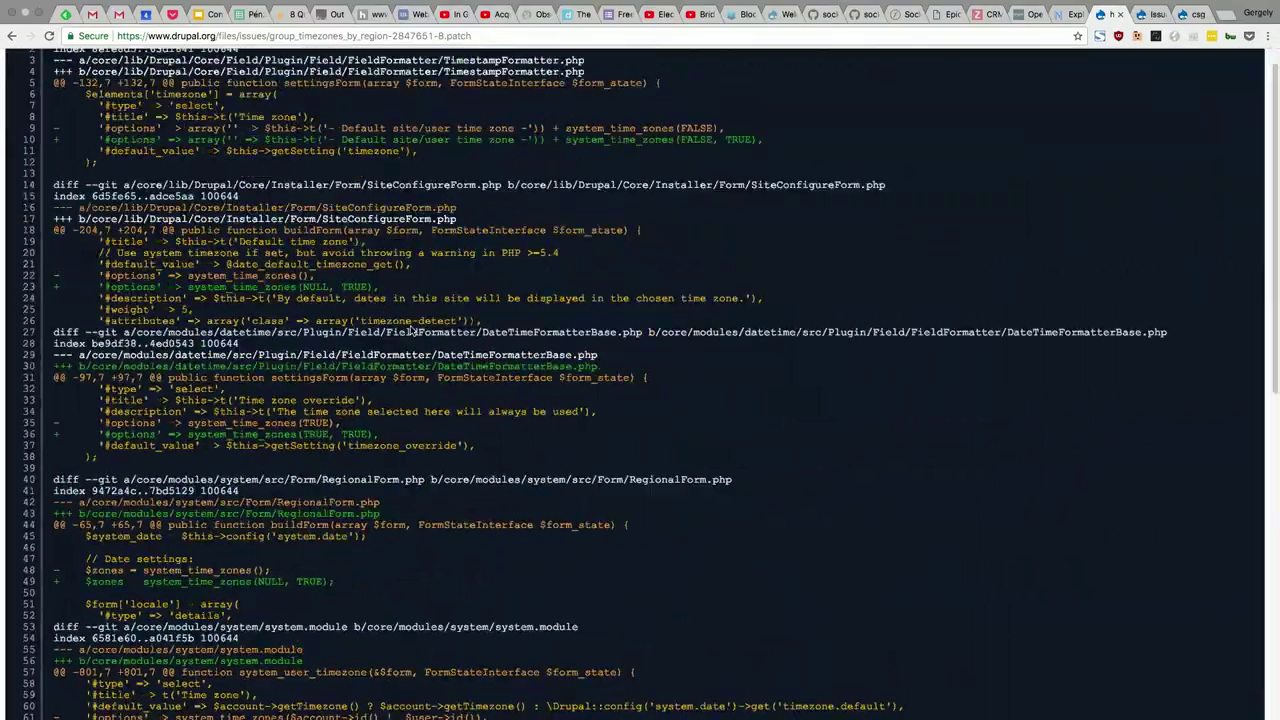
pyautogui.click(12, 37)
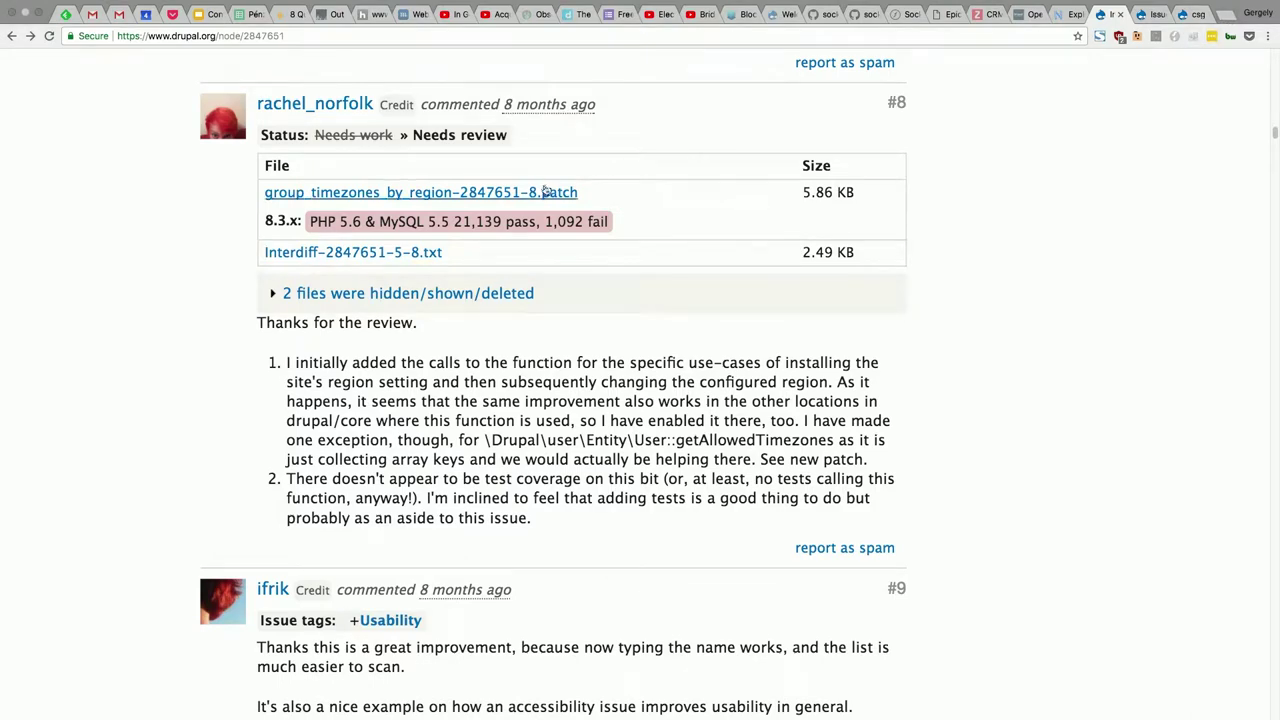
# Step: Load simplytest.me in a new browser tab
pyautogui.click(1228, 18)
pyautogui.write('simplytest.me')
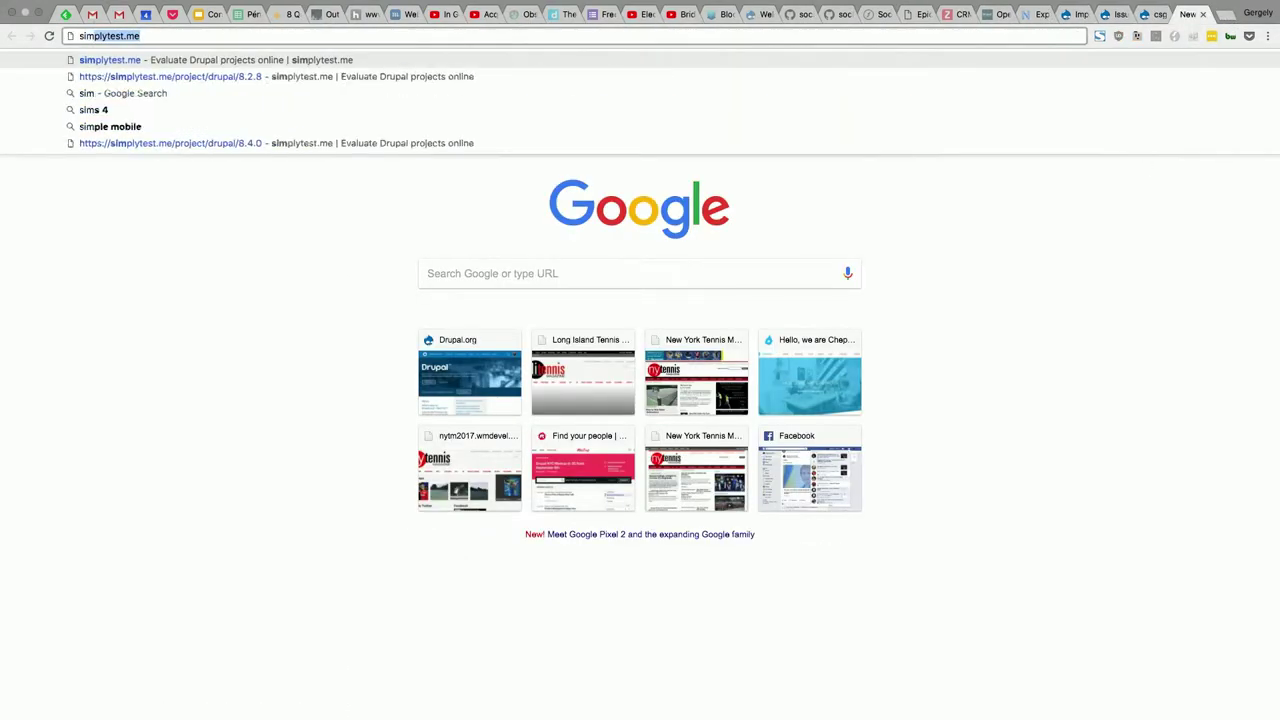
pyautogui.press('Return')
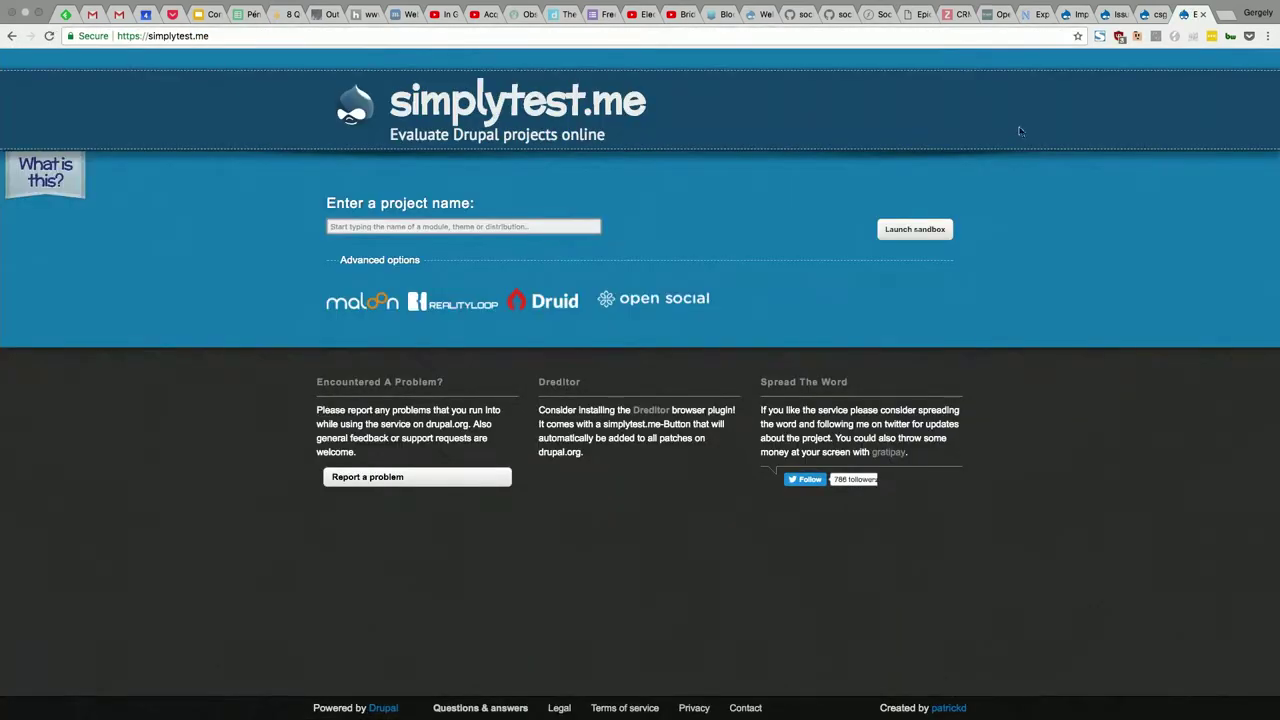
pyautogui.scroll(5, 433, 259)
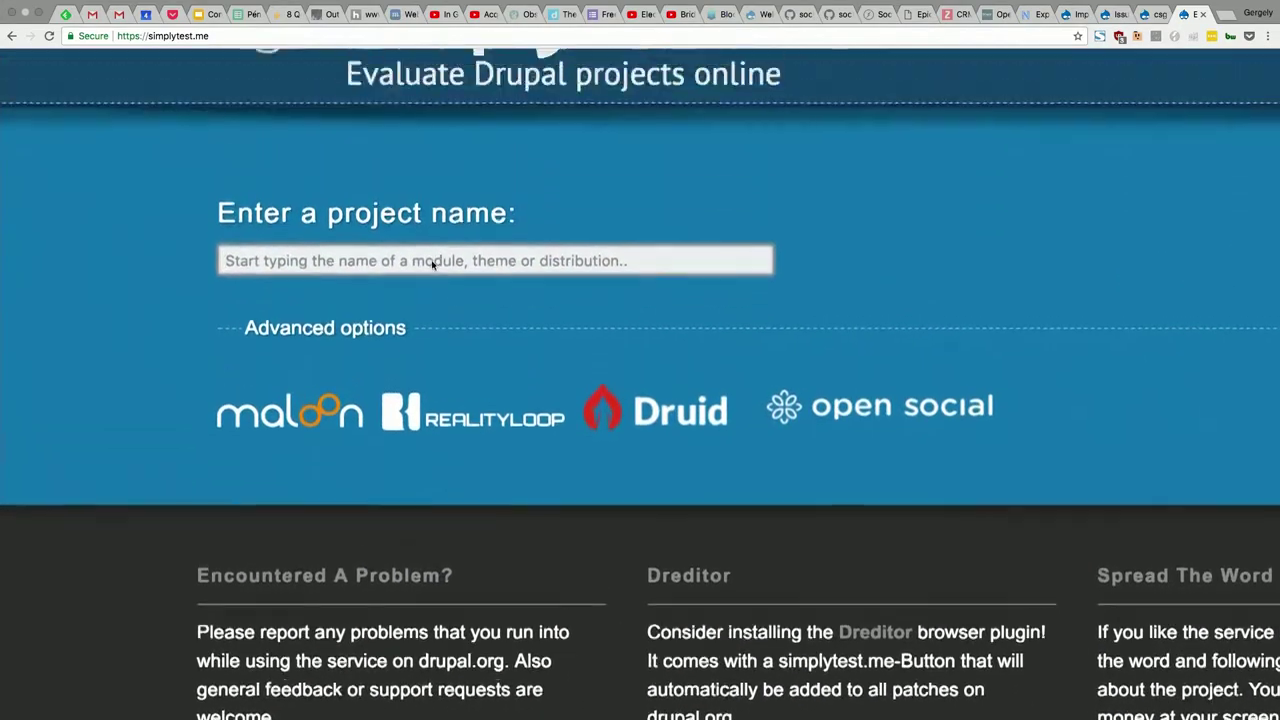
pyautogui.scroll(3, 432, 264)
pyautogui.hscroll(1, 432, 264)
# Step: Enter Drupal core as the project, keep version 8.4.0, and return to the issue list
pyautogui.click(359, 414)
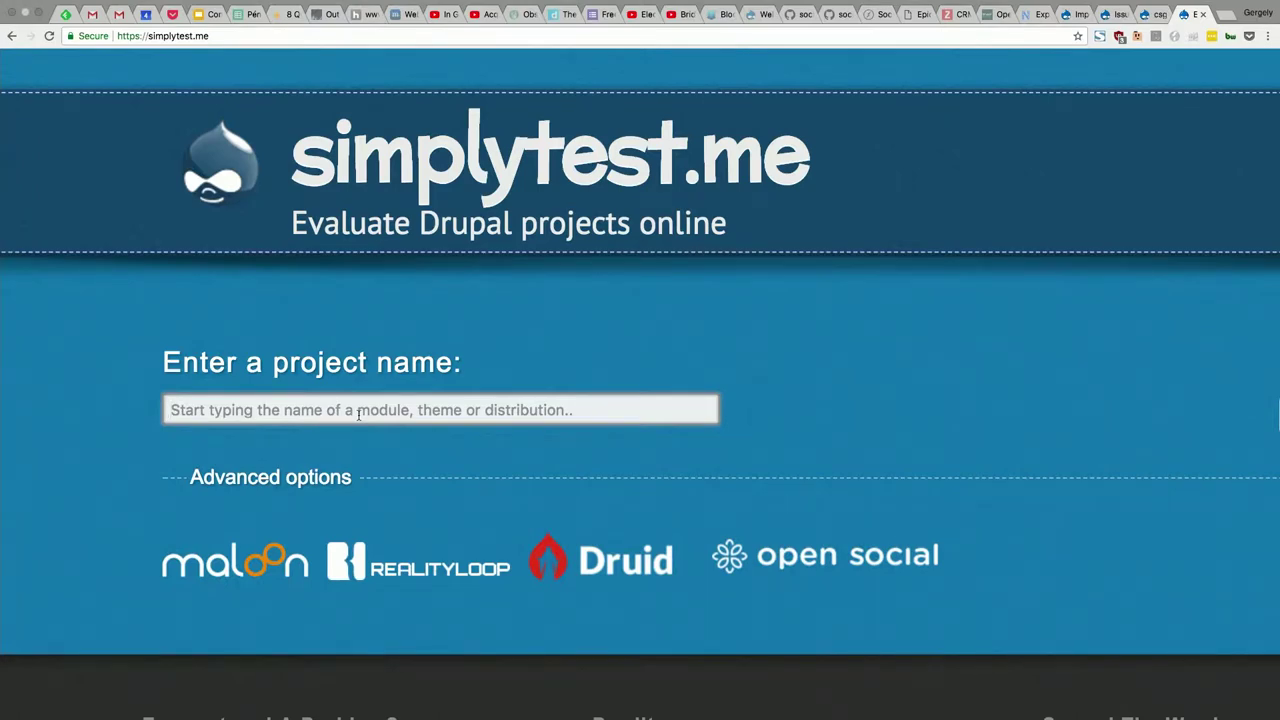
pyautogui.write('drupal')
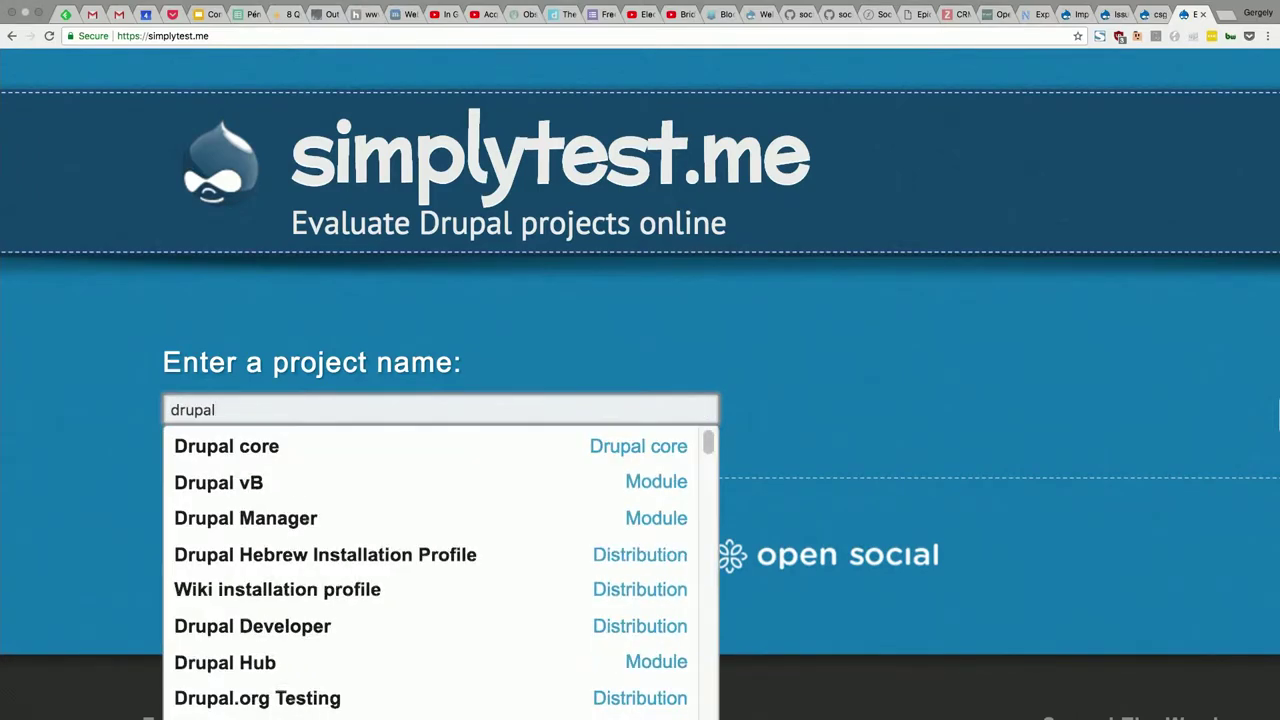
pyautogui.click(388, 446)
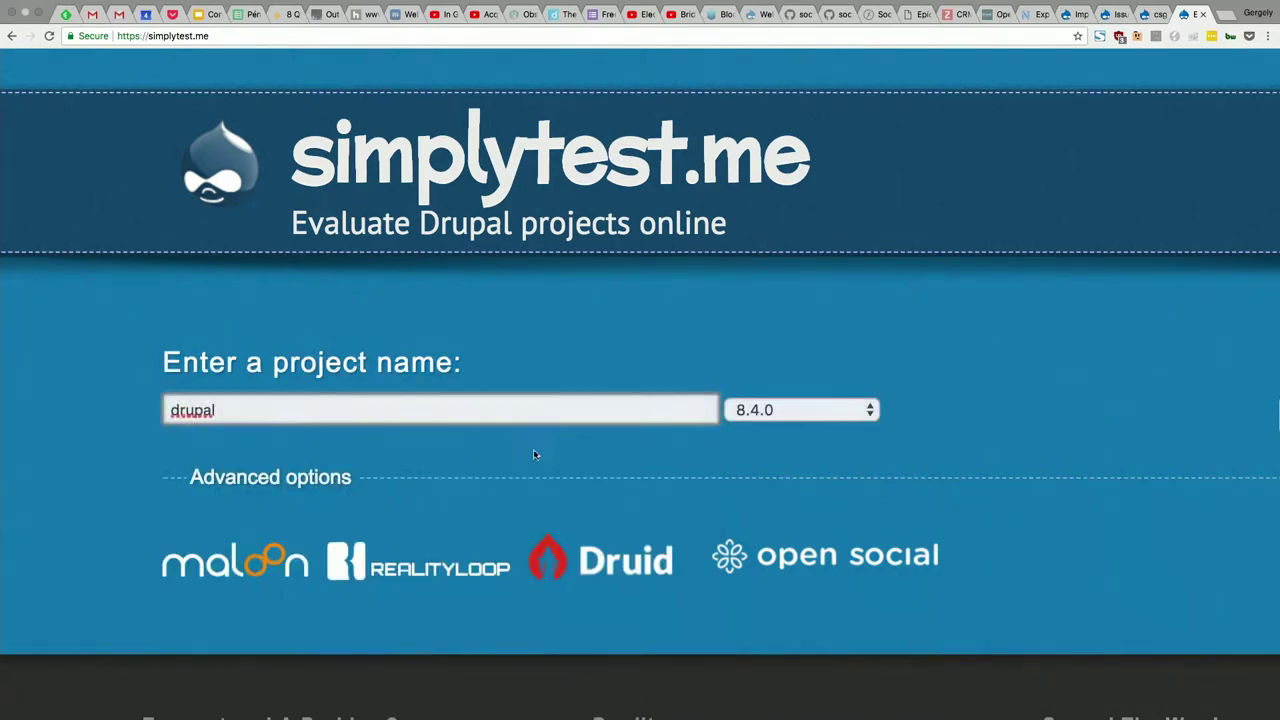
pyautogui.click(778, 410)
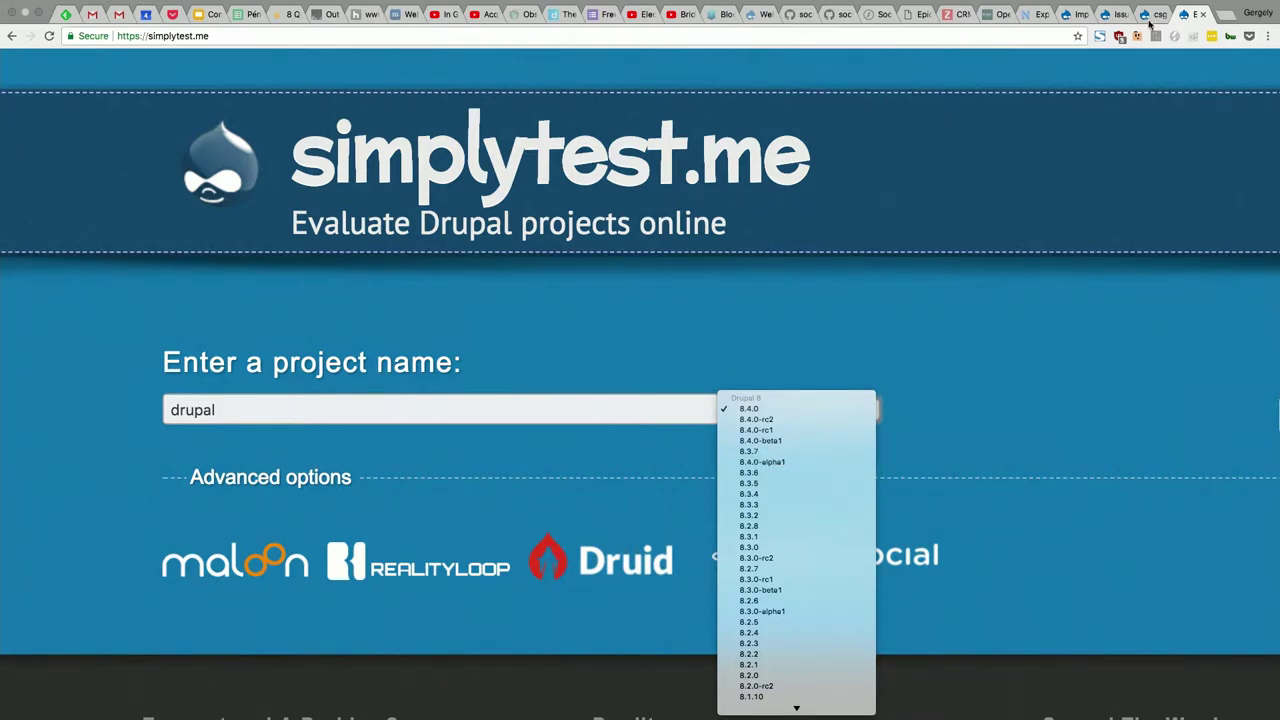
pyautogui.click(1114, 15)
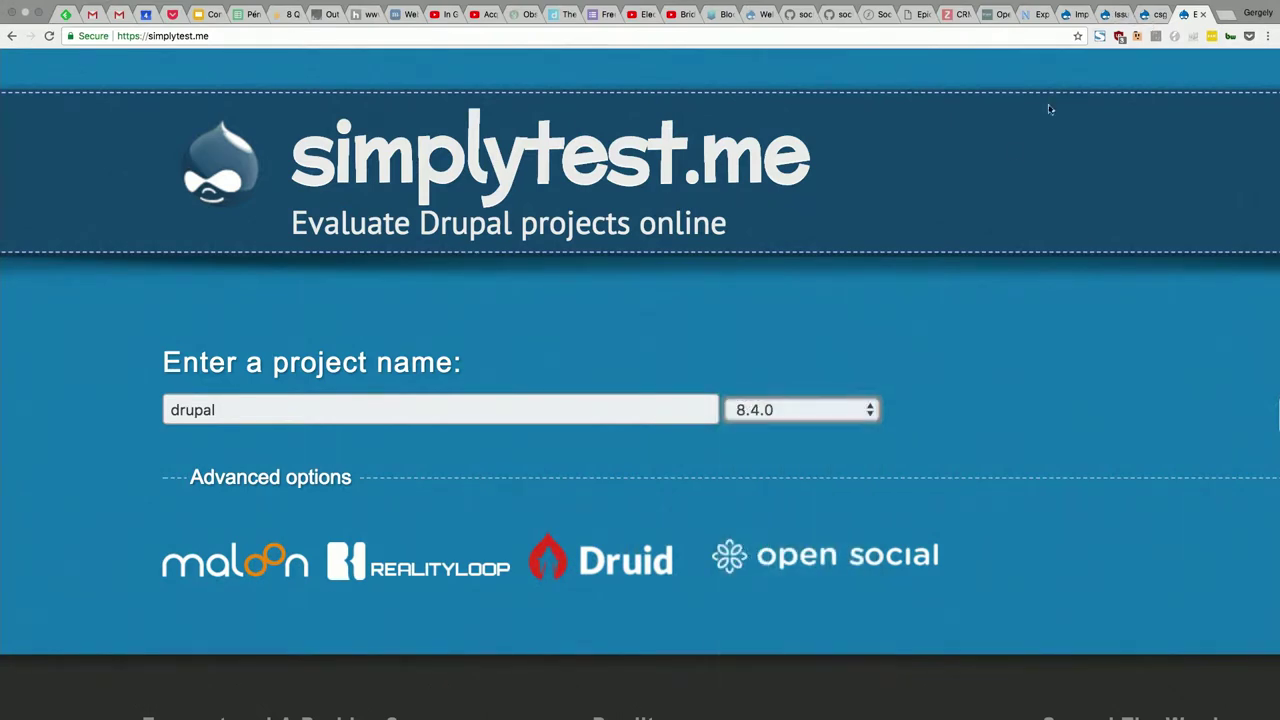
pyautogui.click(1112, 15)
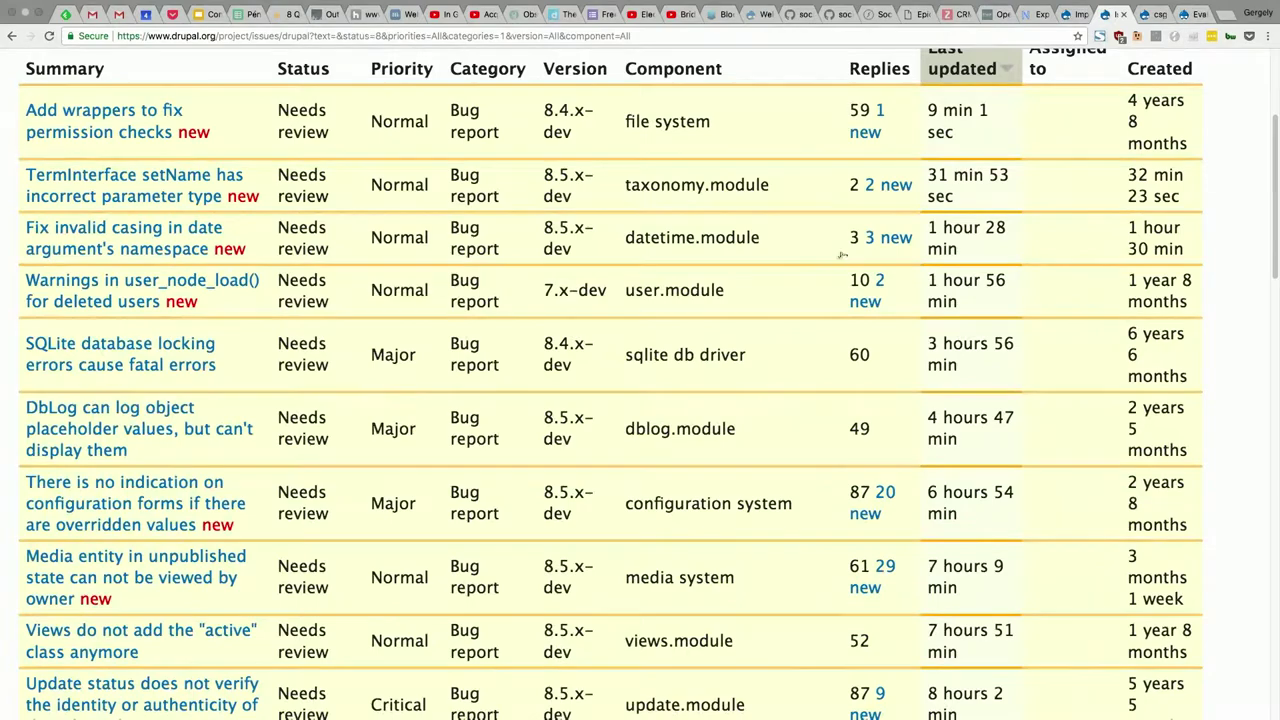
# Step: Revisit the timezone issue 2847651 tab, then go back to the simplytest.me tab
pyautogui.click(1150, 14)
pyautogui.click(1072, 15)
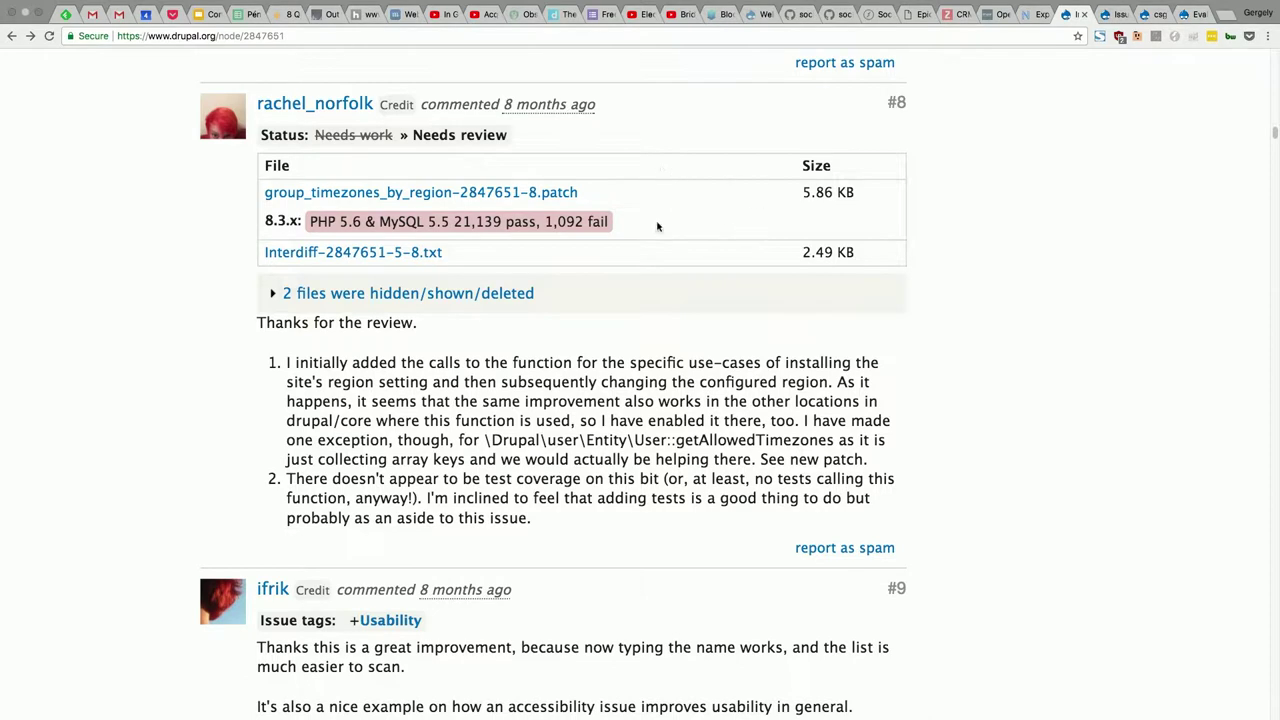
pyautogui.click(1188, 15)
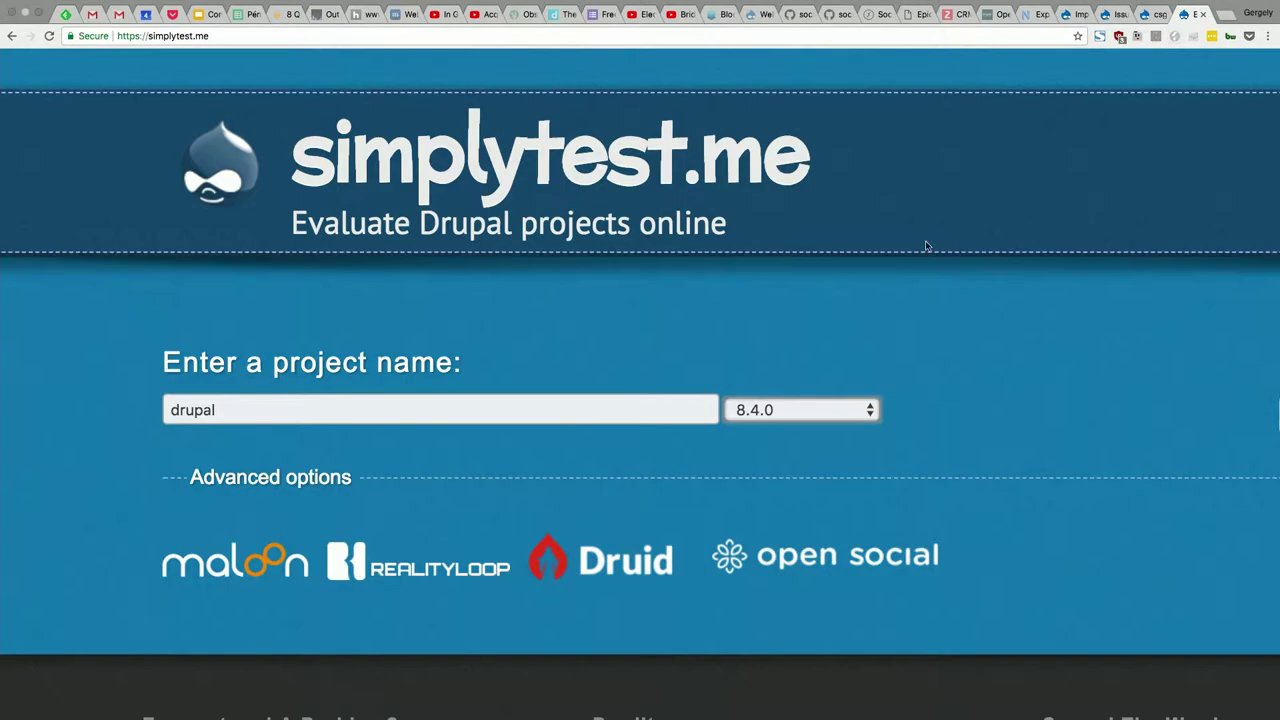
# Step: Choose Drupal version 8.2.8 on simplytest.me and launch the sandbox
pyautogui.click(812, 410)
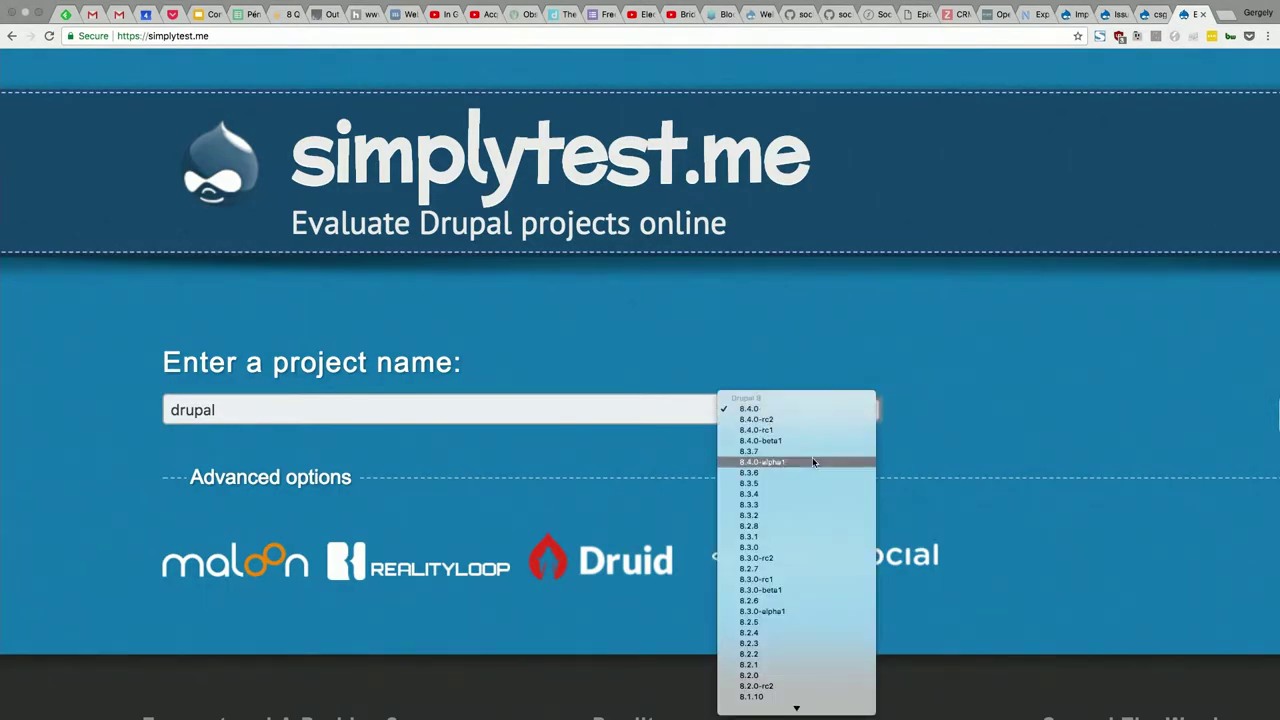
pyautogui.scroll(-5, 812, 457)
pyautogui.scroll(-1, 812, 457)
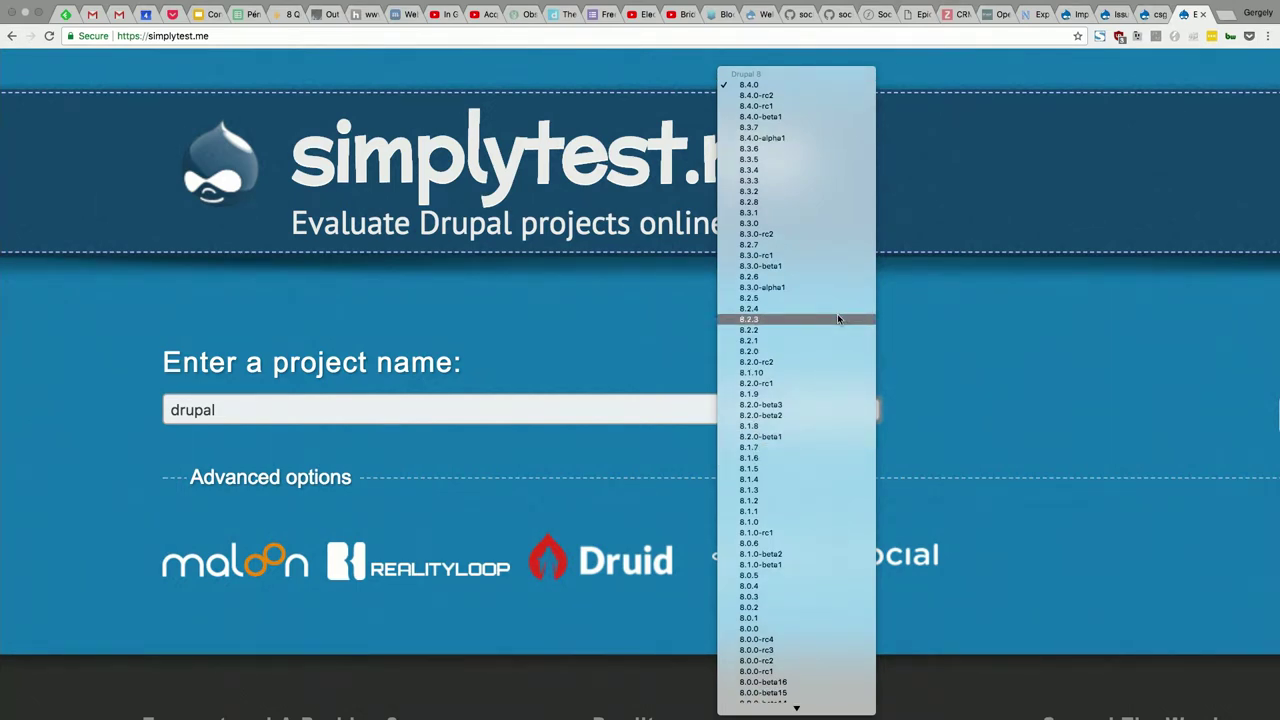
pyautogui.scroll(-15, 838, 318)
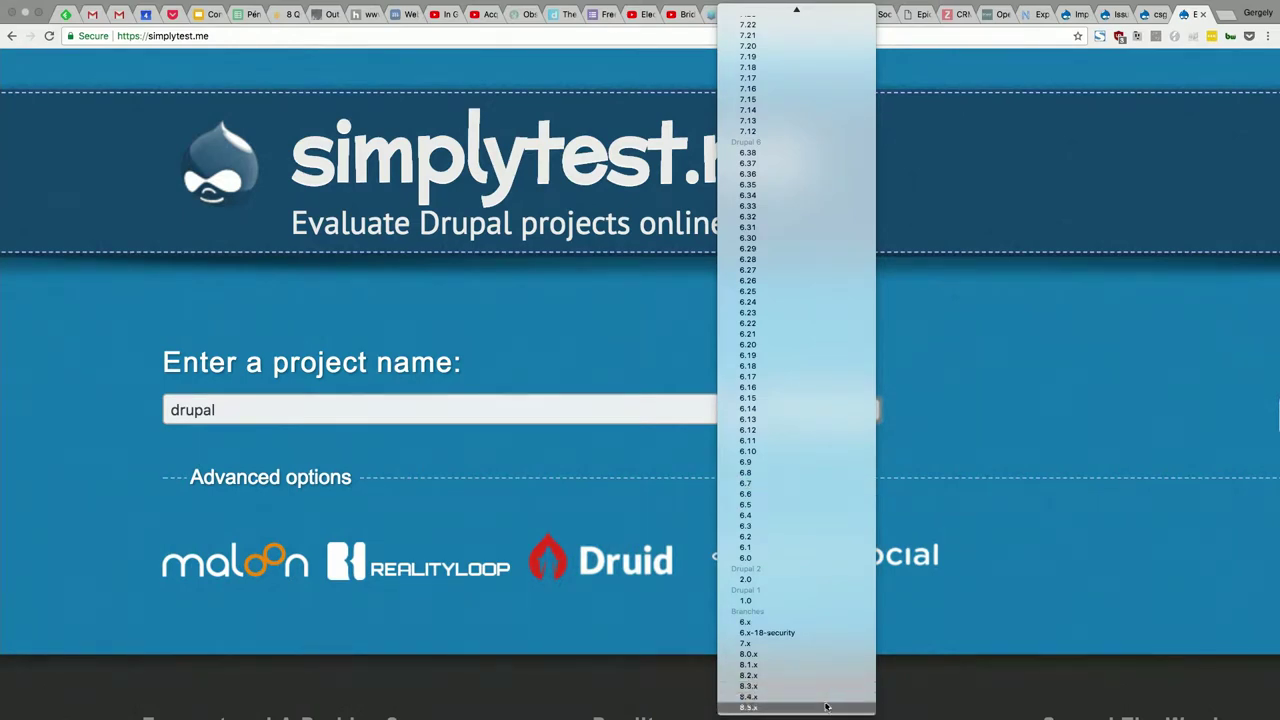
pyautogui.scroll(15, 815, 503)
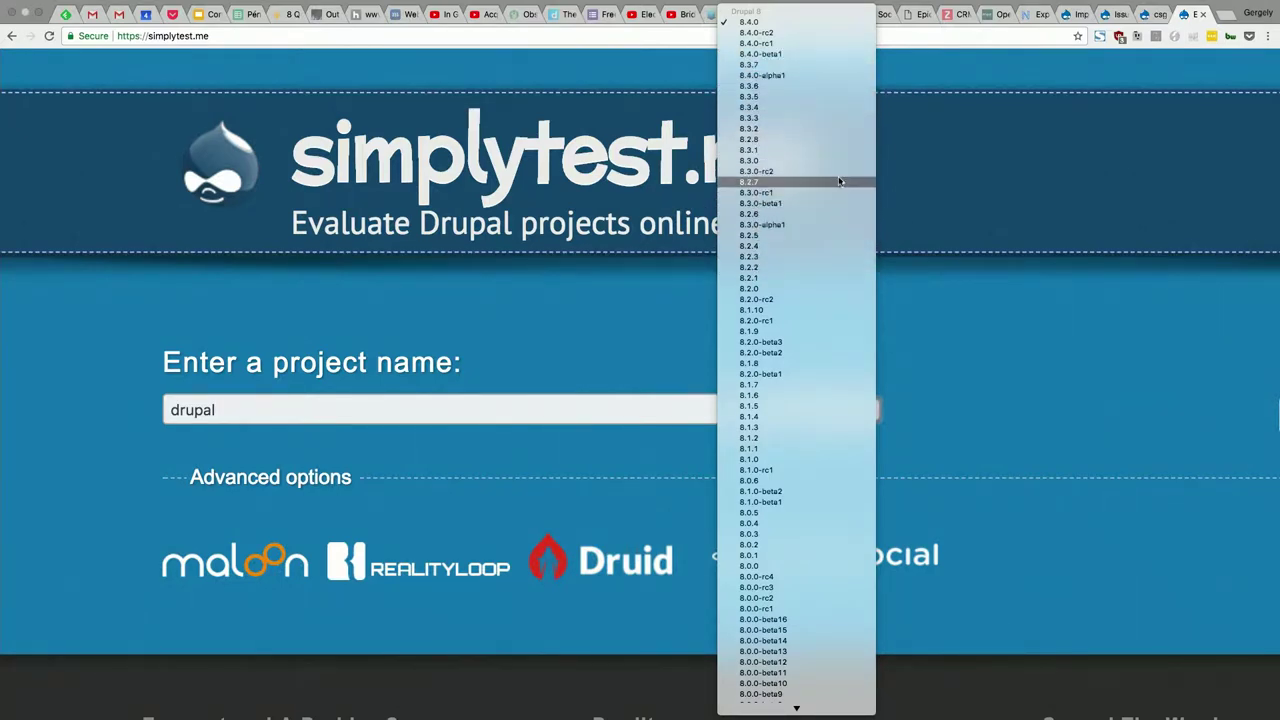
pyautogui.click(841, 139)
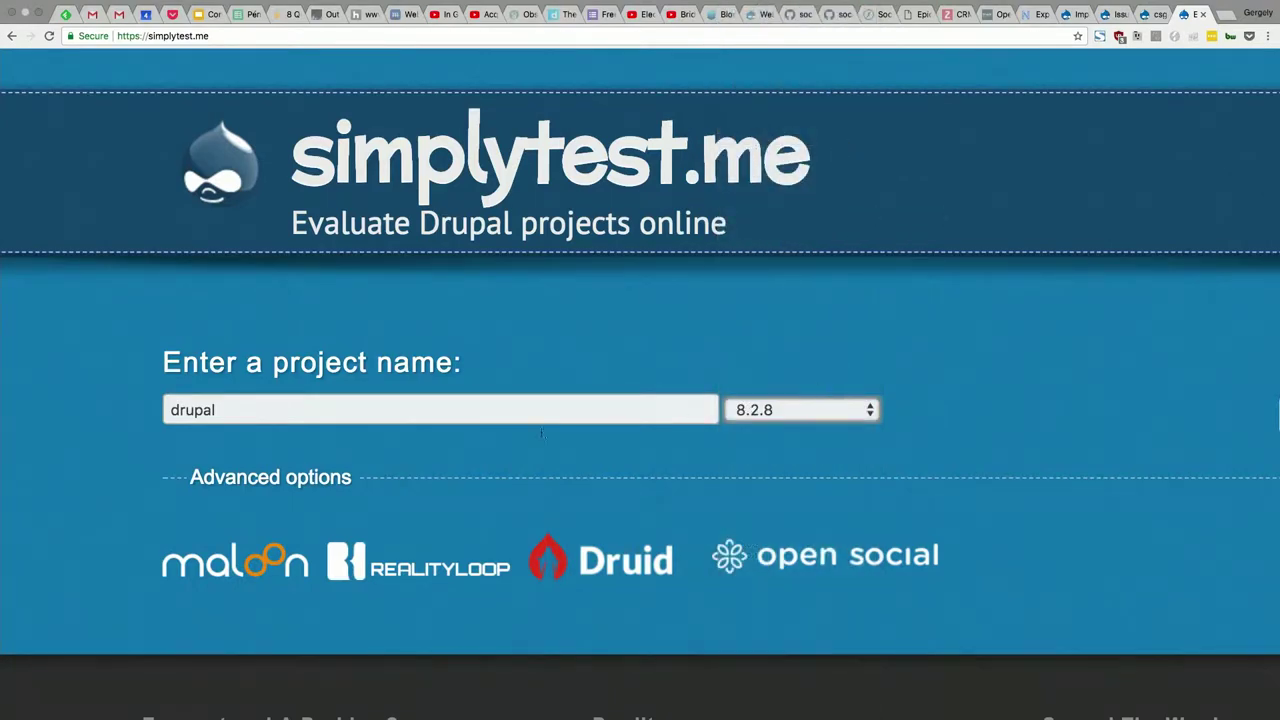
pyautogui.scroll(-4, 899, 402)
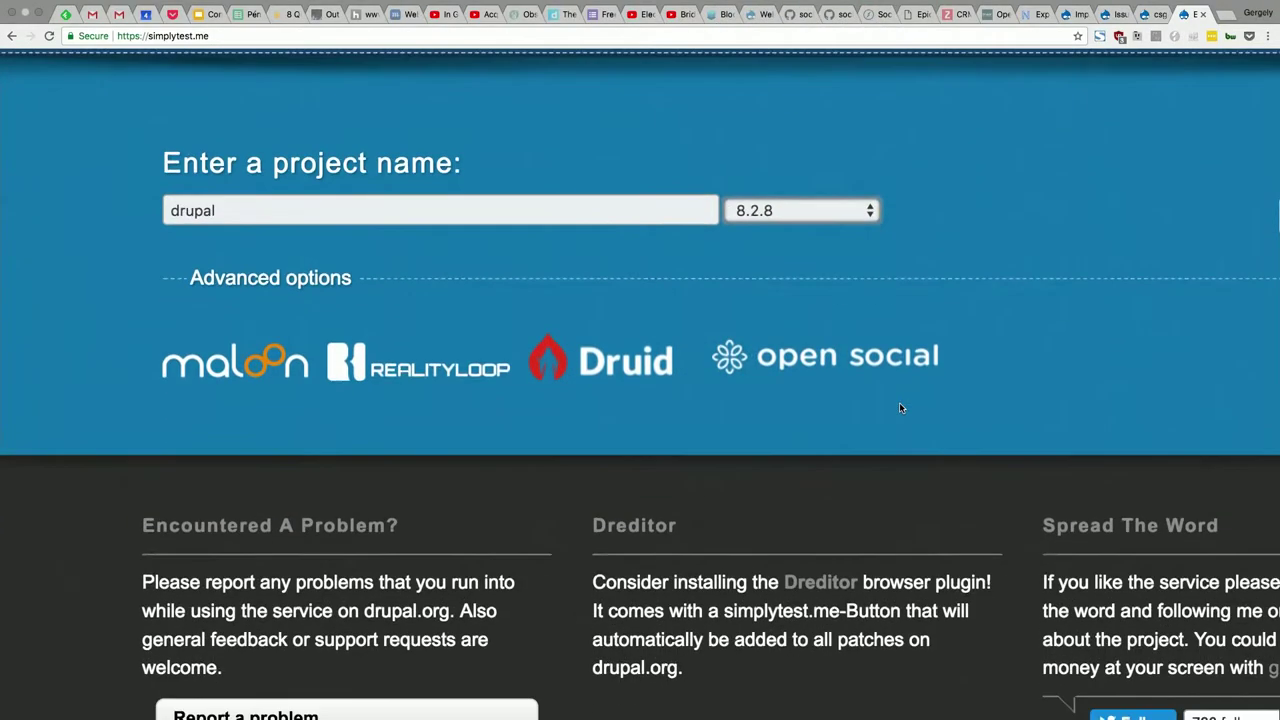
pyautogui.hscroll(3, 899, 402)
pyautogui.click(1188, 234)
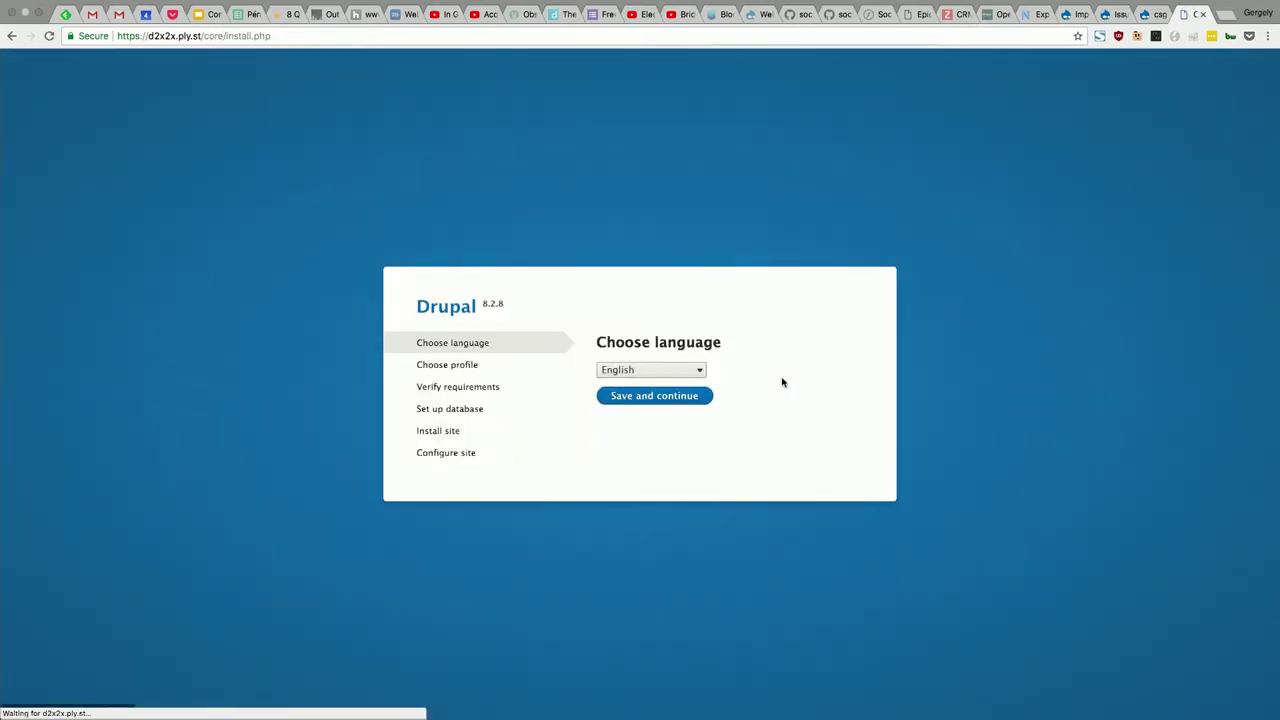
# Step: Continue the installer in English with the Standard installation profile
pyautogui.click(672, 397)
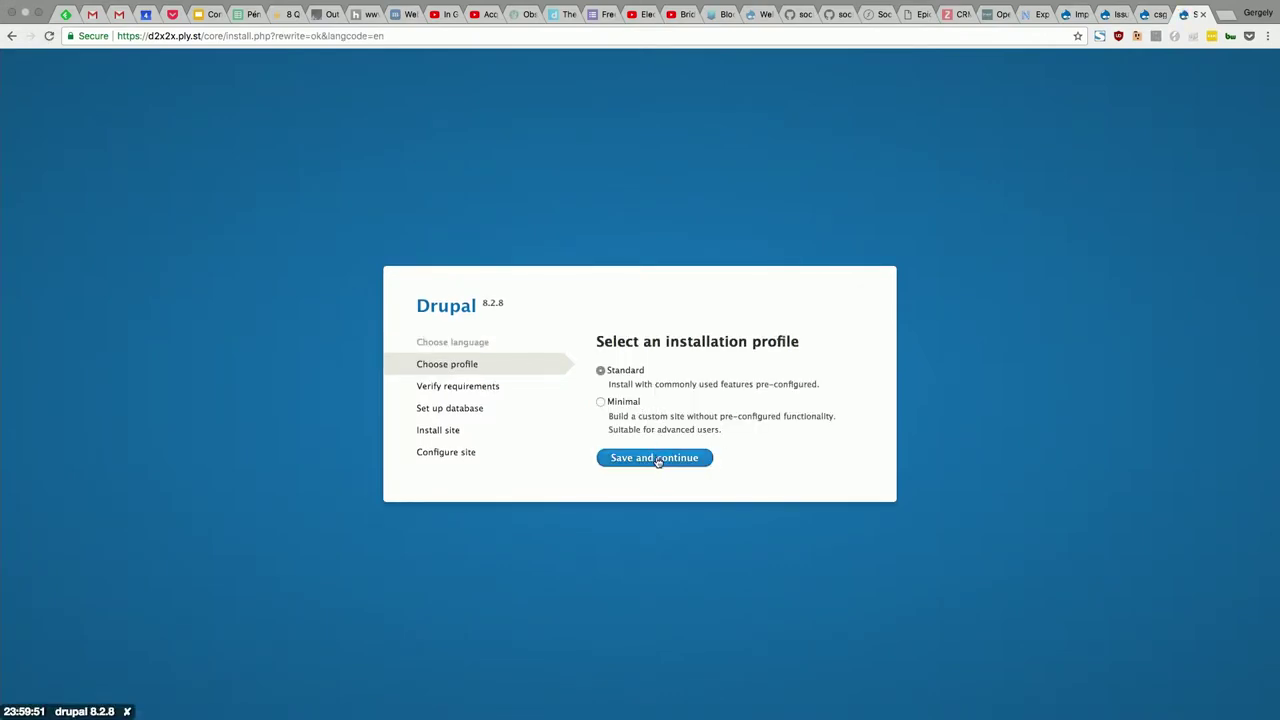
pyautogui.click(657, 459)
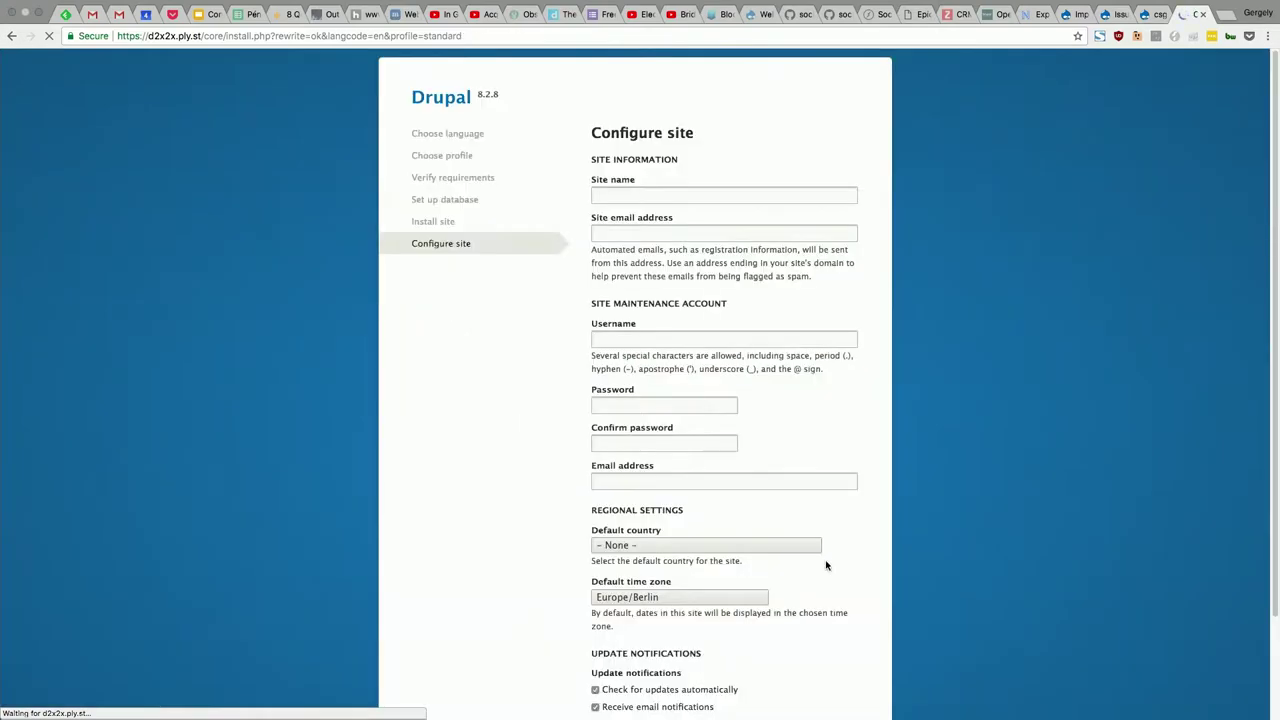
# Step: Browse the Default time zone list, keep Europe/Berlin, and return to simplytest.me's drupal 8.2.8 page
pyautogui.scroll(-3, 790, 525)
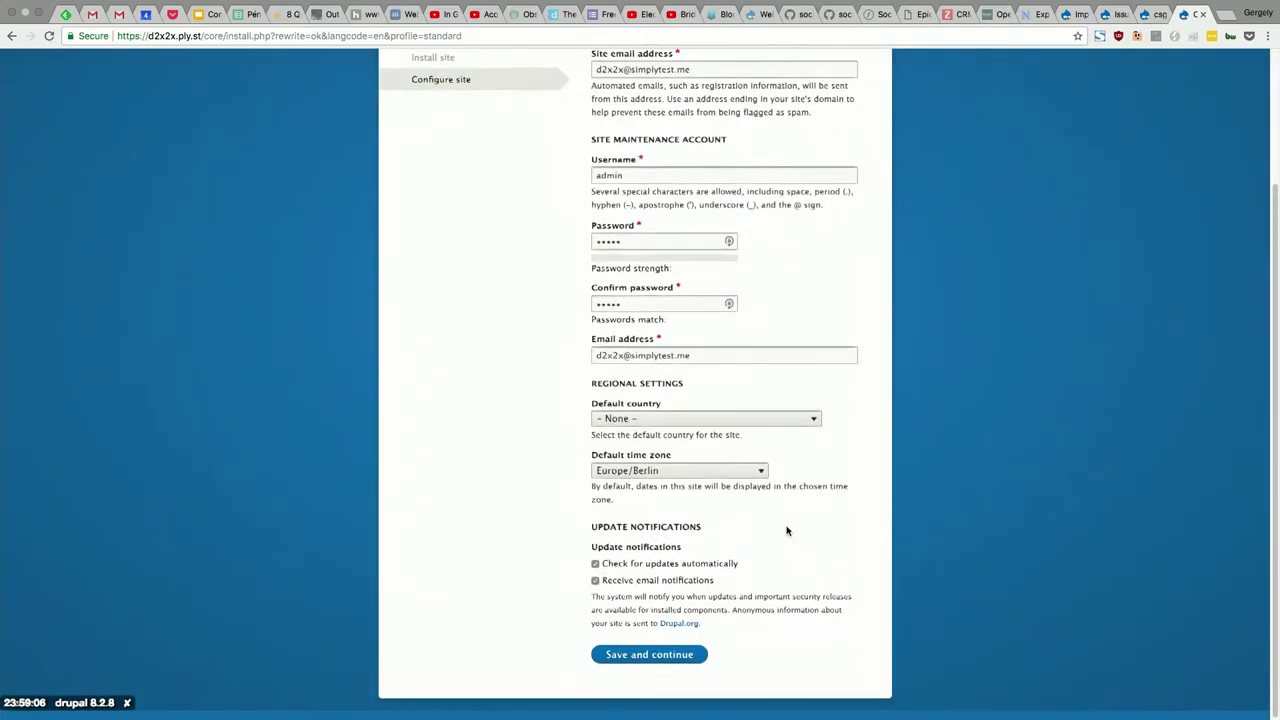
pyautogui.click(755, 484)
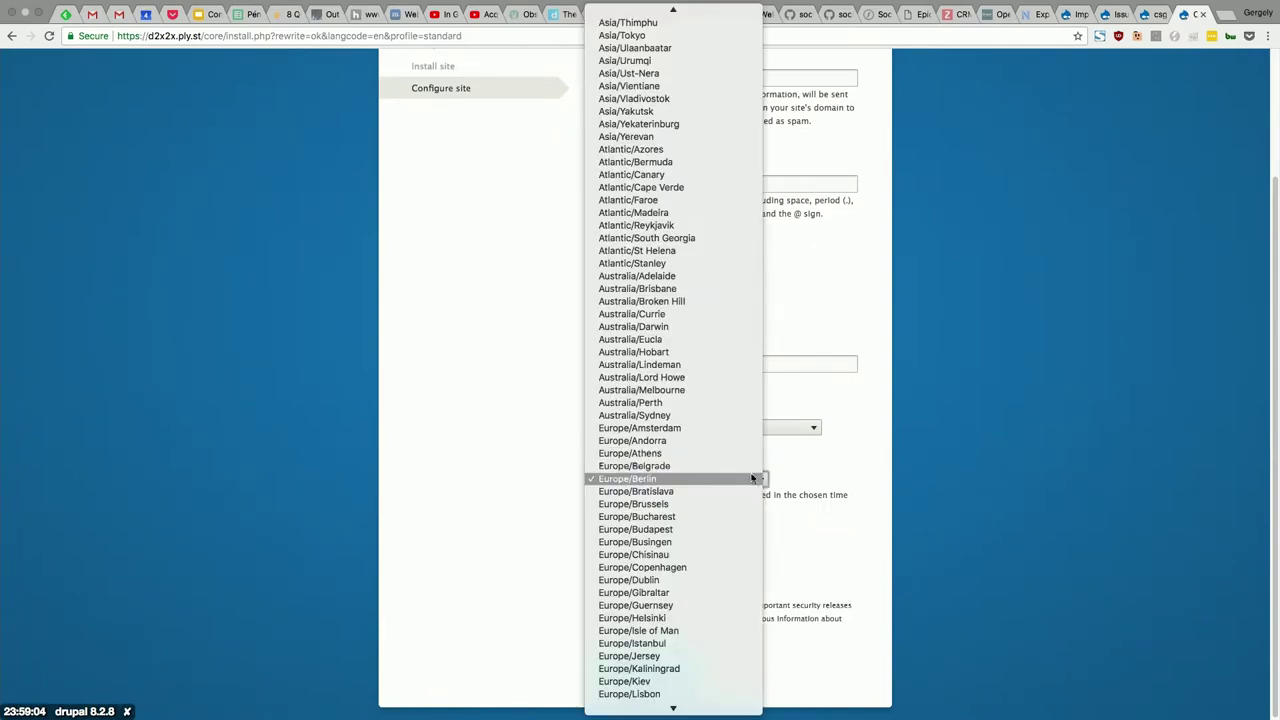
pyautogui.scroll(10, 724, 285)
pyautogui.scroll(-10, 724, 285)
pyautogui.scroll(20, 724, 285)
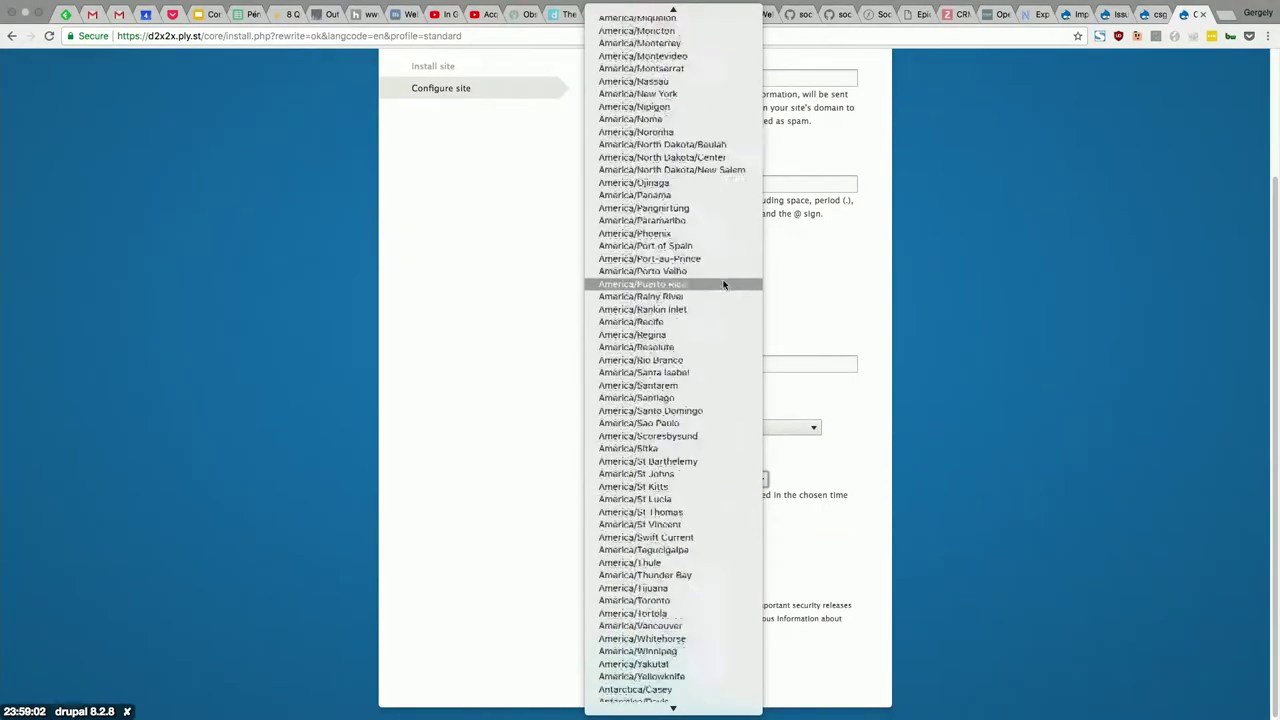
pyautogui.scroll(-20, 724, 285)
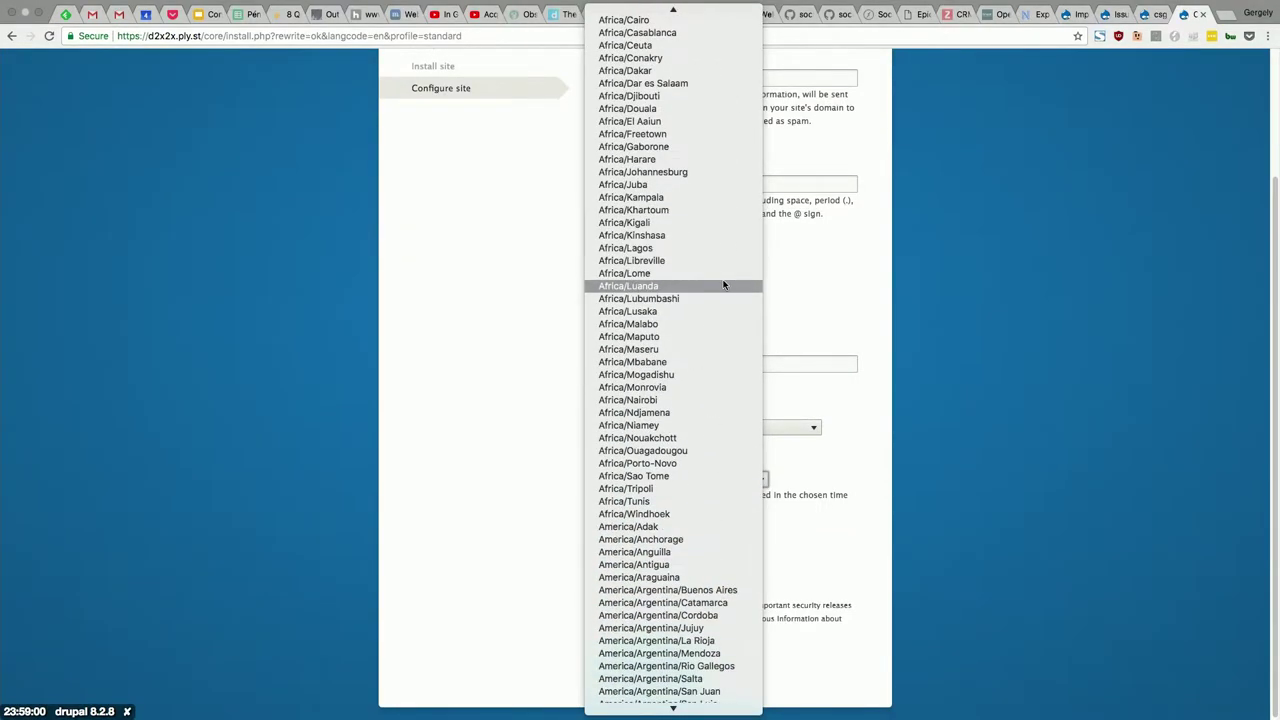
pyautogui.scroll(-8, 724, 285)
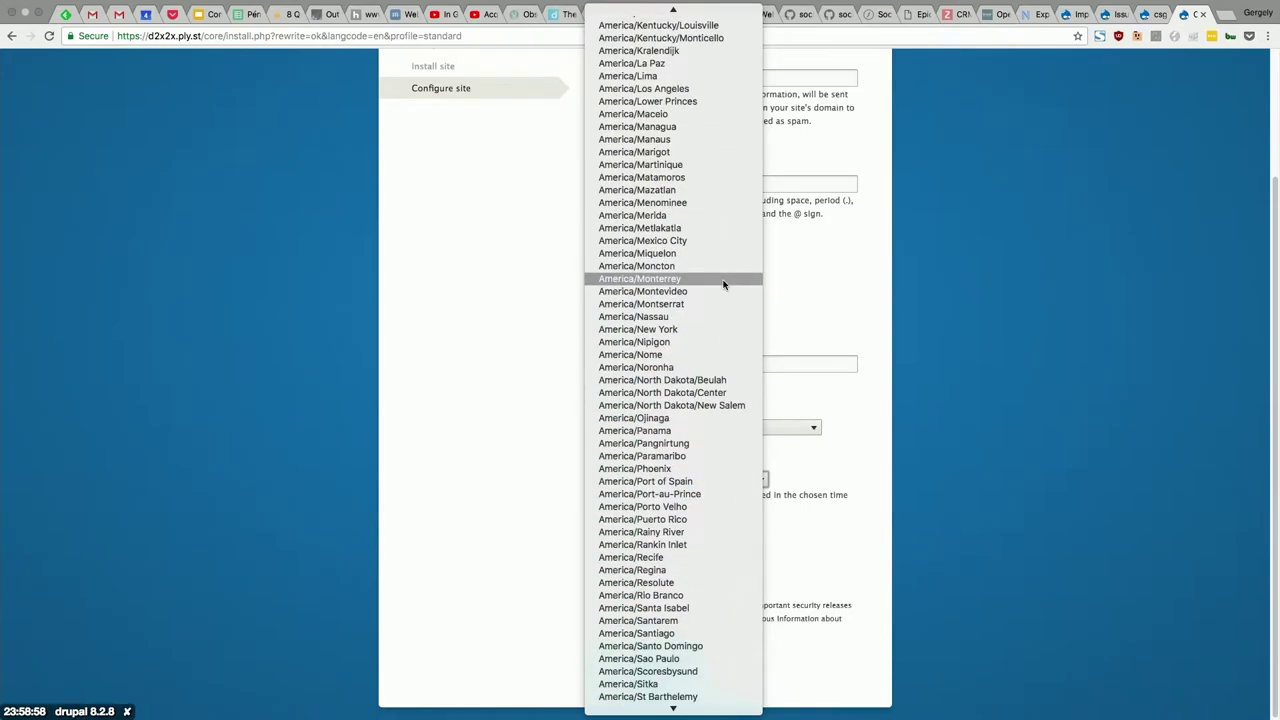
pyautogui.click(337, 423)
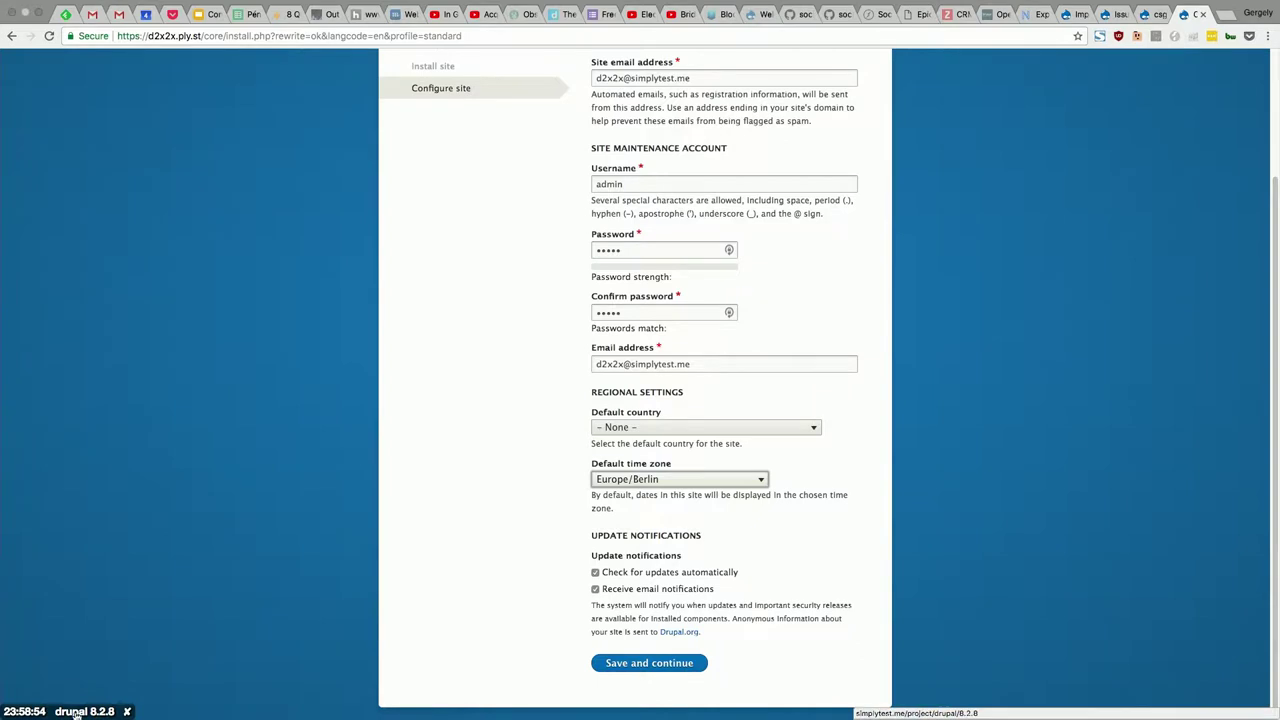
pyautogui.click(79, 713)
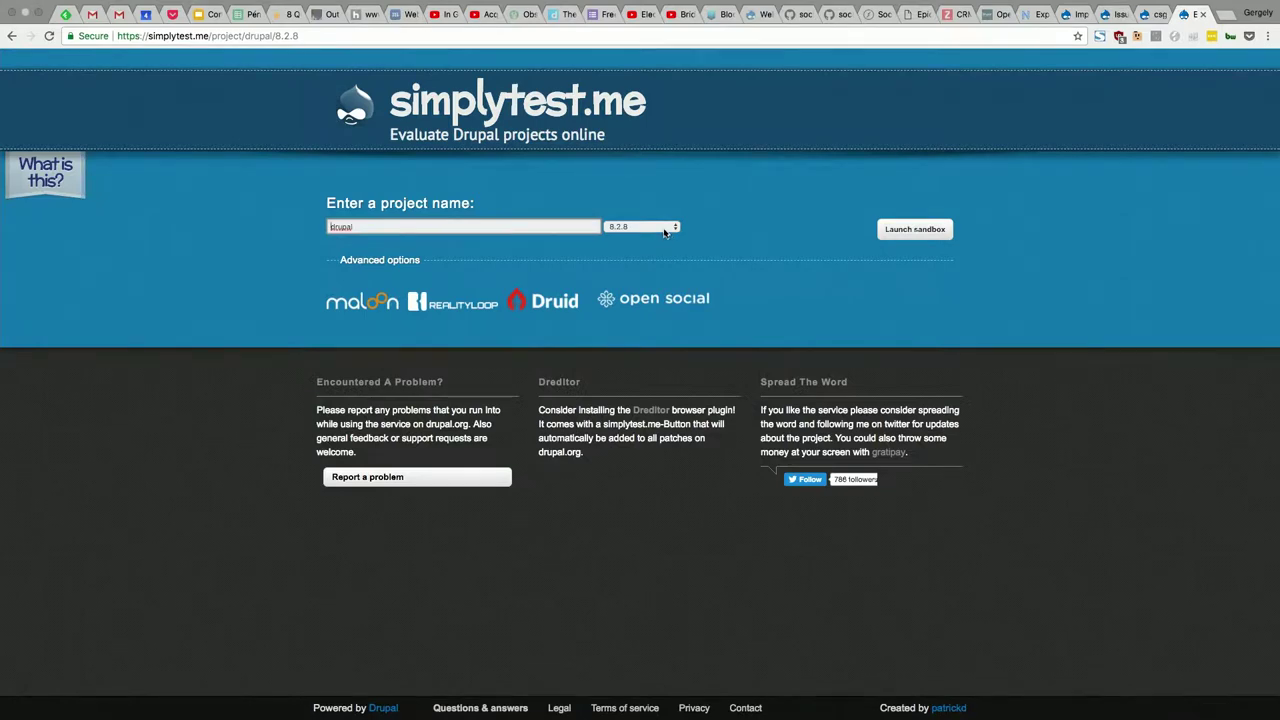
# Step: Add a patch field under Advanced options and copy the comment #8 patch link from the issue
pyautogui.click(386, 264)
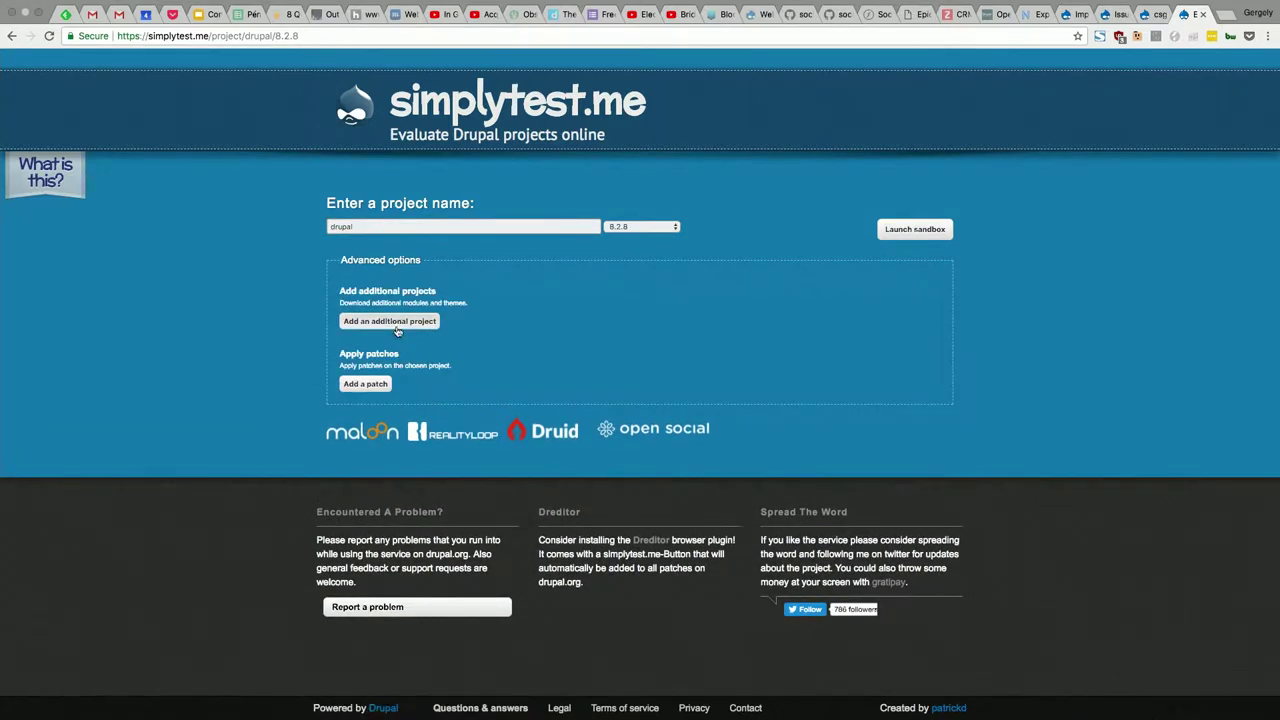
pyautogui.click(366, 384)
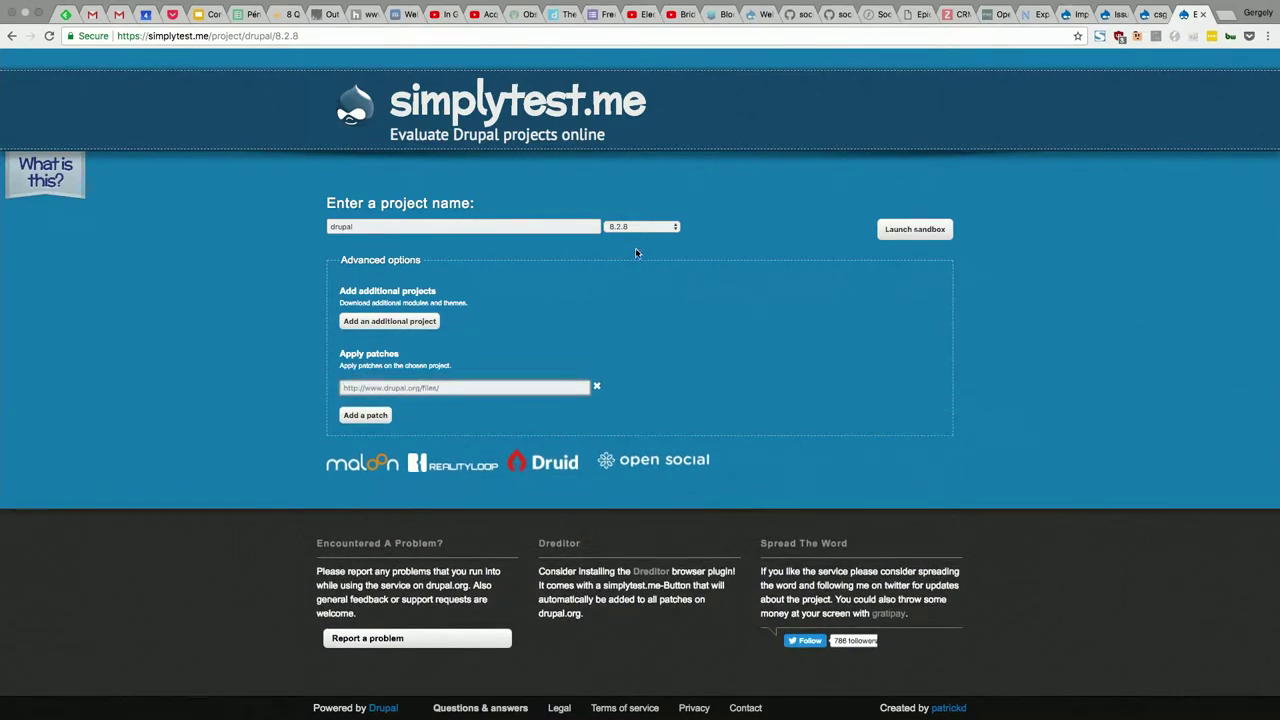
pyautogui.click(1072, 29)
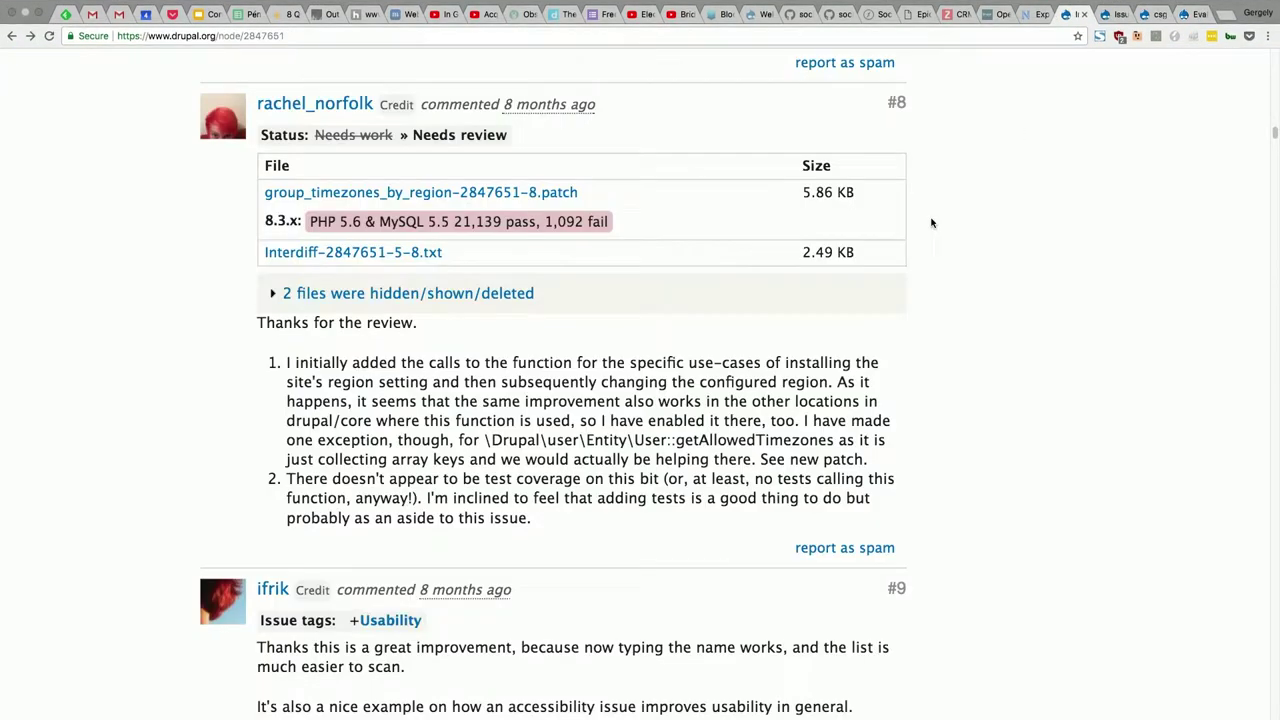
pyautogui.rightClick(538, 193)
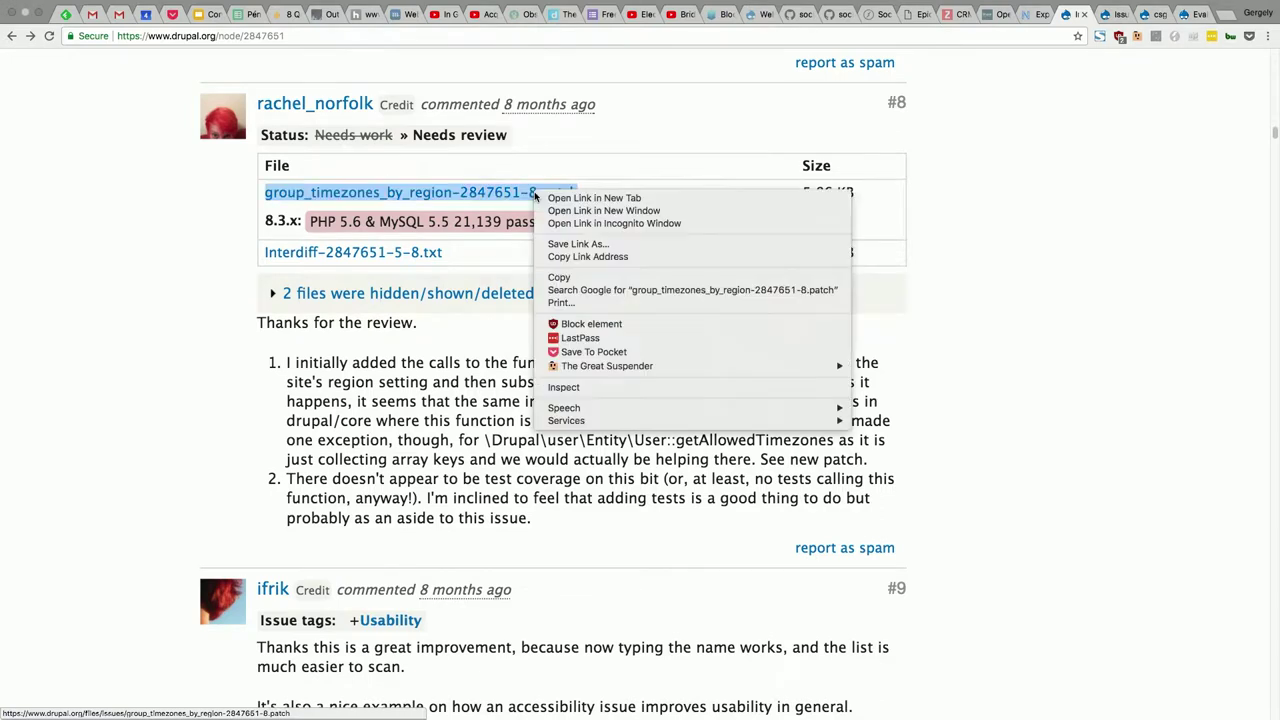
pyautogui.click(614, 258)
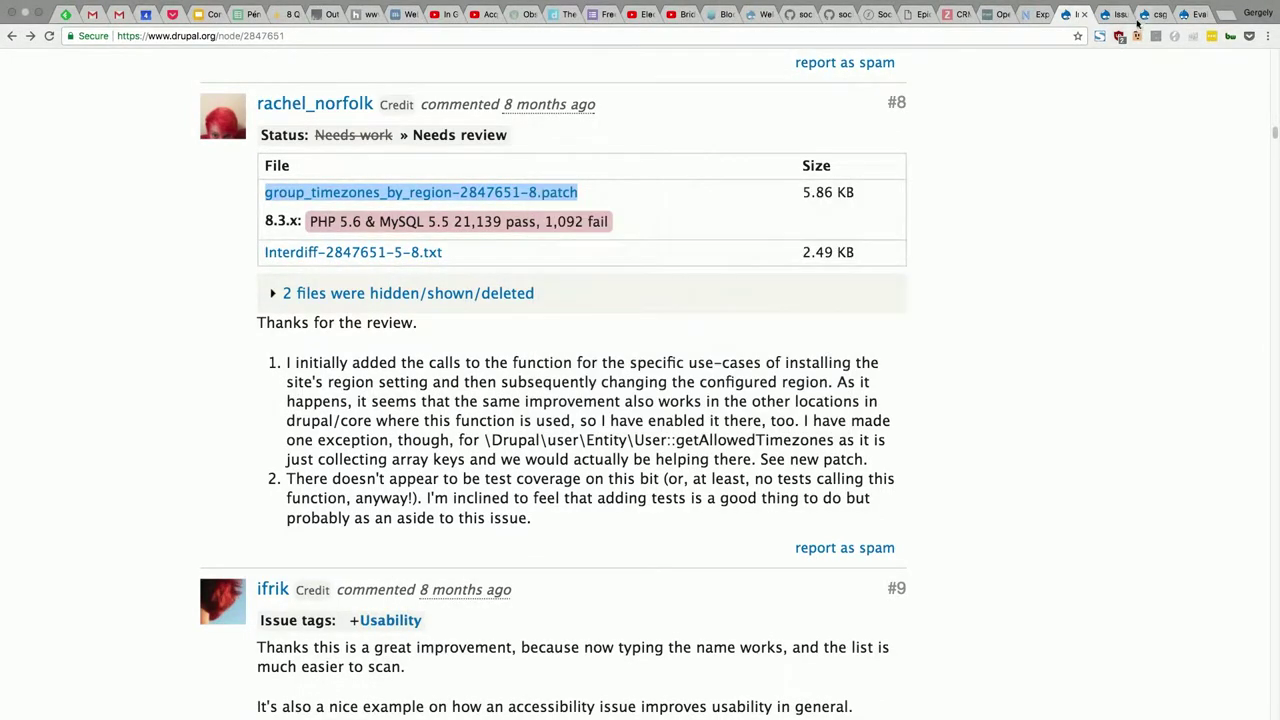
# Step: Paste the group_timezones_by_region-2847651-8.patch link and launch the Drupal 8.2.8 sandbox
pyautogui.click(1190, 14)
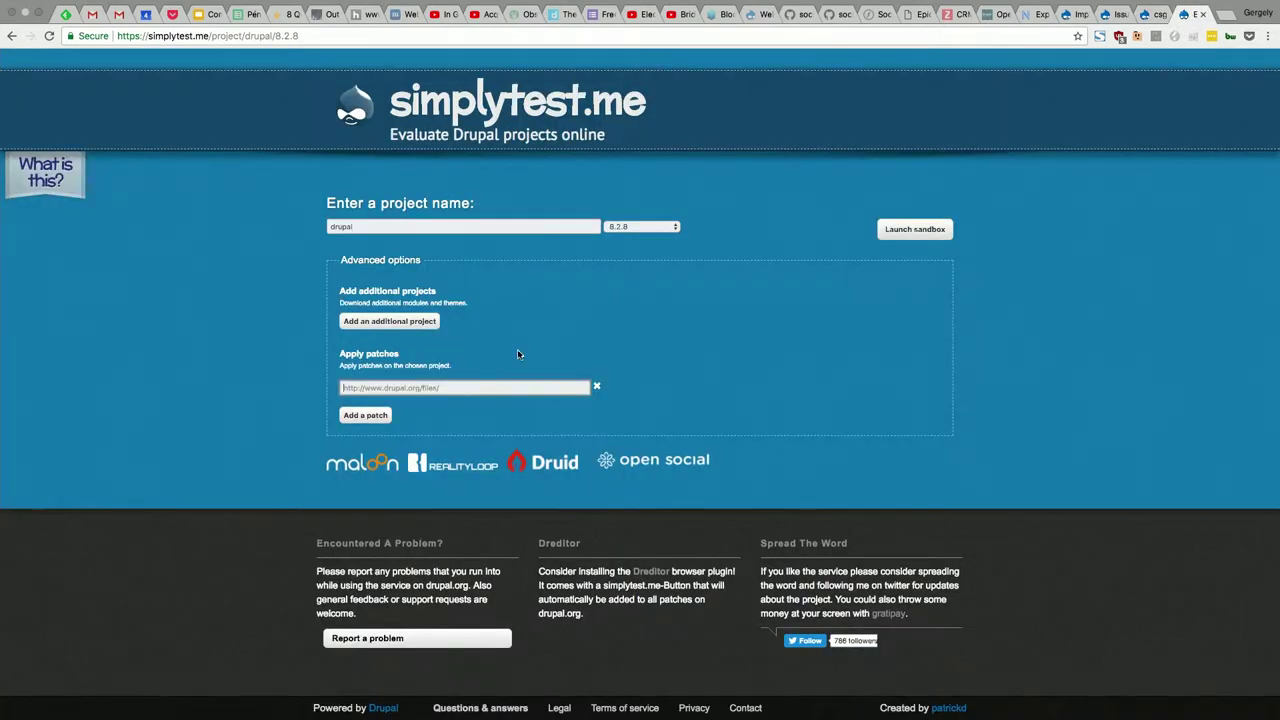
pyautogui.click(512, 387)
pyautogui.press('super+v')
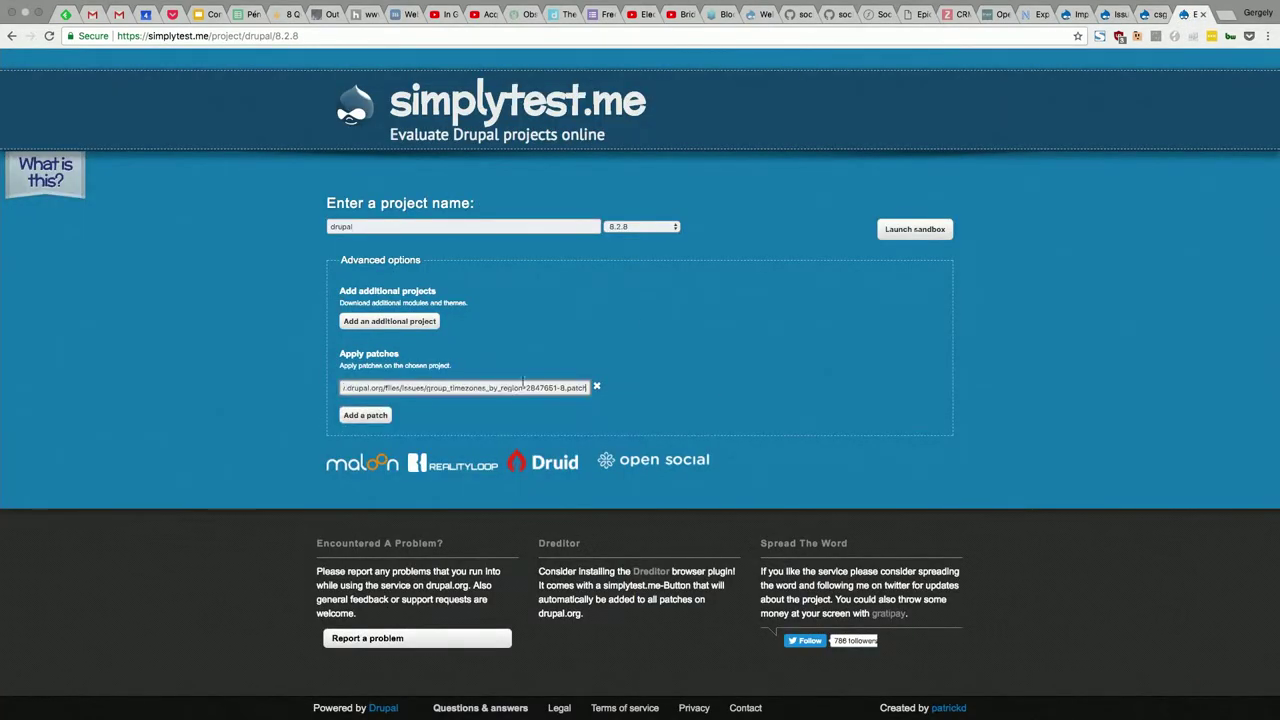
pyautogui.click(930, 228)
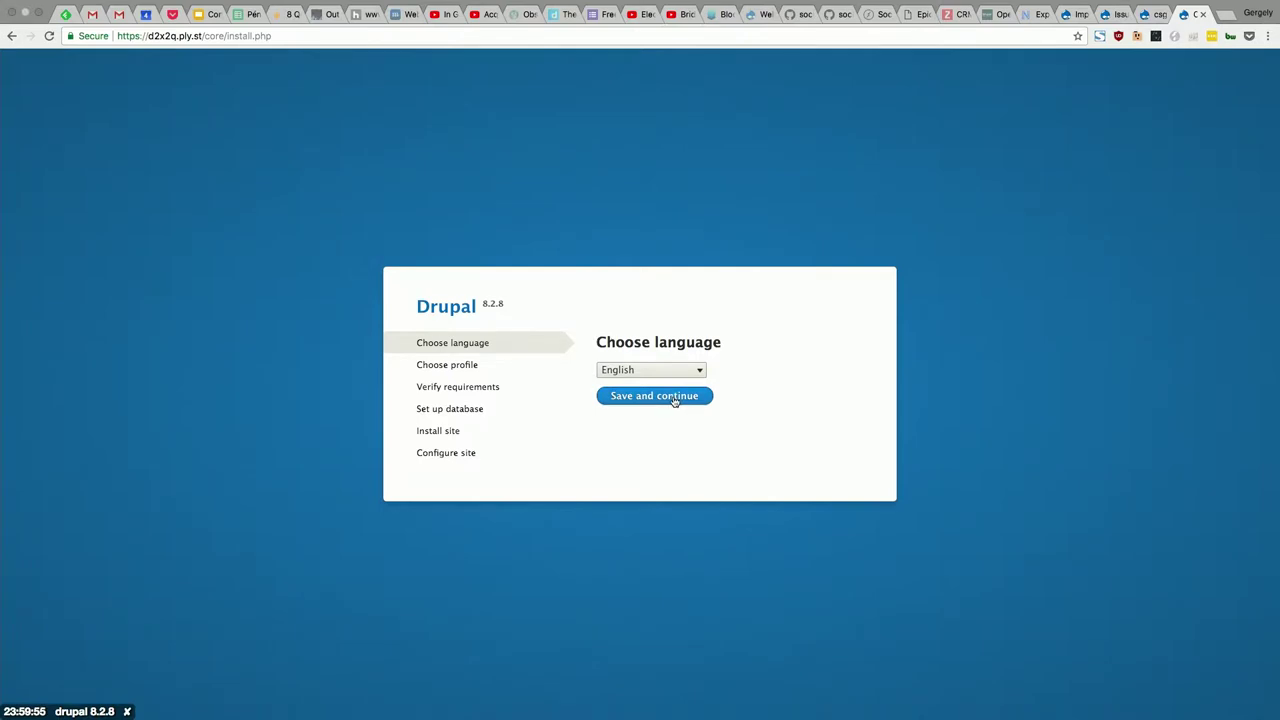
# Step: Continue with English, the Standard profile and the prefilled database settings to reach Configure site
pyautogui.click(675, 397)
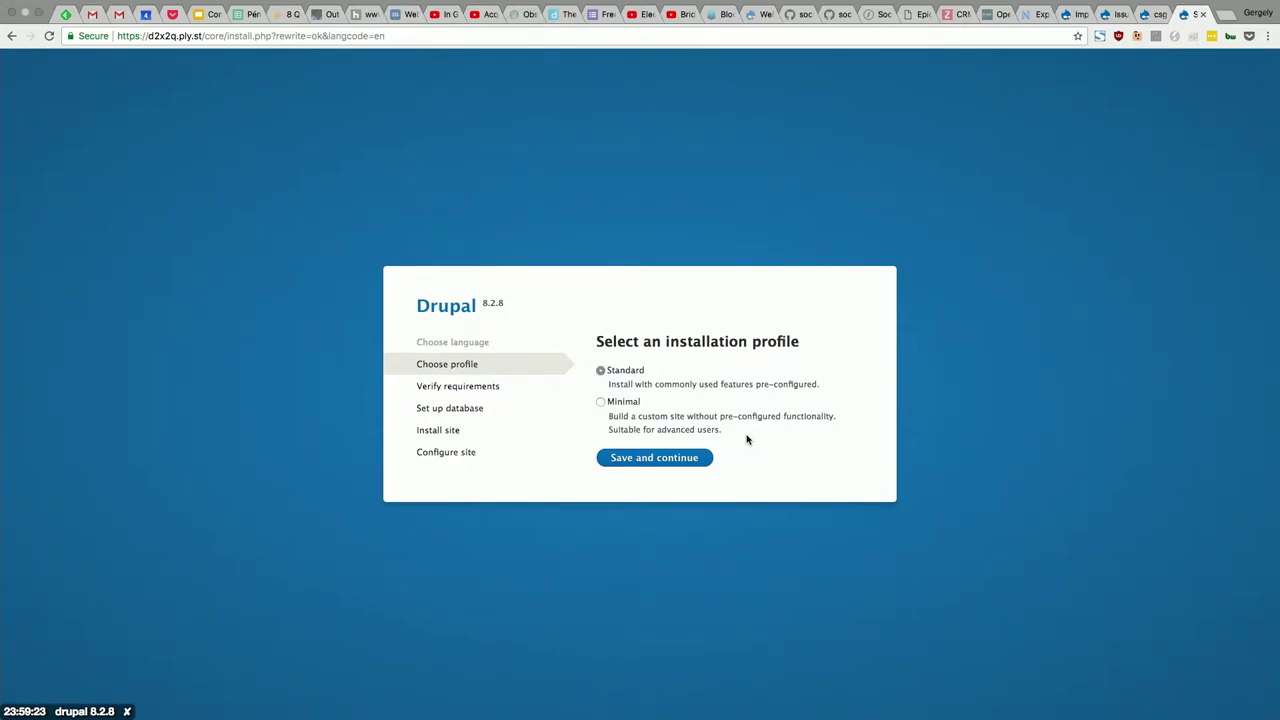
pyautogui.click(679, 461)
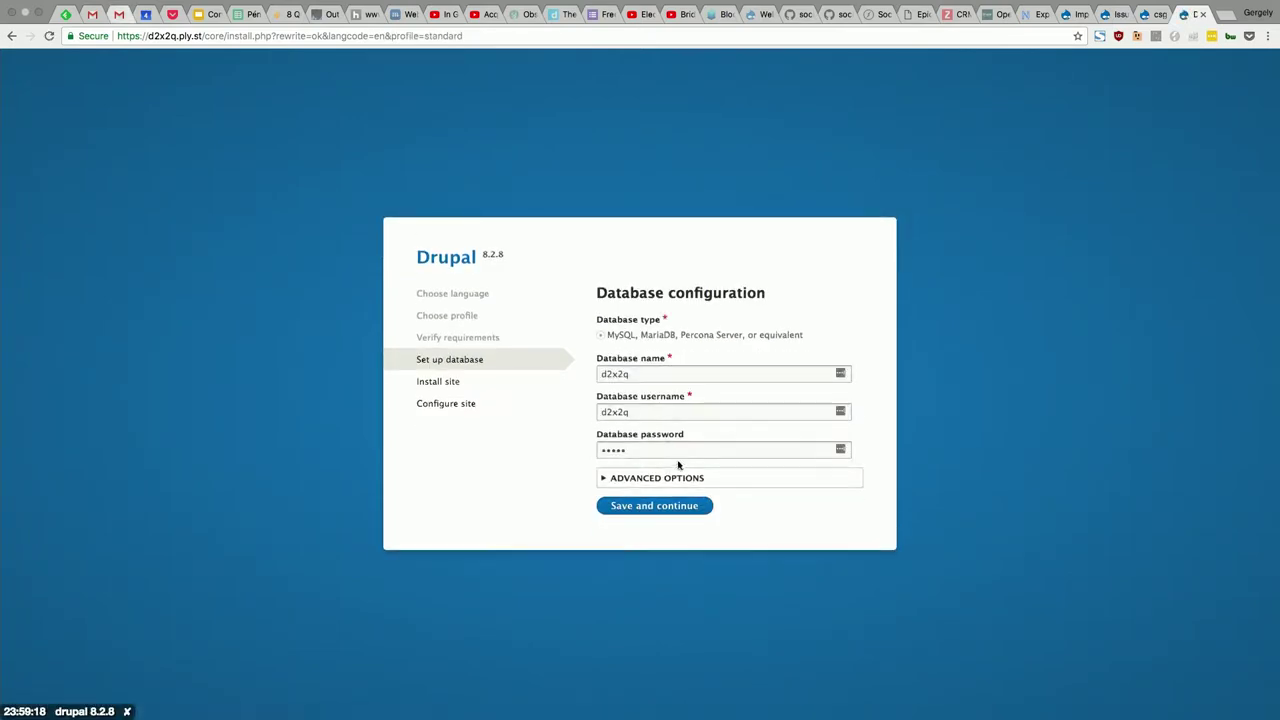
pyautogui.click(677, 506)
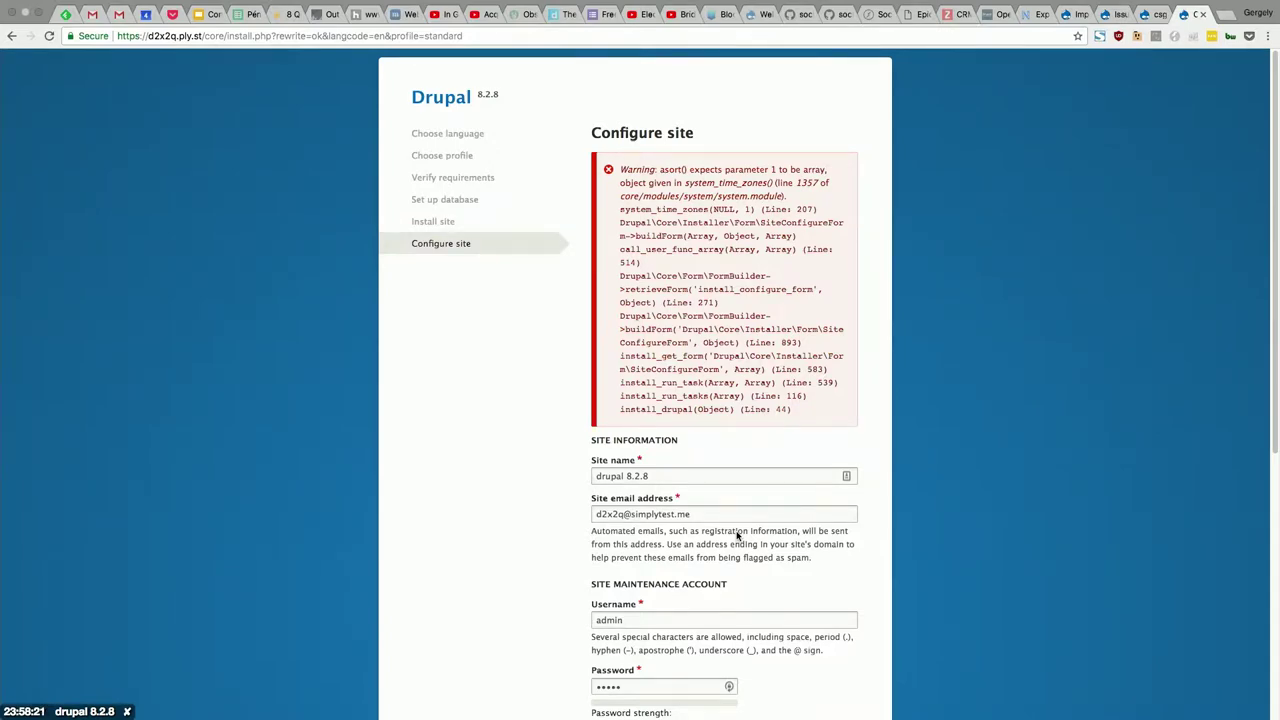
# Step: Review the Default time zone list grouped by region with city names, keep Berlin, then return to simplytest.me
pyautogui.scroll(-5, 737, 536)
pyautogui.scroll(-1, 737, 536)
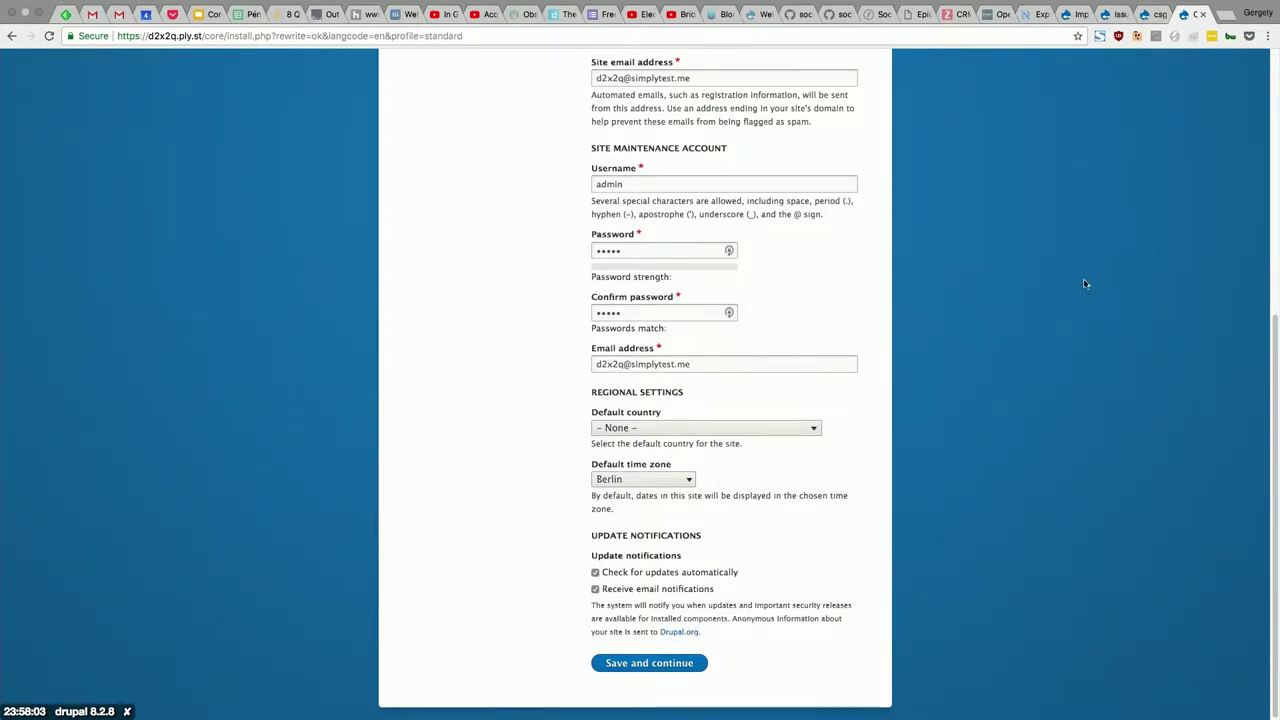
pyautogui.click(686, 481)
pyautogui.scroll(10, 670, 335)
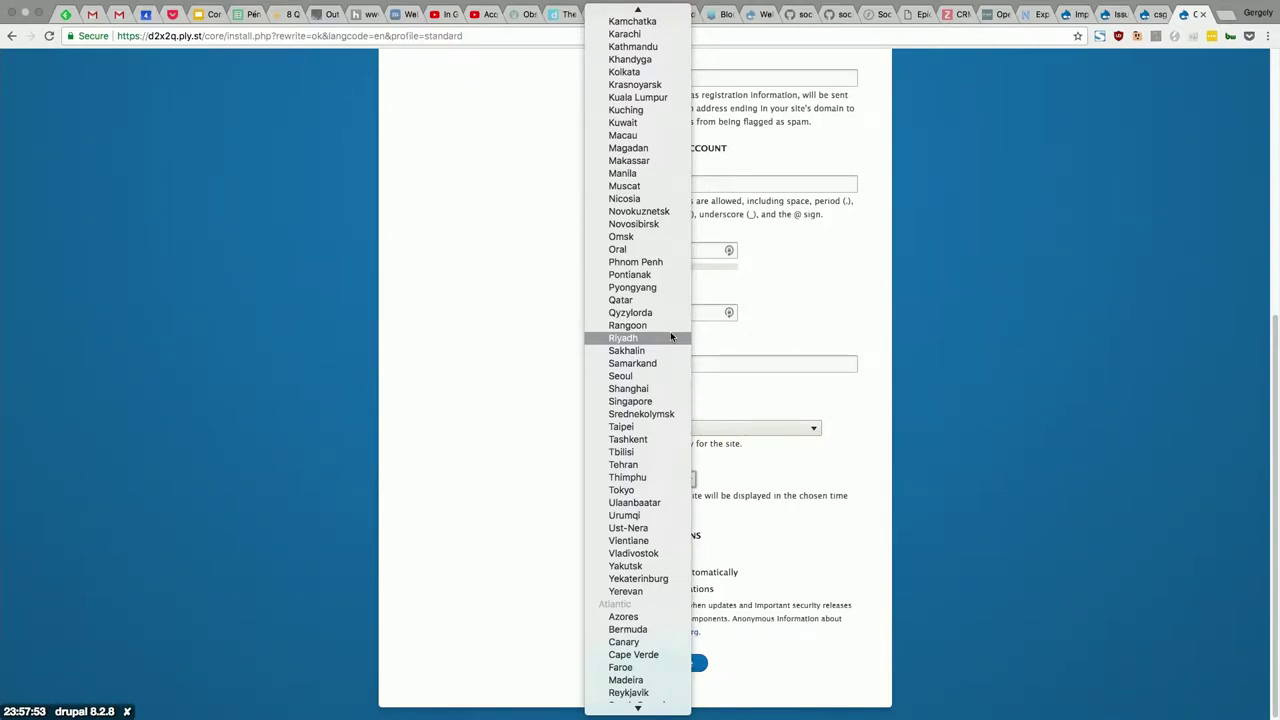
pyautogui.click(866, 279)
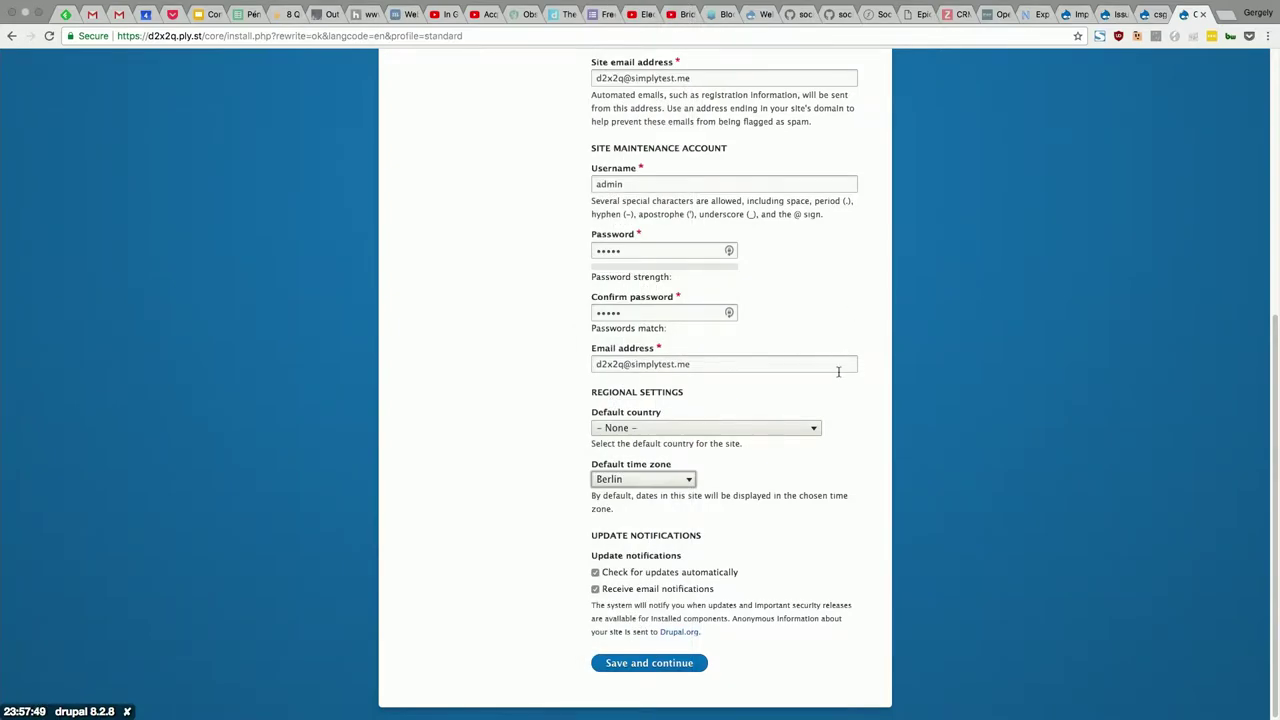
pyautogui.scroll(5, 838, 370)
pyautogui.scroll(3, 838, 370)
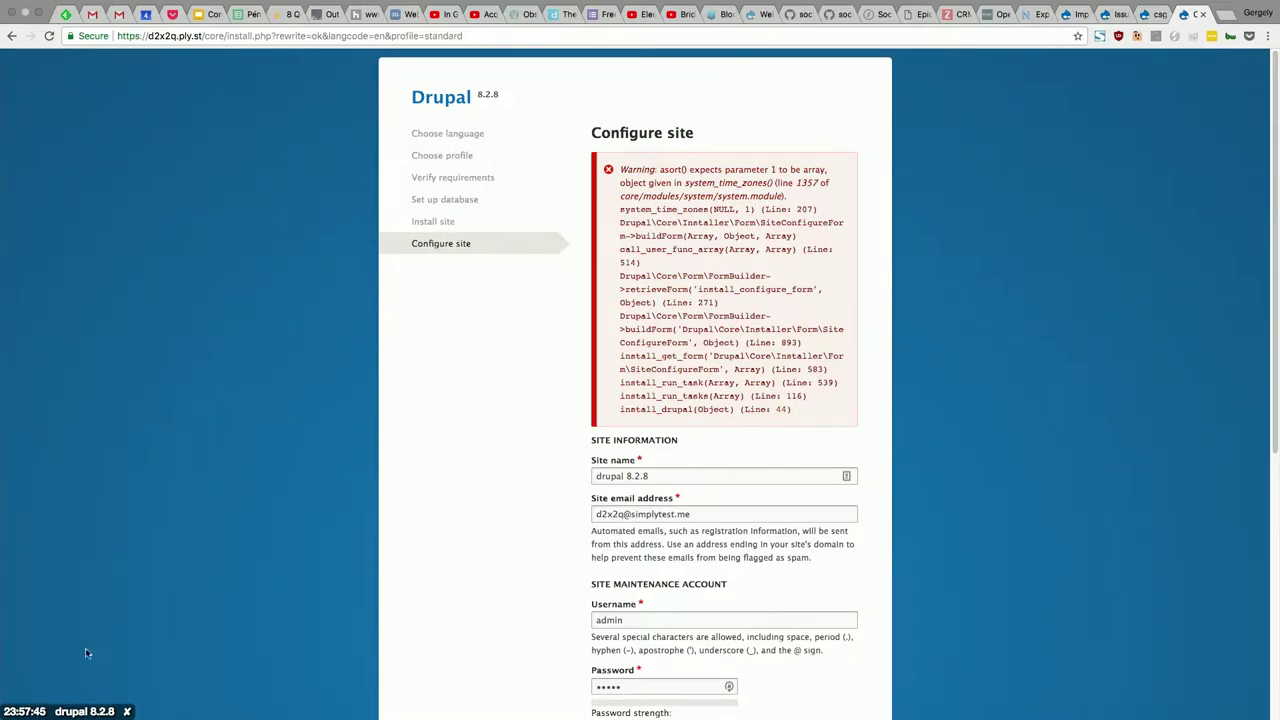
pyautogui.click(70, 712)
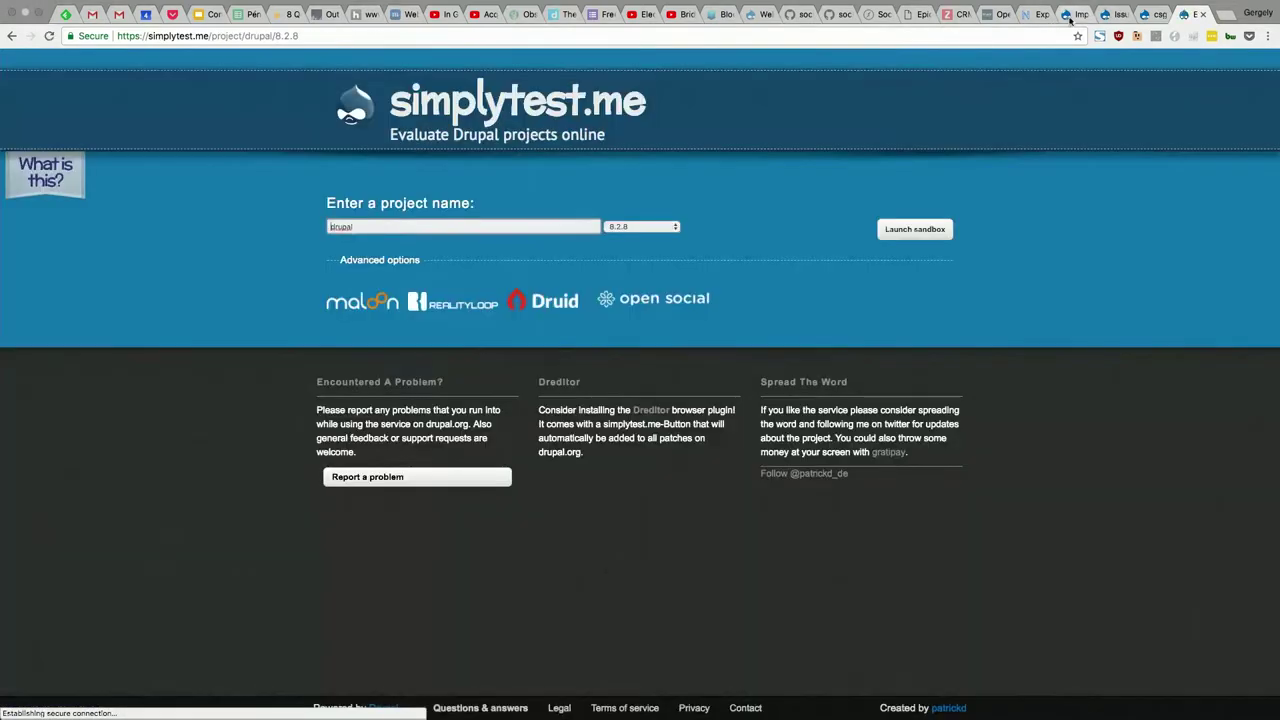
# Step: Find comment #12 on the timezone issue, copy its group_timezones_by_region-2847651-12.patch link, and return to simplytest.me
pyautogui.click(1070, 15)
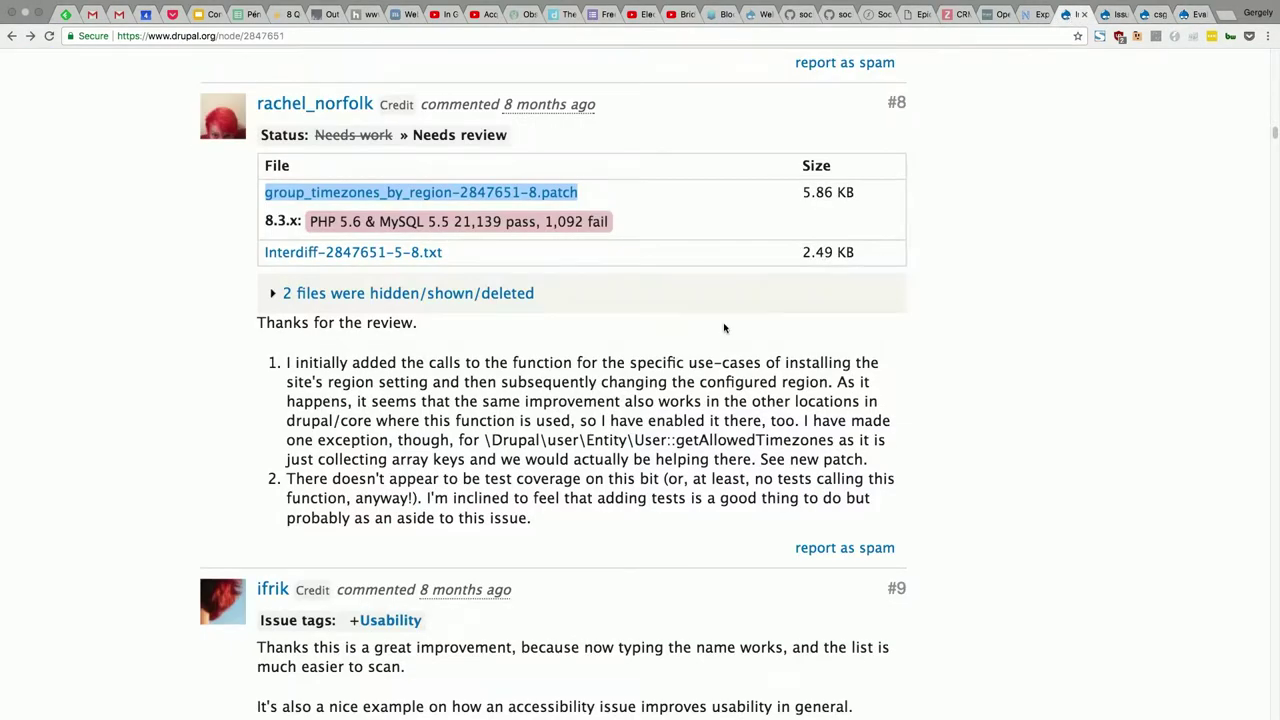
pyautogui.scroll(-6, 724, 326)
pyautogui.scroll(-1, 724, 326)
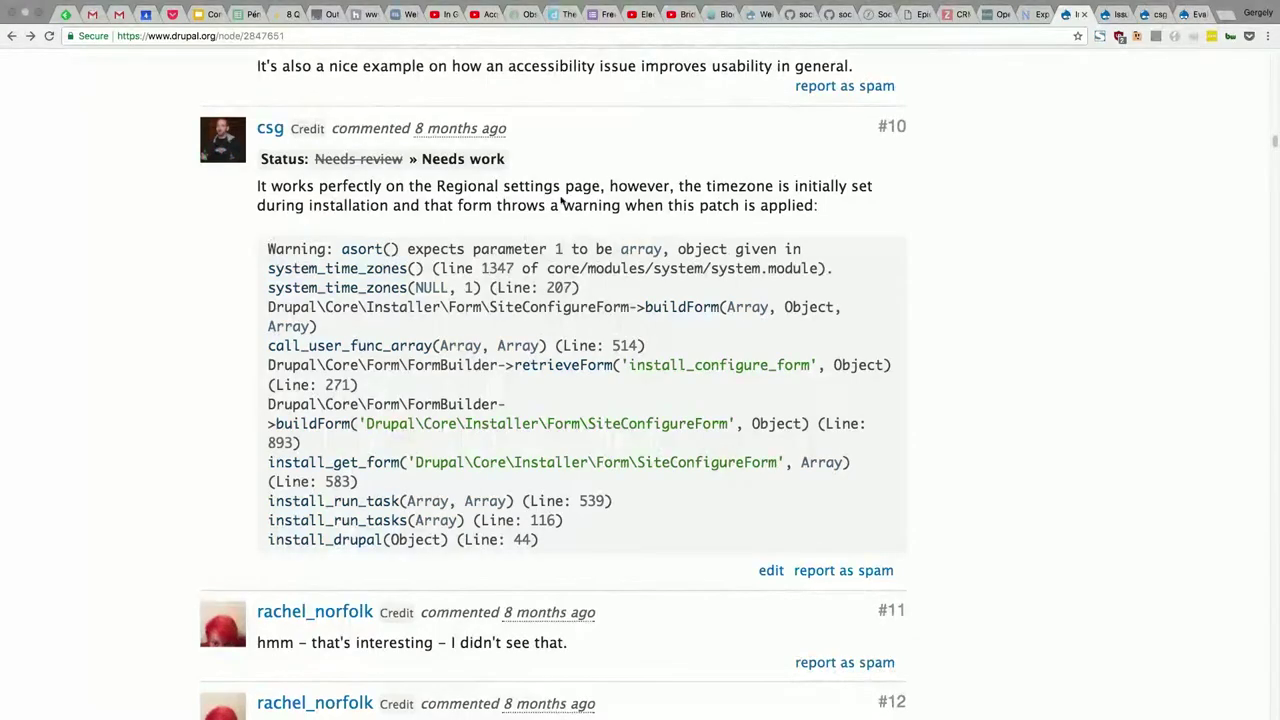
pyautogui.scroll(2, 617, 204)
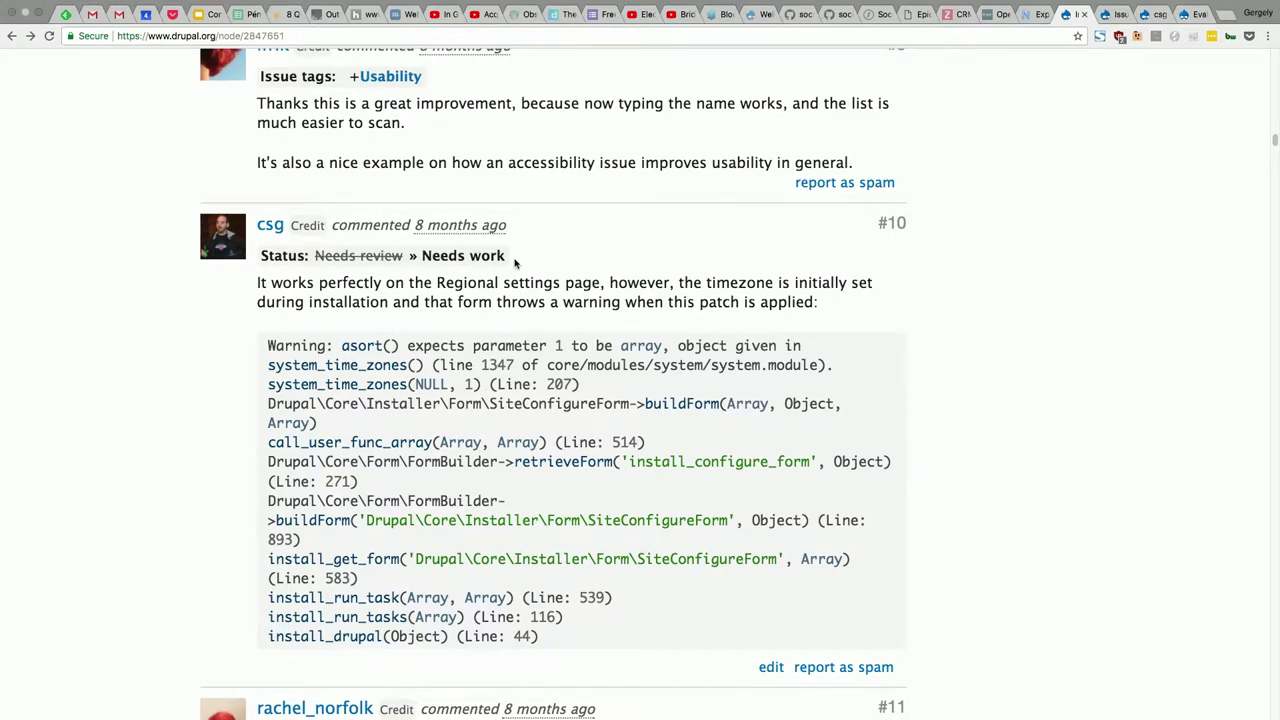
pyautogui.scroll(-5, 515, 262)
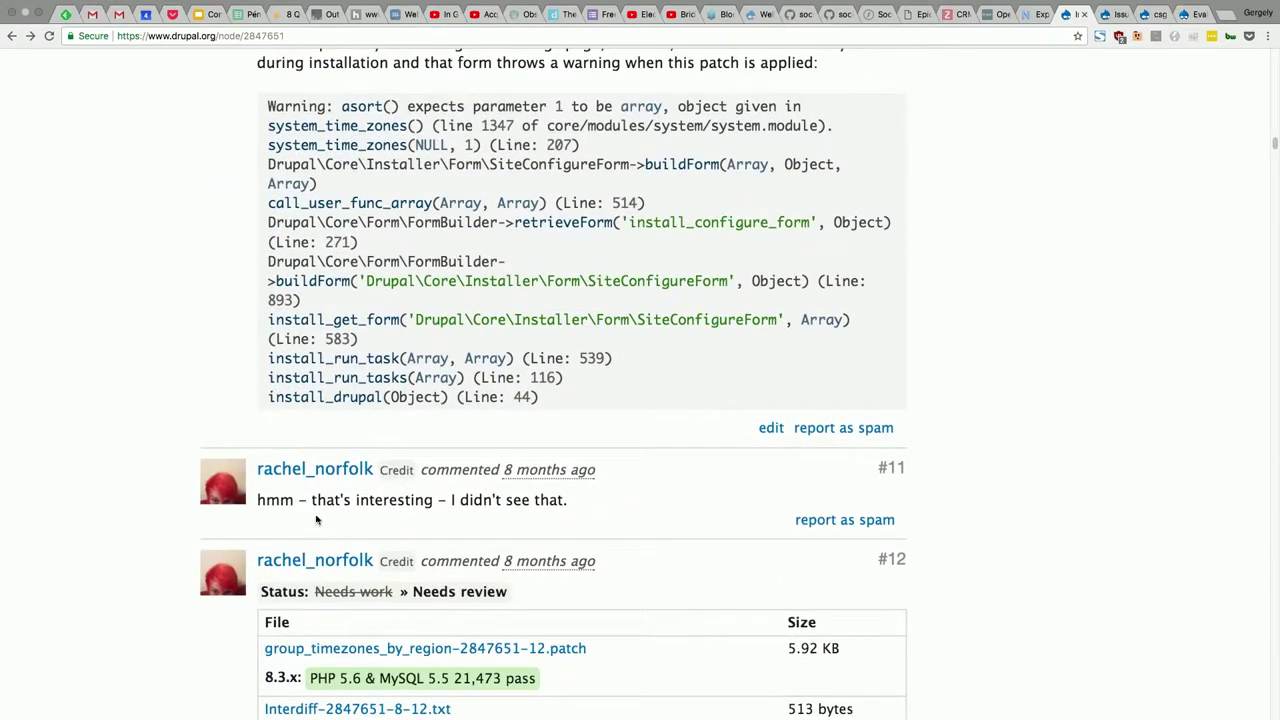
pyautogui.scroll(-5, 518, 273)
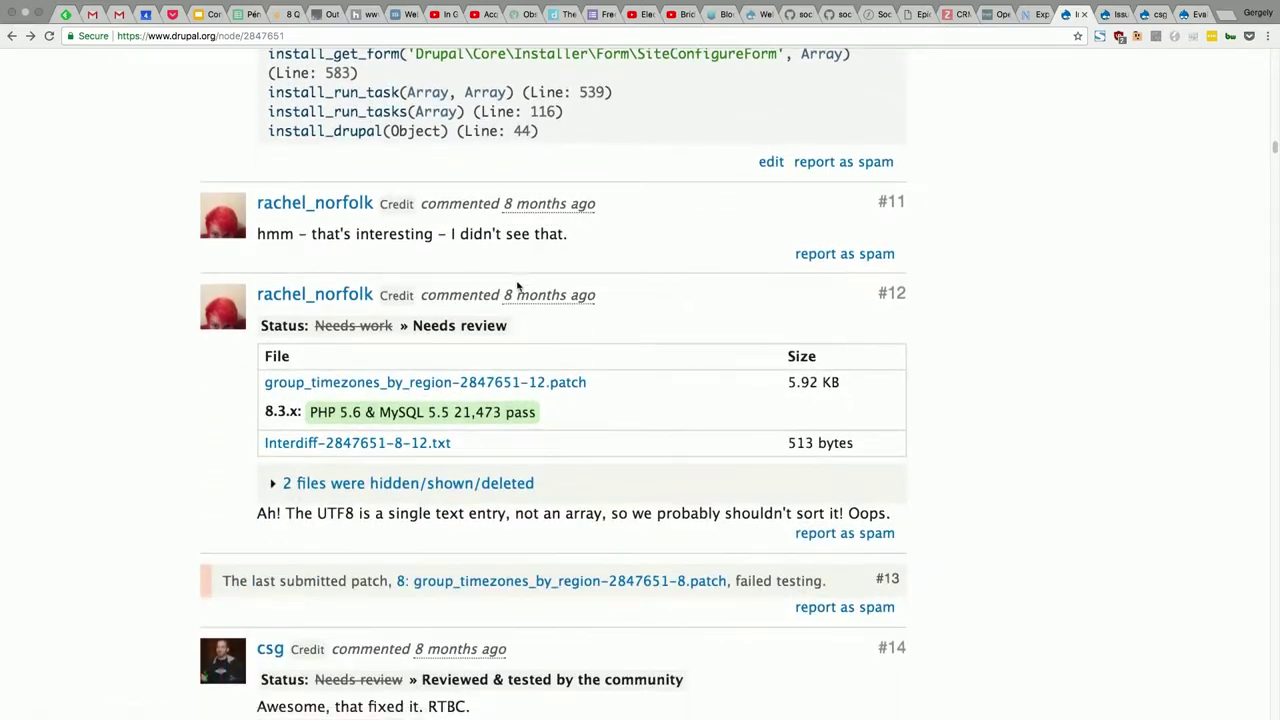
pyautogui.scroll(-3, 619, 383)
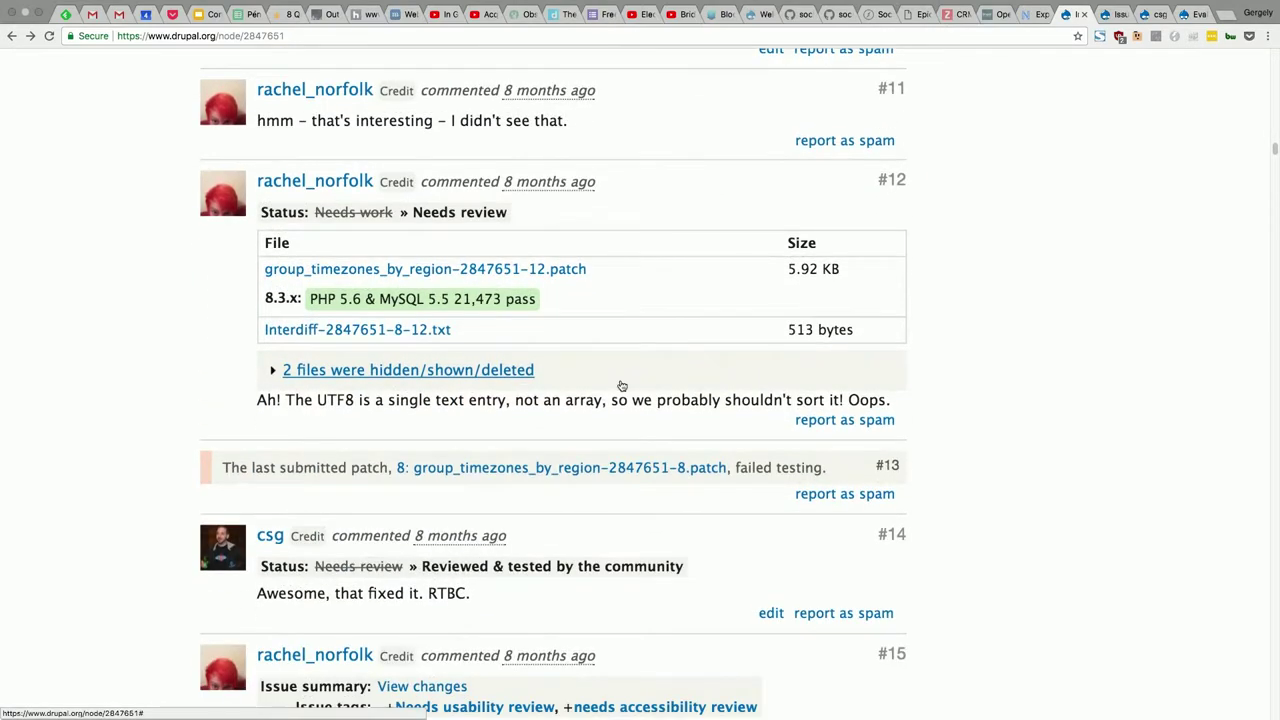
pyautogui.scroll(4, 620, 384)
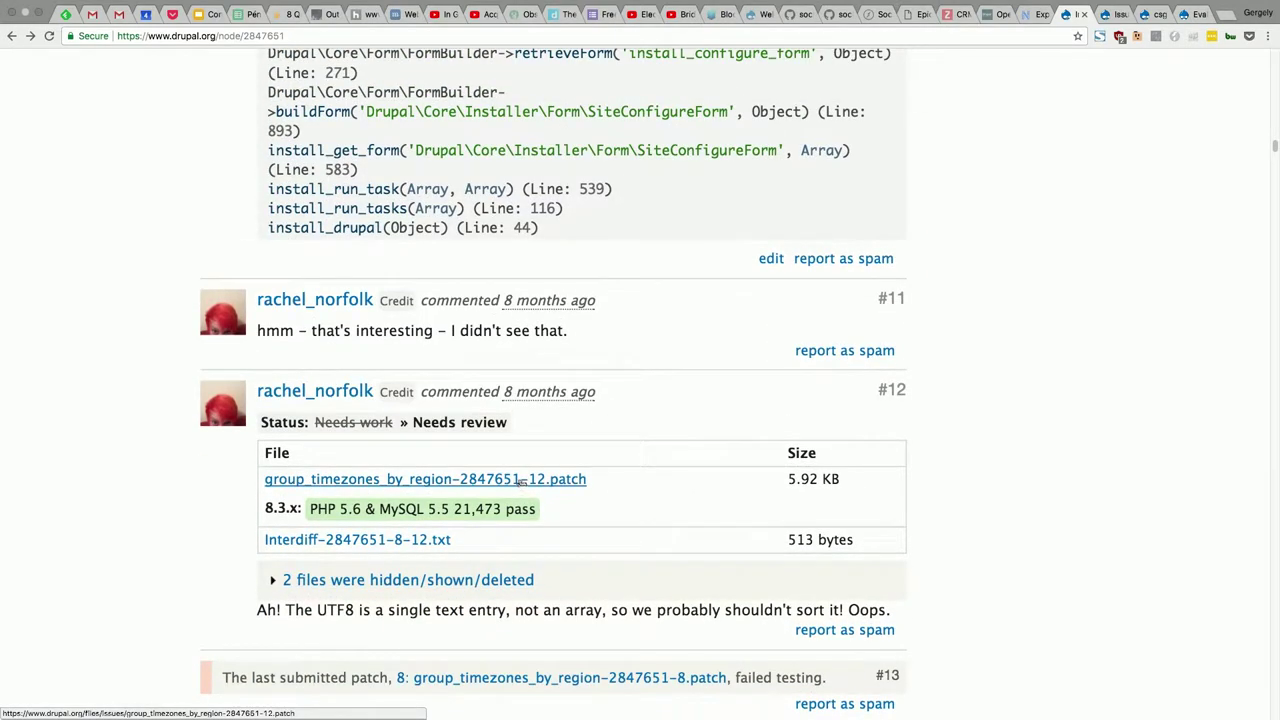
pyautogui.rightClick(520, 482)
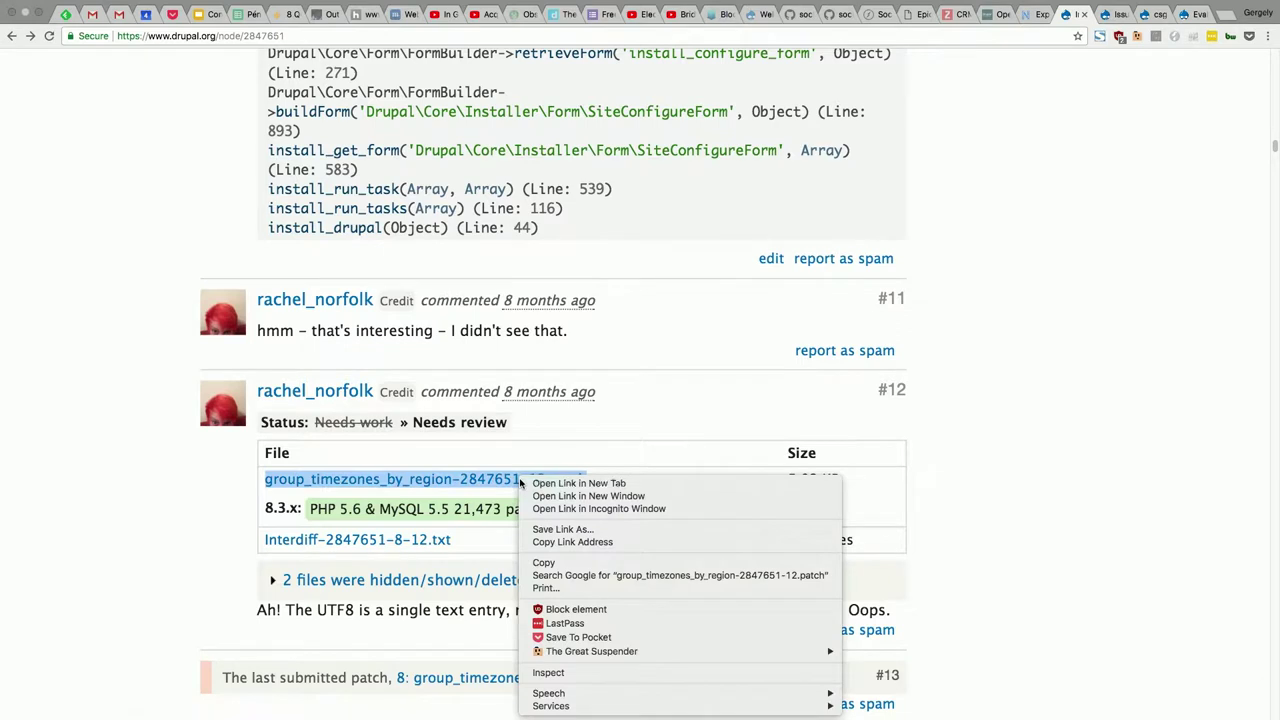
pyautogui.click(607, 541)
pyautogui.click(1189, 15)
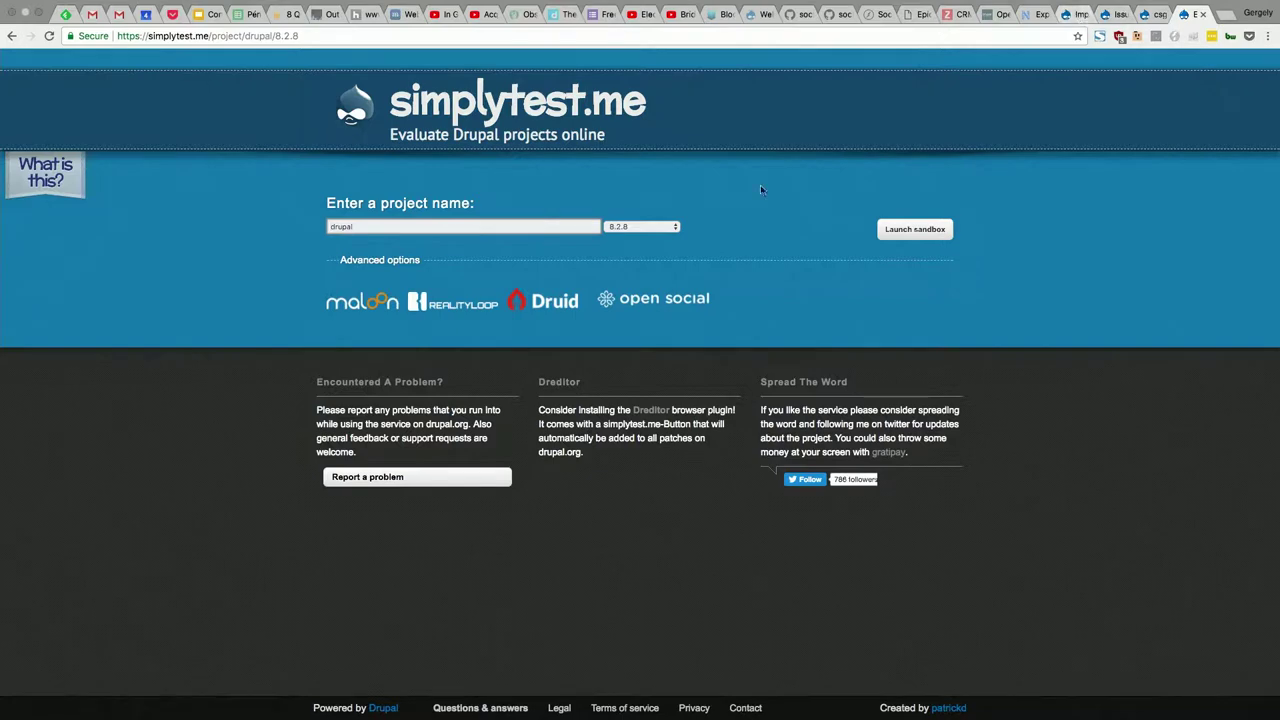
# Step: Paste the #12 patch URL into a new Advanced options patch field and launch the Drupal 8.2.8 sandbox
pyautogui.click(909, 232)
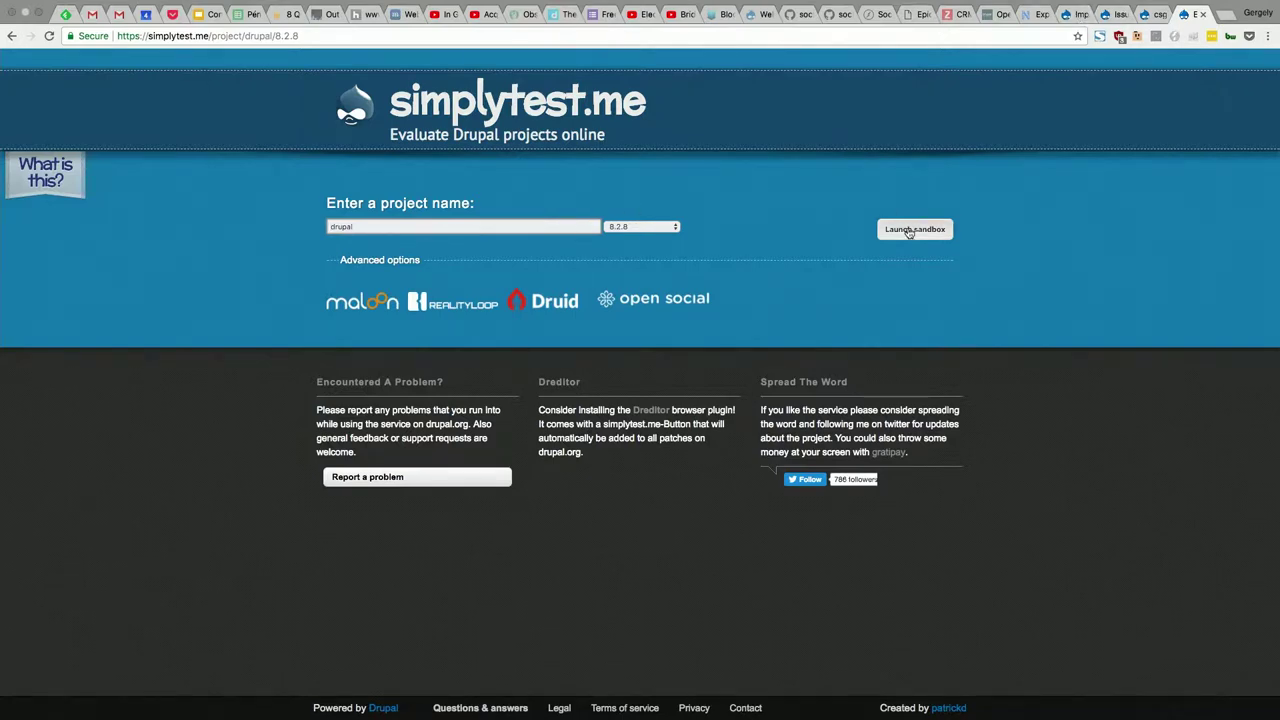
pyautogui.click(390, 262)
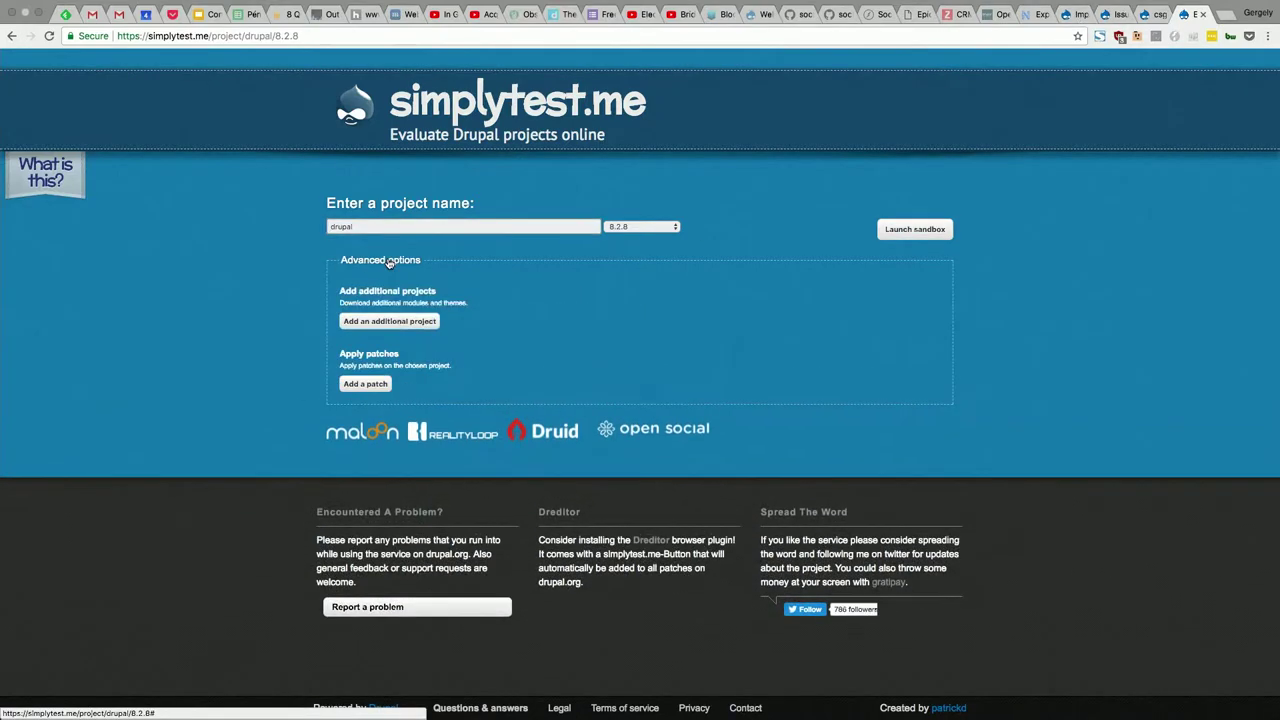
pyautogui.click(364, 384)
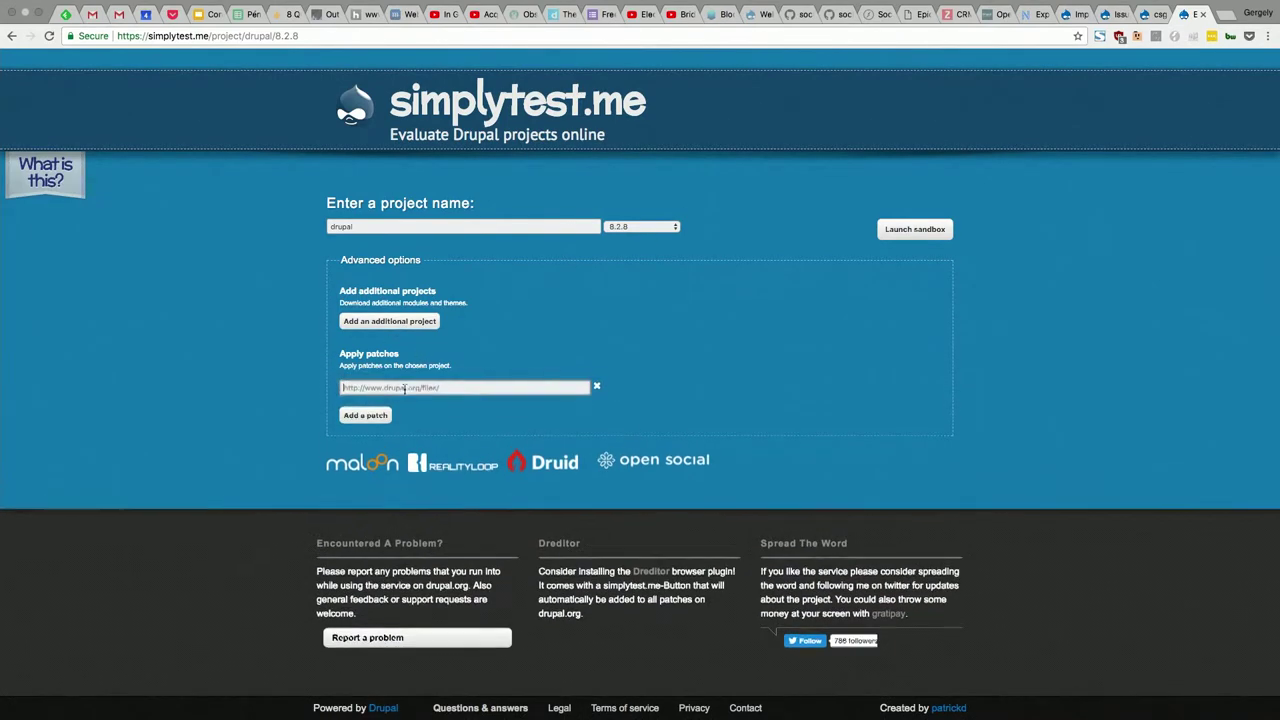
pyautogui.click(408, 388)
pyautogui.hotkey('ctrl', 'v')
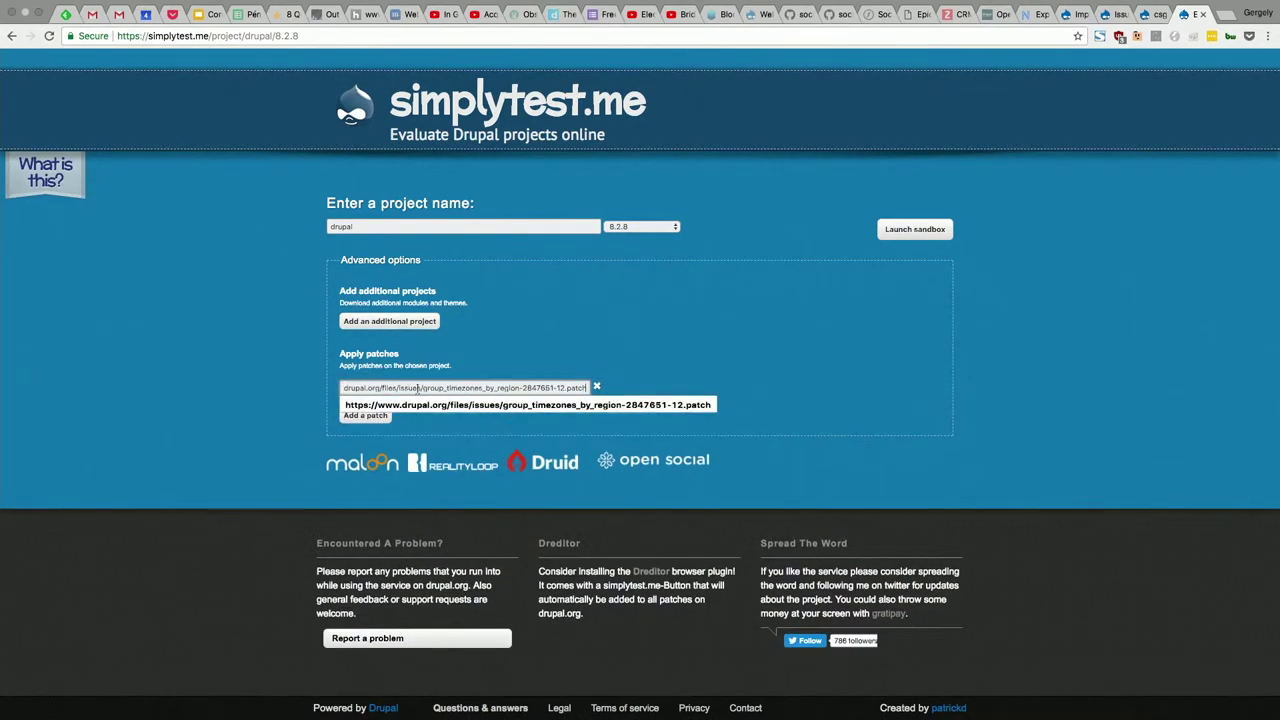
pyautogui.click(694, 356)
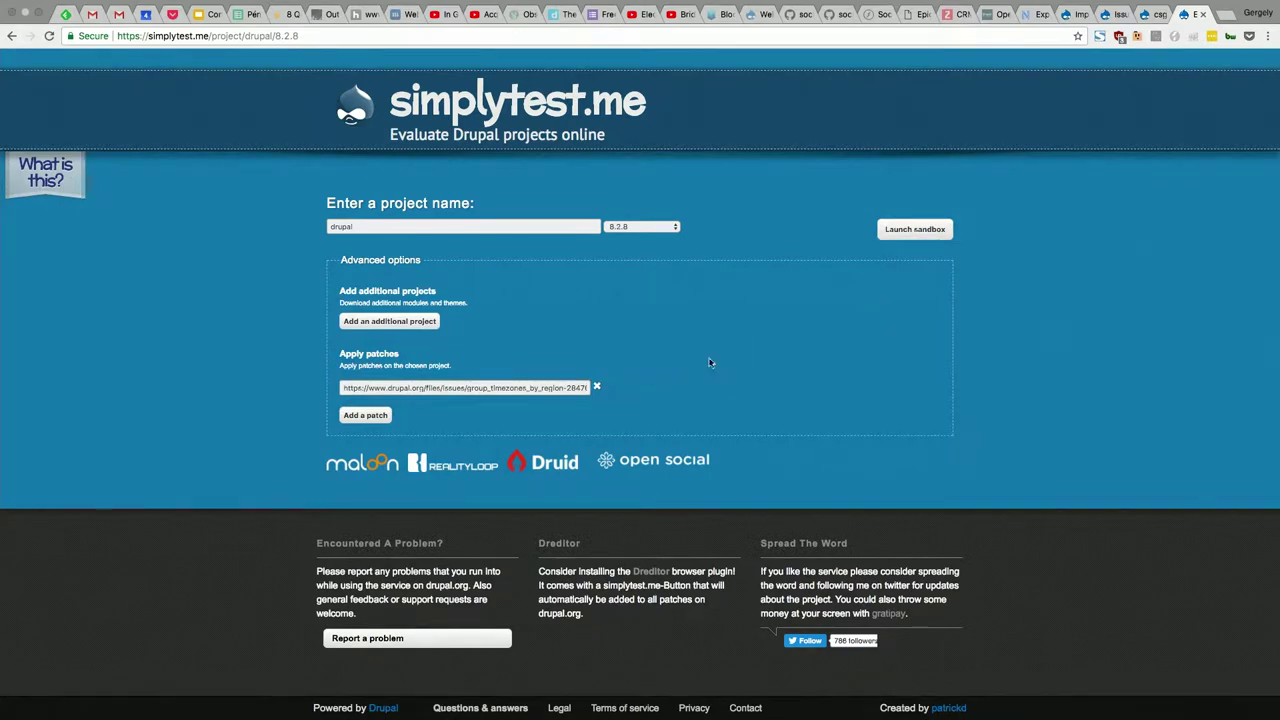
pyautogui.doubleClick(557, 388)
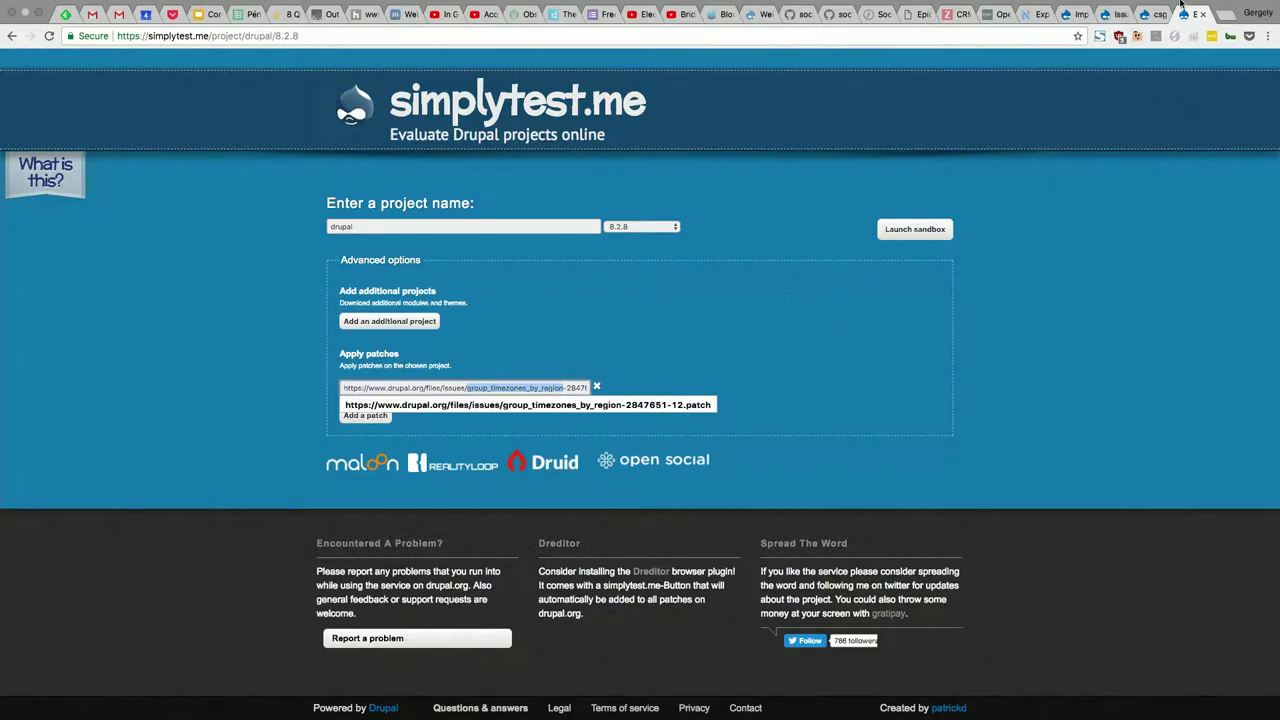
pyautogui.click(1075, 28)
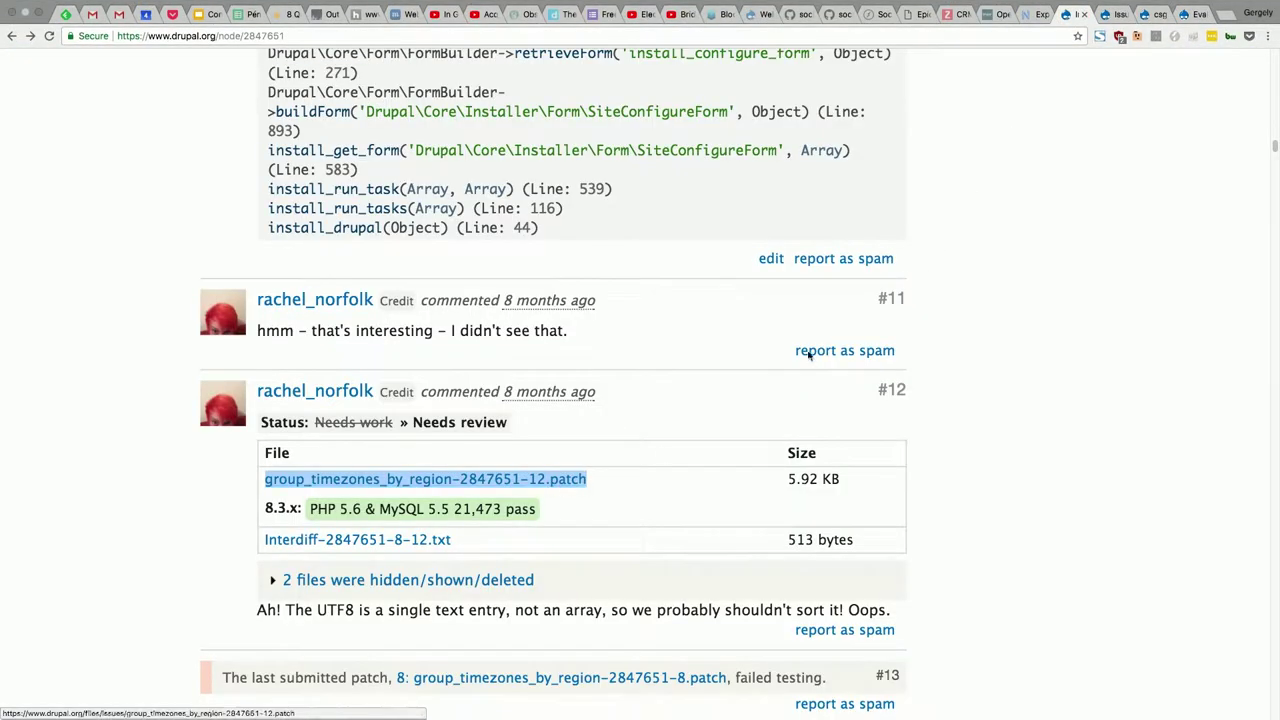
pyautogui.click(1190, 14)
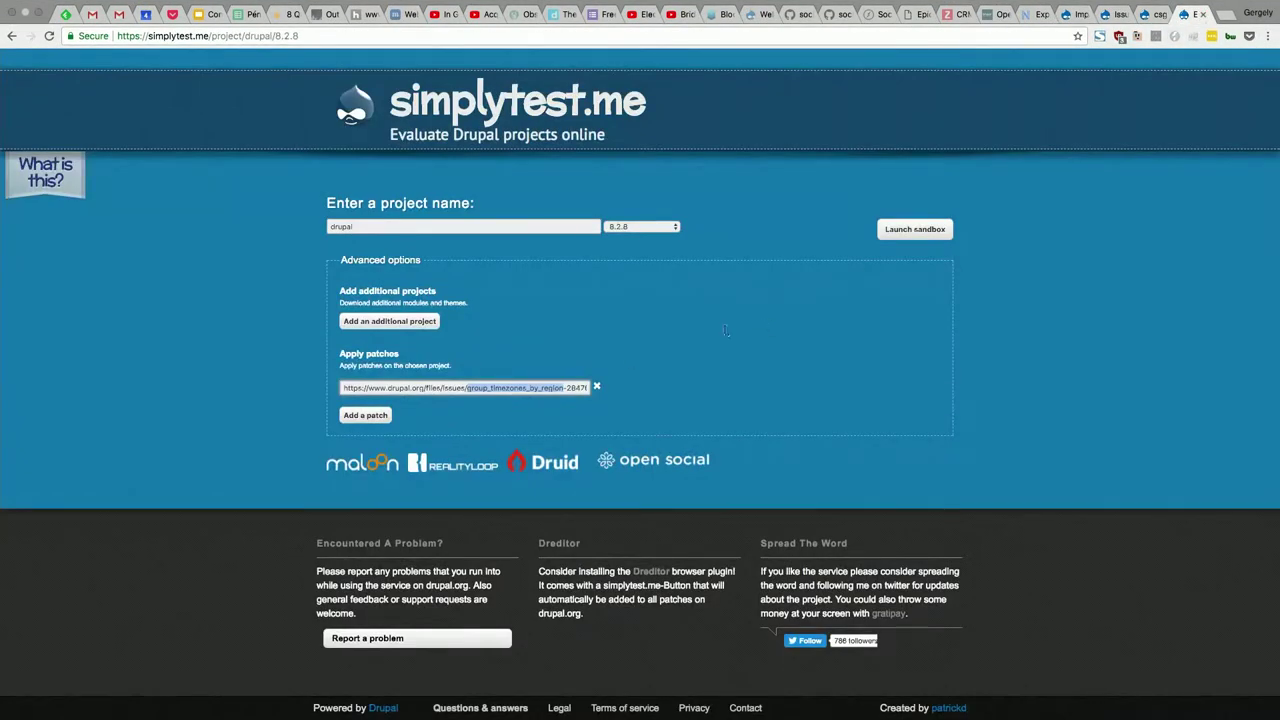
pyautogui.click(915, 231)
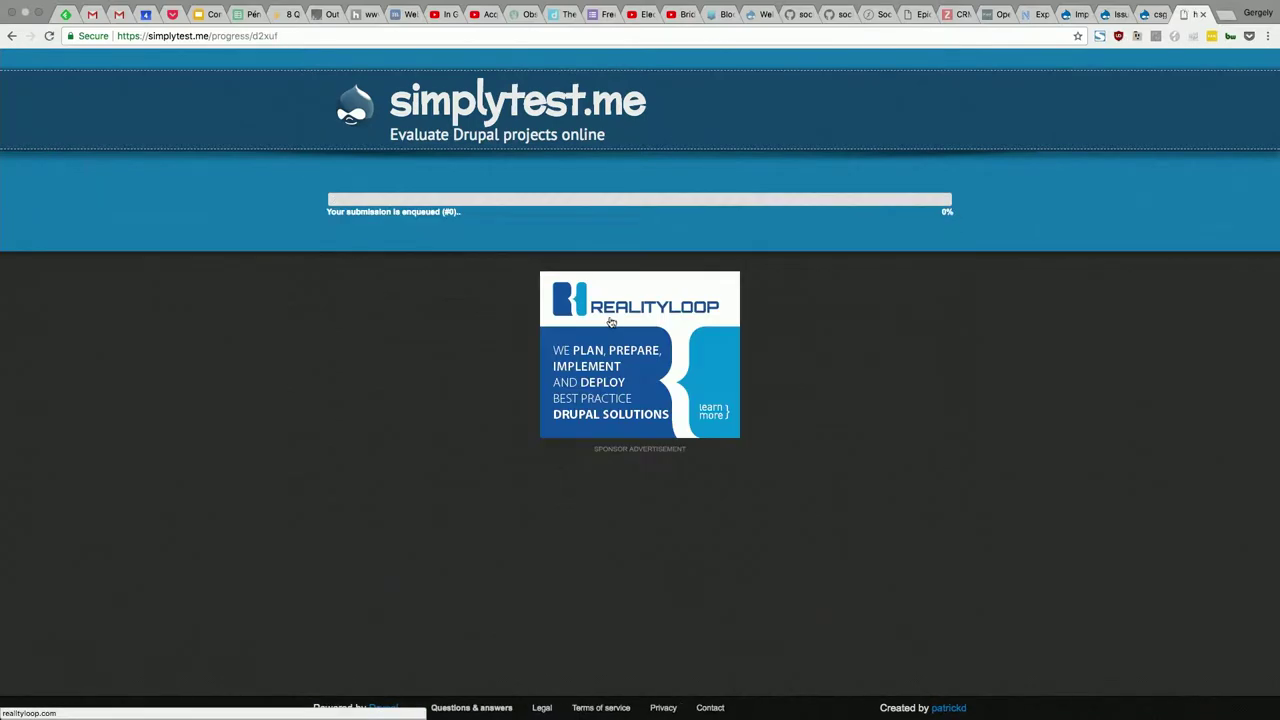
# Step: Accept English, the Standard profile and the prefilled database settings in the #12-patched installer
pyautogui.scroll(3, 467, 347)
pyautogui.scroll(3, 467, 347)
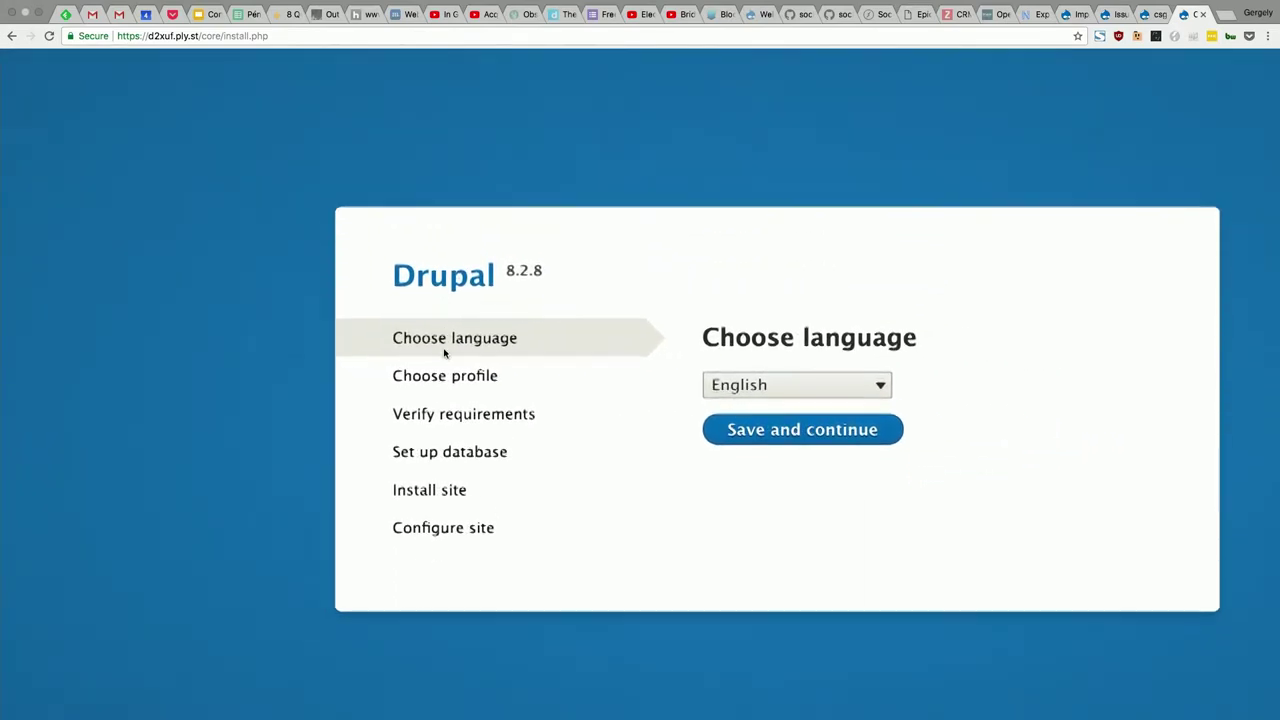
pyautogui.click(808, 412)
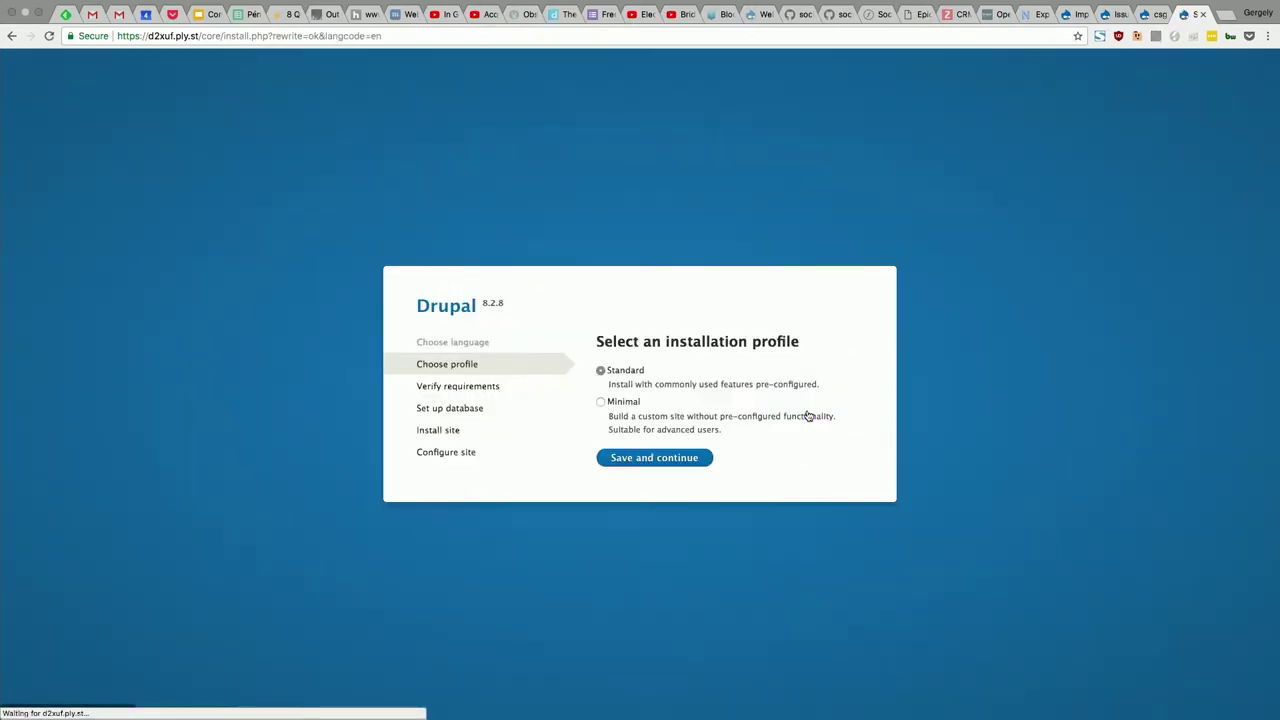
pyautogui.scroll(5, 730, 400)
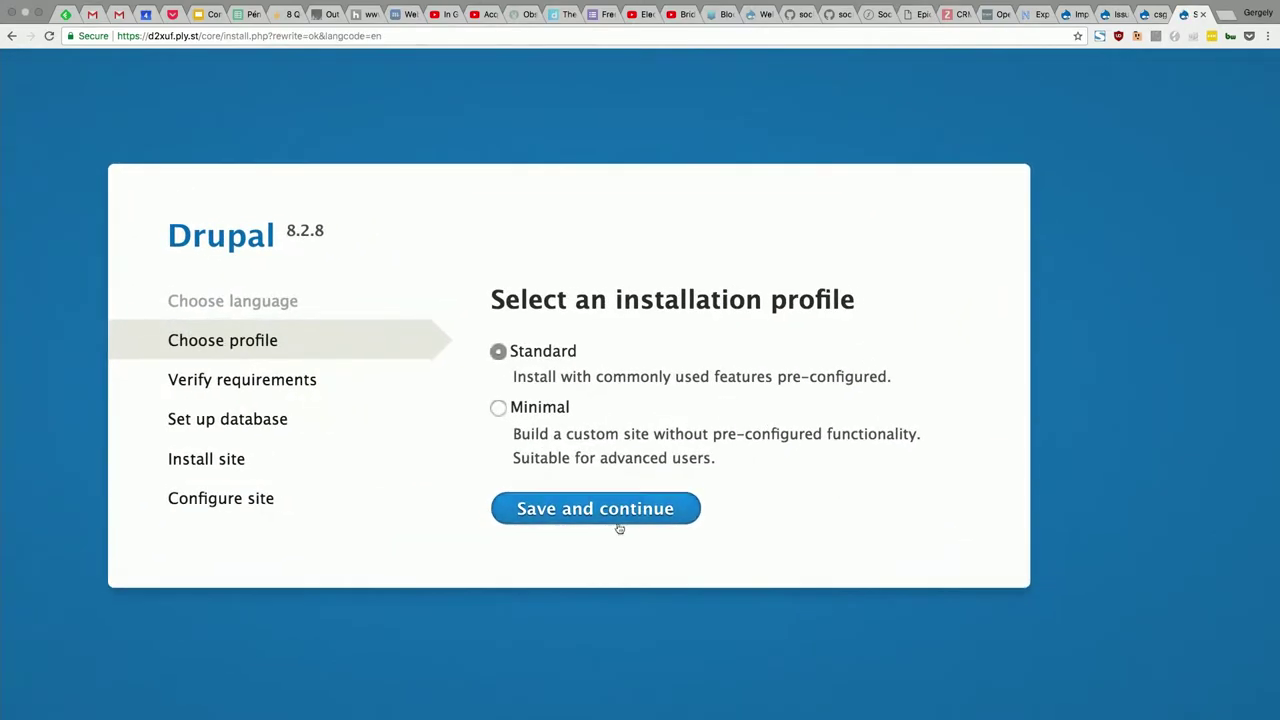
pyautogui.click(597, 518)
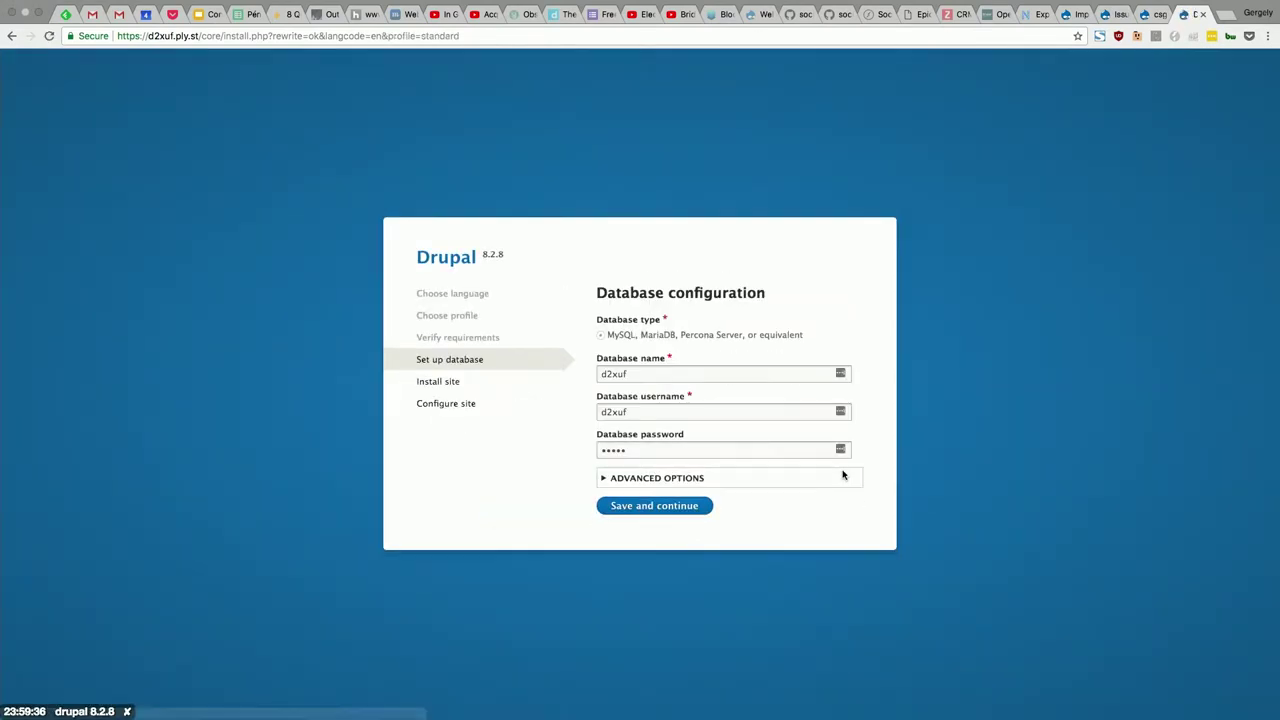
pyautogui.click(655, 506)
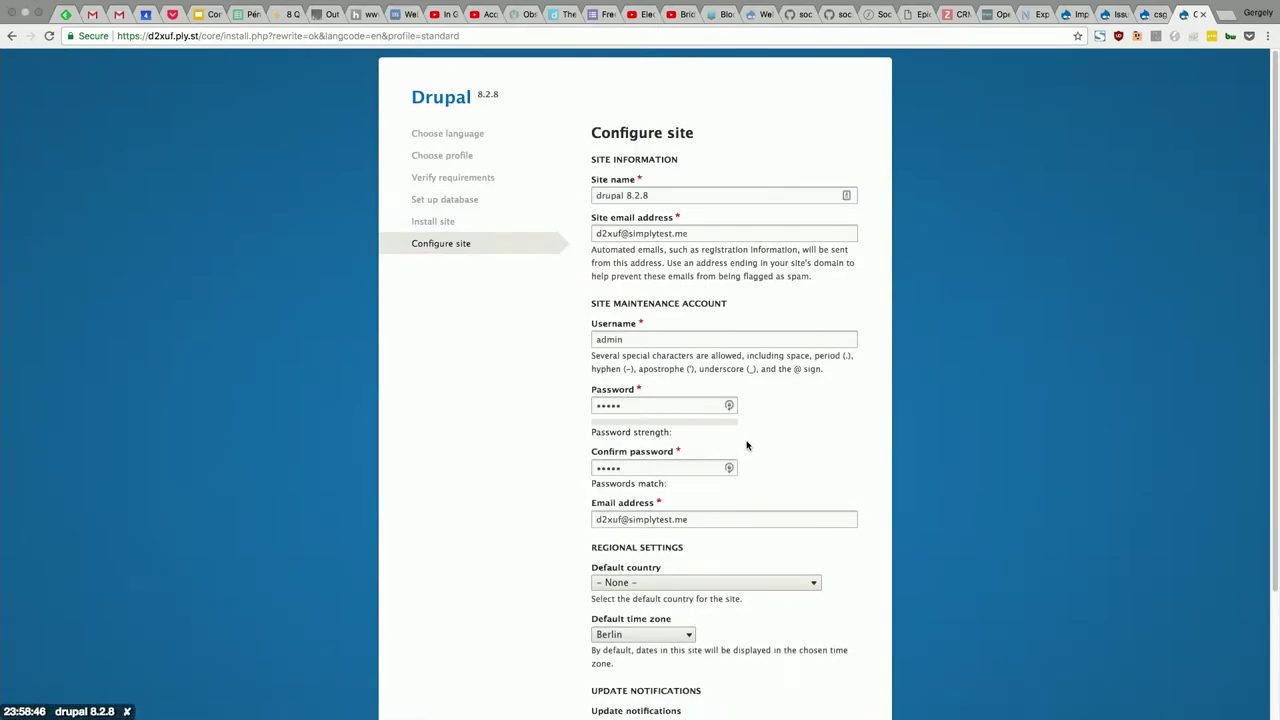
pyautogui.scroll(-2, 747, 445)
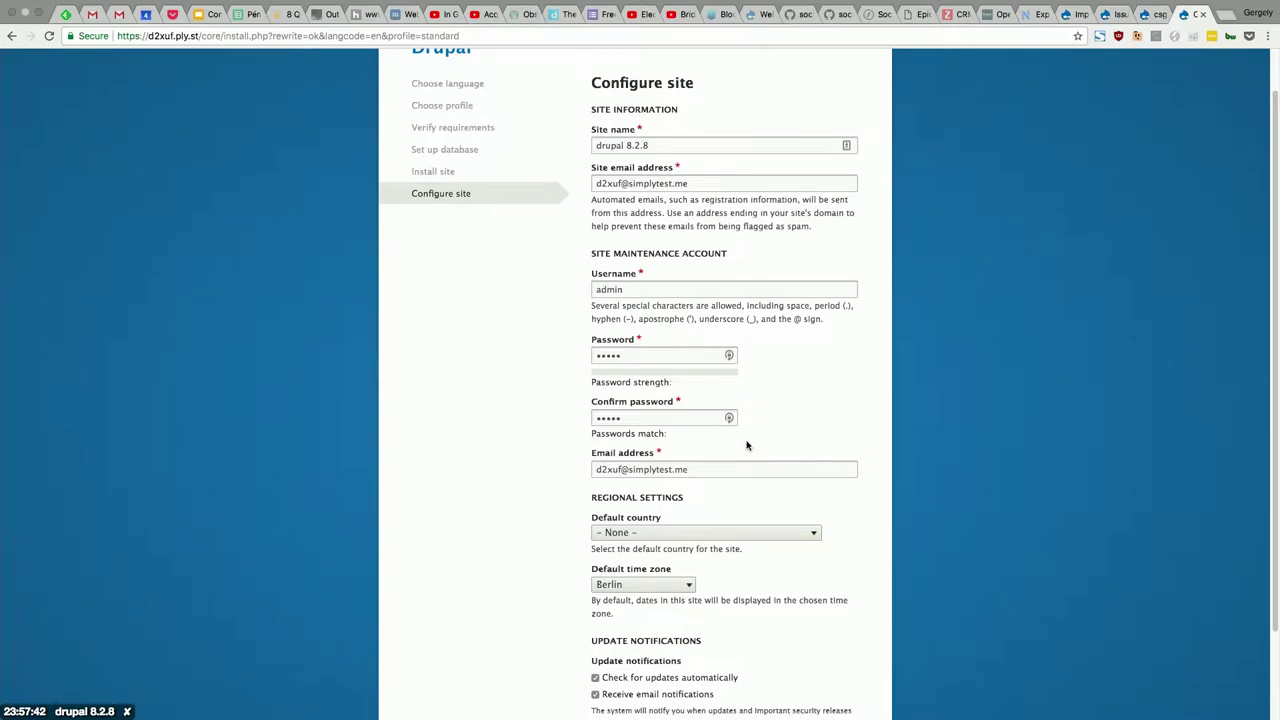
pyautogui.scroll(1, 746, 445)
pyautogui.scroll(-3, 746, 445)
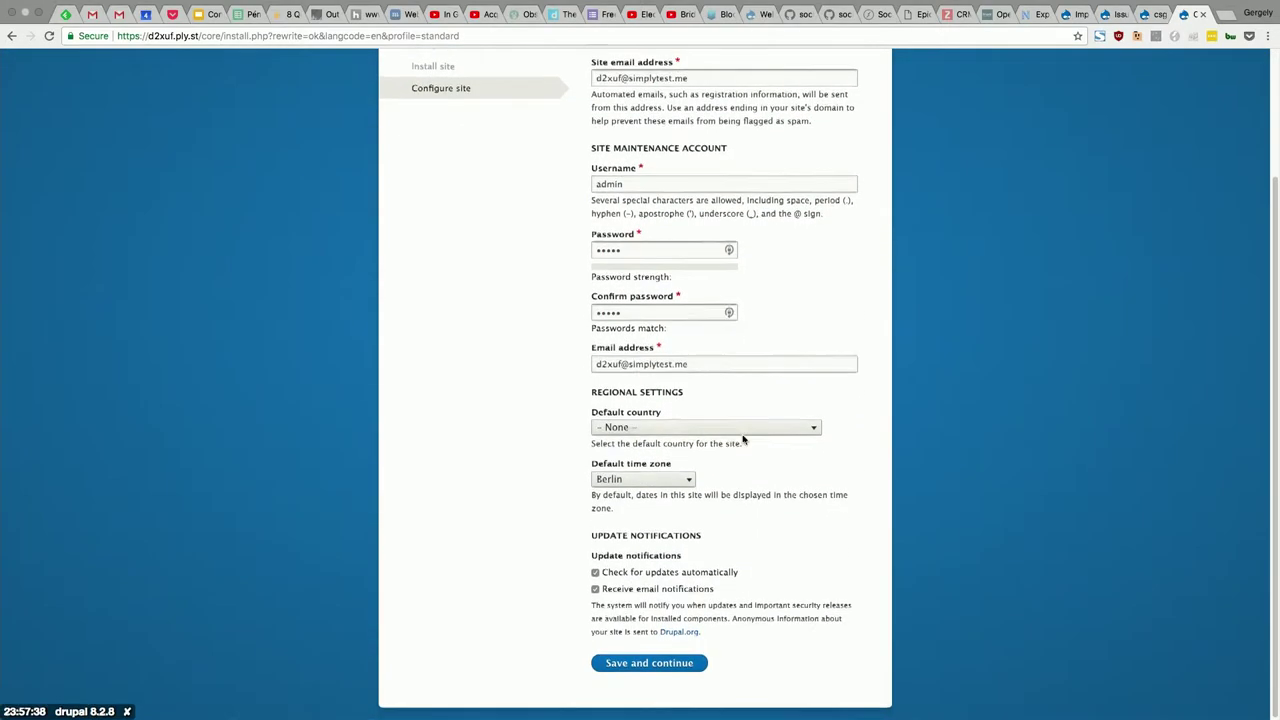
pyautogui.click(737, 433)
pyautogui.scroll(-10, 732, 471)
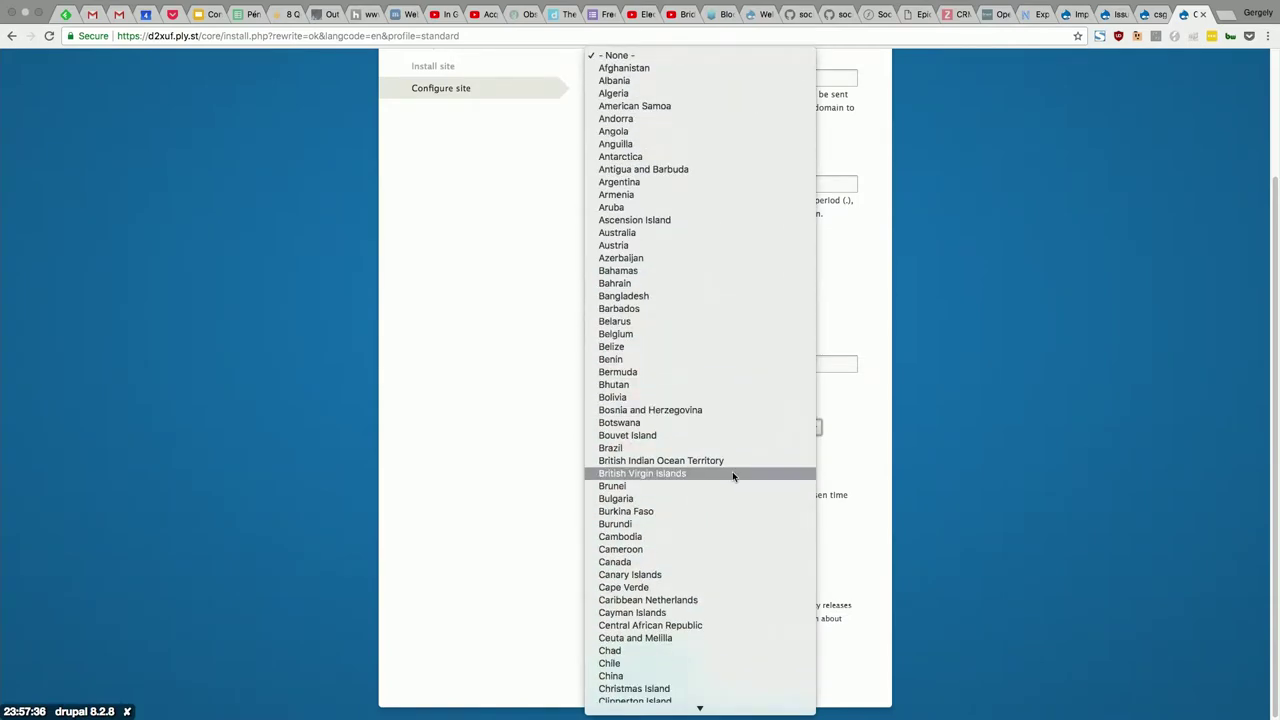
pyautogui.scroll(-20, 732, 476)
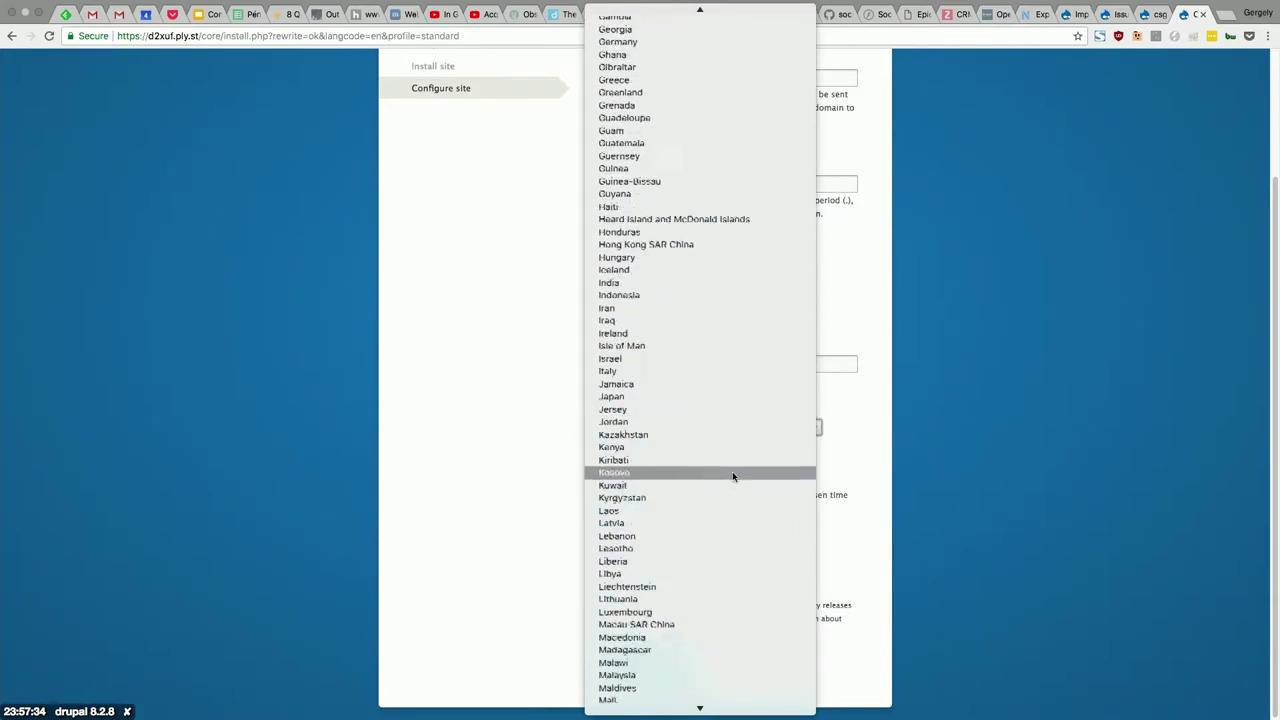
pyautogui.scroll(-15, 732, 476)
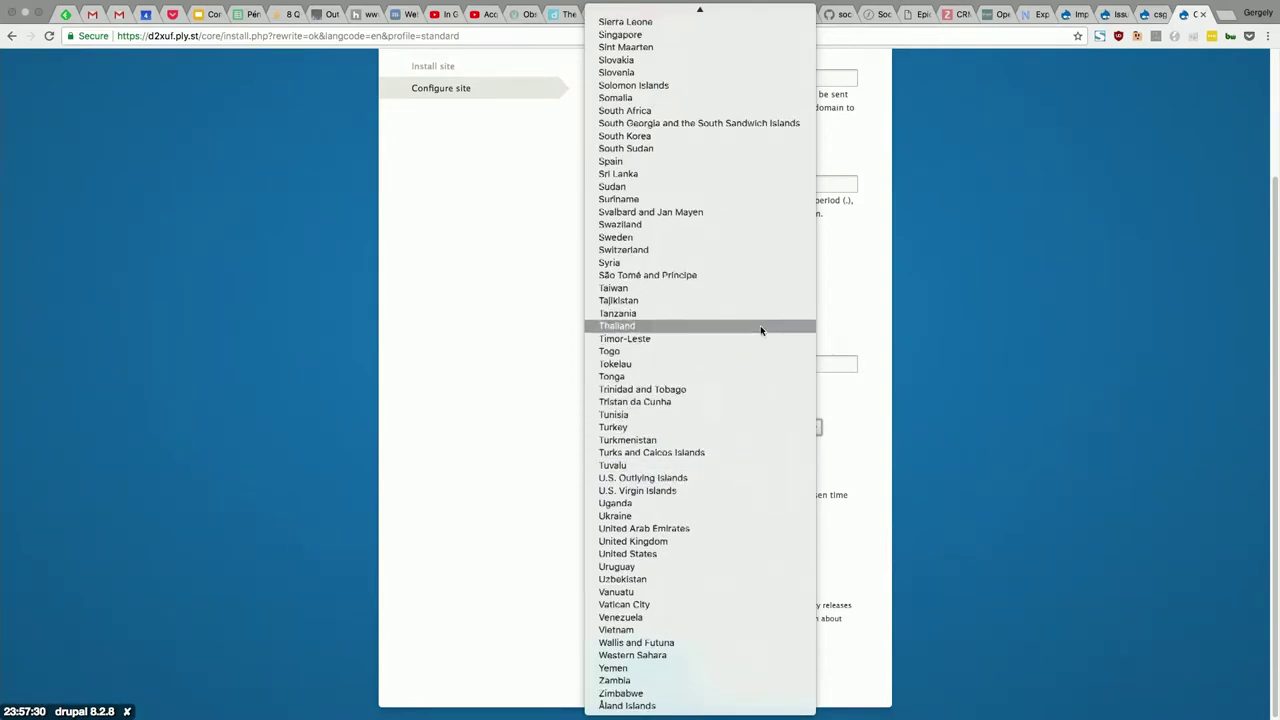
pyautogui.scroll(20, 760, 327)
pyautogui.click(949, 229)
pyautogui.scroll(5, 949, 229)
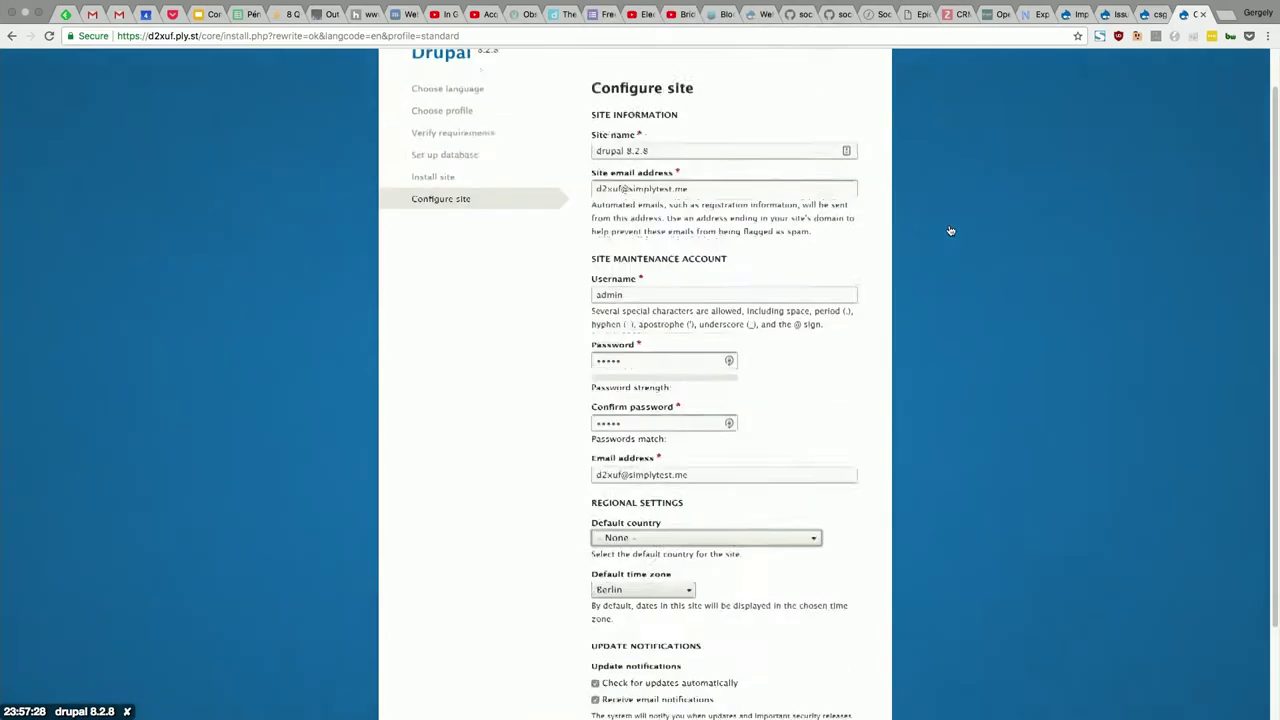
pyautogui.scroll(-5, 949, 229)
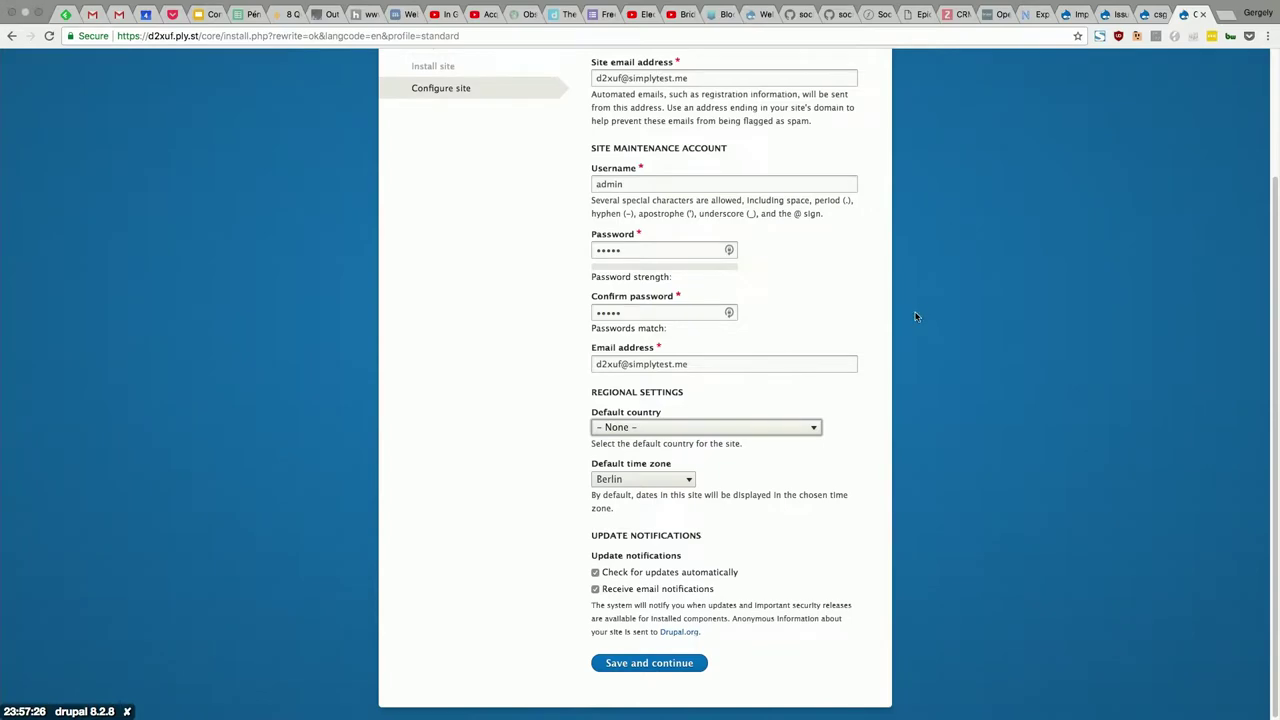
pyautogui.click(769, 432)
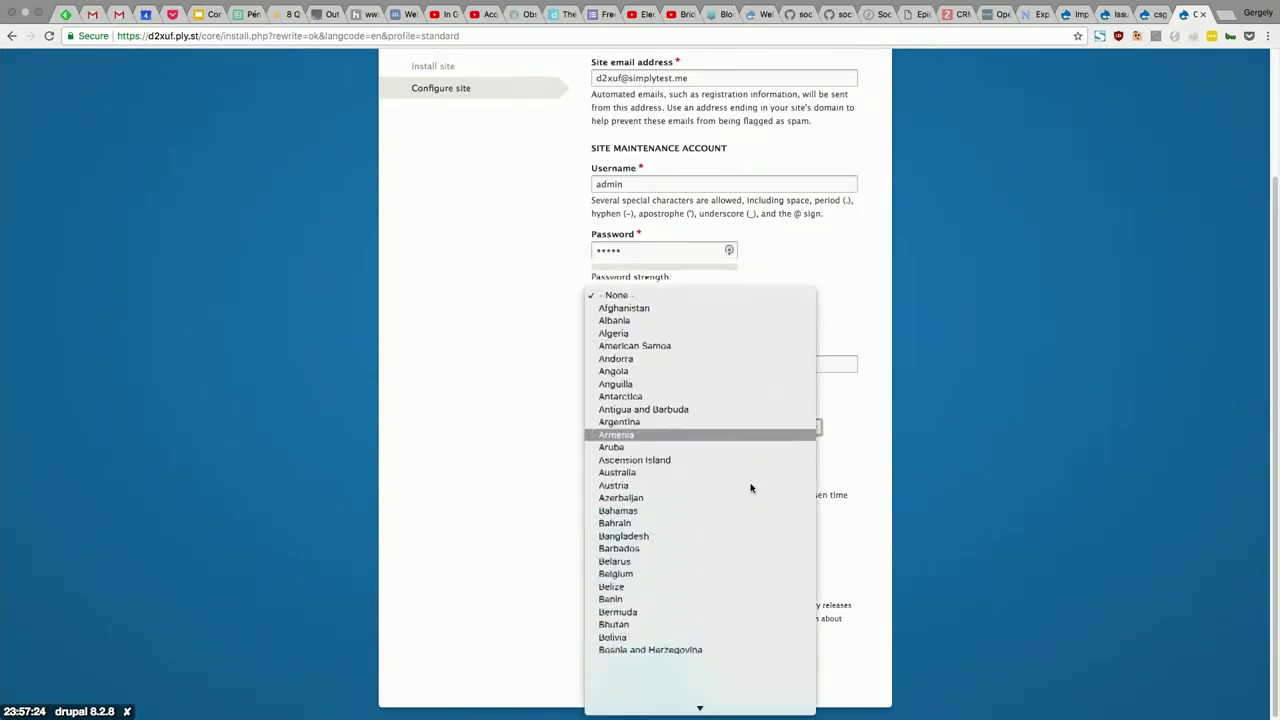
pyautogui.scroll(-5, 751, 488)
pyautogui.scroll(8, 751, 487)
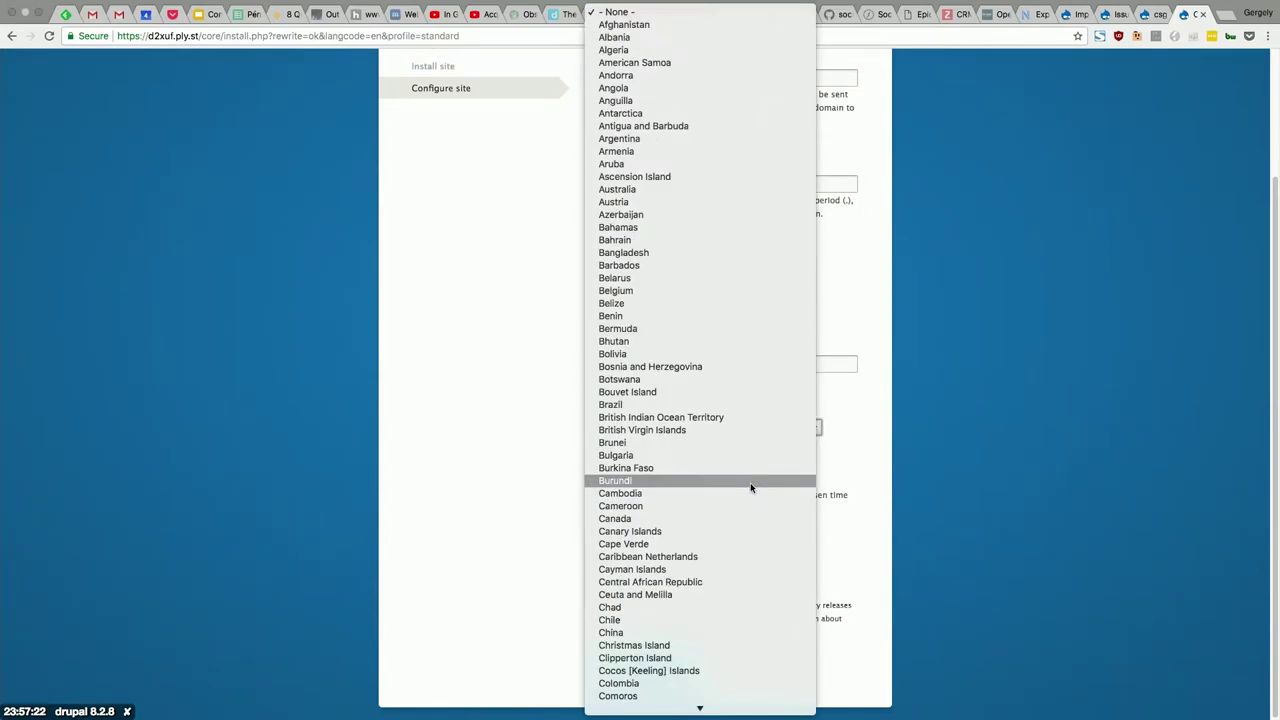
pyautogui.click(941, 284)
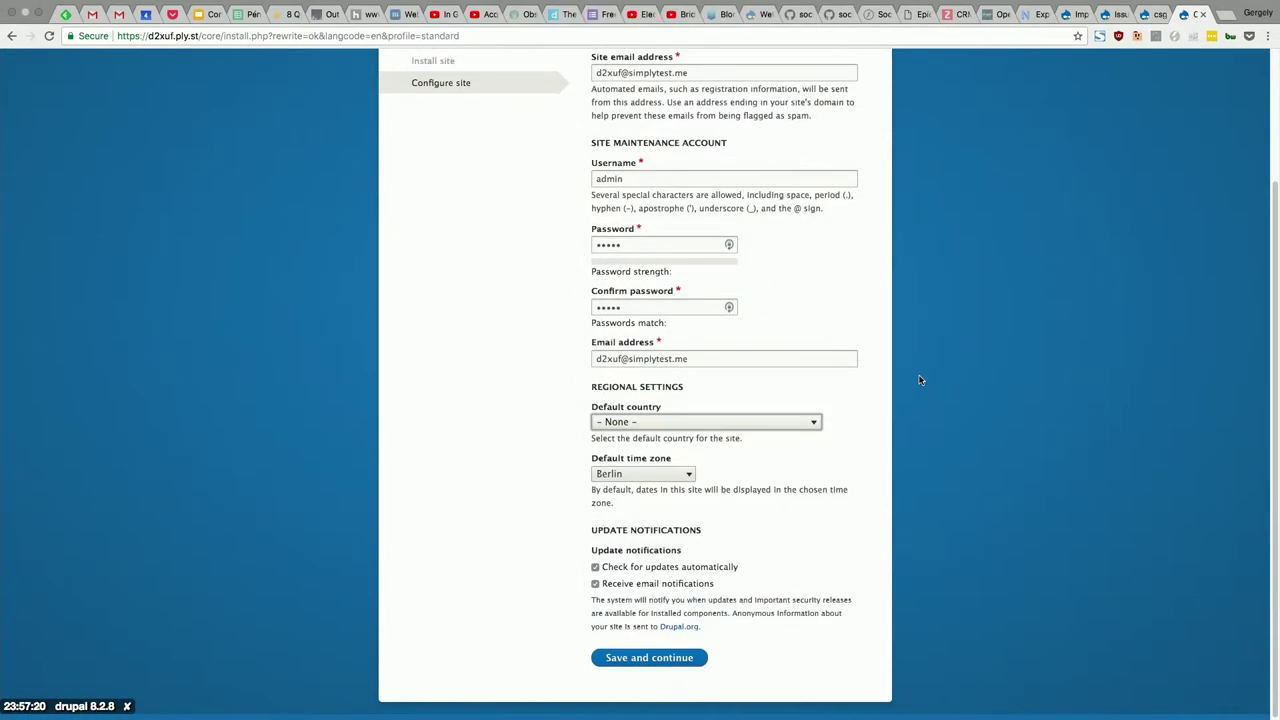
pyautogui.click(684, 484)
pyautogui.scroll(20, 660, 420)
pyautogui.scroll(12, 660, 420)
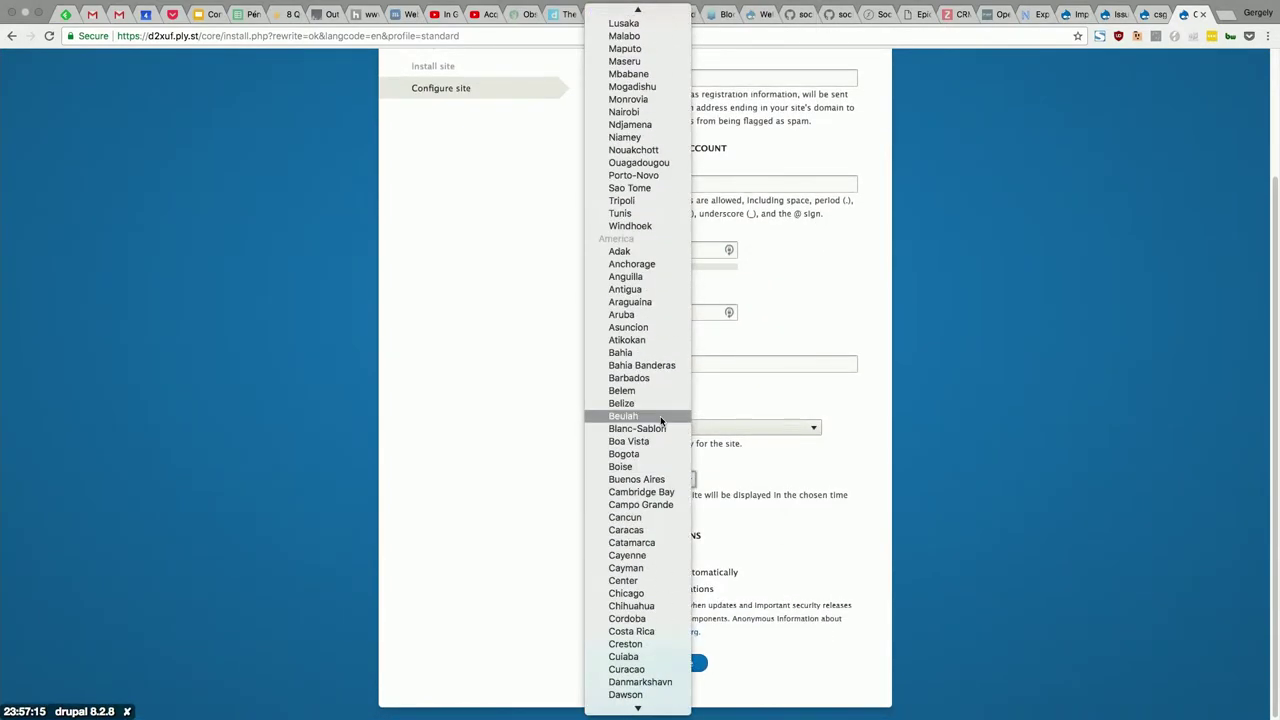
pyautogui.scroll(12, 660, 420)
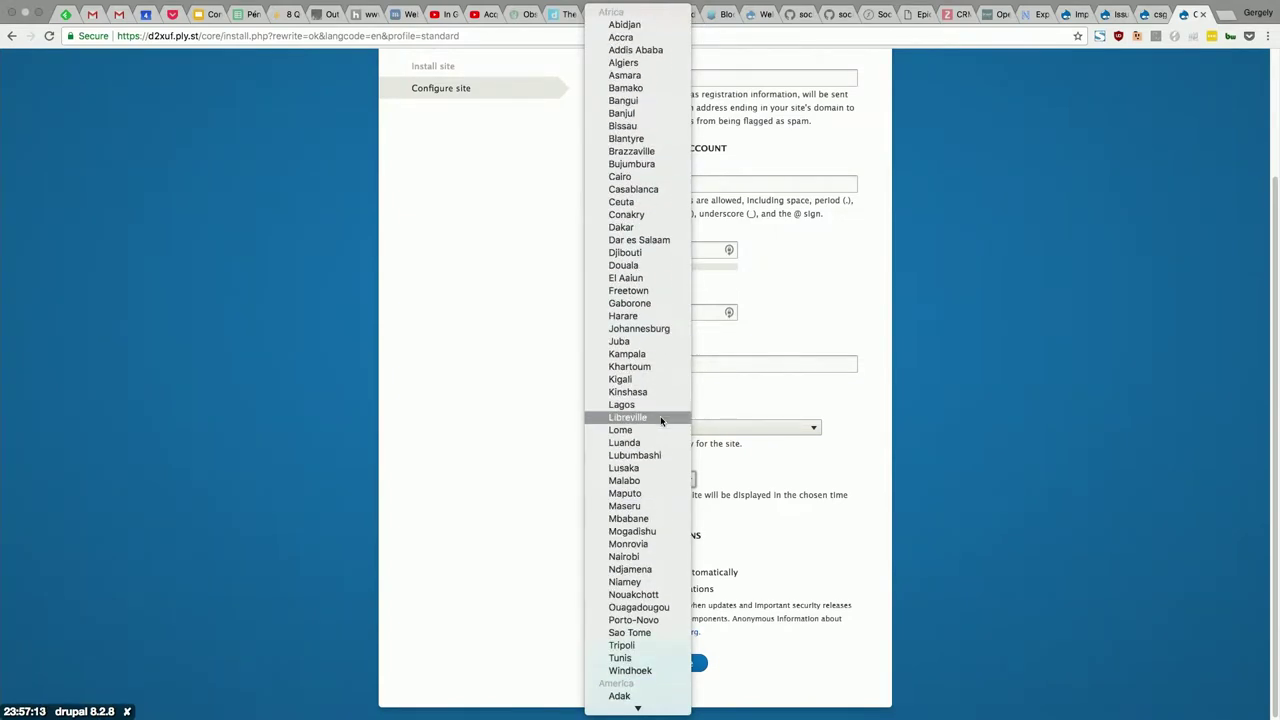
pyautogui.click(950, 388)
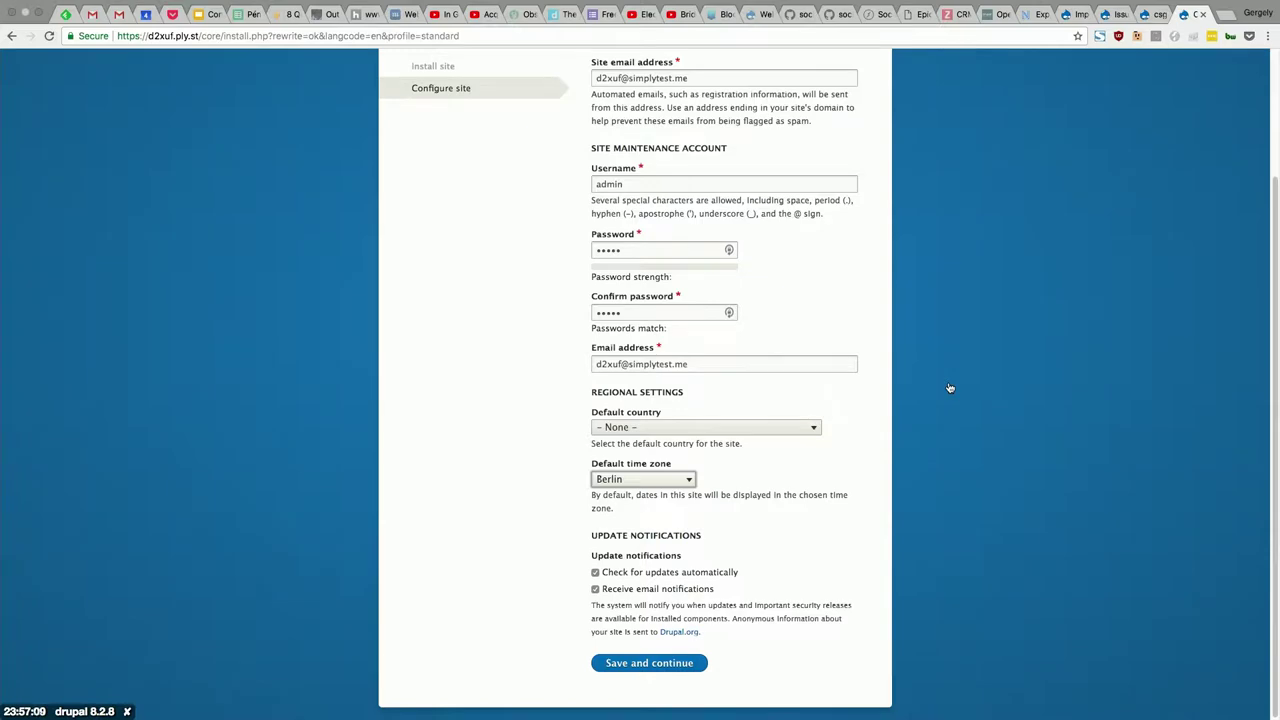
# Step: Return to the timezone issue page and scroll to the patch review comments #12–#15
pyautogui.click(1072, 19)
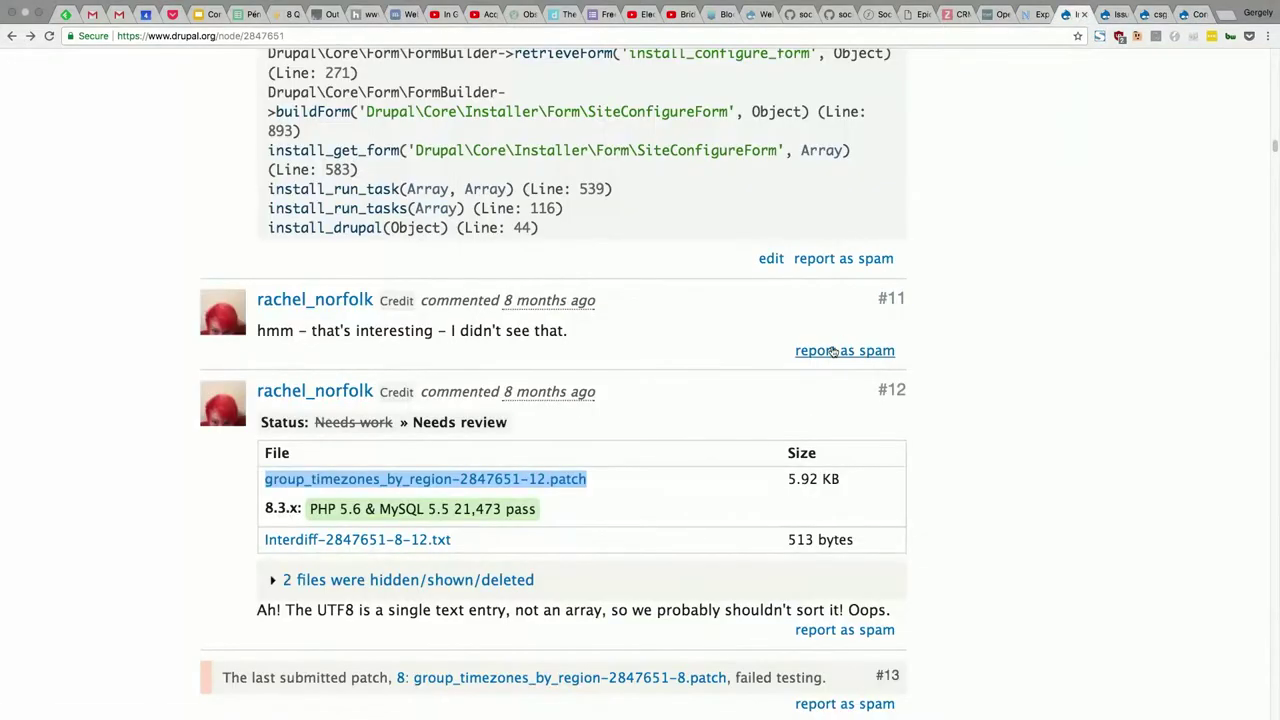
pyautogui.scroll(-5, 831, 350)
pyautogui.scroll(2, 831, 347)
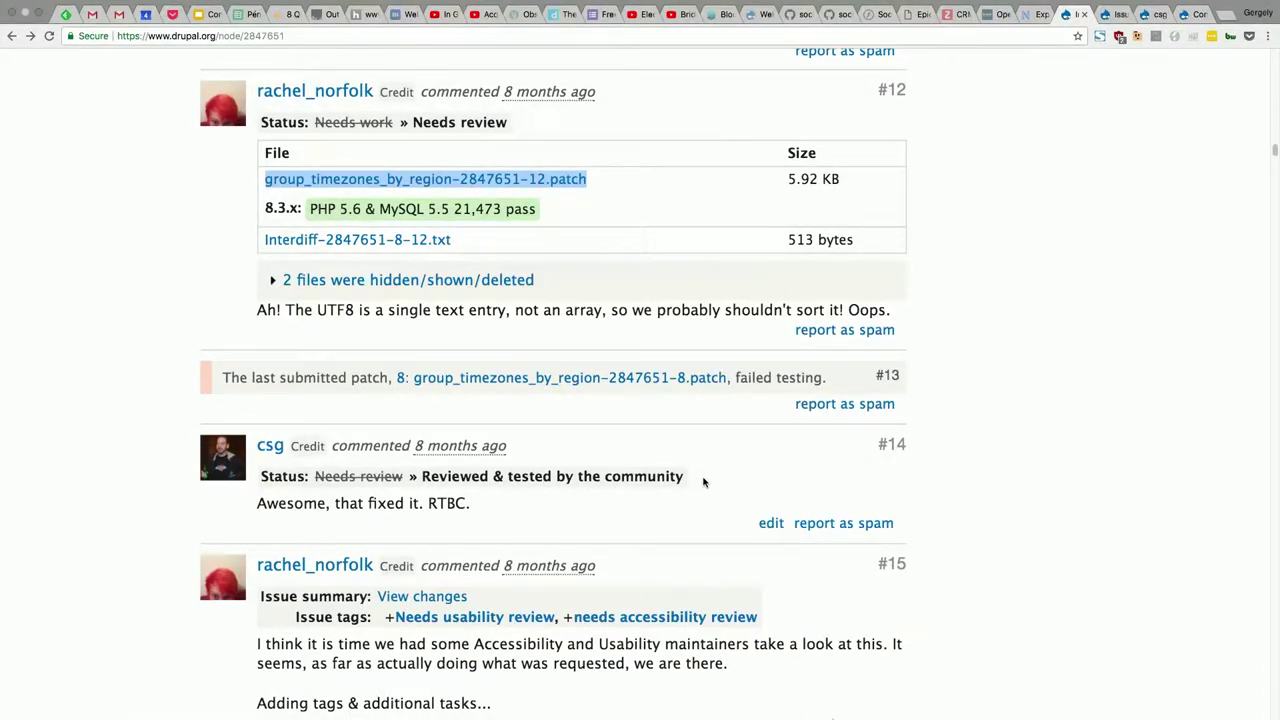
pyautogui.scroll(-20, 723, 494)
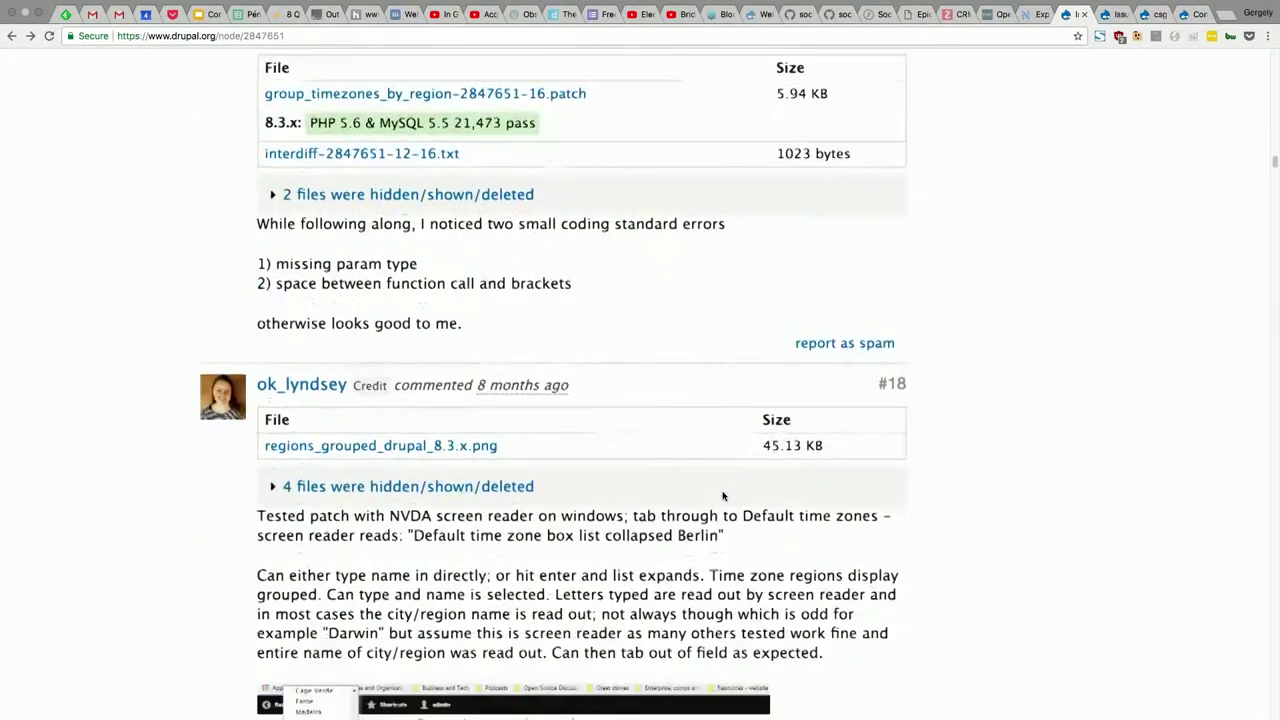
pyautogui.scroll(-20, 723, 494)
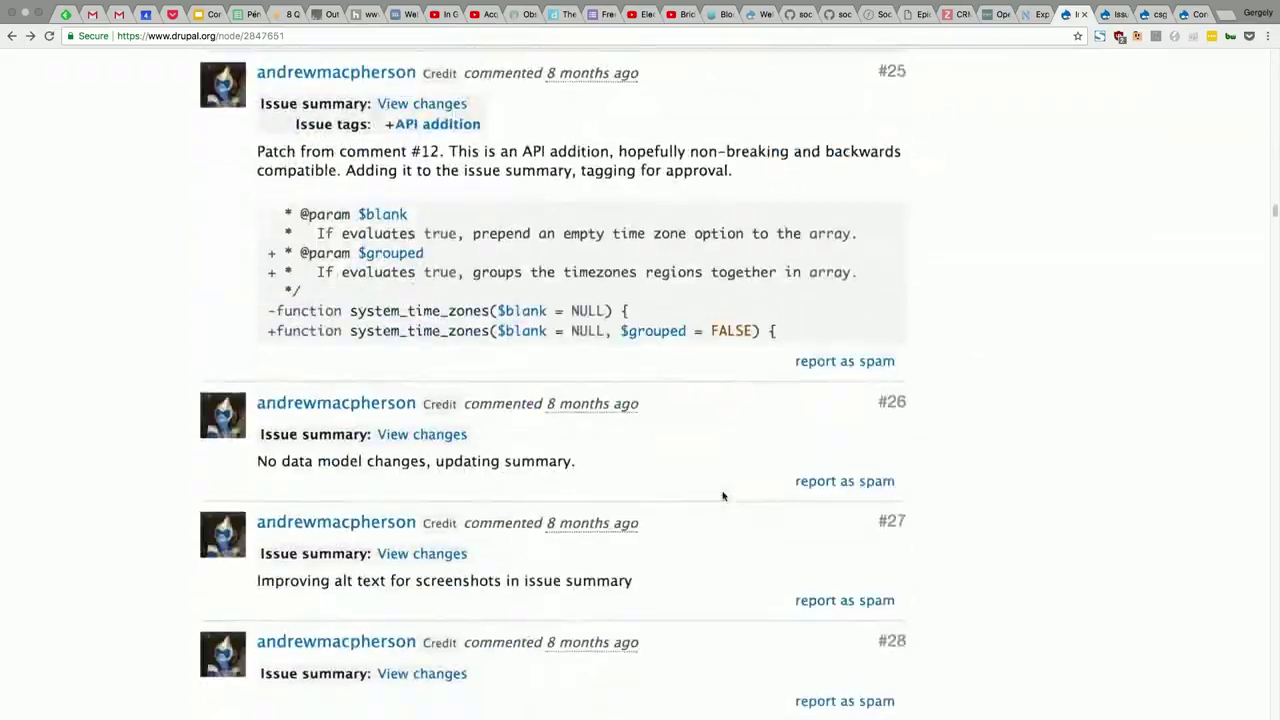
pyautogui.scroll(20, 723, 494)
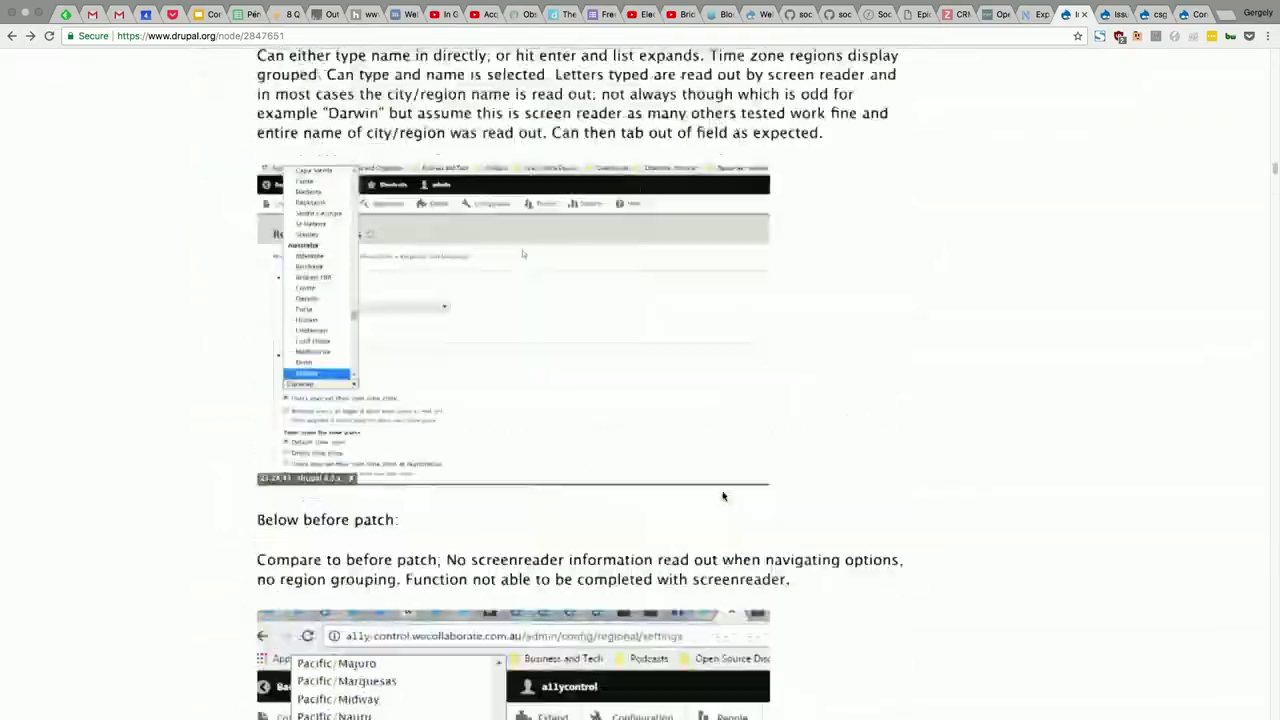
pyautogui.scroll(-10, 723, 496)
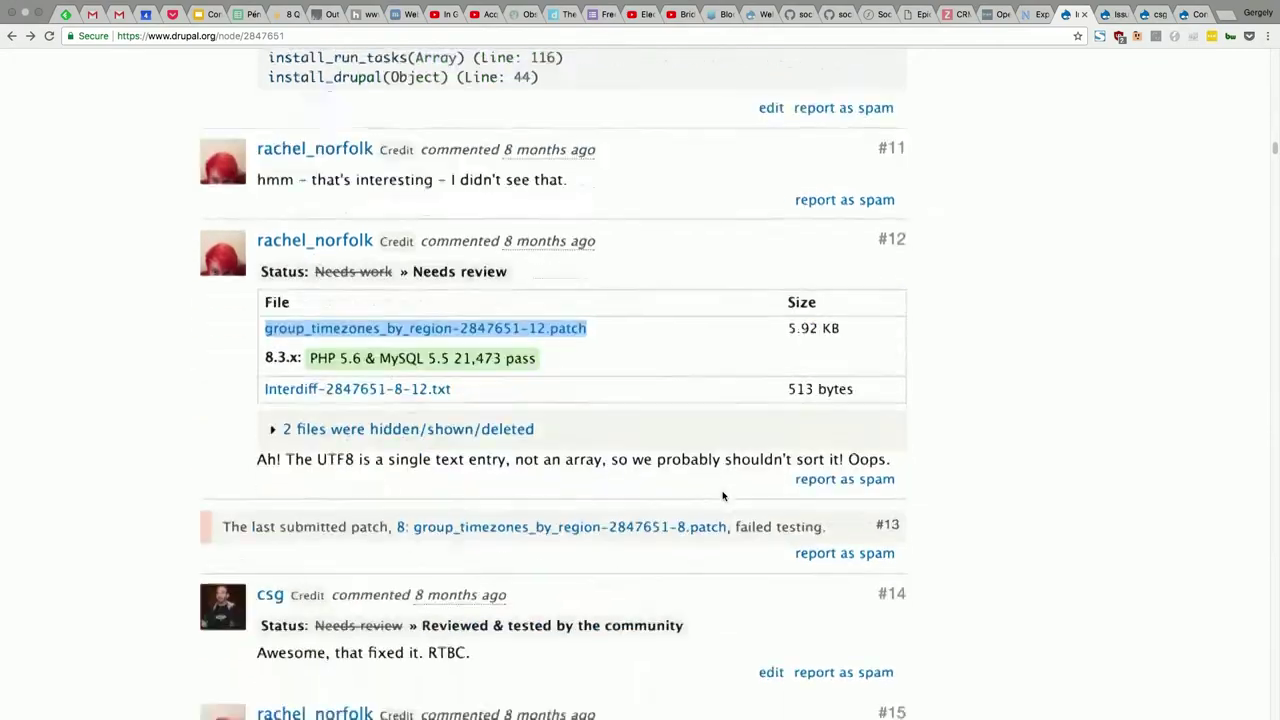
pyautogui.scroll(-10, 723, 496)
pyautogui.scroll(6, 722, 492)
pyautogui.scroll(9, 723, 494)
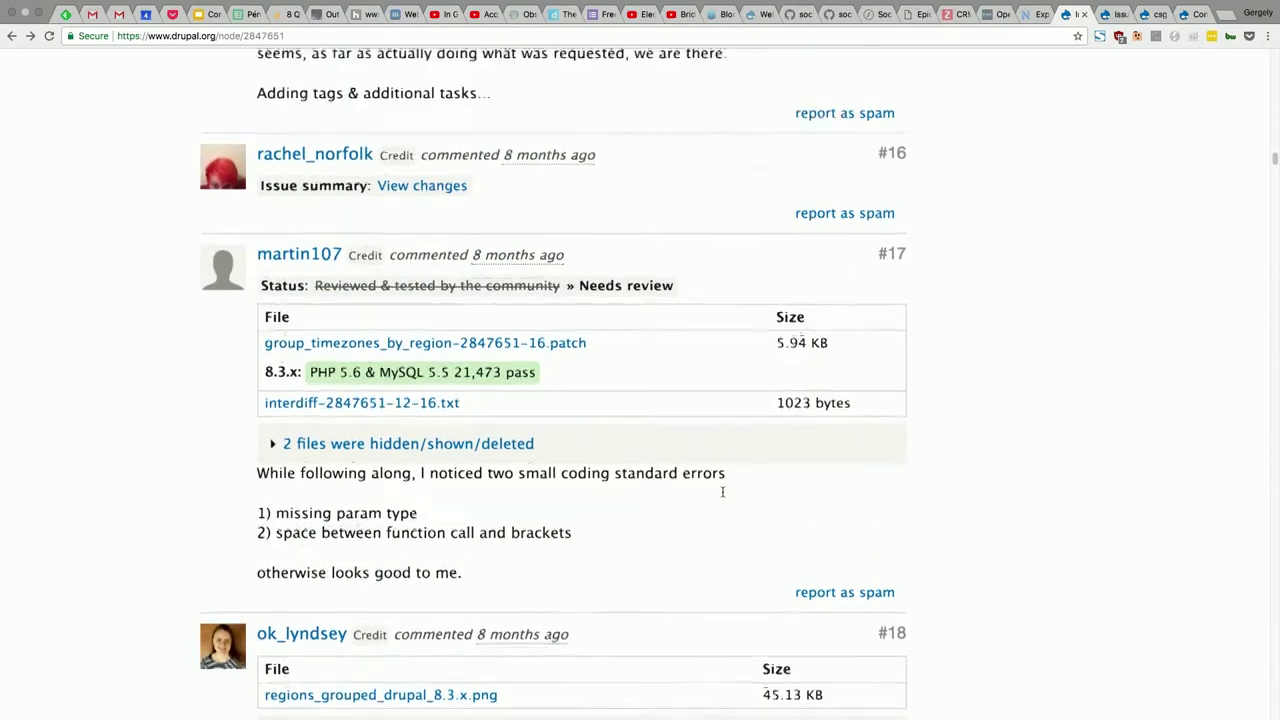
pyautogui.scroll(1, 723, 494)
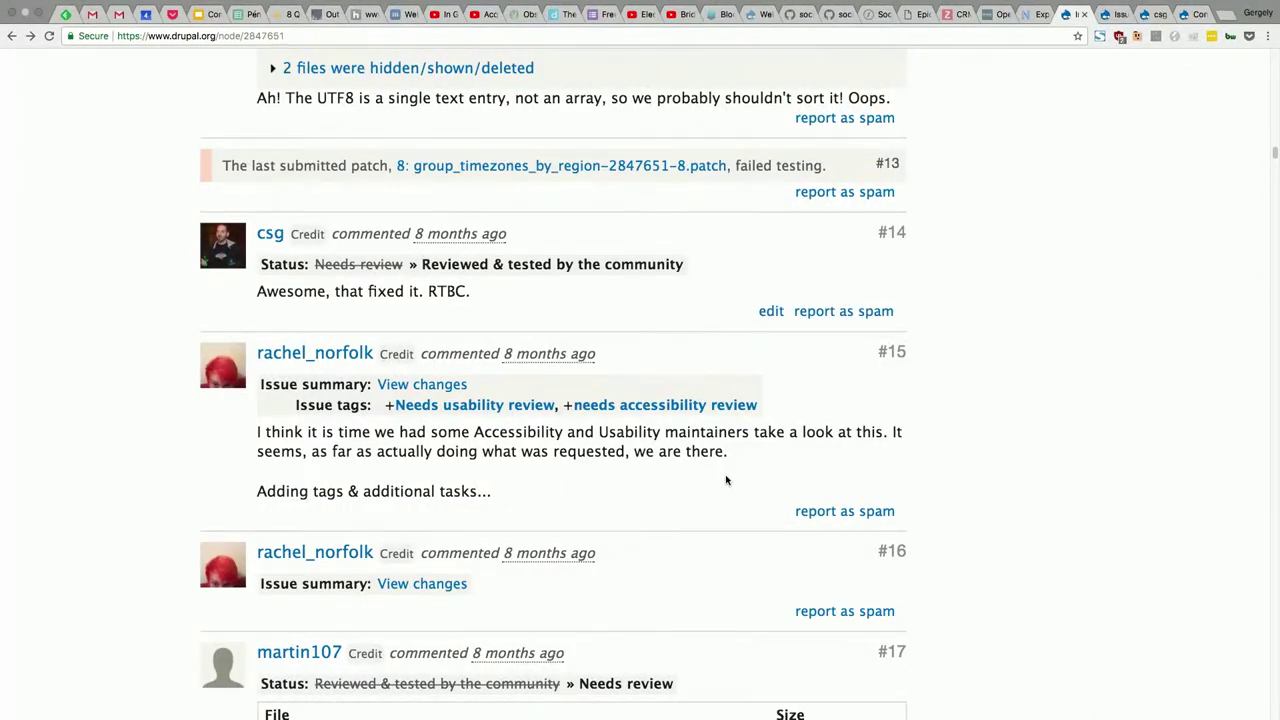
pyautogui.scroll(-20, 726, 480)
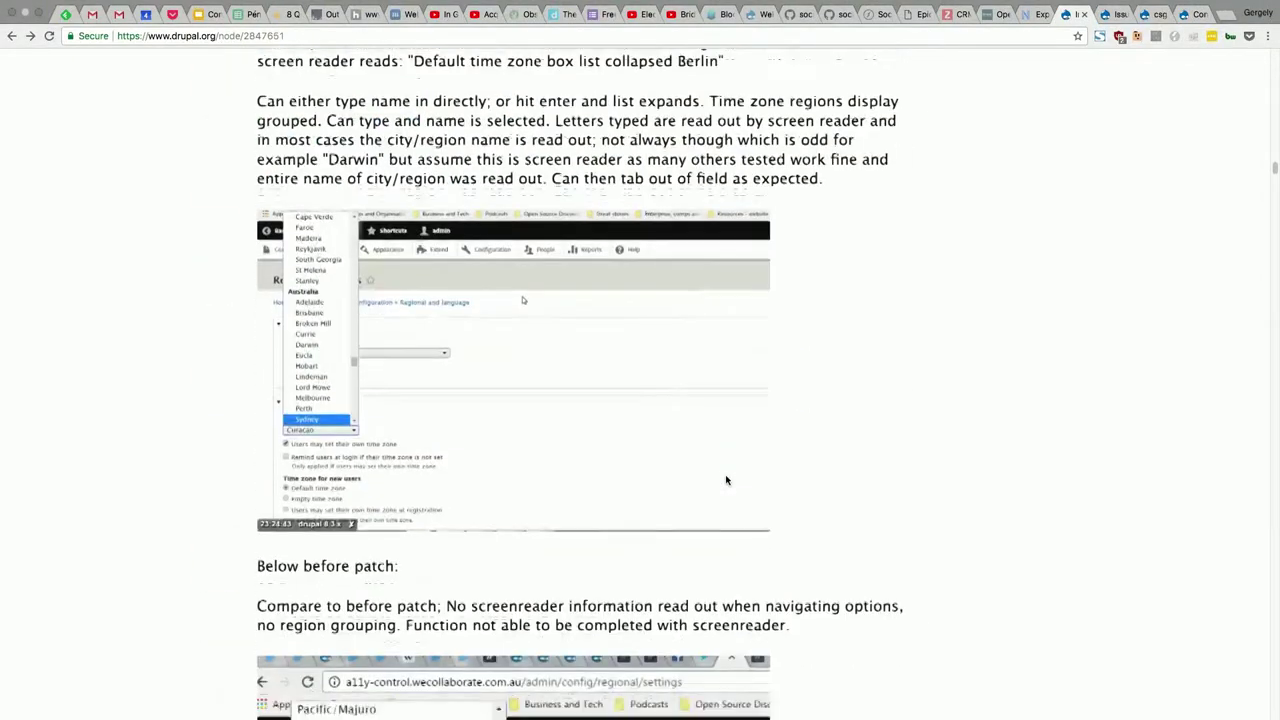
pyautogui.scroll(-6, 726, 480)
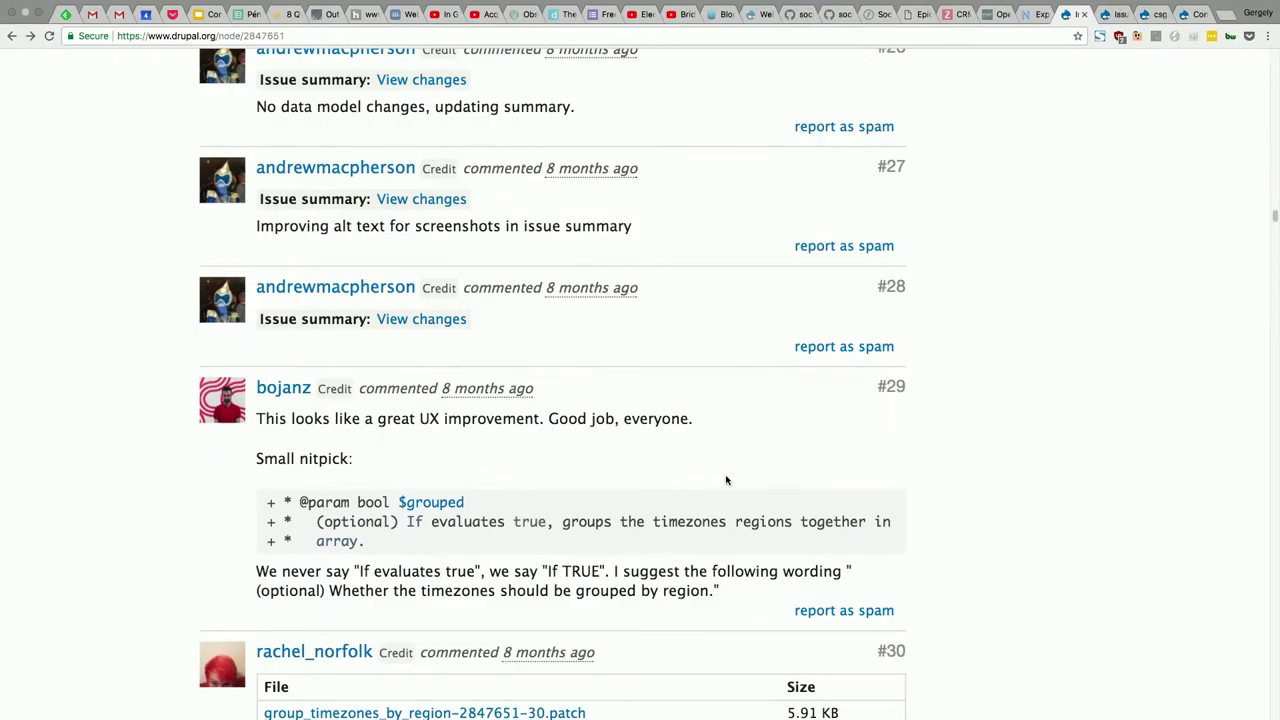
pyautogui.scroll(-20, 726, 480)
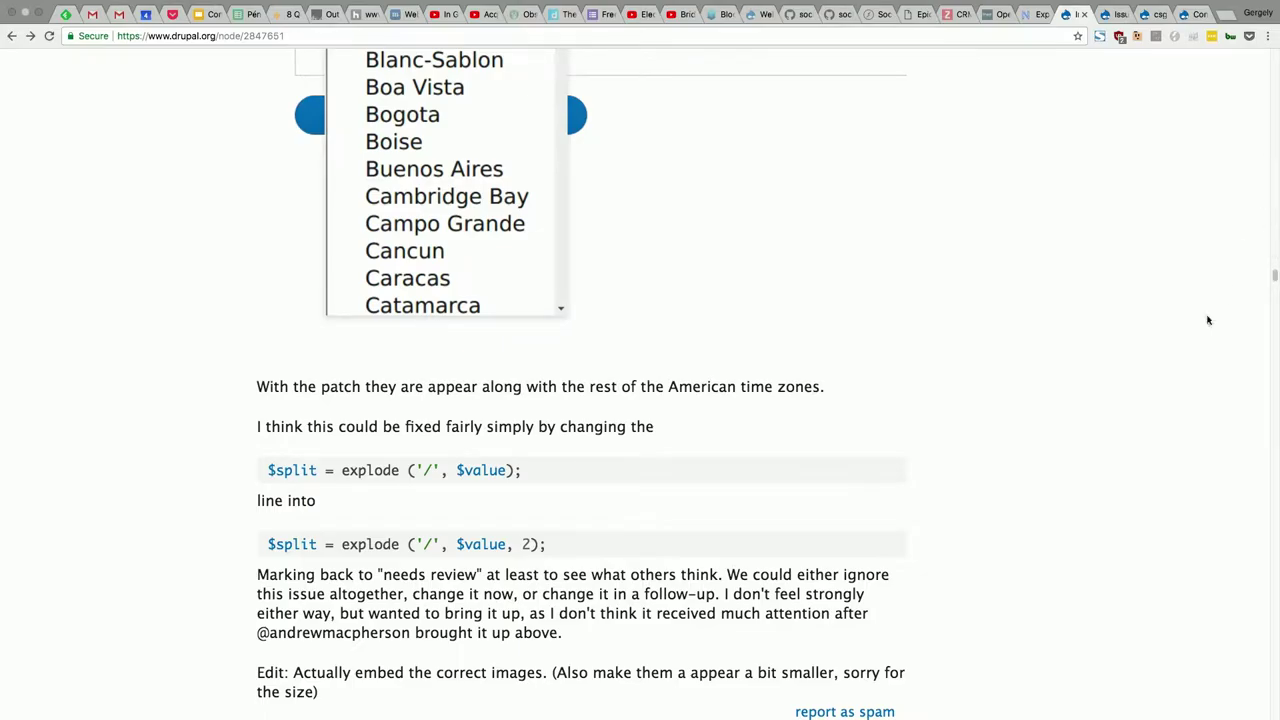
pyautogui.scroll(15, 1200, 337)
pyautogui.scroll(20, 1200, 338)
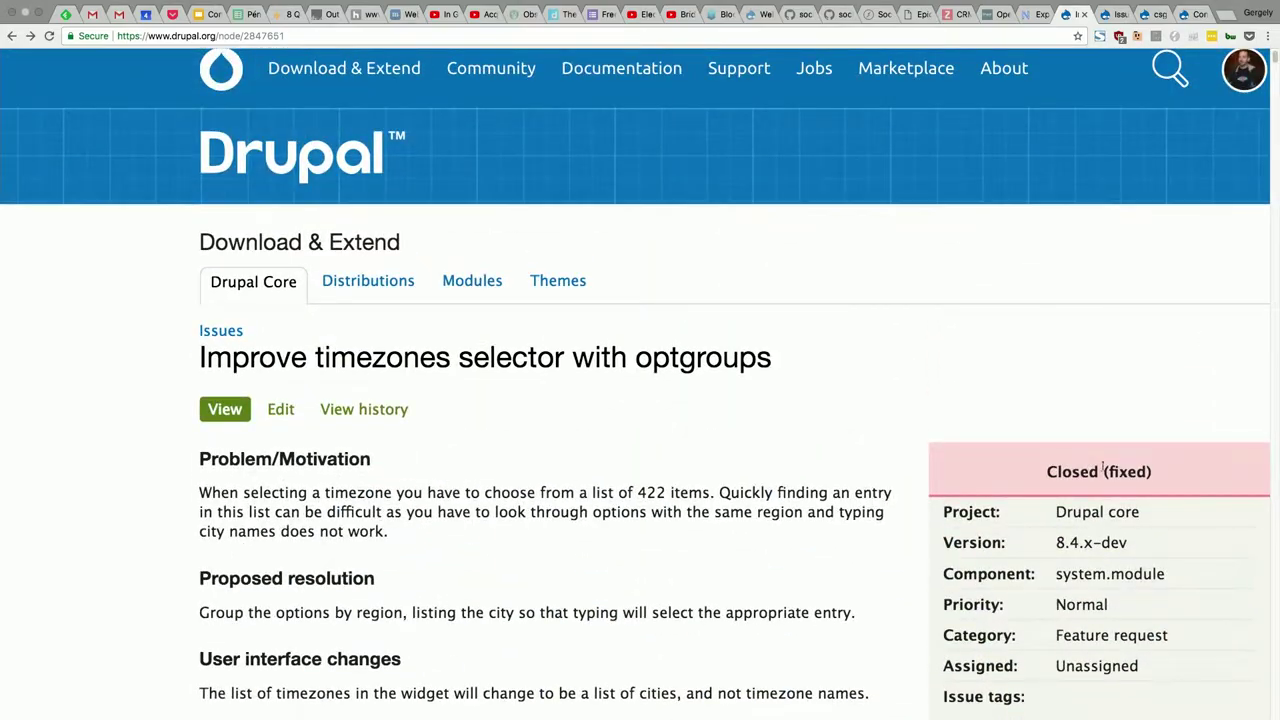
pyautogui.scroll(-3, 1060, 464)
pyautogui.scroll(-1, 1055, 462)
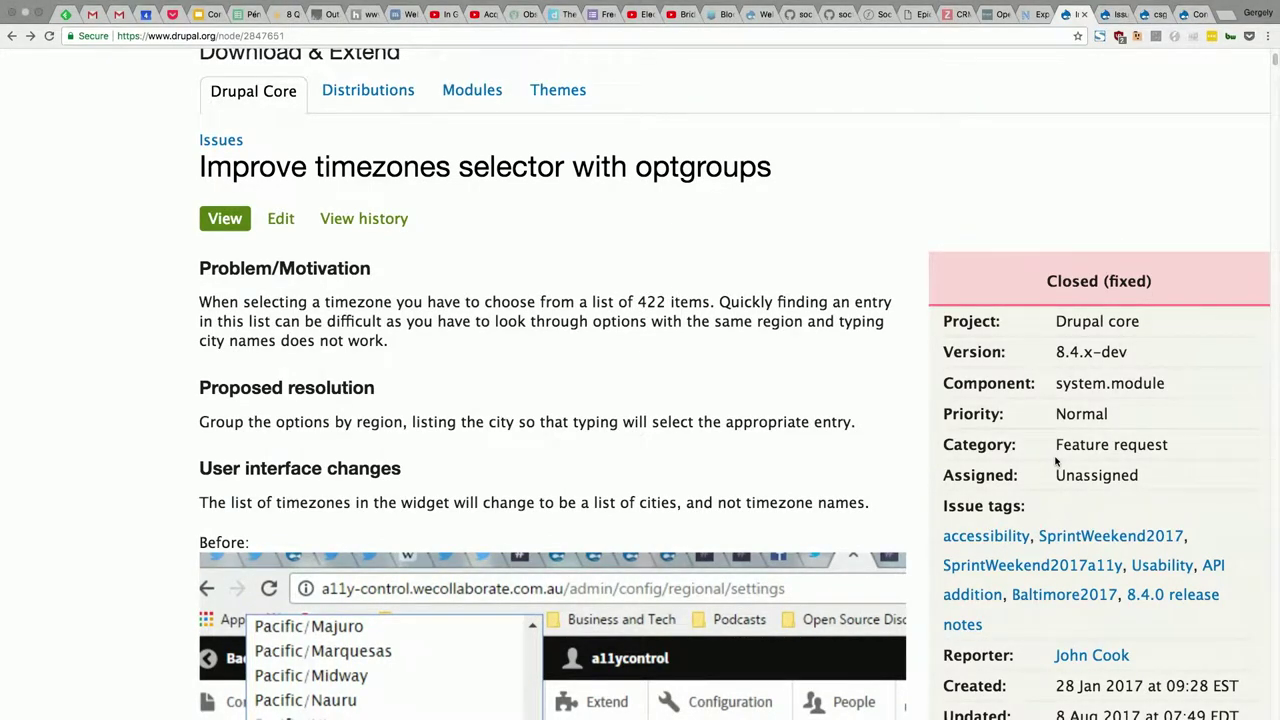
pyautogui.scroll(-1, 1055, 461)
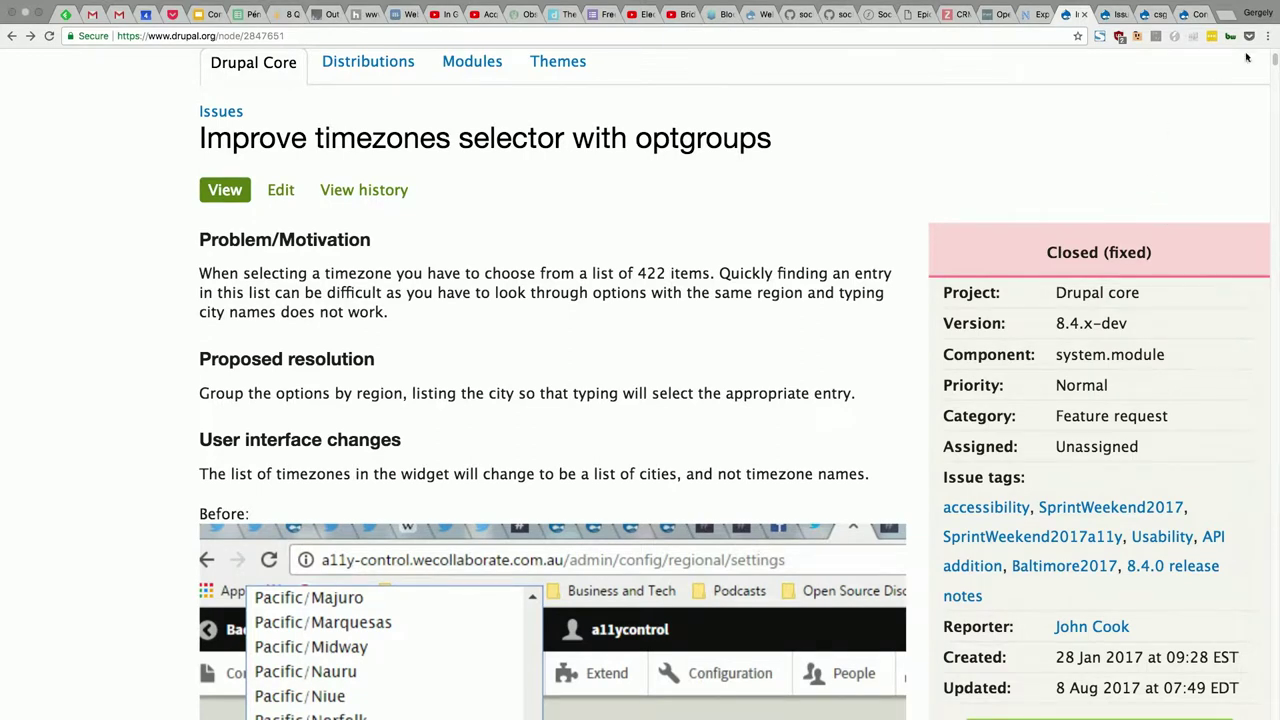
# Step: Close the time zone dropdown keeping Berlin, then go back to simplytest.me's drupal 8.2.8 page
pyautogui.click(1197, 14)
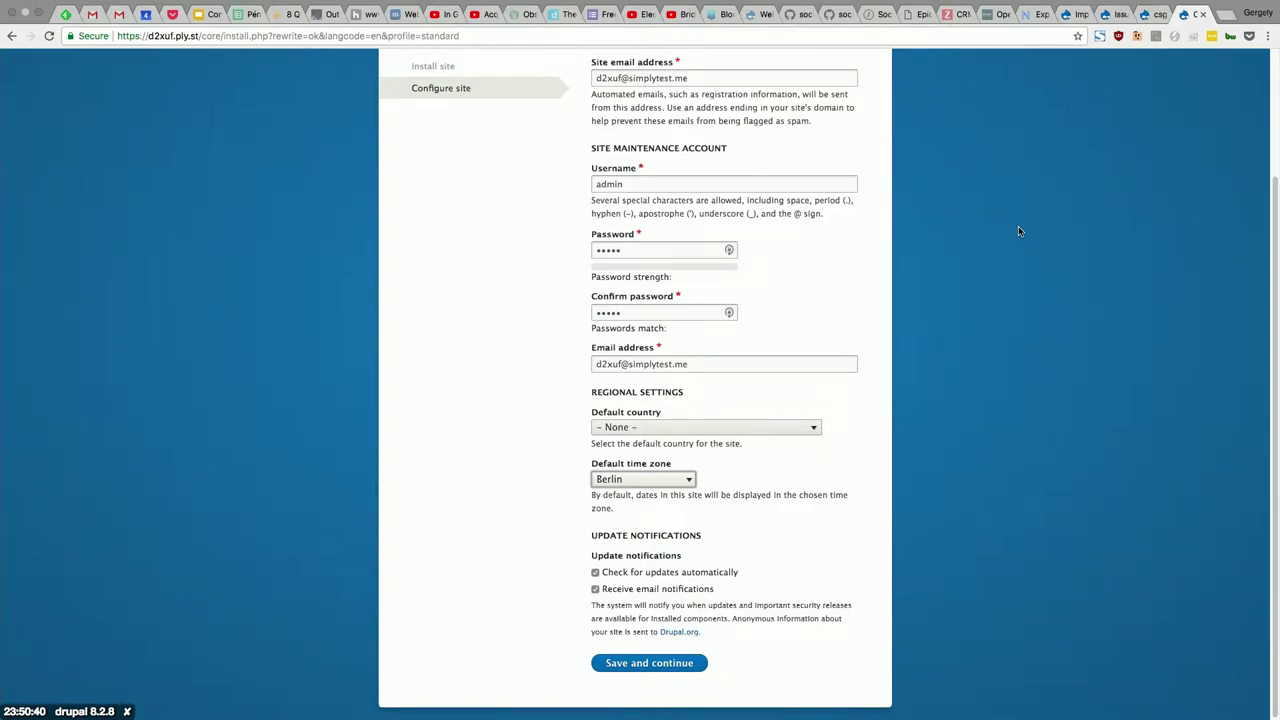
pyautogui.click(30, 711)
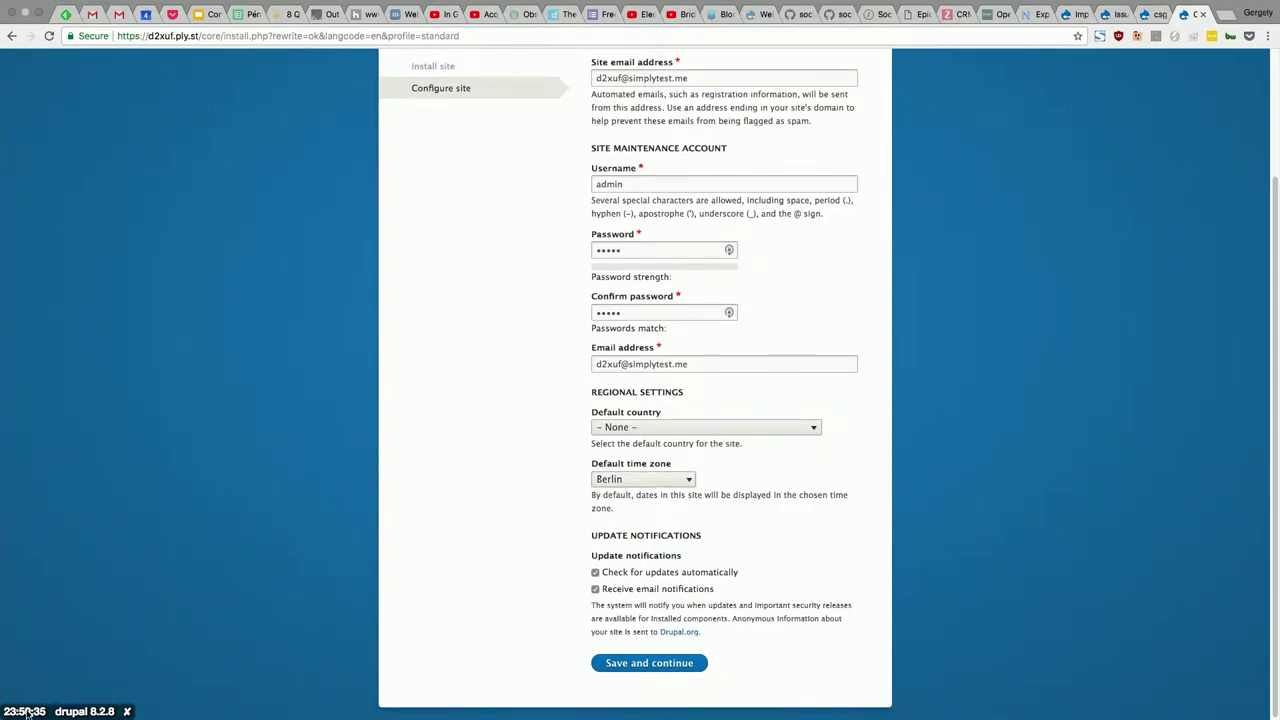
pyautogui.press('super+bracketleft')
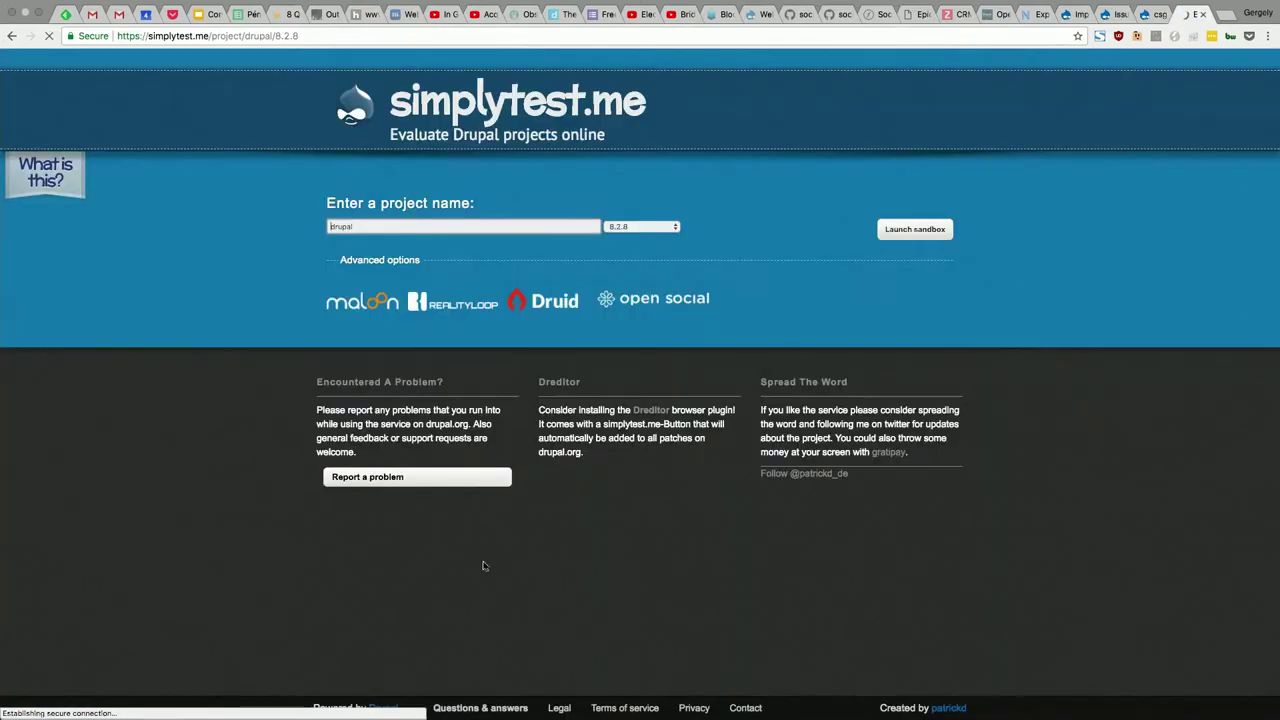
pyautogui.click(649, 228)
pyautogui.scroll(3, 640, 338)
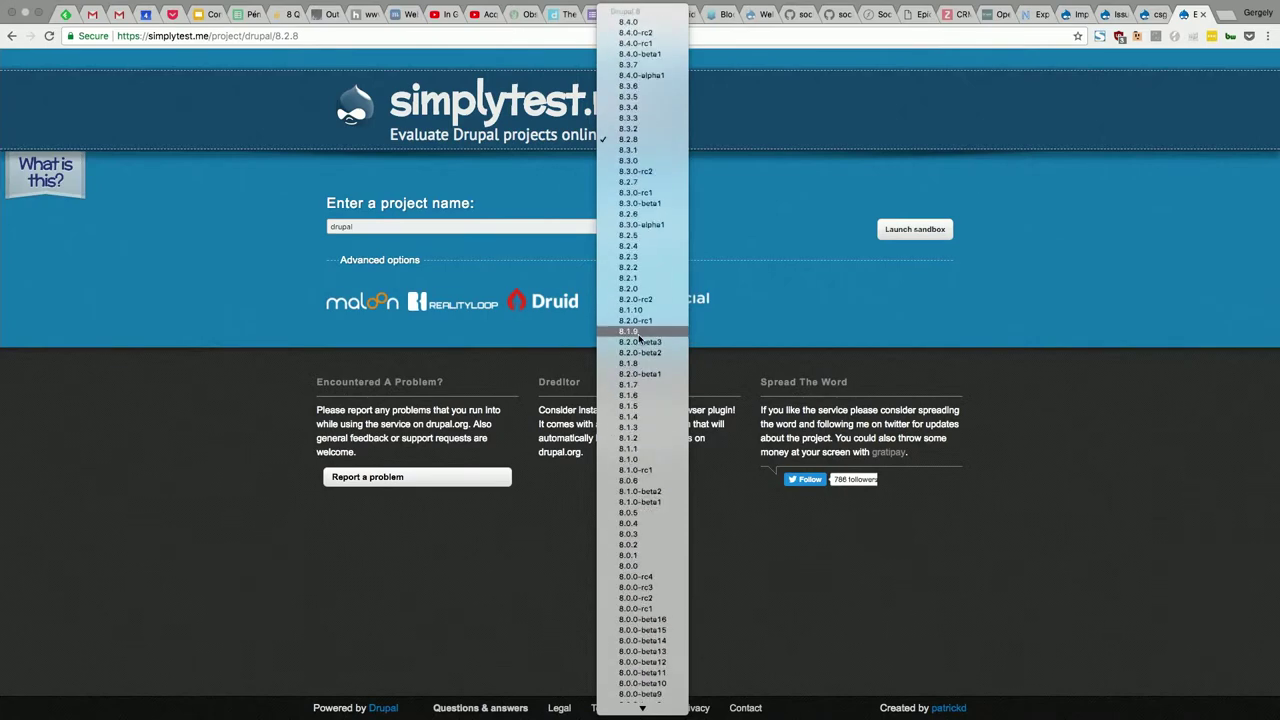
pyautogui.scroll(-15, 640, 338)
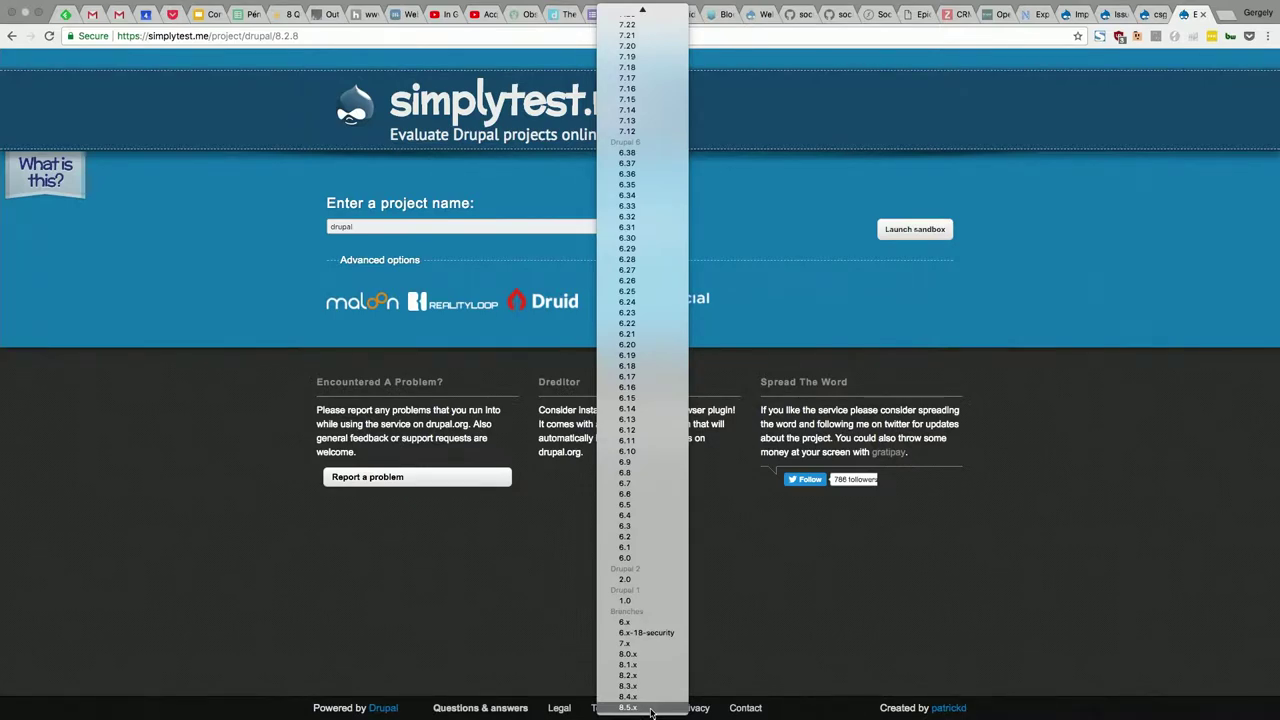
pyautogui.click(1092, 444)
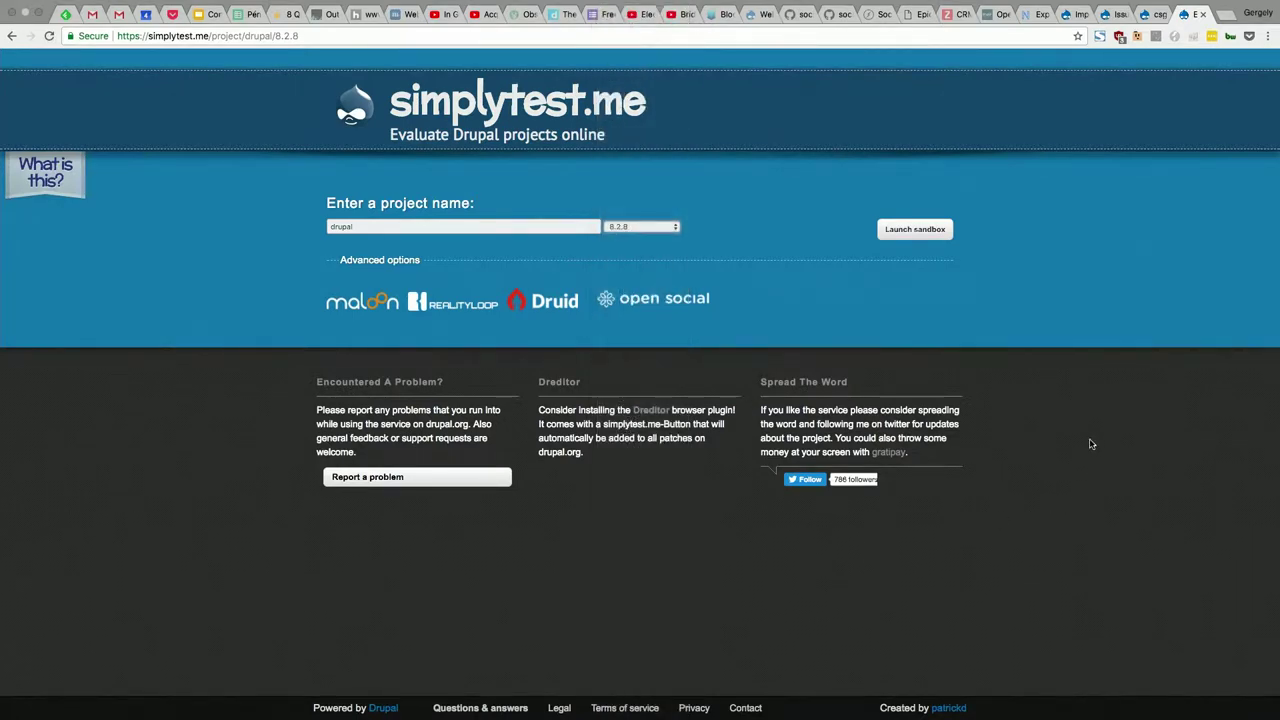
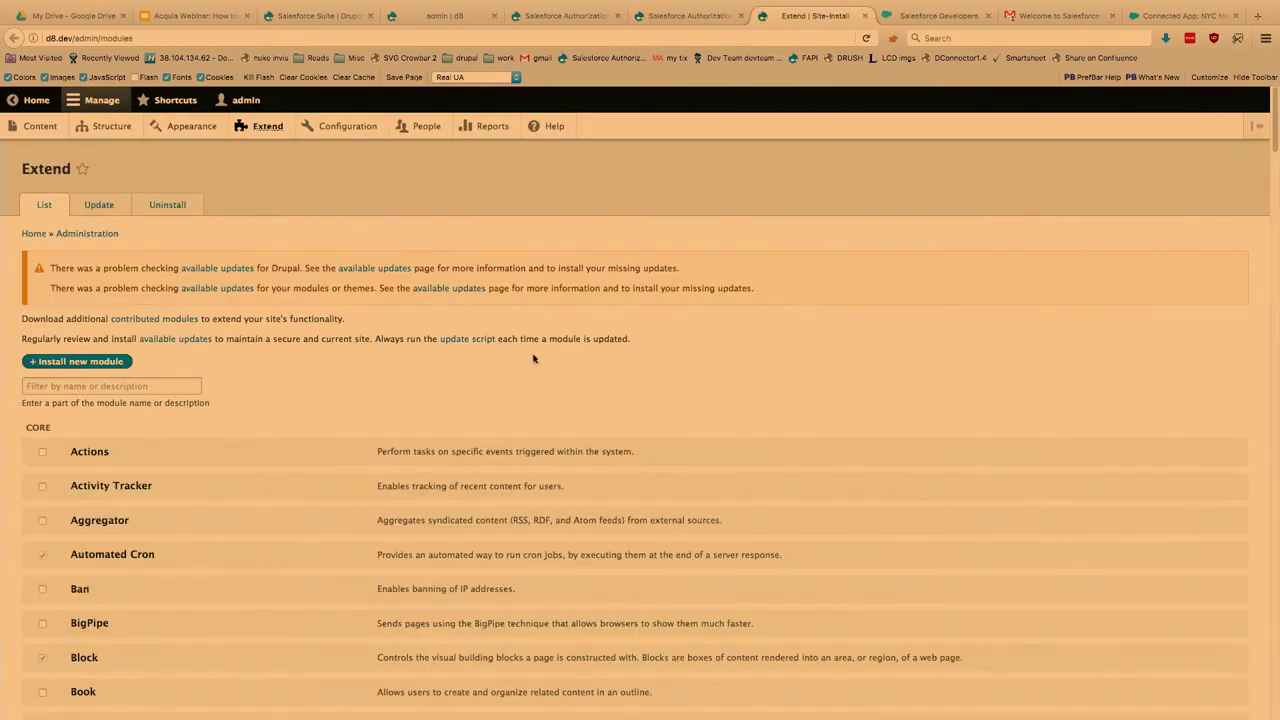
# Step: Filter the module list by 'sales', then switch to the Connected App: NYC Meetup tab
pyautogui.click(196, 387)
pyautogui.write('salesf')
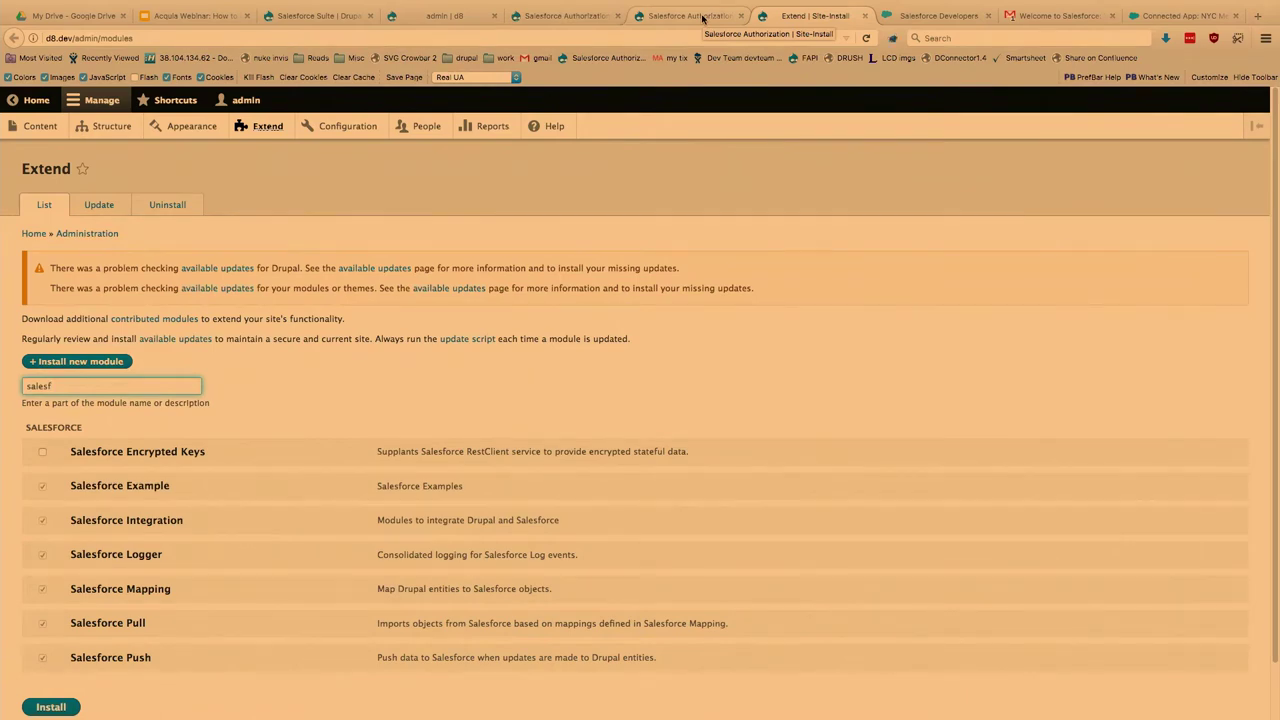
pyautogui.hotkey('ctrl', 'Tab')
pyautogui.hotkey('ctrl', 'Tab')
pyautogui.hotkey('ctrl', 'Tab')
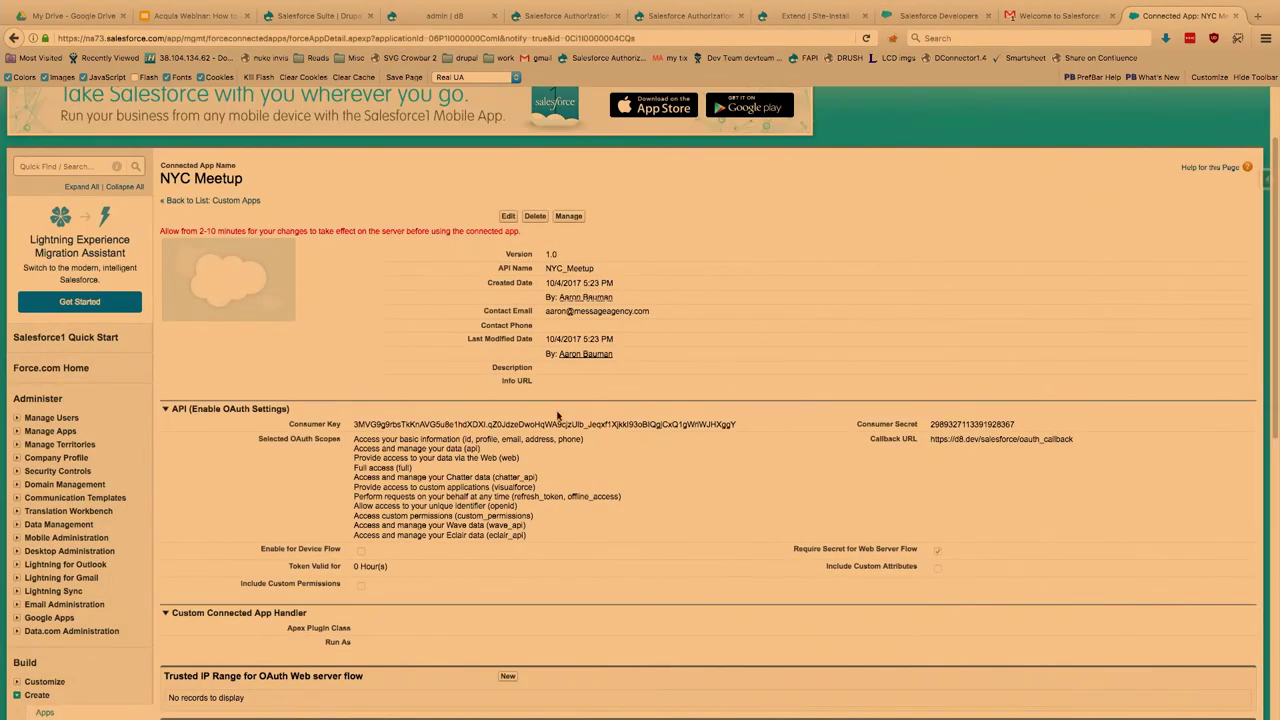
# Step: Copy the NYC Meetup Consumer Key into the Salesforce Authorization form
pyautogui.doubleClick(691, 423)
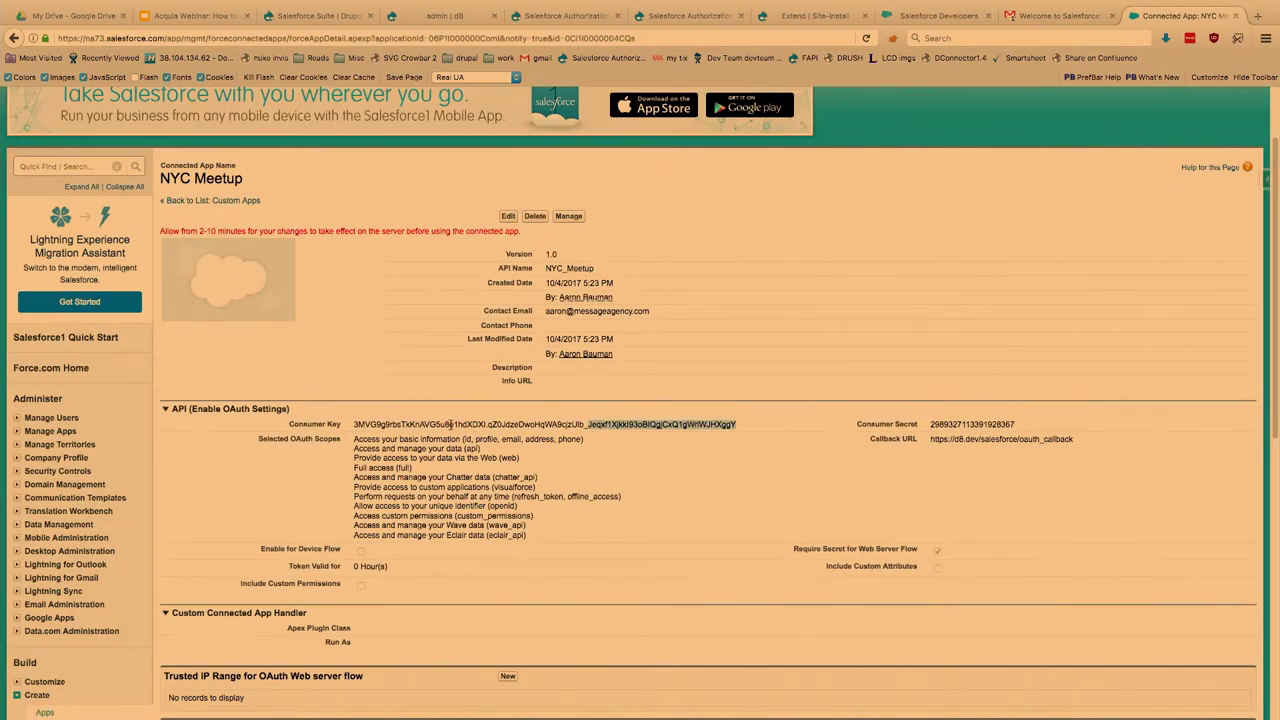
pyautogui.tripleClick(450, 424)
pyautogui.click(698, 22)
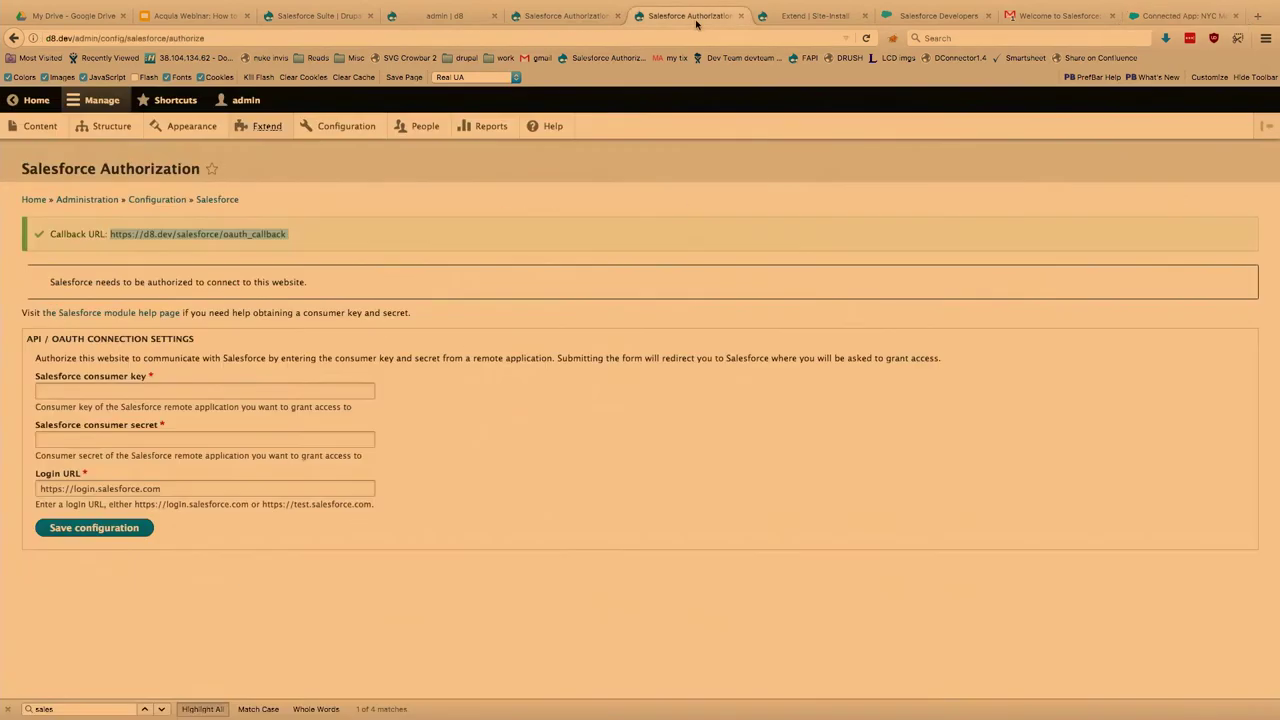
pyautogui.click(265, 390)
pyautogui.write('3MVG9rbsTkKnAVG5u8e1hdXDXI.qZ0JdzeDwoHqWA9cjzUlb_Jeqxf1XjkkI93oBIQgjCxQ1gWrlWJHXggY')
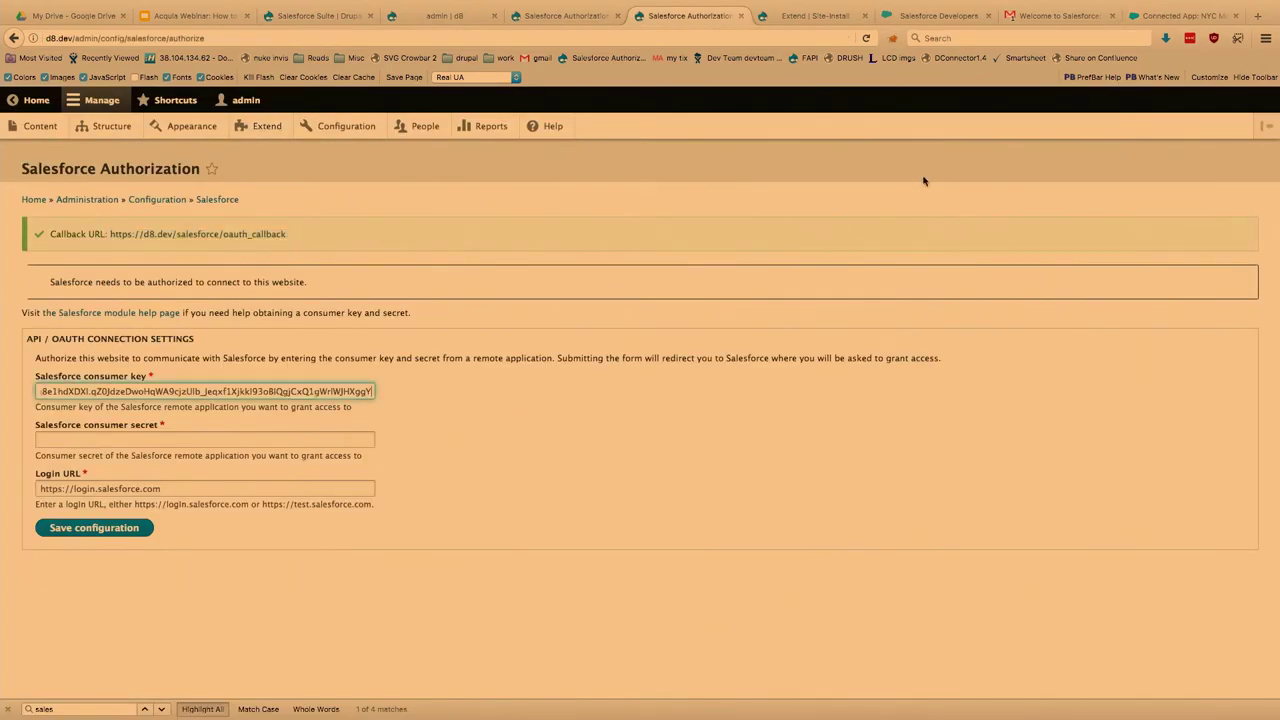
# Step: Paste the NYC Meetup Consumer Secret into the form and save the configuration
pyautogui.click(1180, 15)
pyautogui.doubleClick(986, 424)
pyautogui.press('super+c')
pyautogui.click(712, 14)
pyautogui.click(197, 441)
pyautogui.press('super+v')
pyautogui.hotkey('shift', 'Tab')
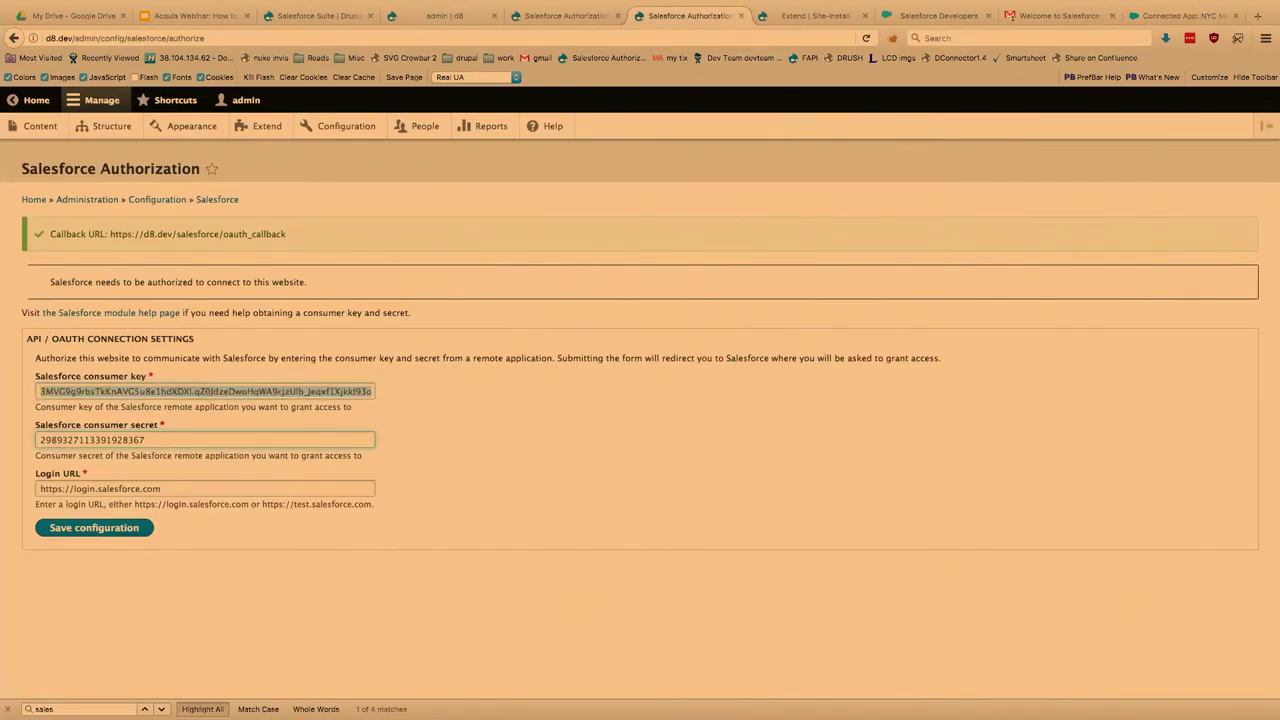
pyautogui.press('Tab')
pyautogui.press('Tab')
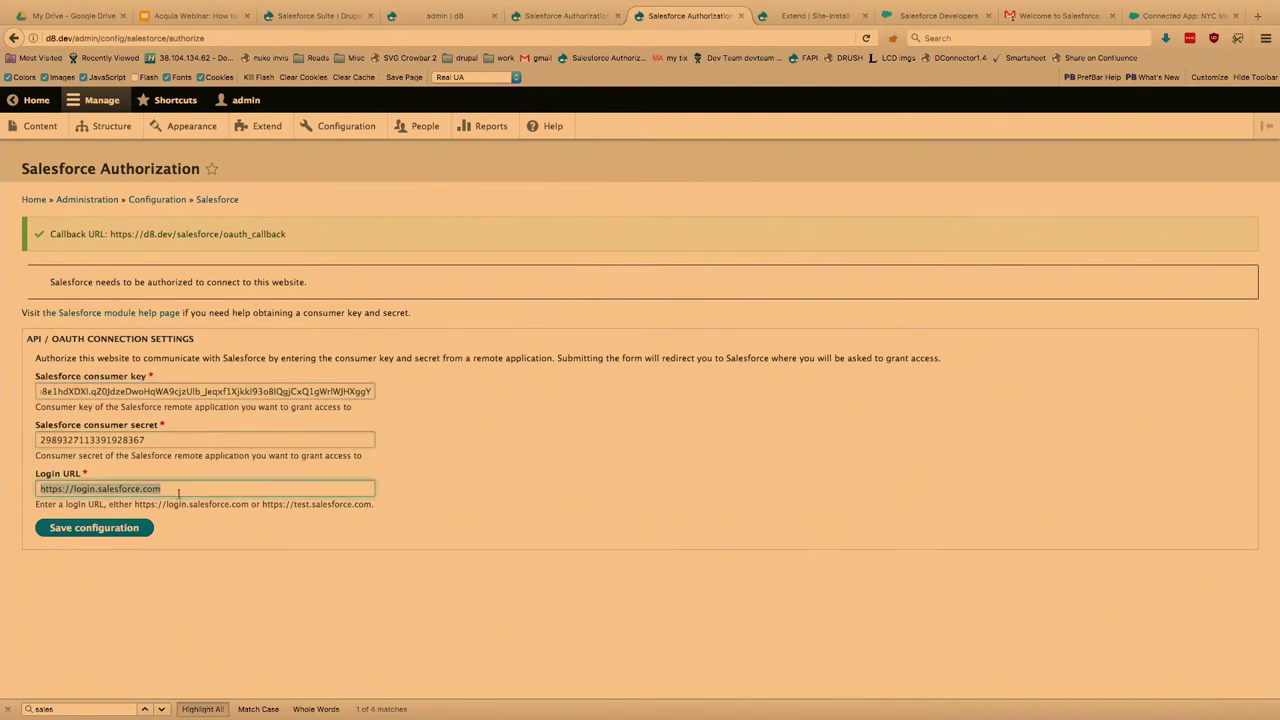
pyautogui.click(120, 532)
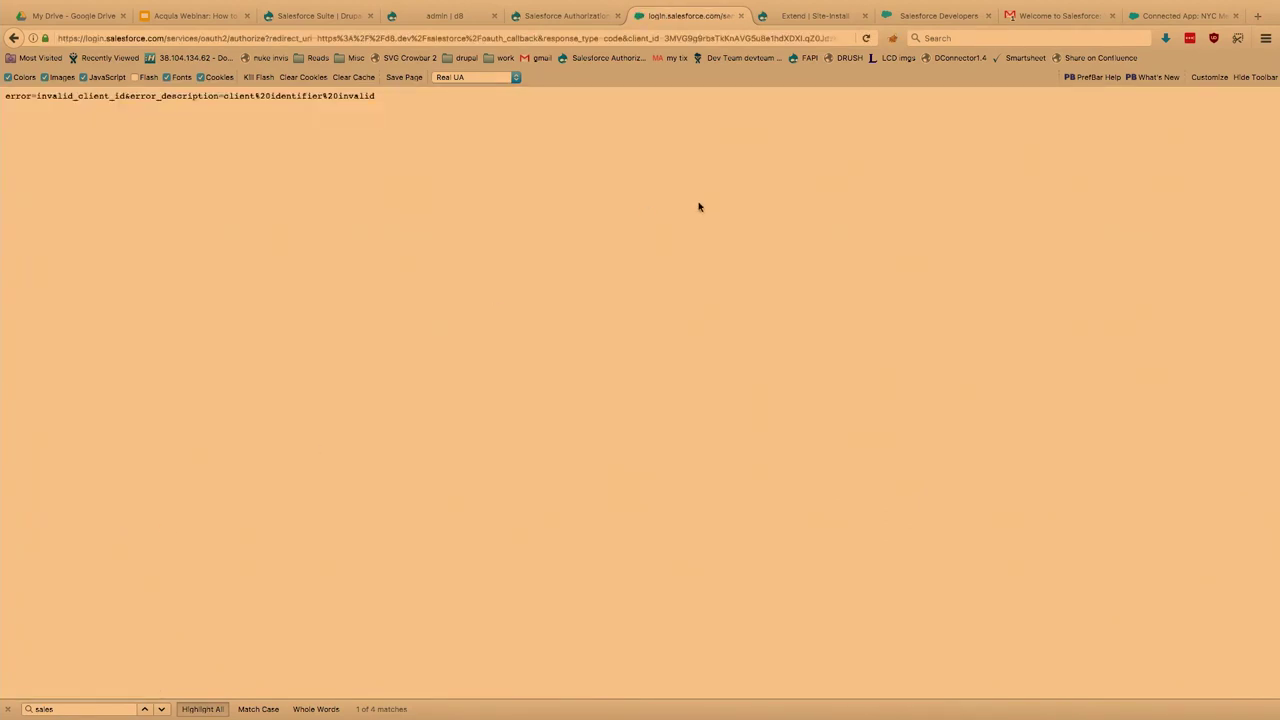
# Step: Change the database name in settings.php to 'd8_new' and save, overwriting the locked file with the account password
pyautogui.press('super+Tab')
pyautogui.press('super+Tab')
pyautogui.press('super+Tab')
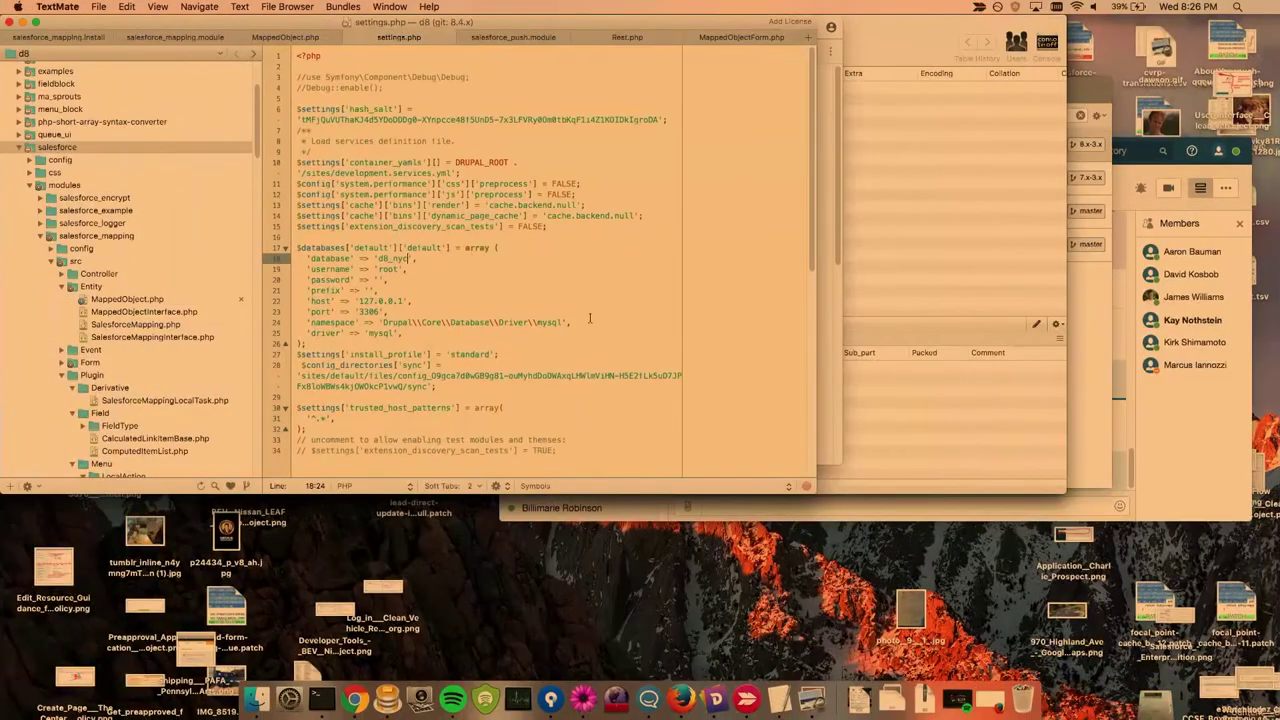
pyautogui.press('BackSpace')
pyautogui.press('super+s')
pyautogui.press('super+Tab')
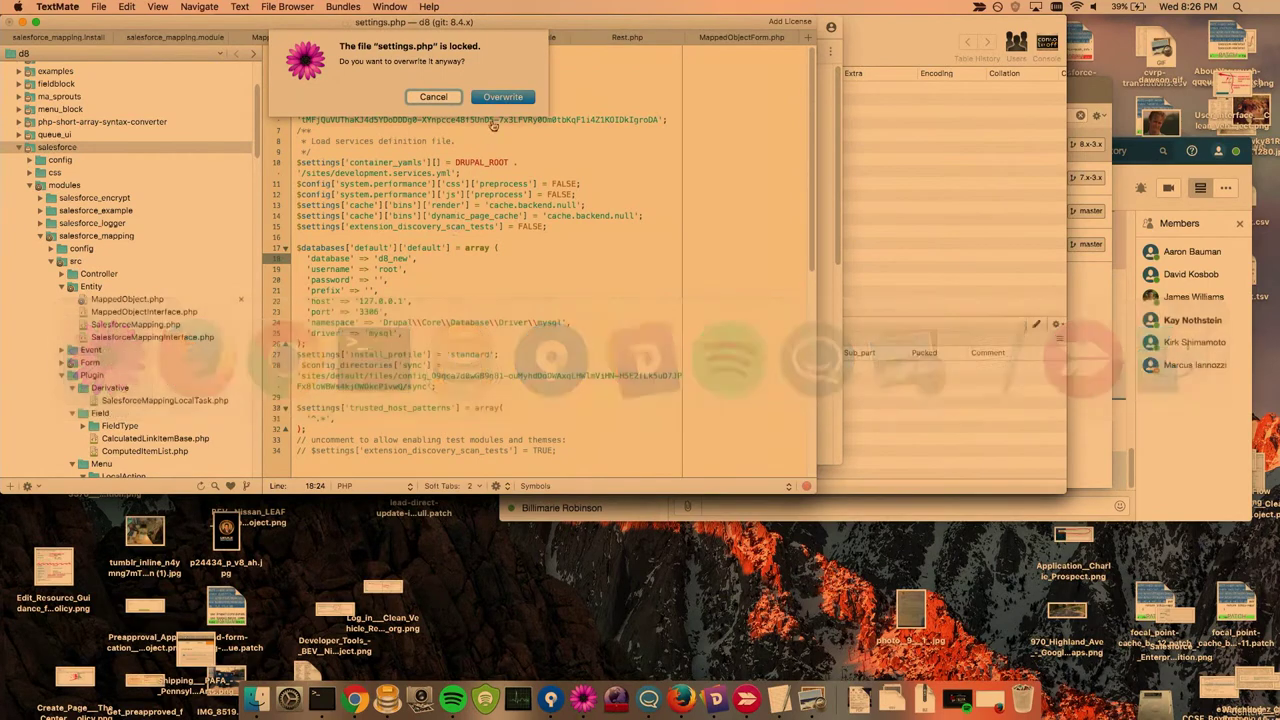
pyautogui.click(504, 97)
pyautogui.write('a')
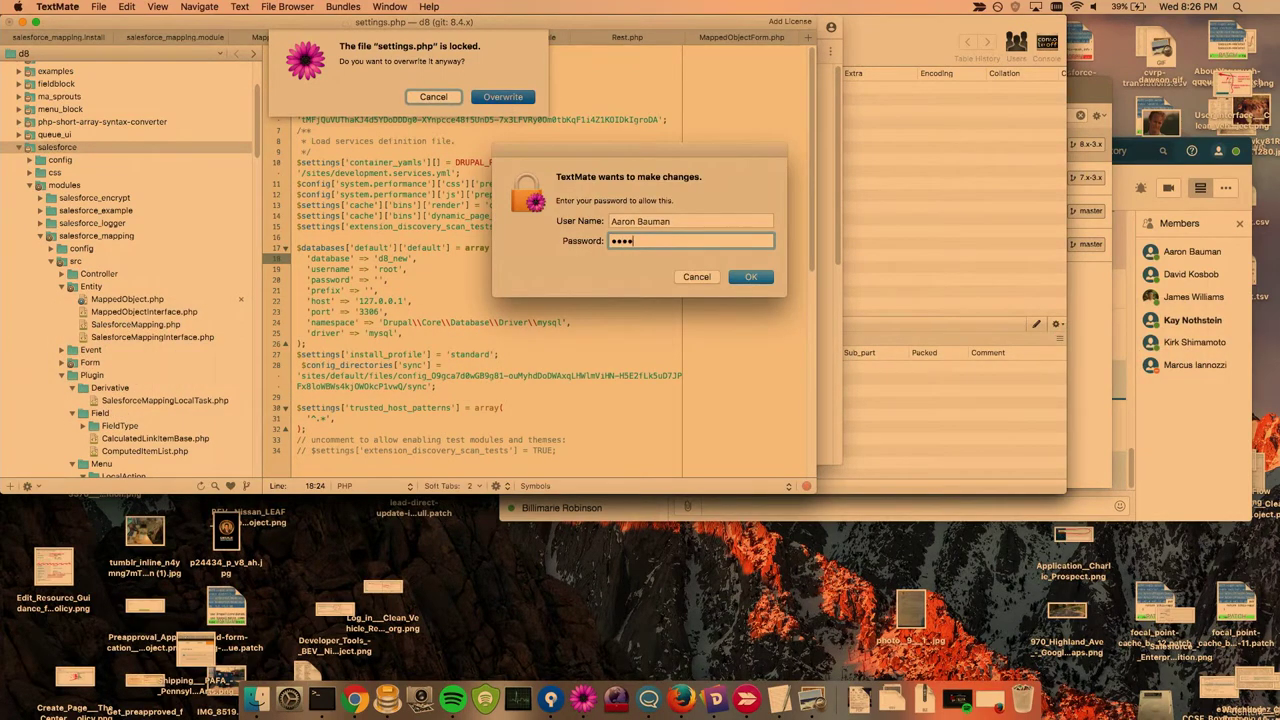
pyautogui.press('Return')
# Step: Reload the Salesforce Authorization page in the browser, which now shows Access denied
pyautogui.press('super+Tab')
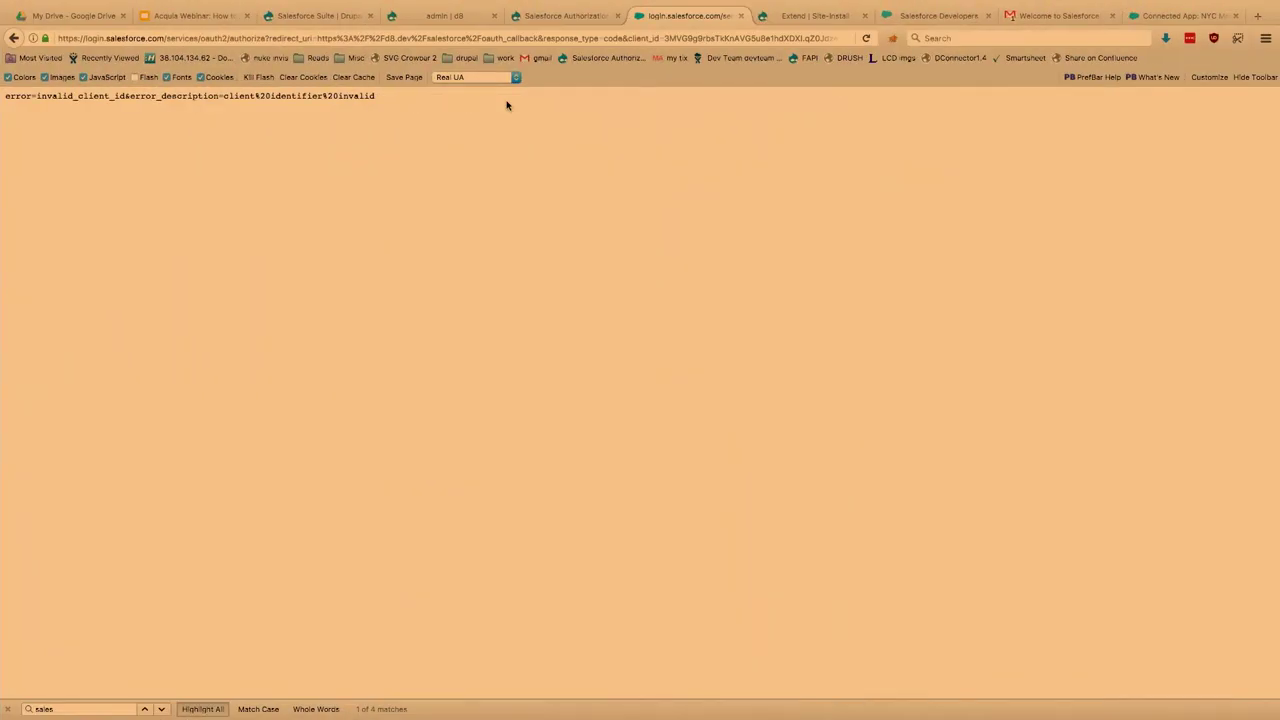
pyautogui.hotkey('ctrl', 'shift', 'Tab')
pyautogui.press('super+r')
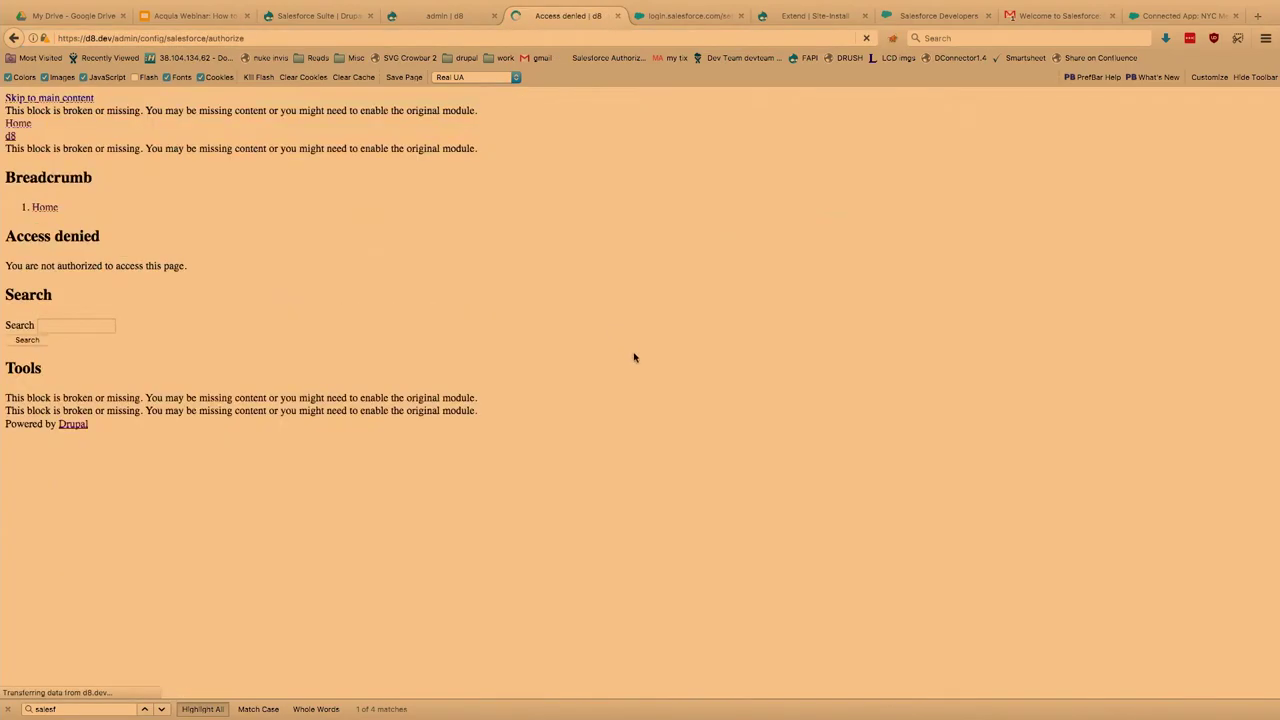
pyautogui.press('super+Tab')
pyautogui.press('super+Tab')
# Step: Try 'drush uli' in Terminal and check the current directory with pwd
pyautogui.press('Tab')
pyautogui.press('Tab')
pyautogui.write('drush uli')
pyautogui.press('Return')
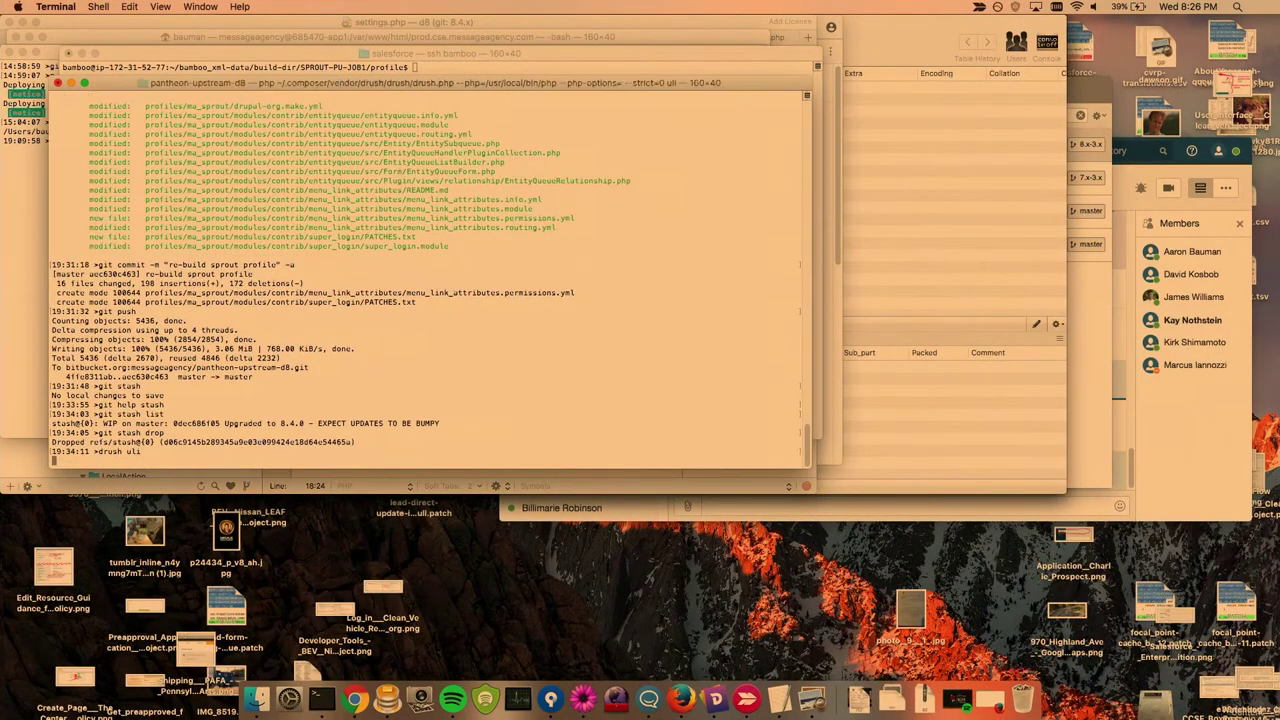
pyautogui.press('Return')
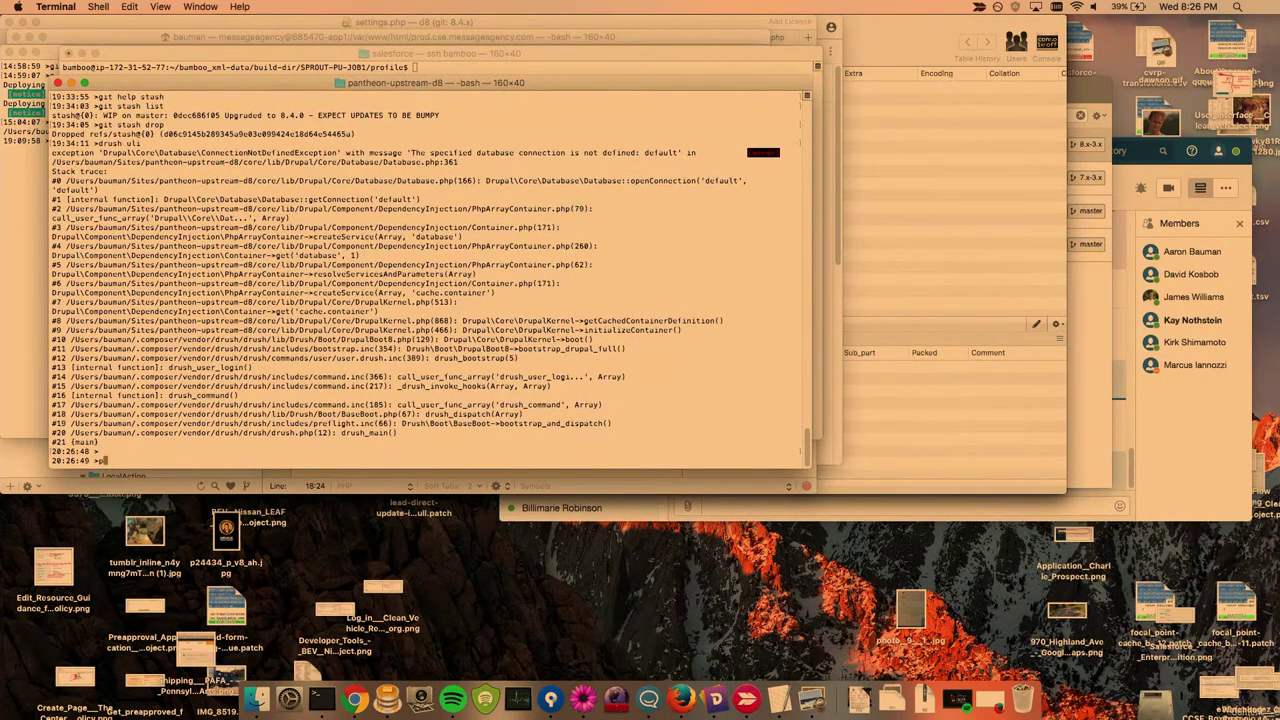
pyautogui.write('pw')
pyautogui.press('Return')
pyautogui.write('pwd')
pyautogui.press('Return')
pyautogui.write('cd')
pyautogui.press('Return')
# Step: Change into Sites/d8, run 'drush uli', and copy the printed one-time login URL
pyautogui.write('cd')
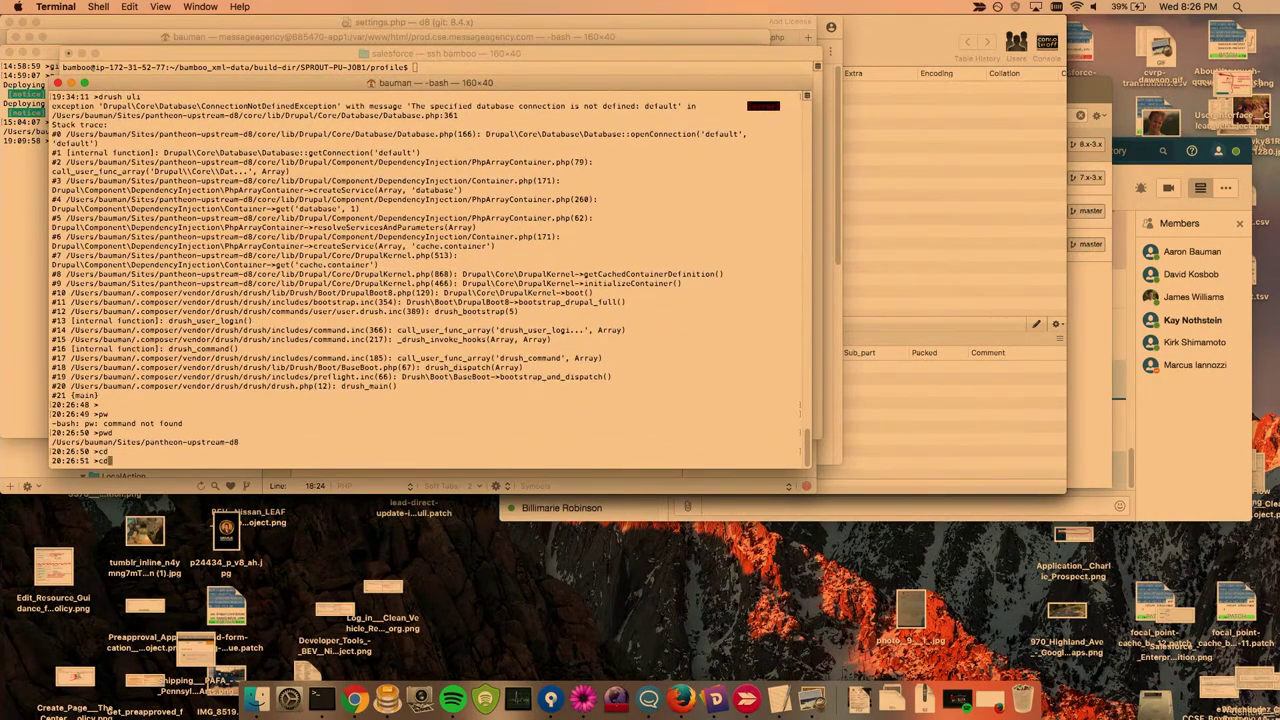
pyautogui.press('super+k')
pyautogui.write('Sites/d8')
pyautogui.press('Return')
pyautogui.write('drush uli')
pyautogui.press('Return')
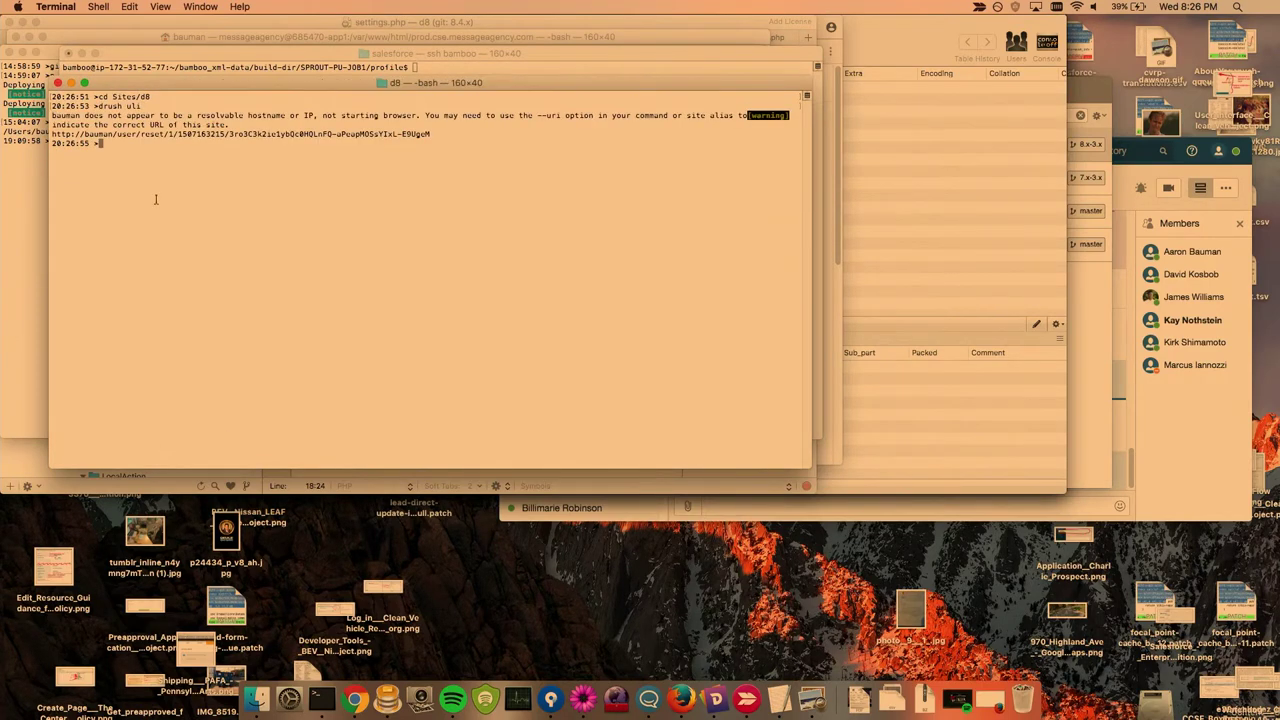
pyautogui.doubleClick(126, 134)
pyautogui.keyDown('shift'); pyautogui.click(419, 134); pyautogui.keyUp('shift')
pyautogui.press('super+c')
pyautogui.press('super+Tab')
pyautogui.press('super+Tab')
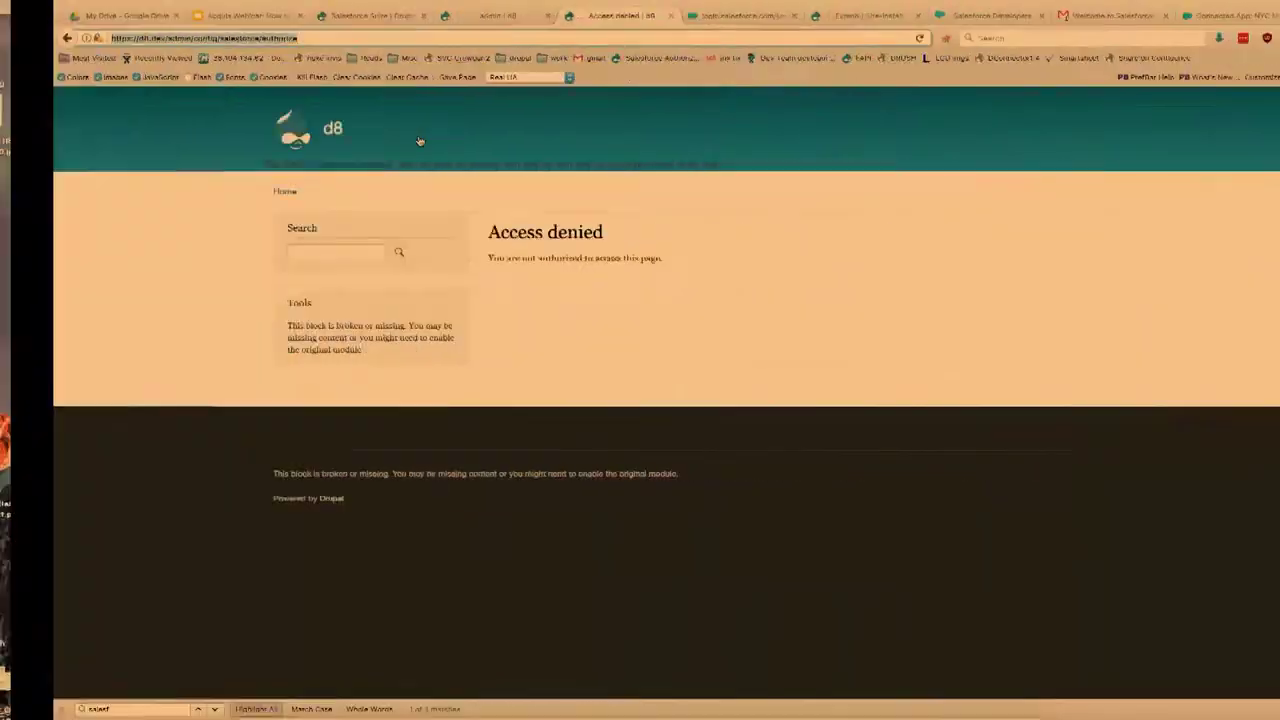
# Step: Load the one-time login URL in the browser and log in
pyautogui.press('Right')
pyautogui.hotkey('shift', 'alt', 'Left')
pyautogui.hotkey('shift', 'alt', 'Left')
pyautogui.hotkey('shift', 'alt', 'Left')
pyautogui.hotkey('shift', 'alt', 'Left')
pyautogui.press('super+v')
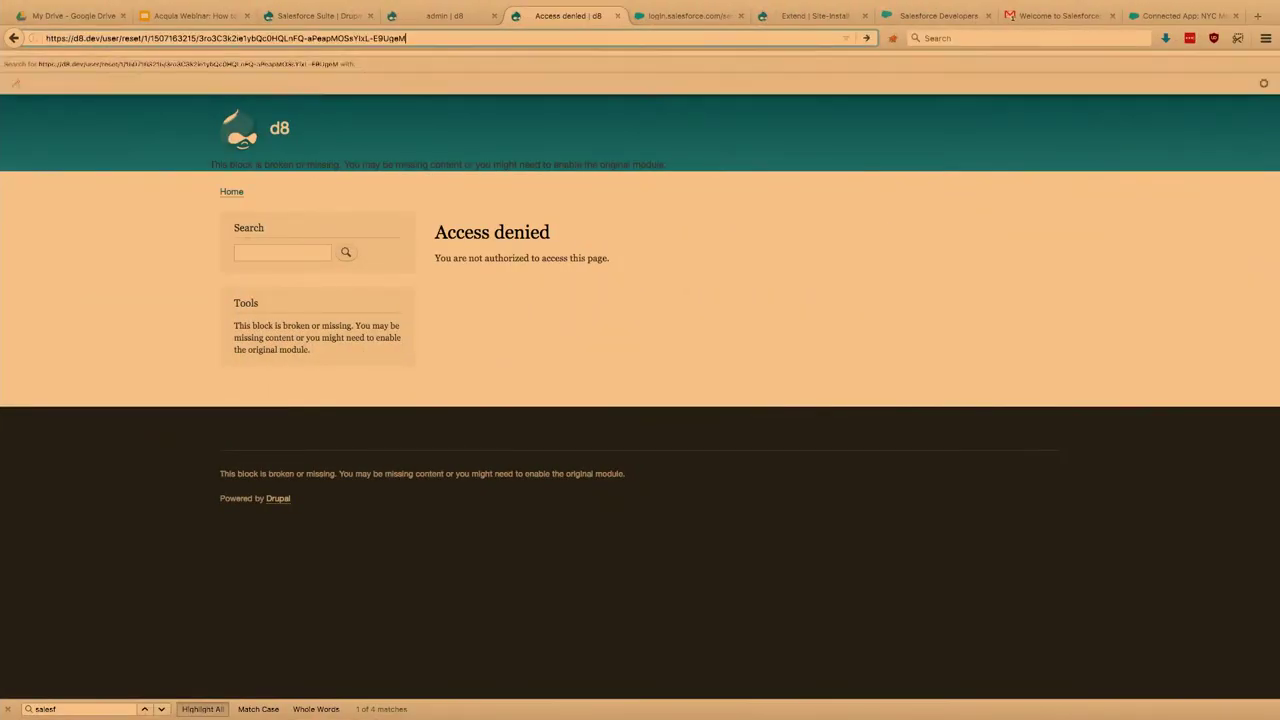
pyautogui.press('Return')
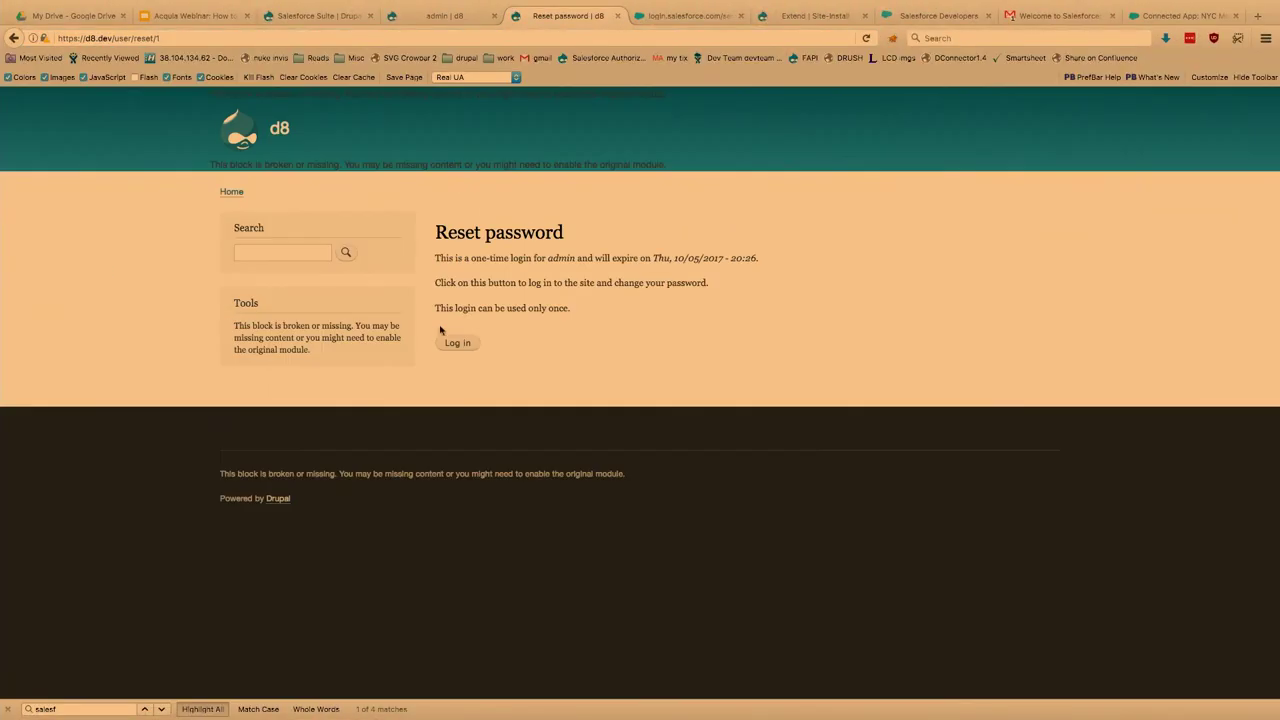
pyautogui.click(460, 344)
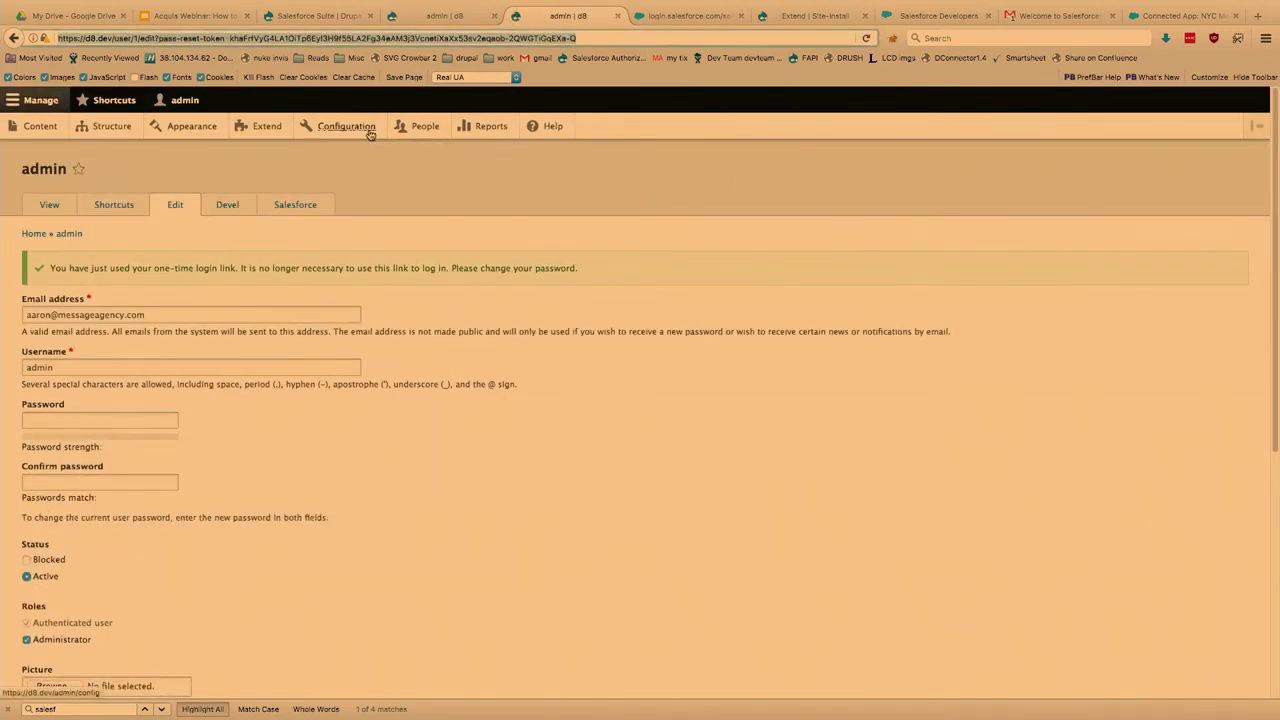
# Step: Go back through history to Configuration and reopen Salesforce Authorization, now showing the instance authorized
pyautogui.hotkey('ctrl', 'Tab')
pyautogui.hotkey('ctrl', 'shift', 'Tab')
pyautogui.hotkey('ctrl', 'shift', 'Tab')
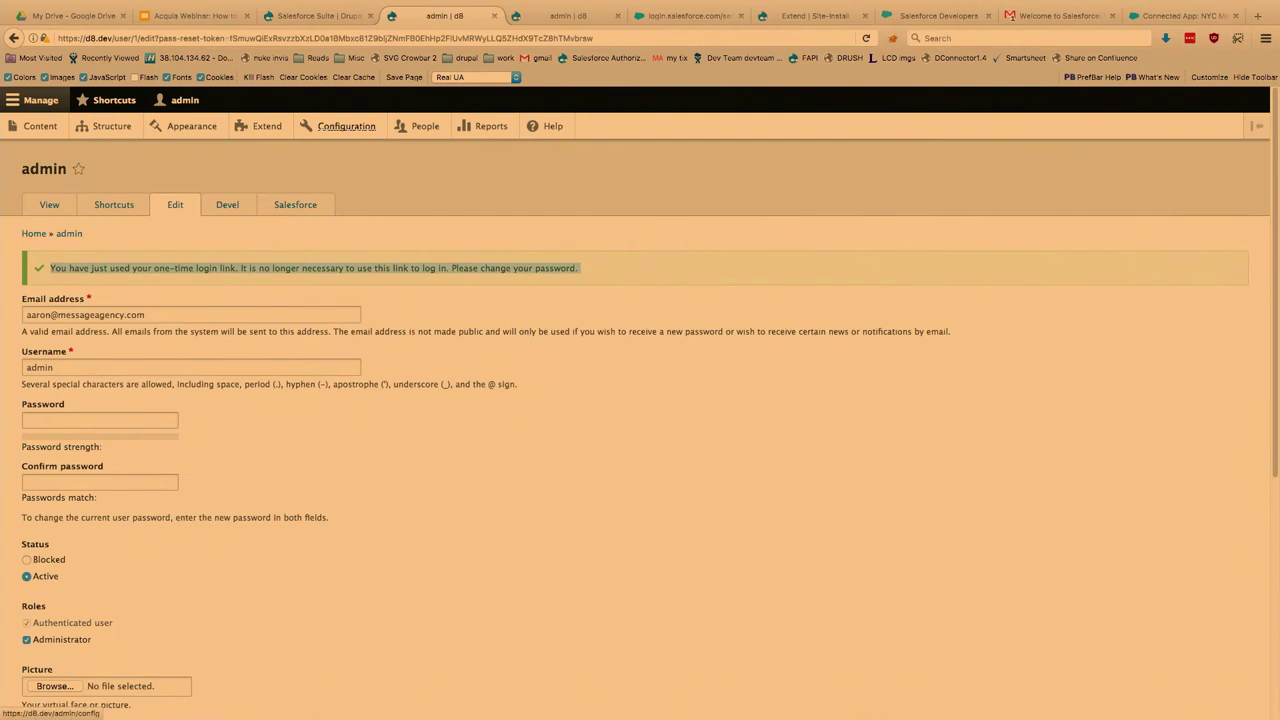
pyautogui.hotkey('ctrl', 'Tab')
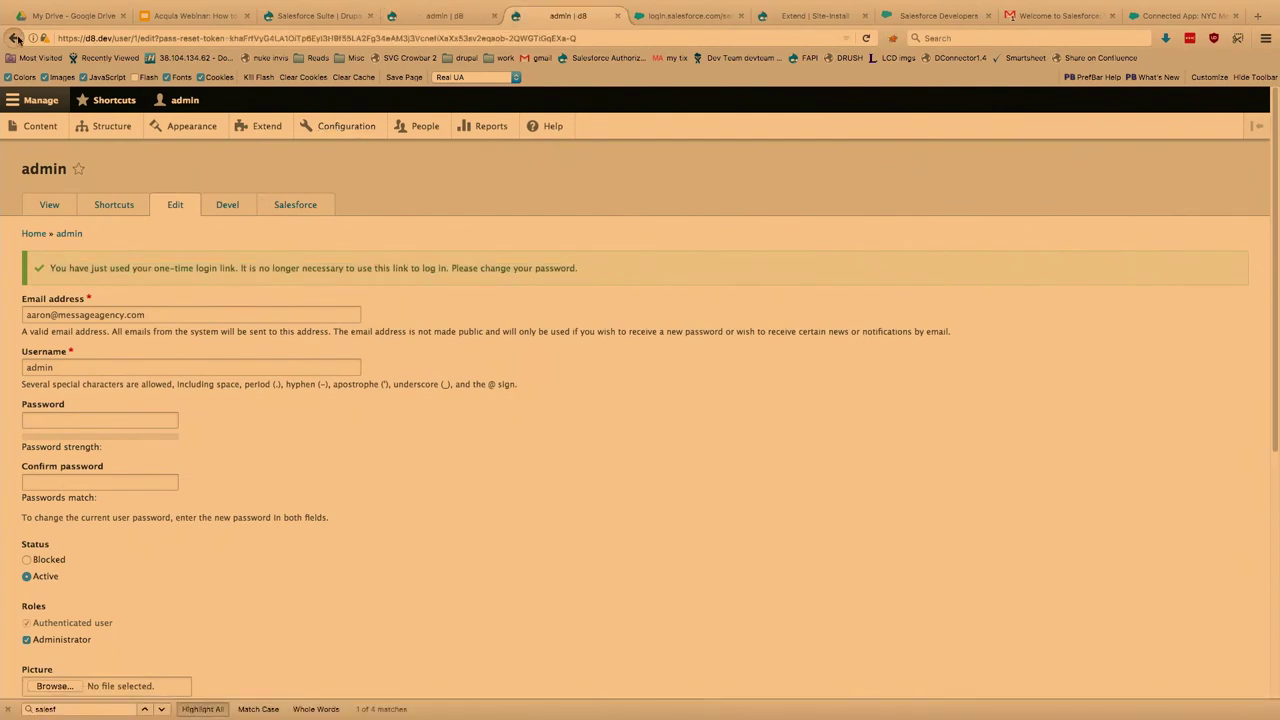
pyautogui.rightClick(14, 38)
pyautogui.click(24, 100)
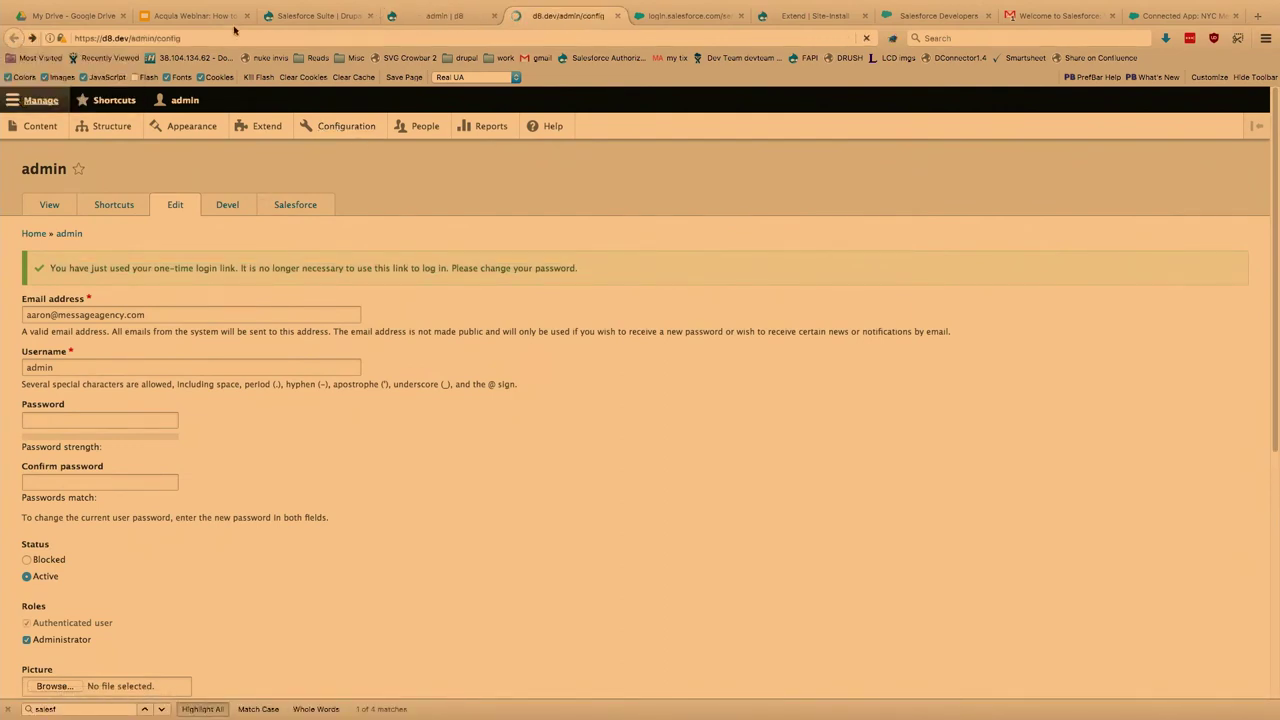
pyautogui.click(50, 38)
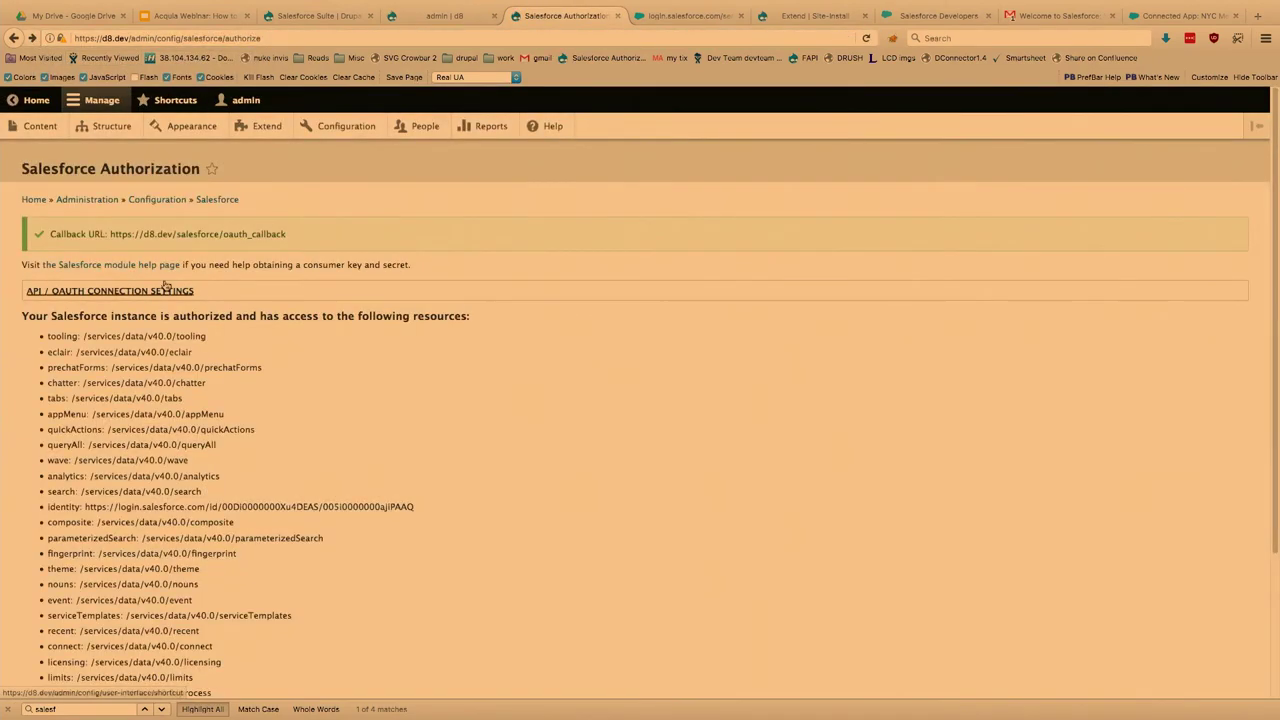
# Step: Review the API / OAuth connection settings and the 2-10 minute propagation notice
pyautogui.click(157, 291)
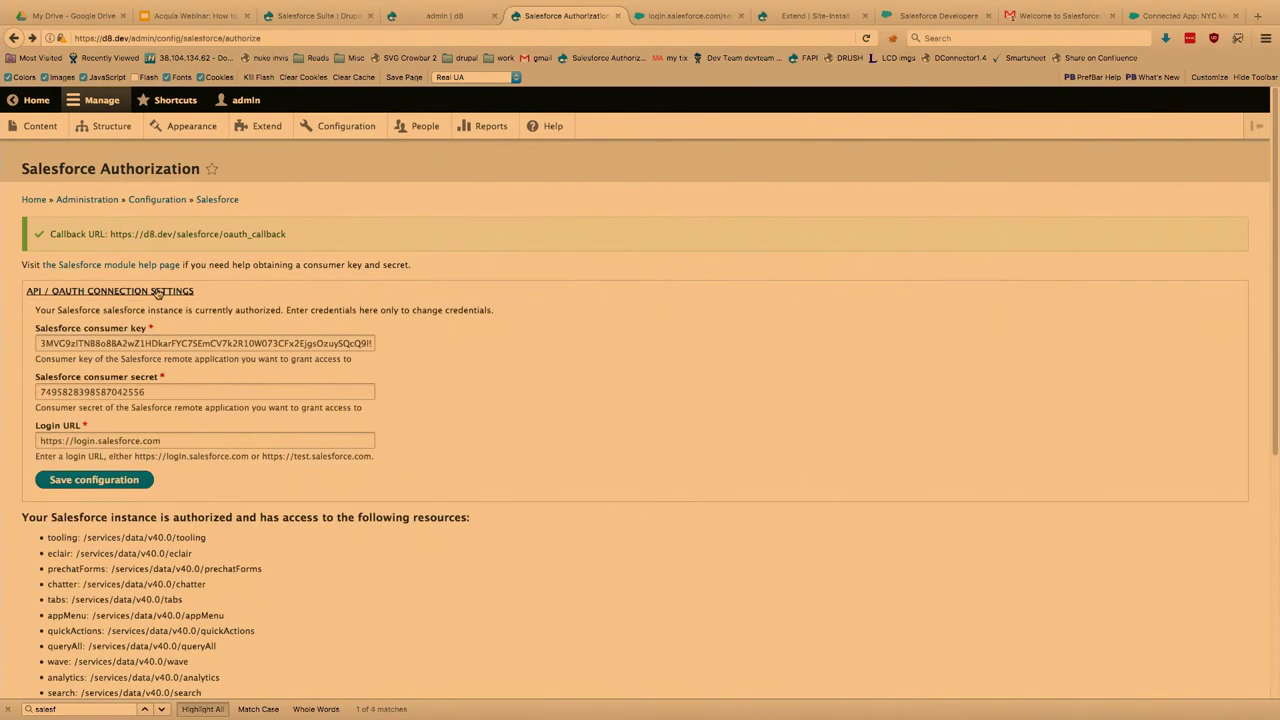
pyautogui.click(157, 291)
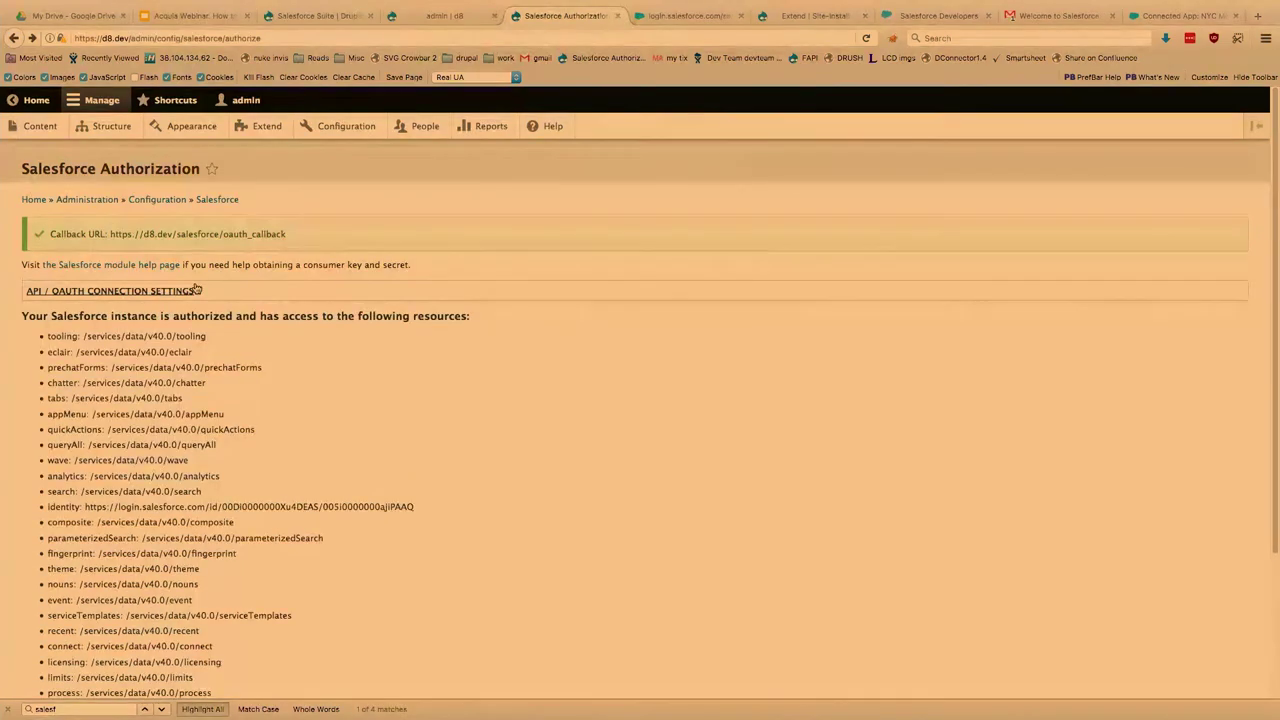
pyautogui.hotkey('ctrl', 'Tab')
pyautogui.hotkey('ctrl', 'Tab')
pyautogui.hotkey('ctrl', 'Tab')
pyautogui.hotkey('ctrl', 'Tab')
pyautogui.hotkey('ctrl', 'Tab')
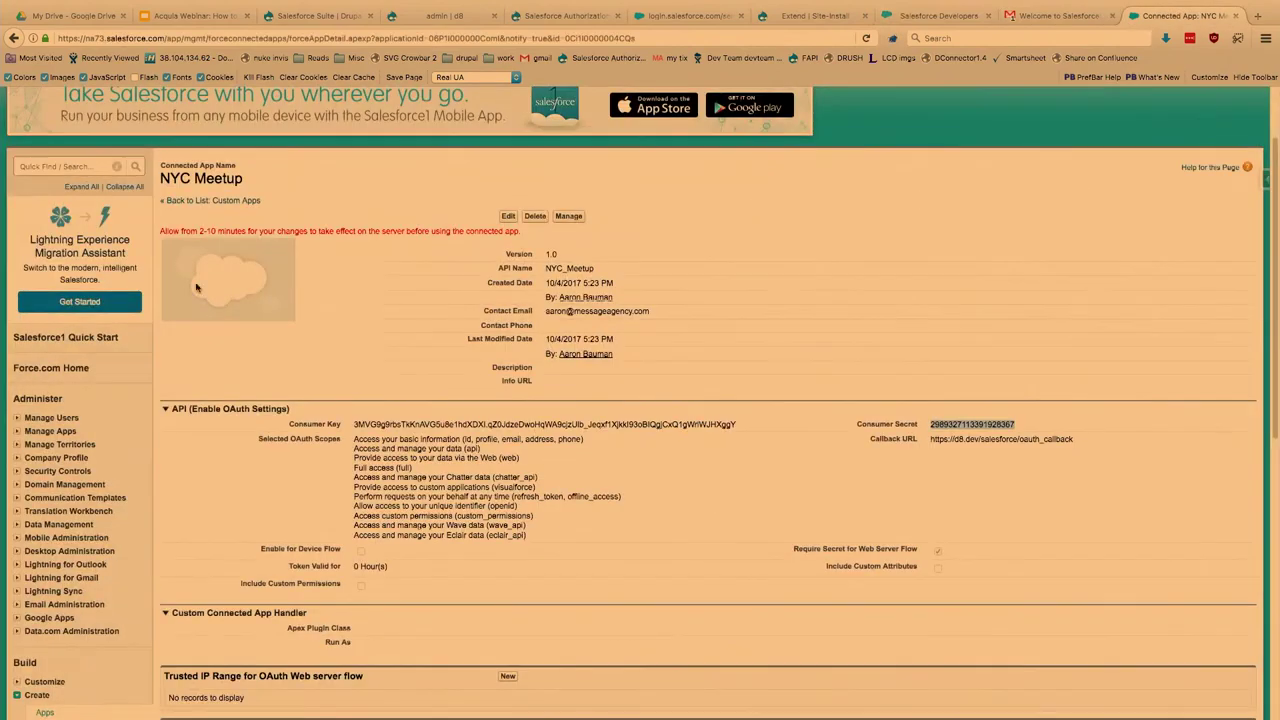
pyautogui.moveTo(199, 231); pyautogui.dragTo(247, 231)
pyautogui.click(250, 231)
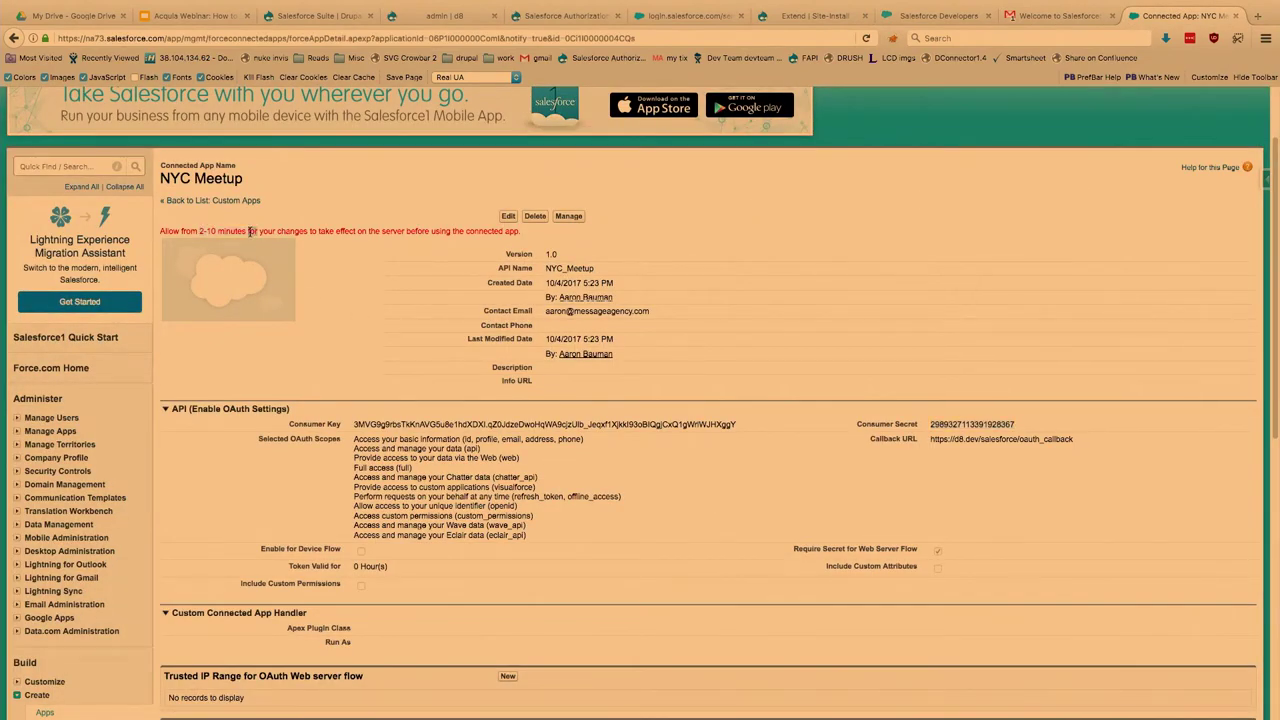
# Step: Close the Salesforce login error page, re-expand the OAuth settings, and open the Structure overview
pyautogui.click(690, 16)
pyautogui.press('super+w')
pyautogui.click(620, 16)
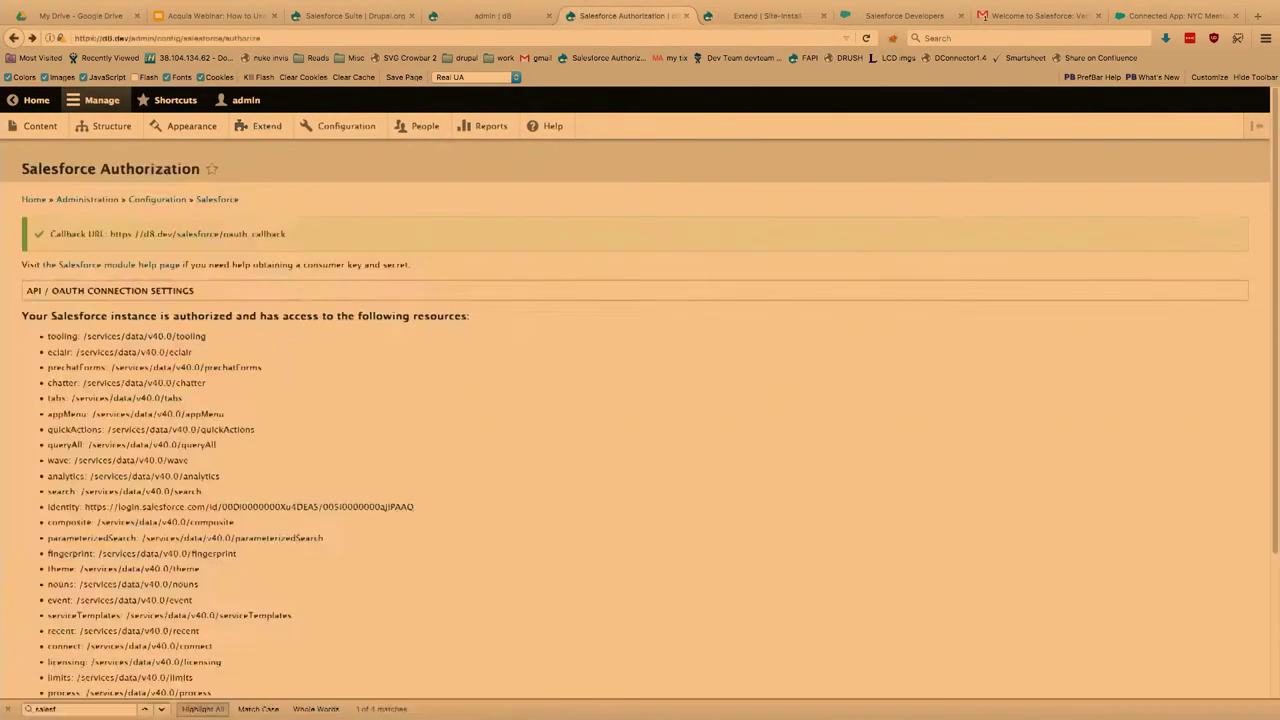
pyautogui.click(168, 291)
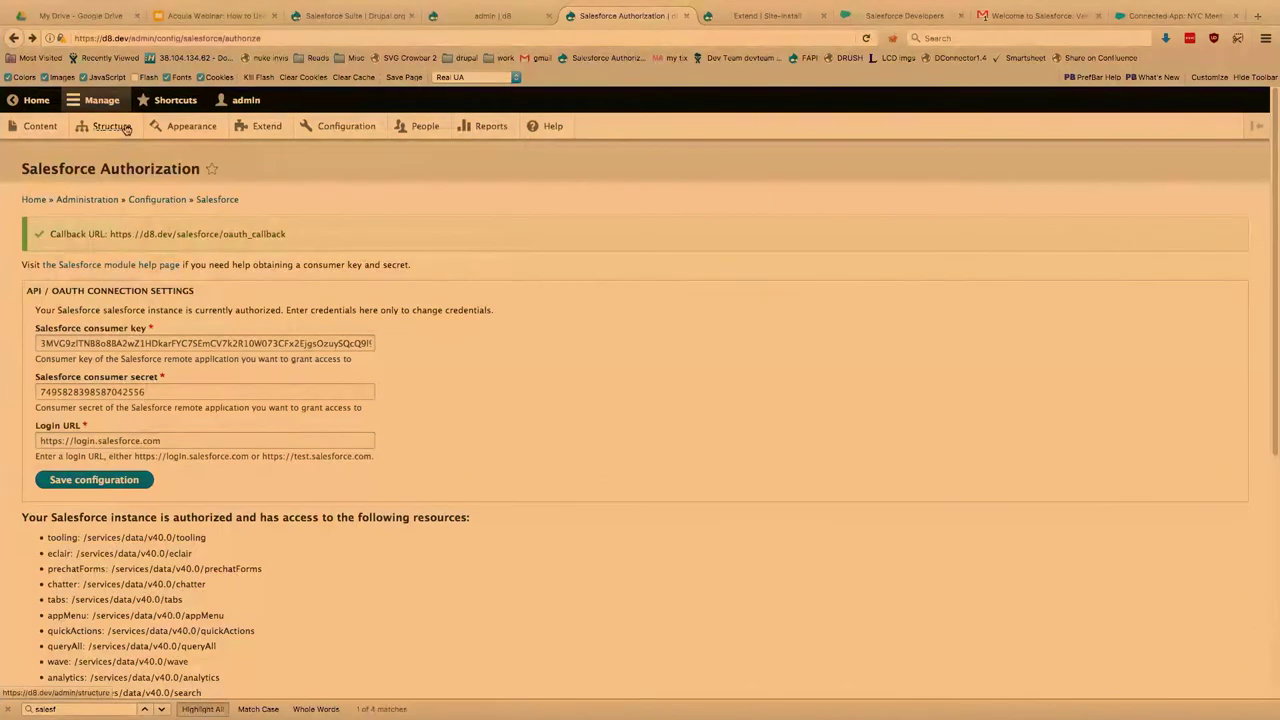
pyautogui.click(226, 38)
pyautogui.click(116, 134)
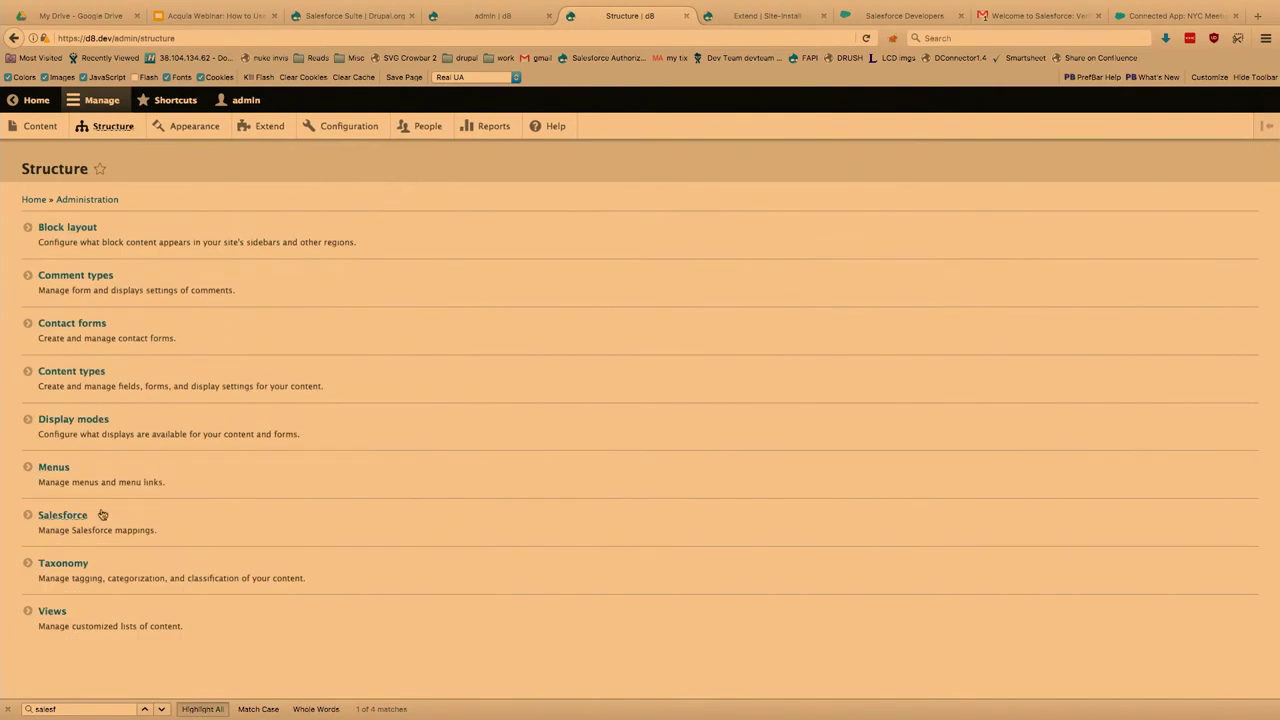
# Step: Open the Salesforce Example Contact mapping's Properties and expand its Drupal entity and Salesforce object settings
pyautogui.click(101, 515)
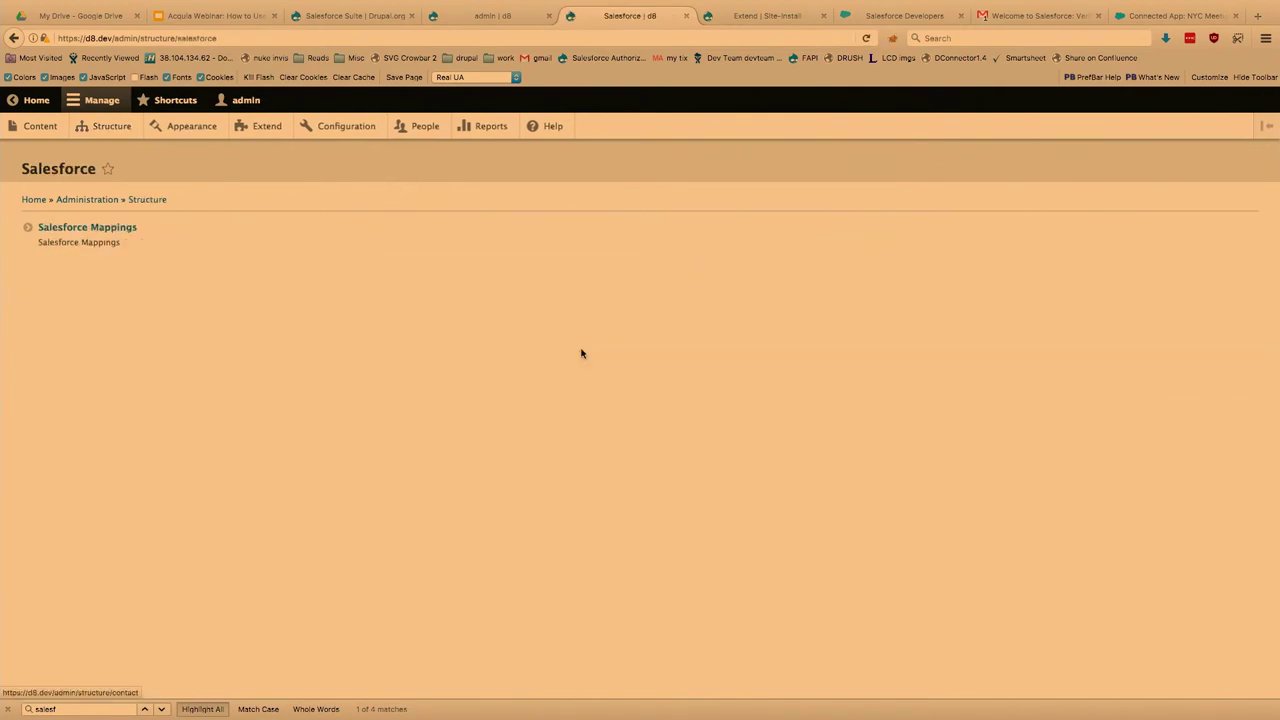
pyautogui.click(125, 245)
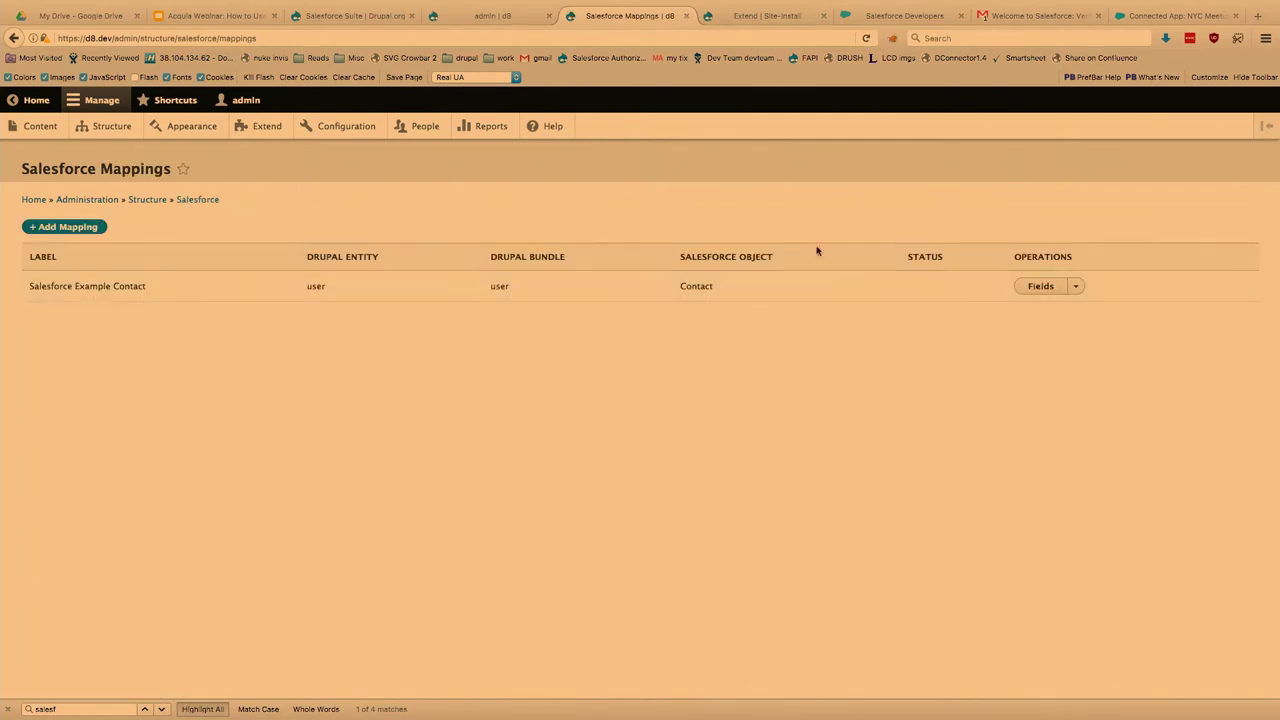
pyautogui.click(1078, 288)
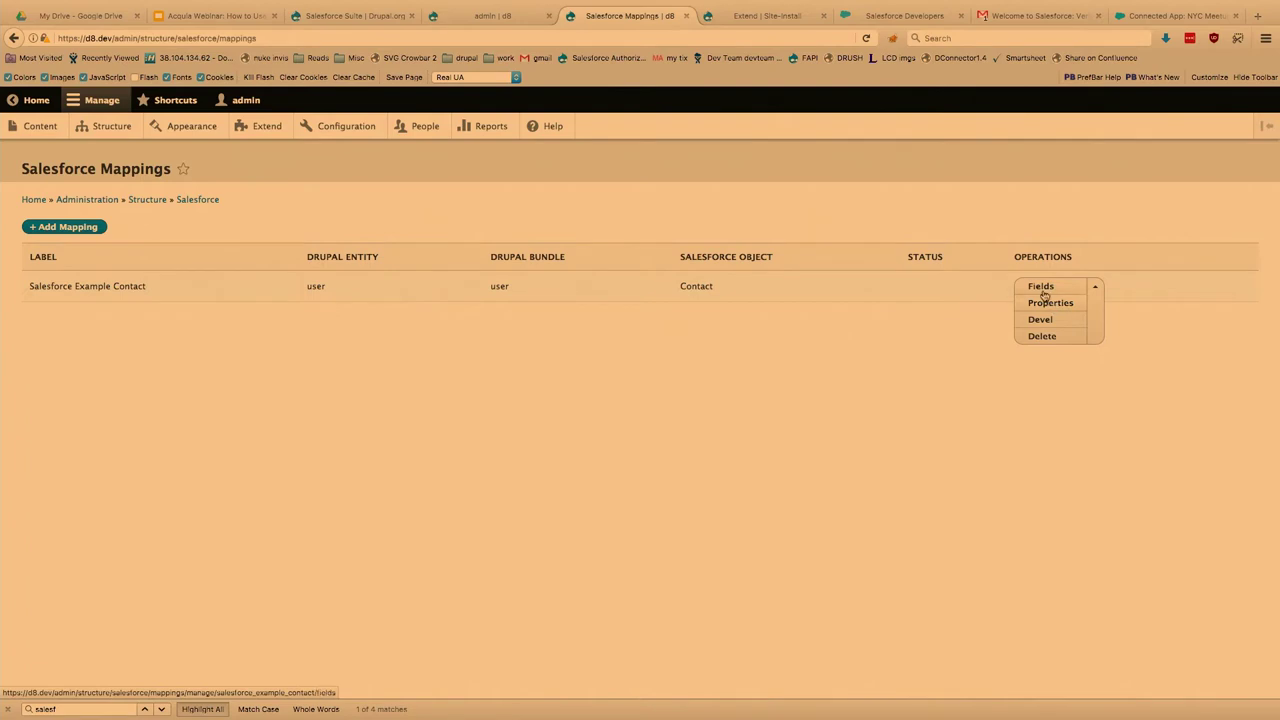
pyautogui.click(1045, 305)
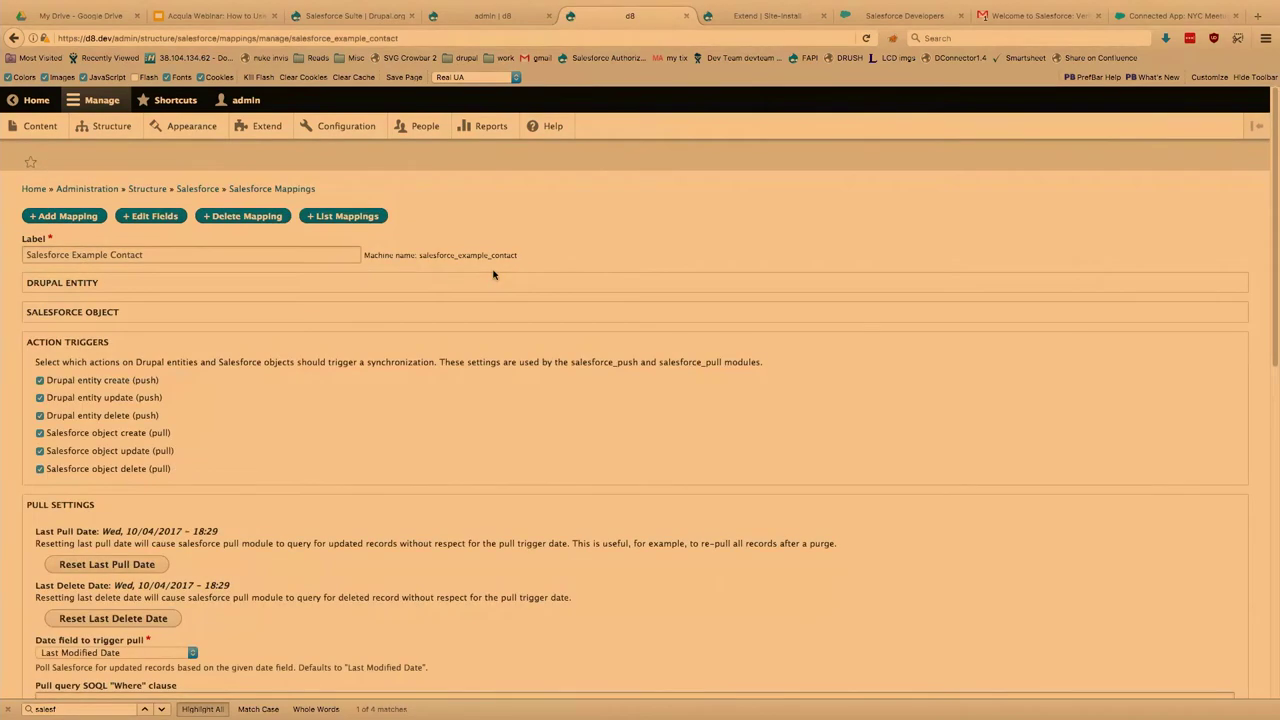
pyautogui.click(78, 313)
pyautogui.click(66, 285)
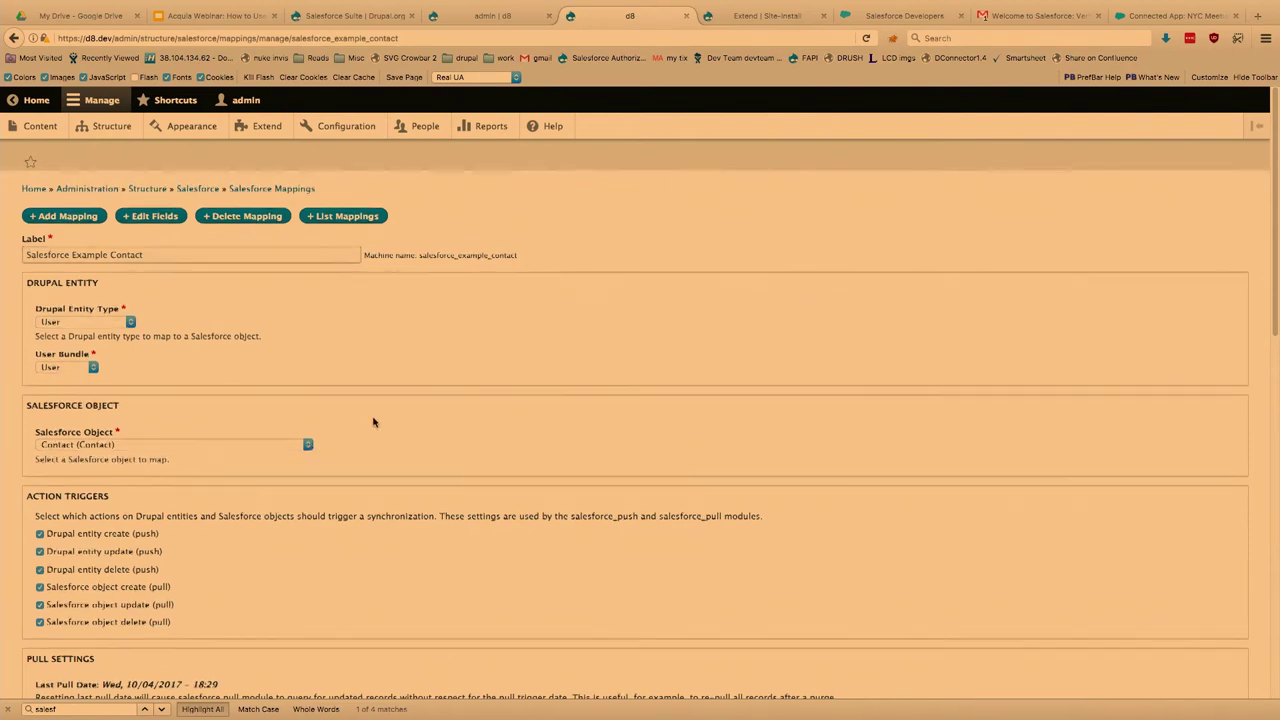
# Step: Enlarge the form and review the action triggers, leaving every trigger enabled
pyautogui.scroll(-1, 370, 422)
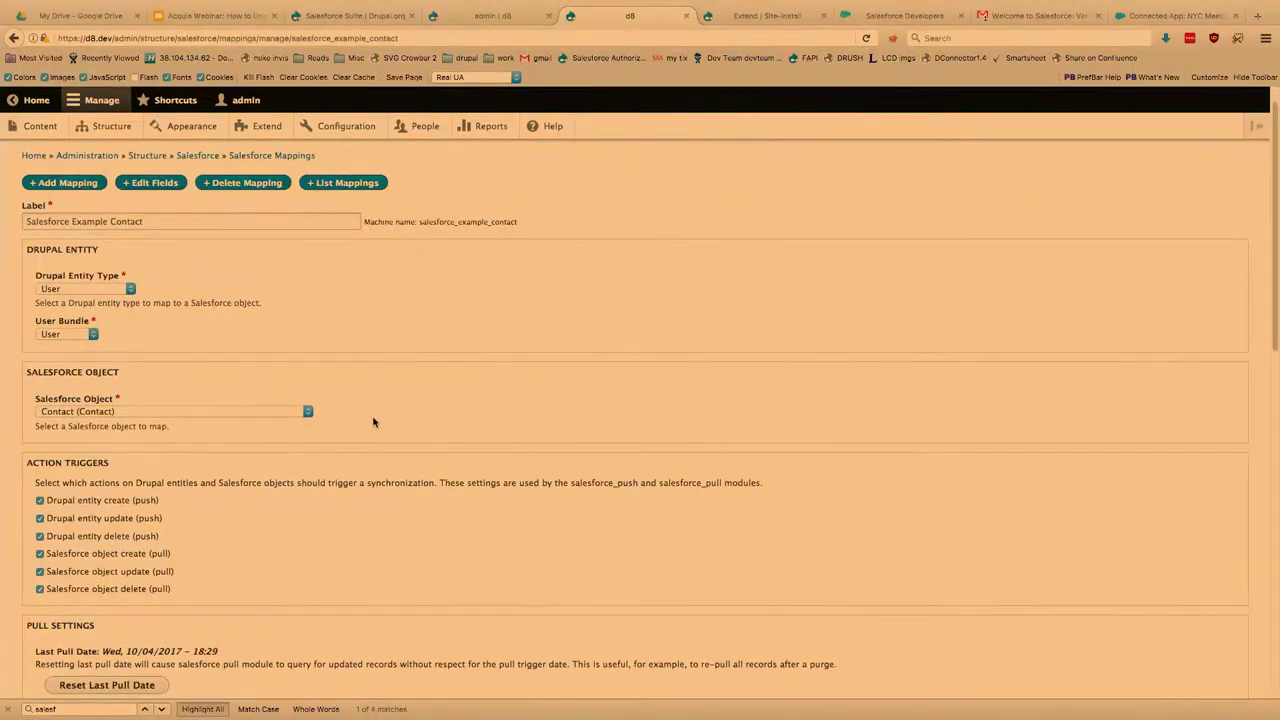
pyautogui.scroll(-1, 373, 422)
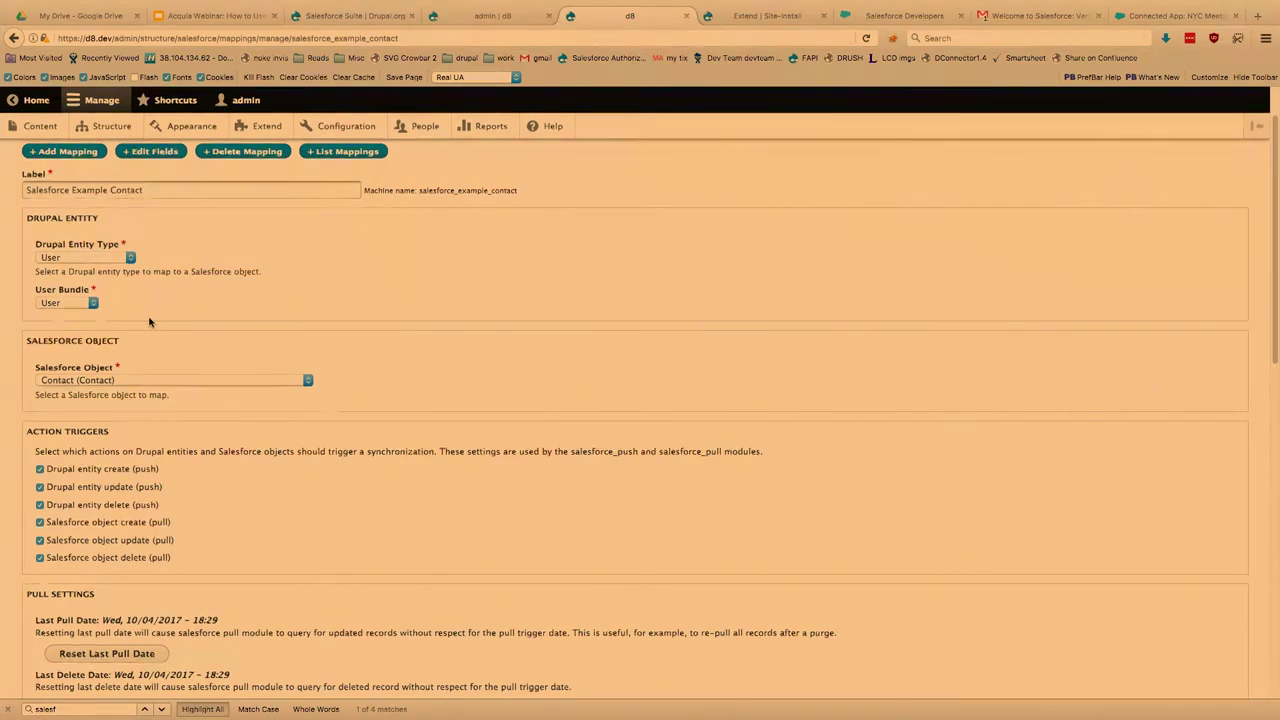
pyautogui.press('super+plus')
pyautogui.press('super+plus')
pyautogui.press('super+plus')
pyautogui.press('super+plus')
pyautogui.press('super+plus')
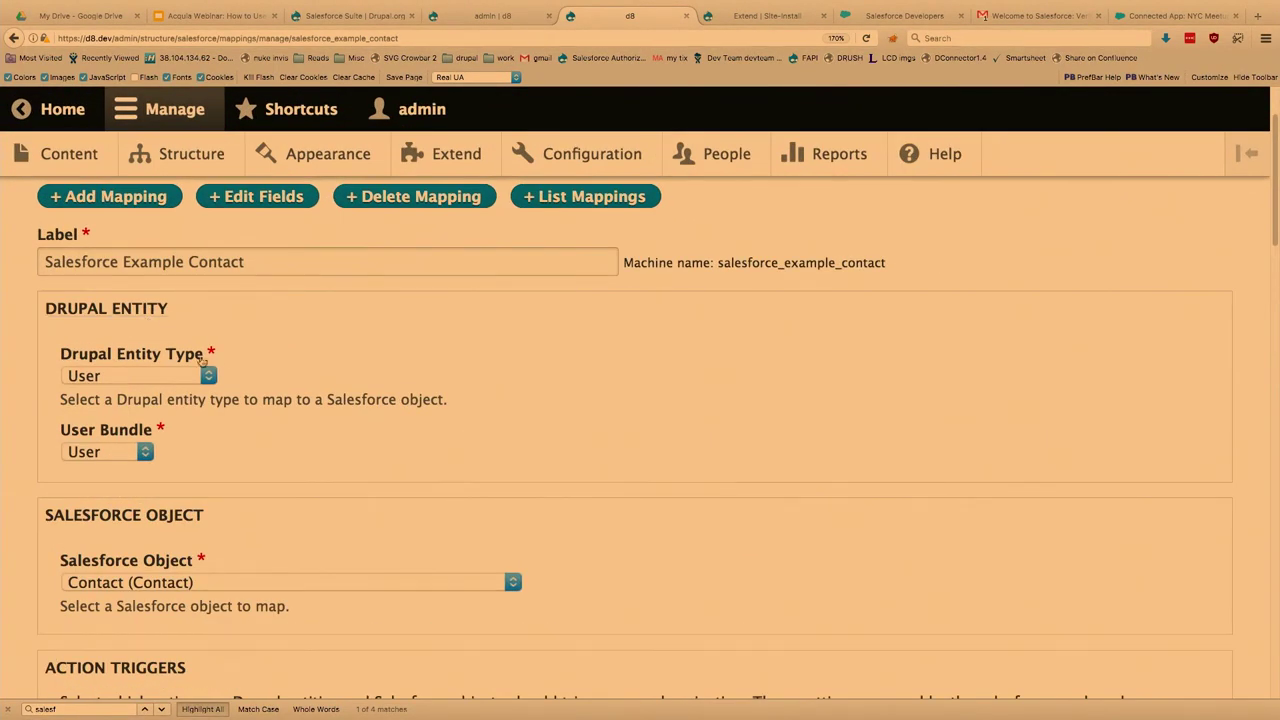
pyautogui.scroll(-1, 244, 360)
pyautogui.scroll(-1, 243, 360)
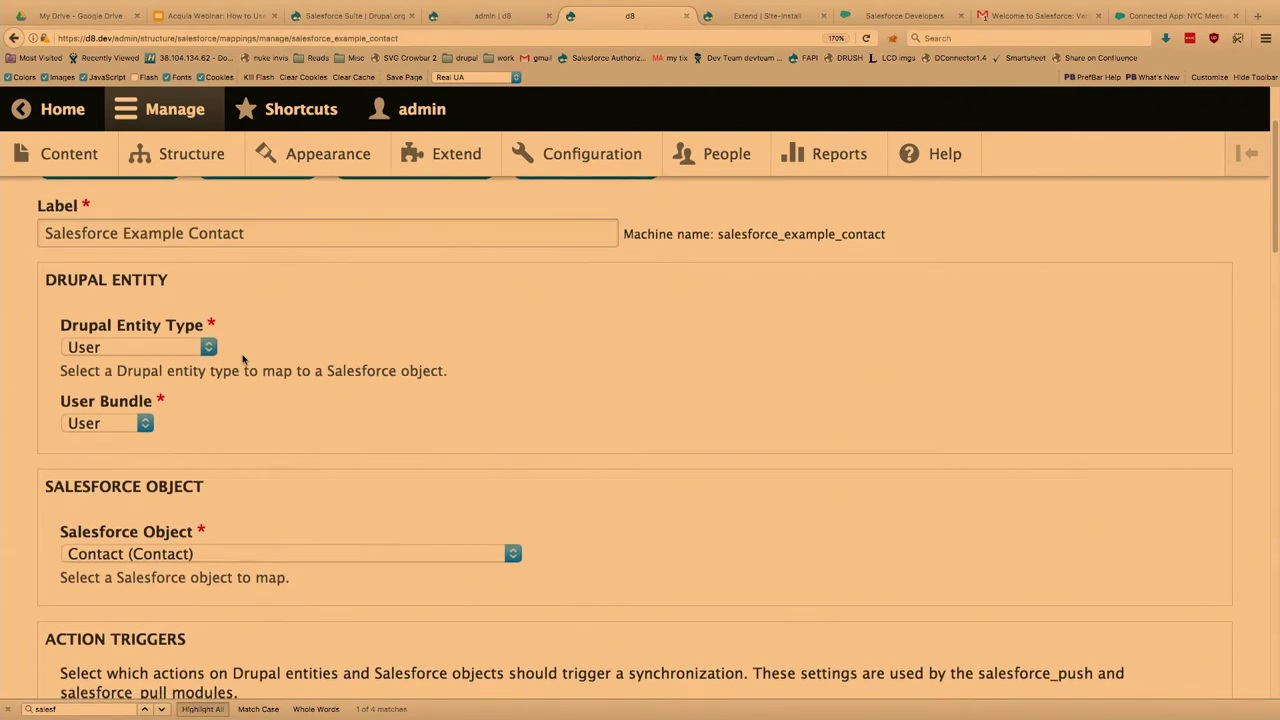
pyautogui.scroll(-6, 243, 360)
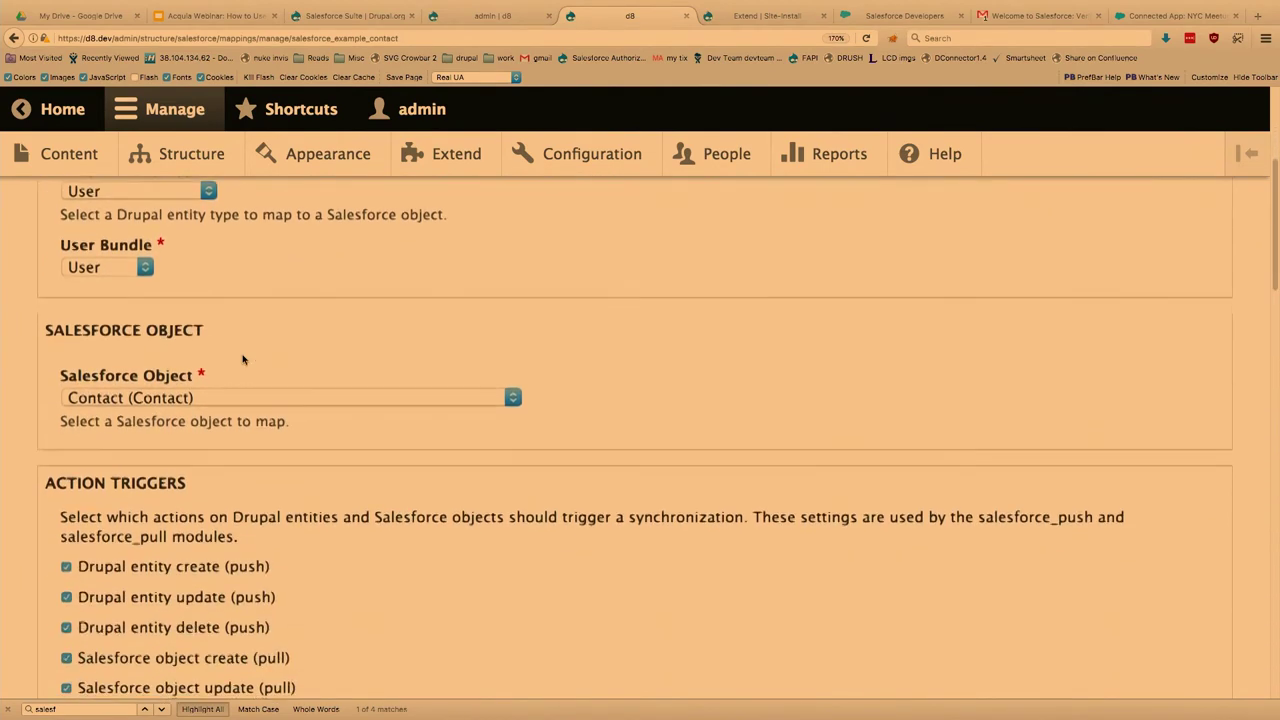
pyautogui.scroll(-3, 243, 360)
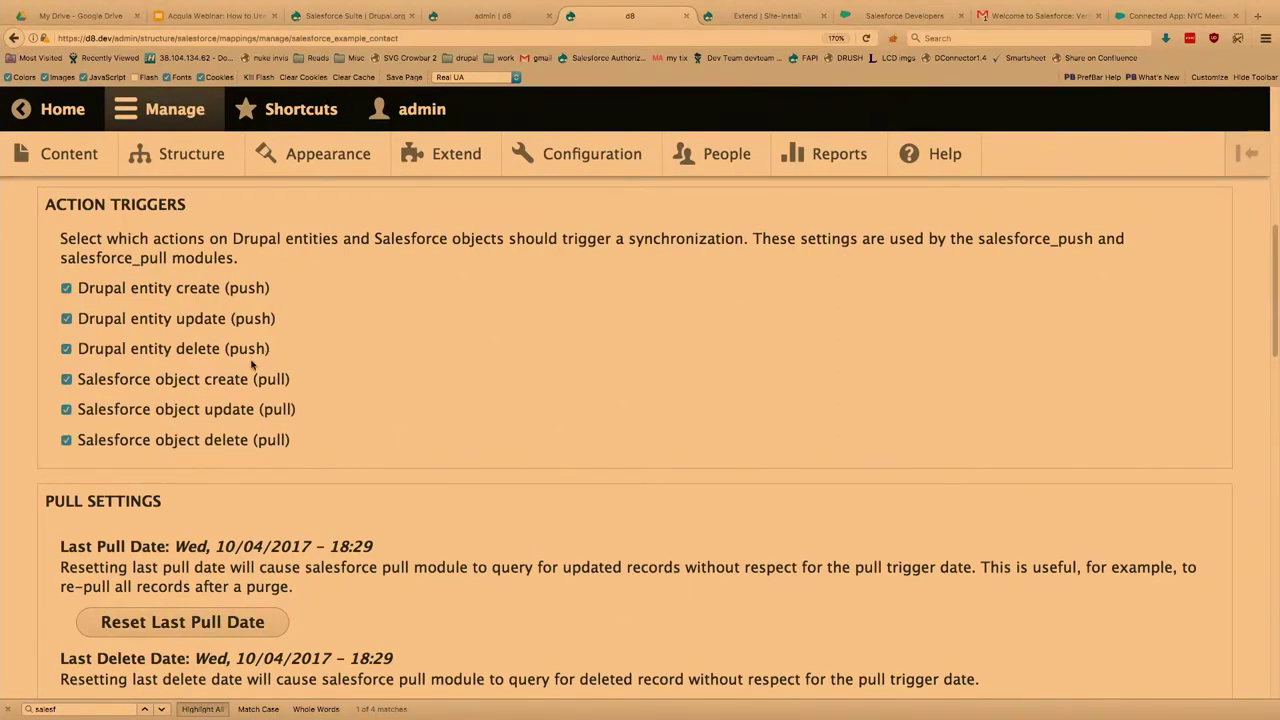
pyautogui.scroll(-1, 242, 462)
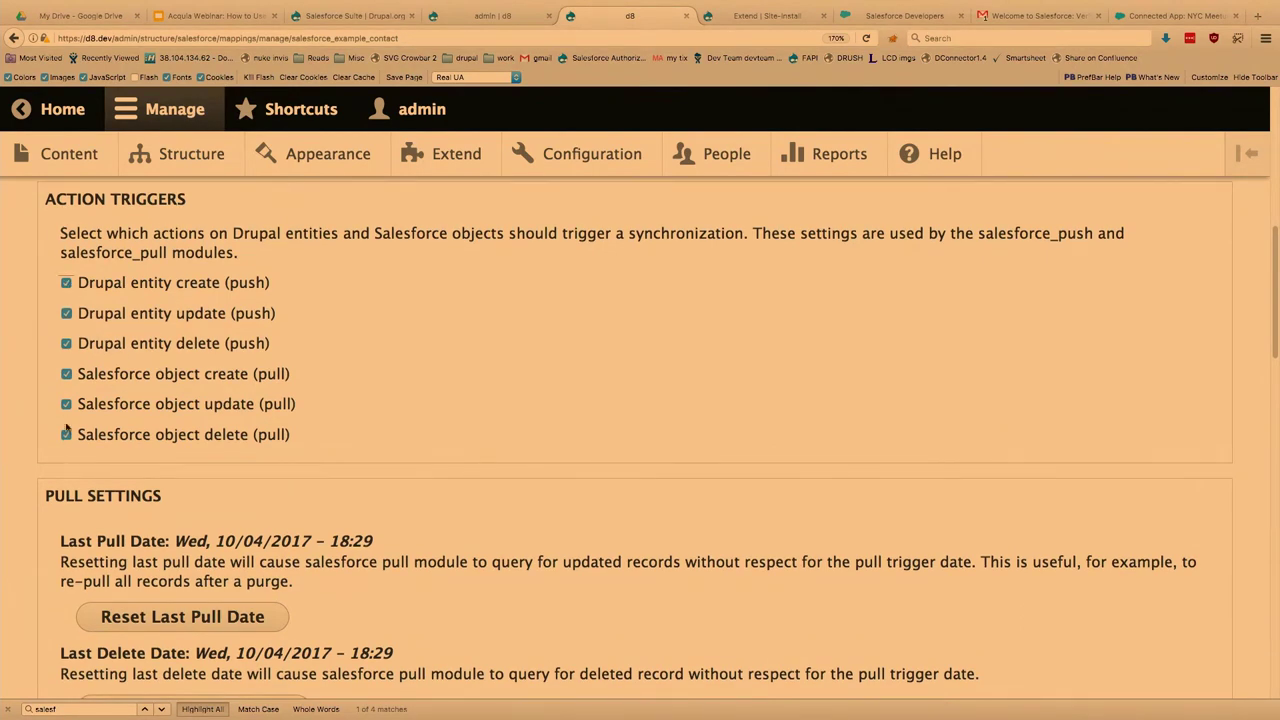
pyautogui.moveTo(68, 286)
pyautogui.mouseDown()
pyautogui.moveTo(70, 428)
pyautogui.moveTo(66, 313)
pyautogui.moveTo(49, 280)
pyautogui.mouseUp()
pyautogui.click(66, 284)
# Step: Review the Pull Settings and Push Settings sections, leaving both expanded
pyautogui.scroll(-1, 230, 375)
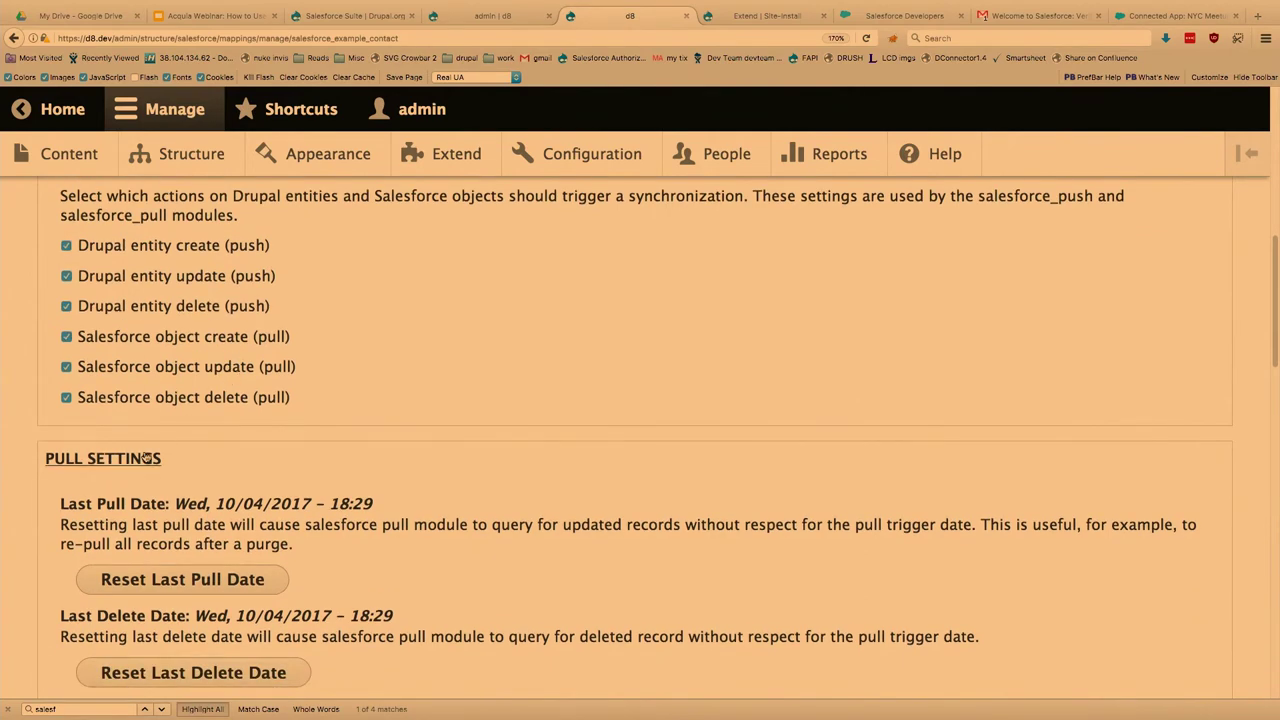
pyautogui.scroll(-2, 145, 455)
pyautogui.scroll(-2, 145, 455)
pyautogui.click(148, 330)
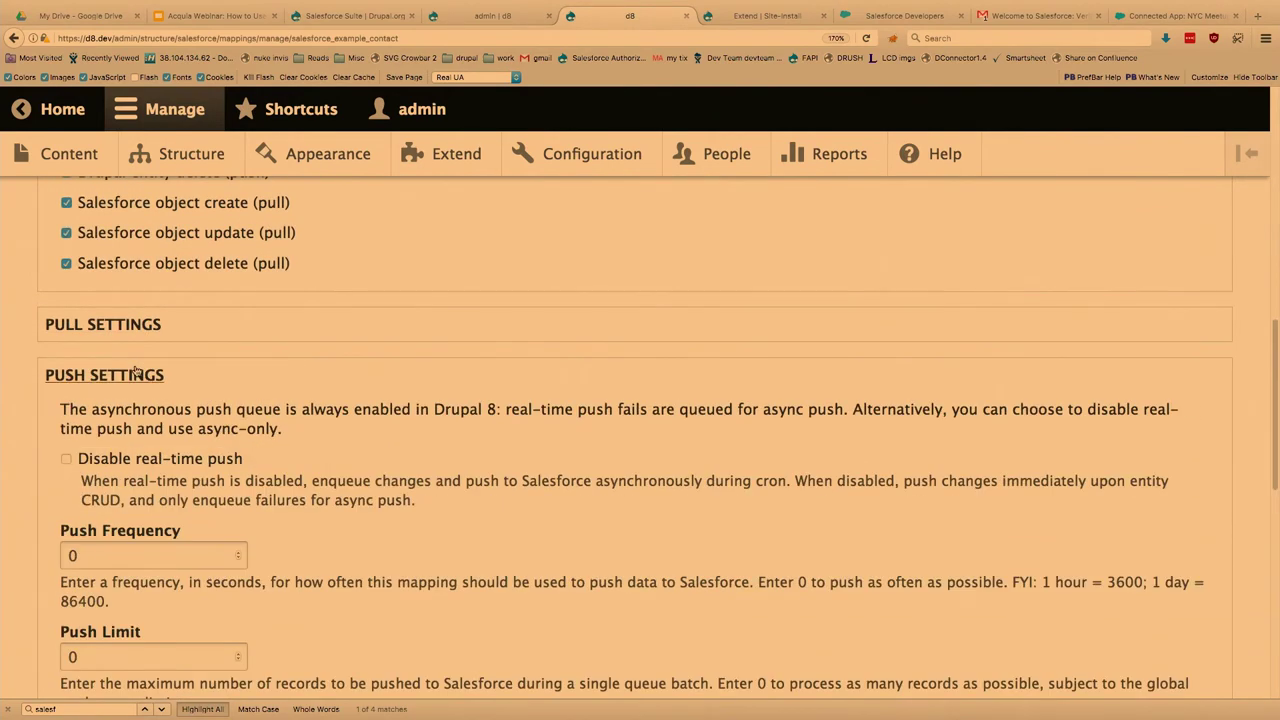
pyautogui.click(136, 372)
pyautogui.click(136, 375)
pyautogui.click(138, 376)
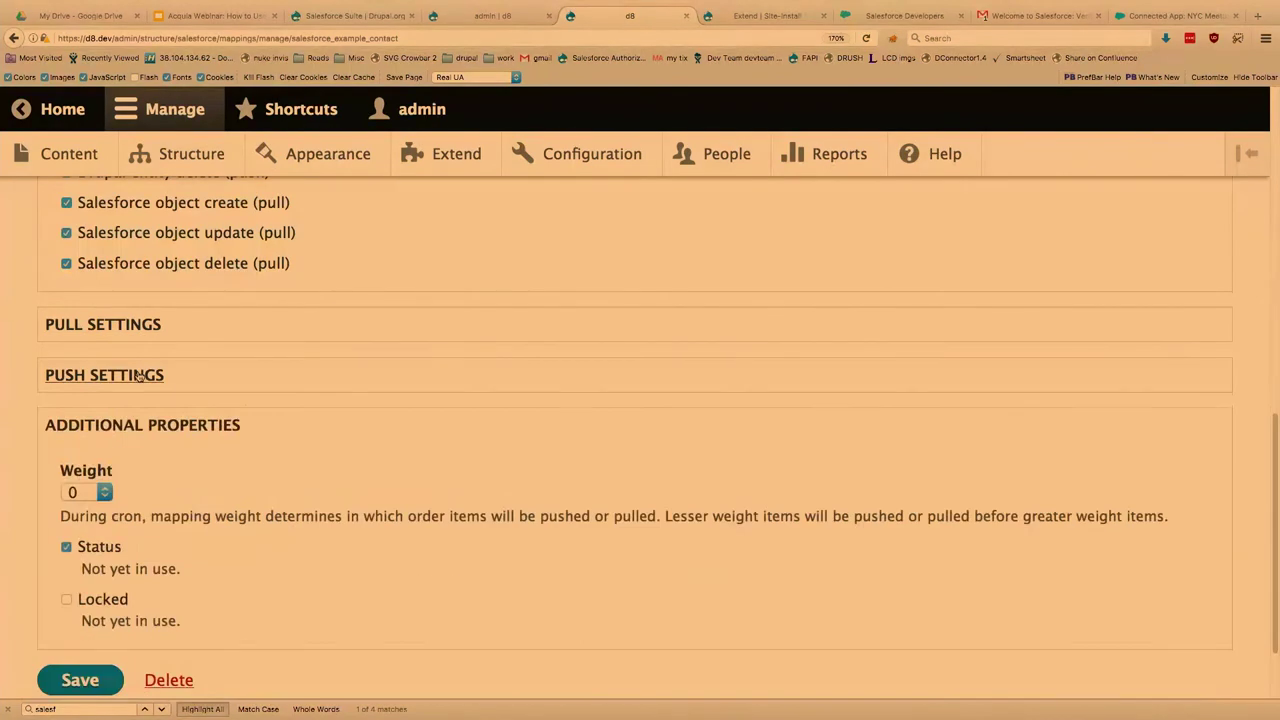
pyautogui.scroll(-1, 115, 538)
pyautogui.scroll(15, 125, 552)
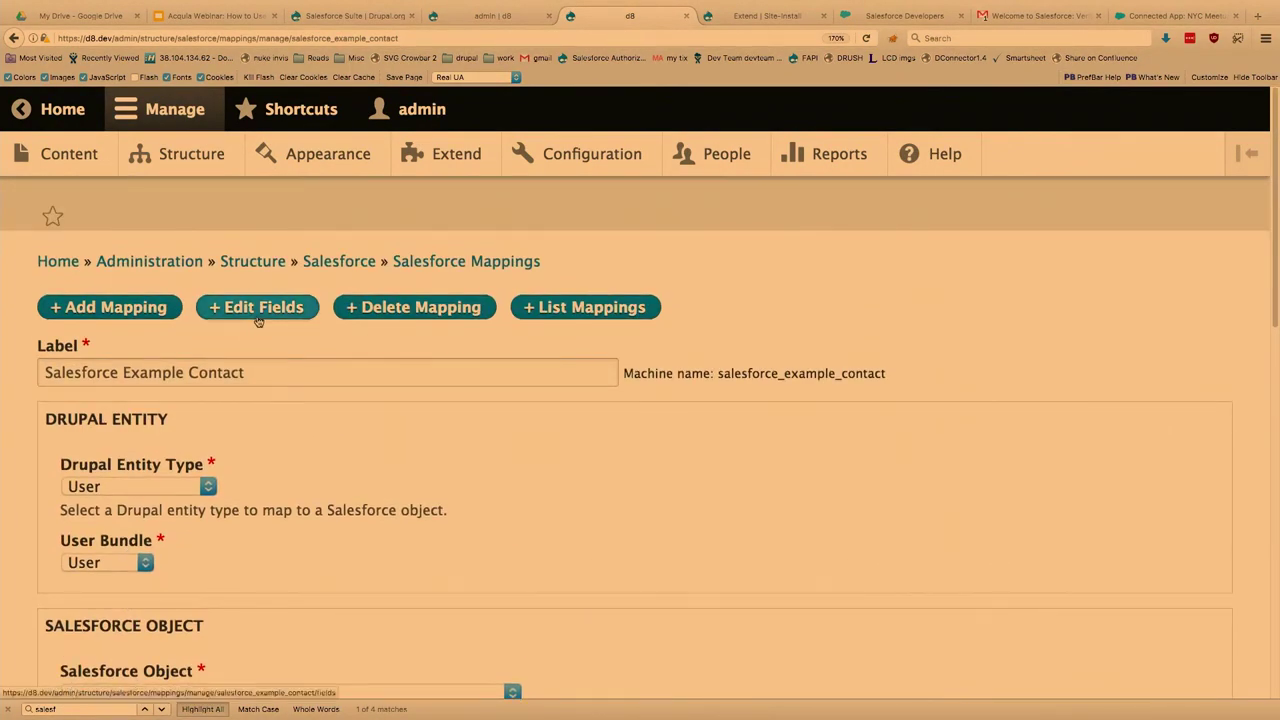
pyautogui.scroll(-10, 257, 320)
pyautogui.click(150, 391)
pyautogui.click(65, 341)
pyautogui.scroll(-5, 143, 349)
pyautogui.scroll(-4, 143, 349)
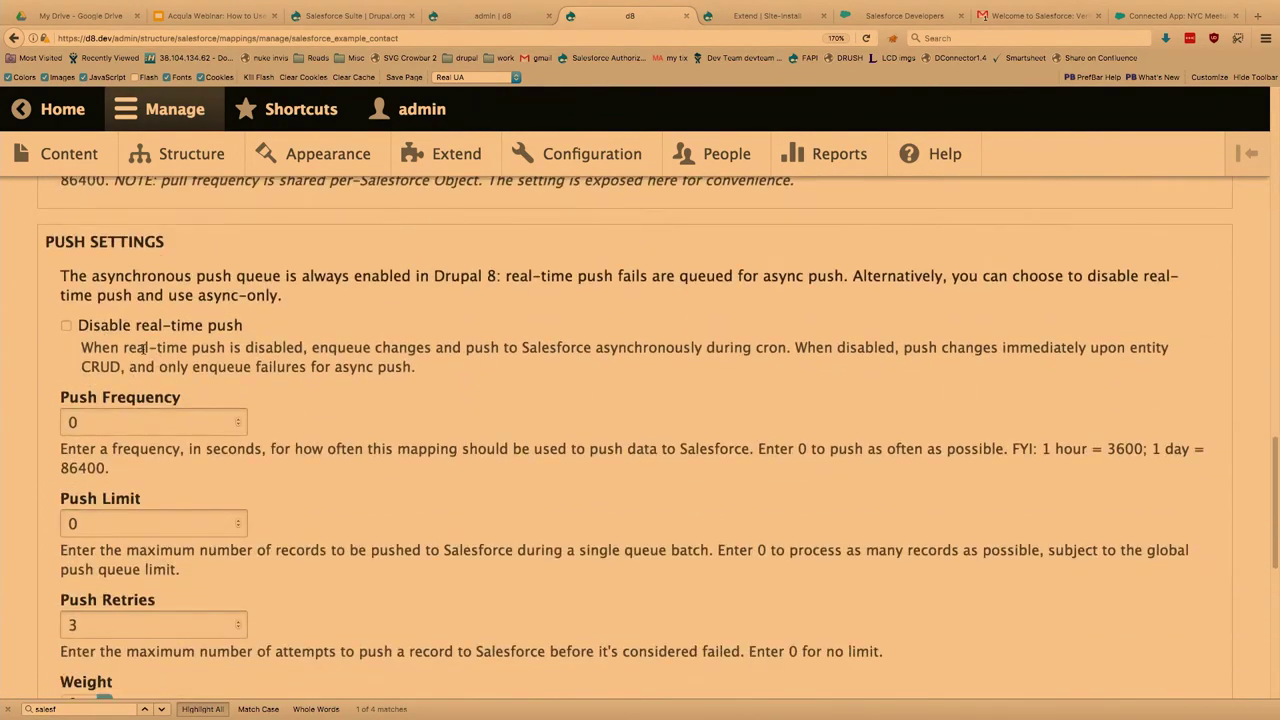
pyautogui.scroll(9, 143, 349)
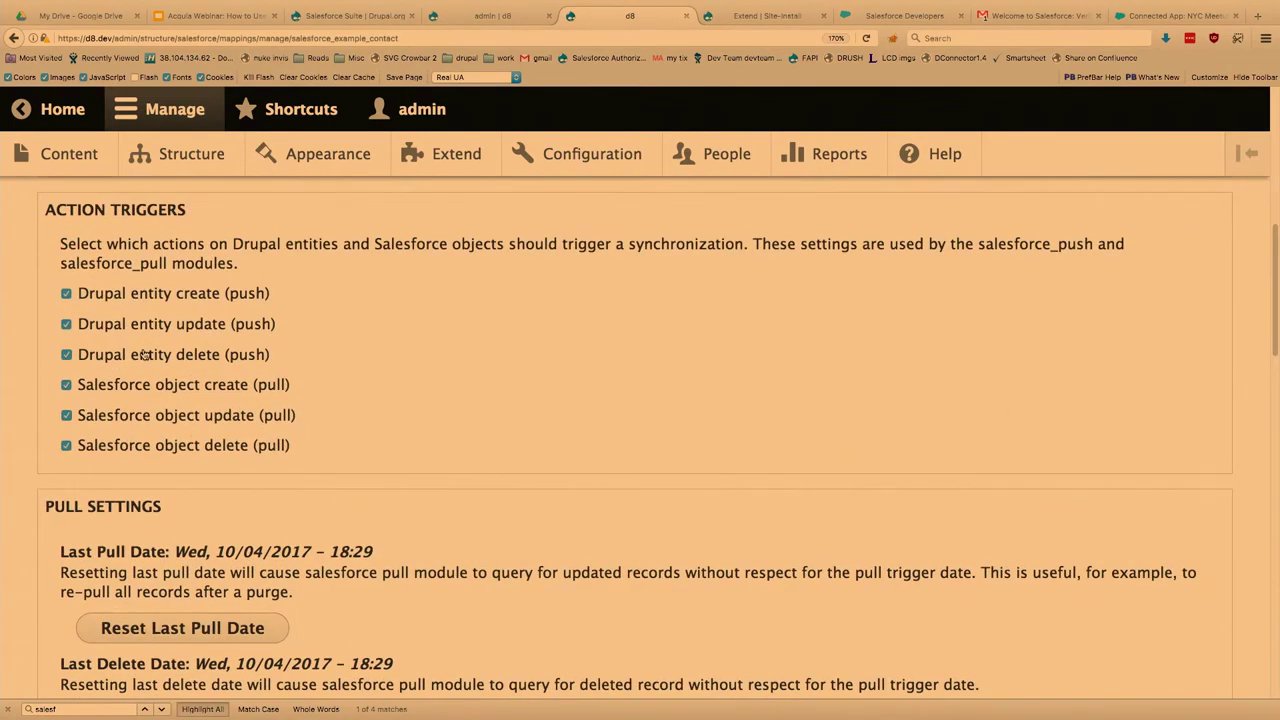
pyautogui.scroll(10, 143, 354)
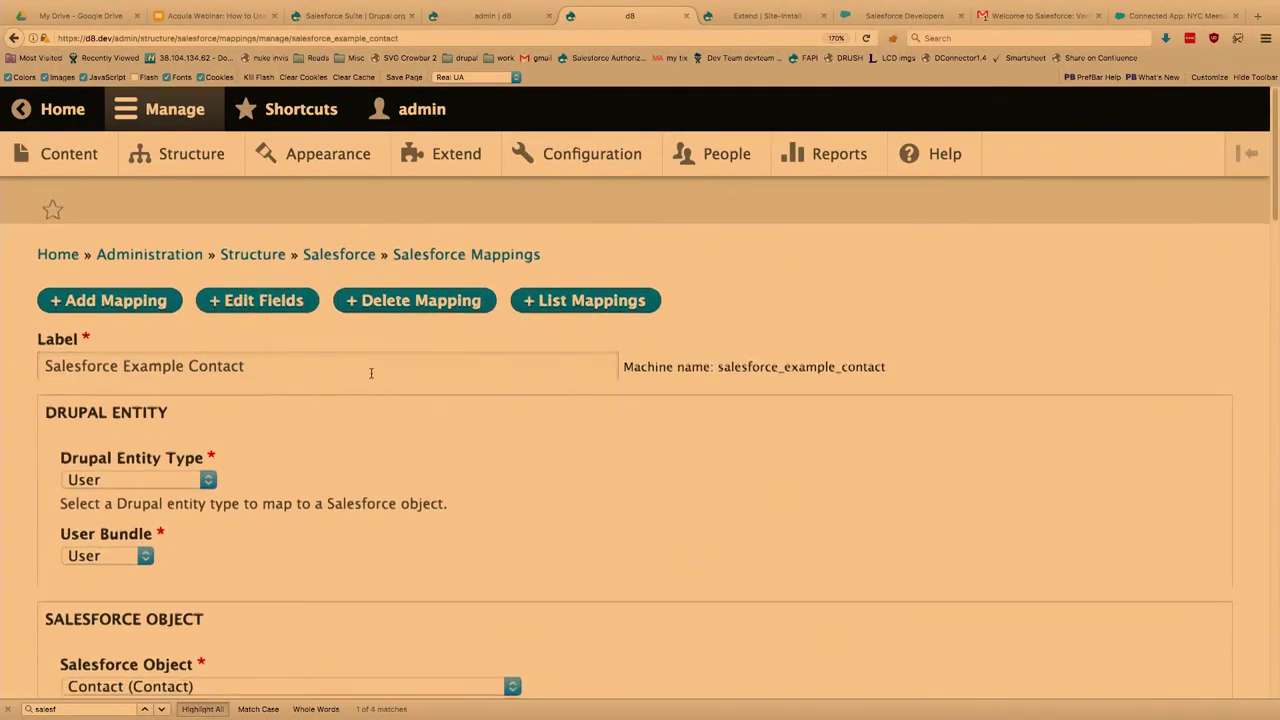
# Step: Open + Edit Fields and scroll through the Email, Last Name, Lead Source and interests mappings
pyautogui.click(270, 300)
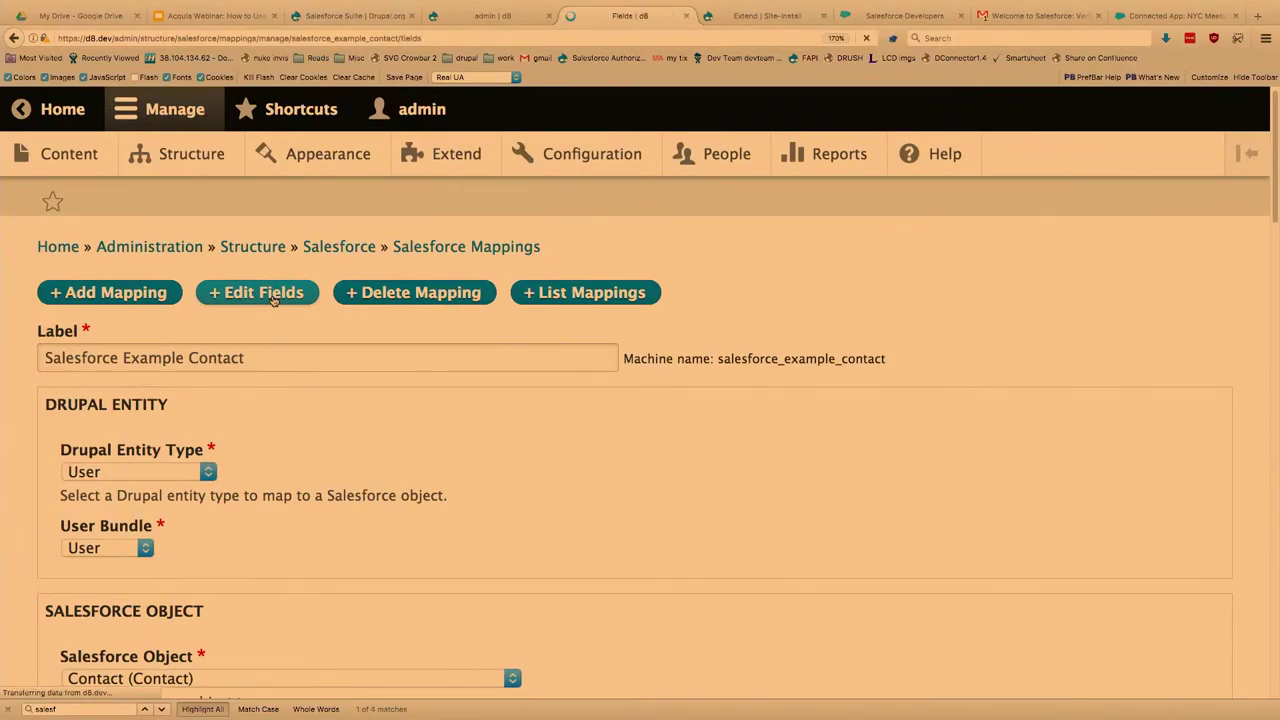
pyautogui.scroll(-5, 507, 372)
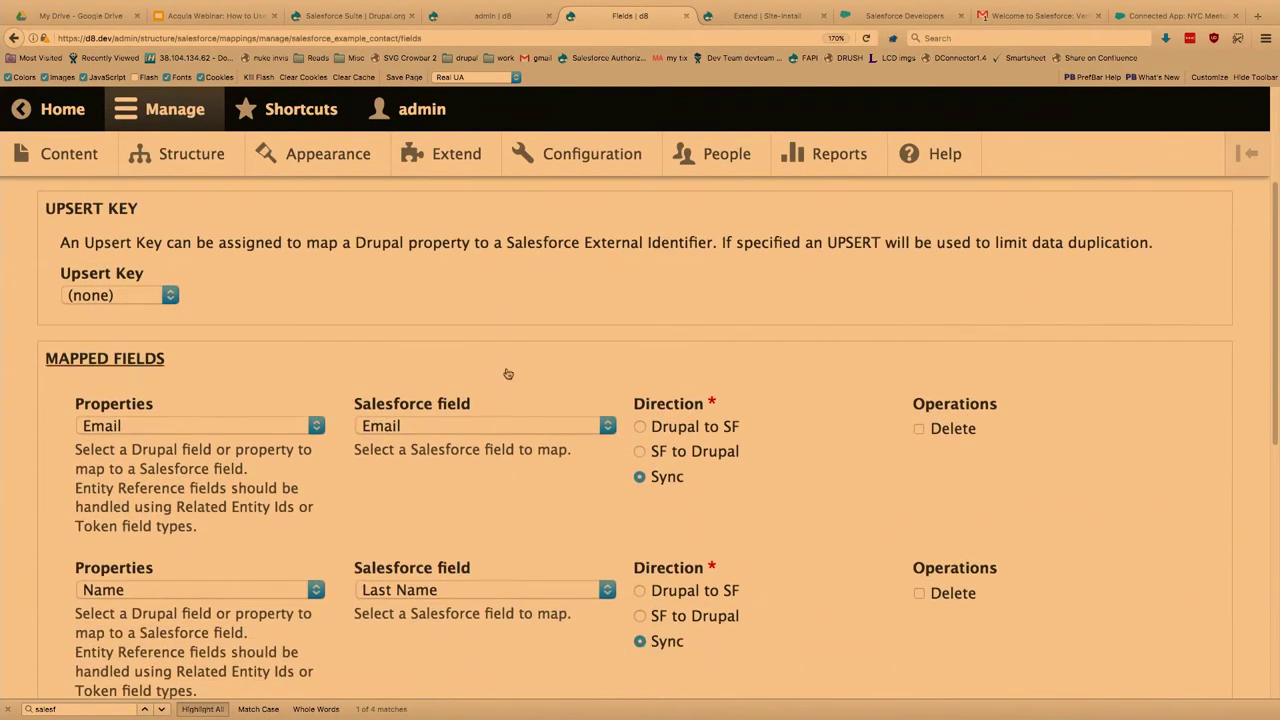
pyautogui.scroll(-1, 507, 372)
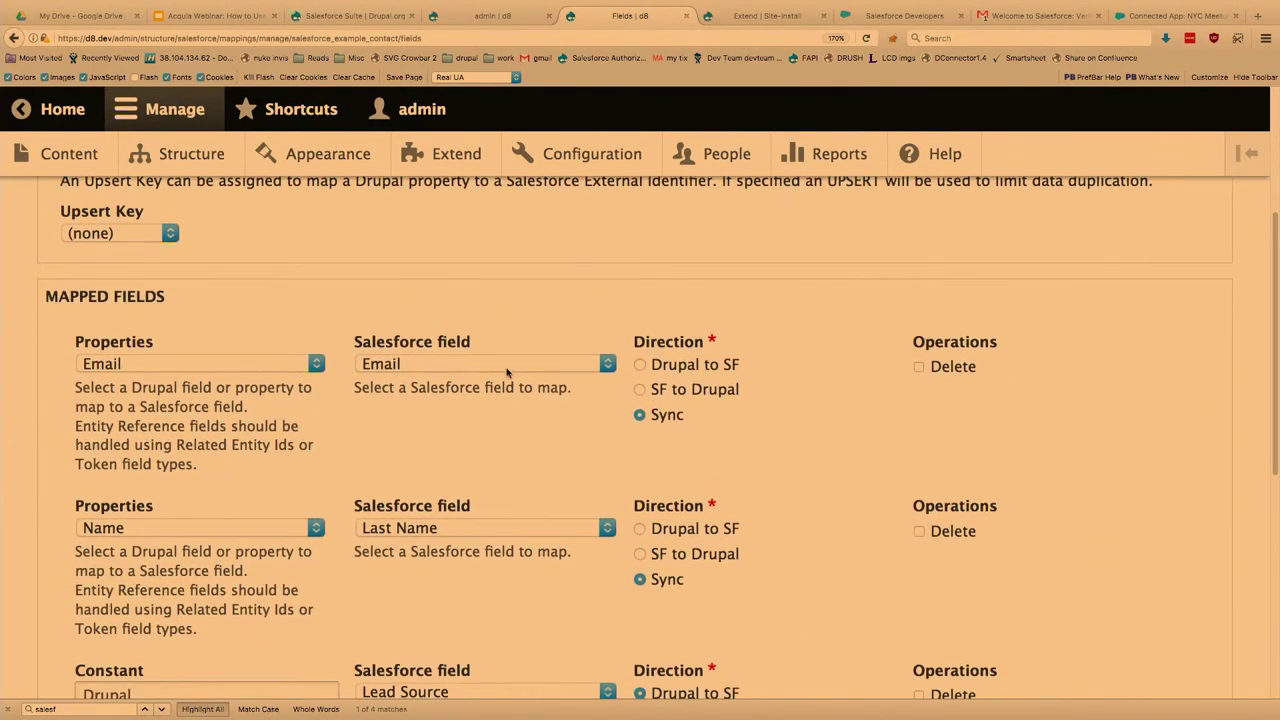
pyautogui.scroll(-3, 507, 372)
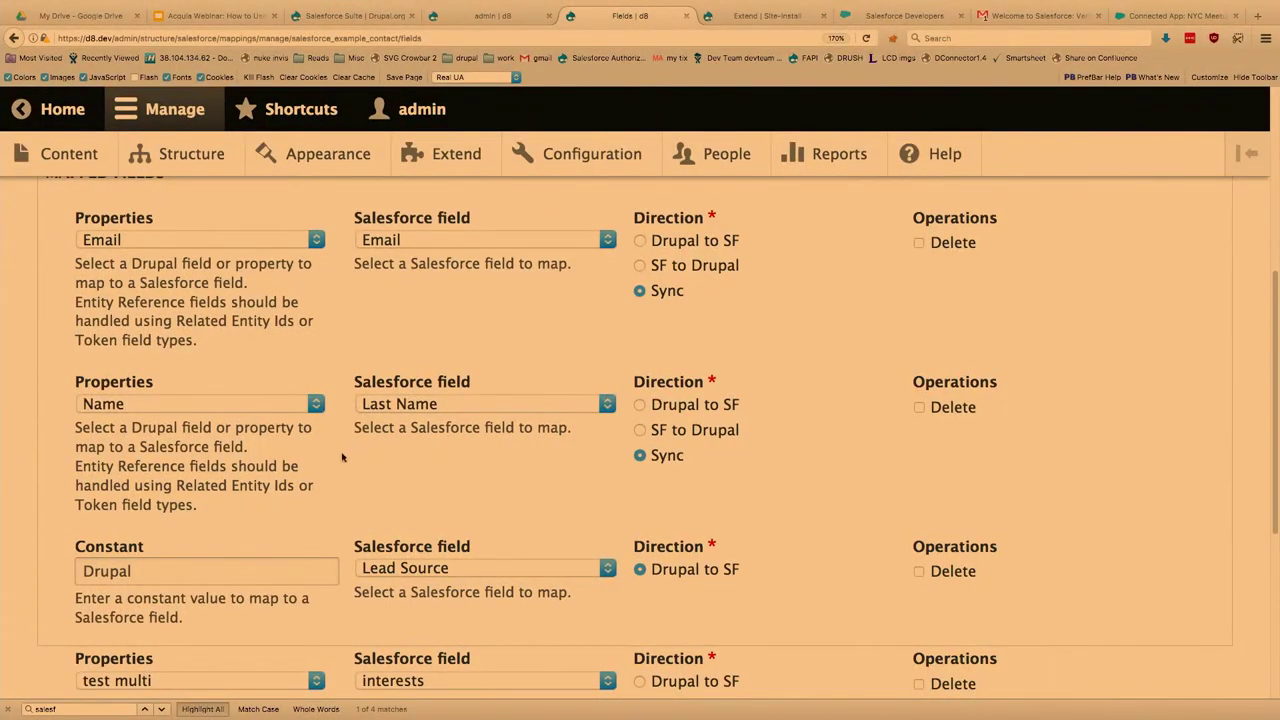
pyautogui.scroll(-2, 342, 457)
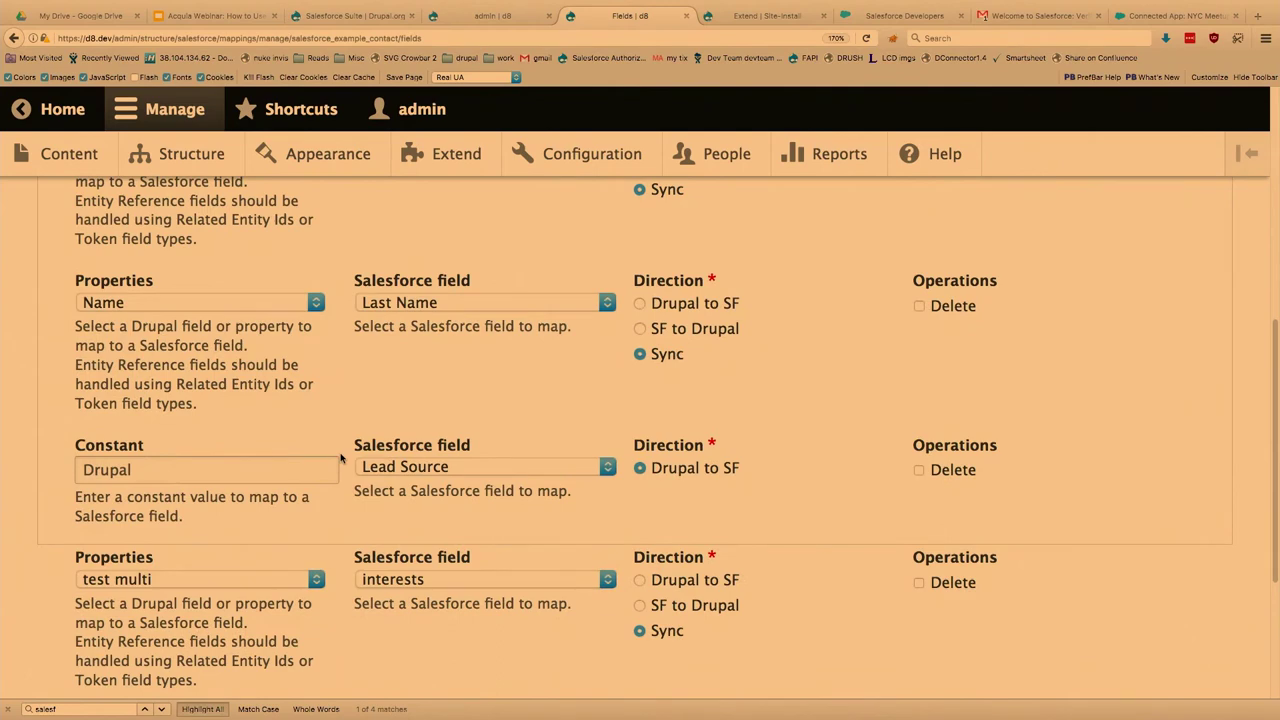
pyautogui.scroll(-1, 342, 457)
pyautogui.scroll(-1, 318, 486)
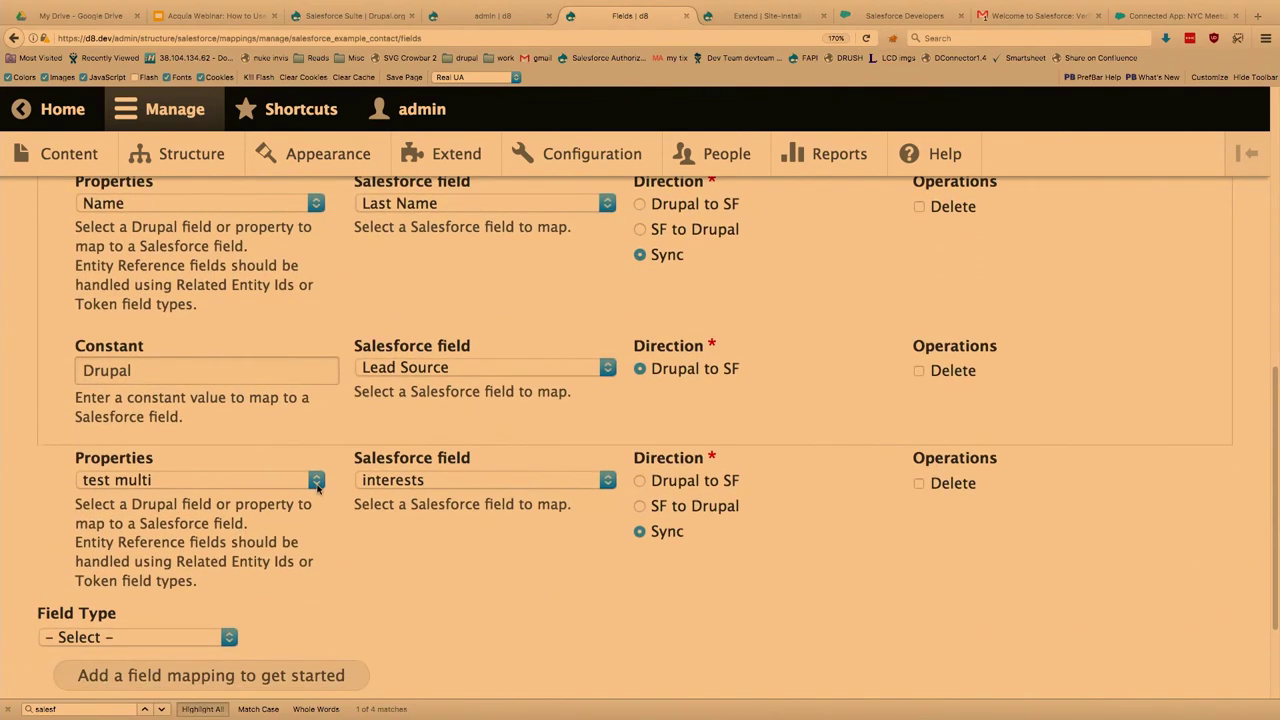
pyautogui.scroll(-2, 345, 522)
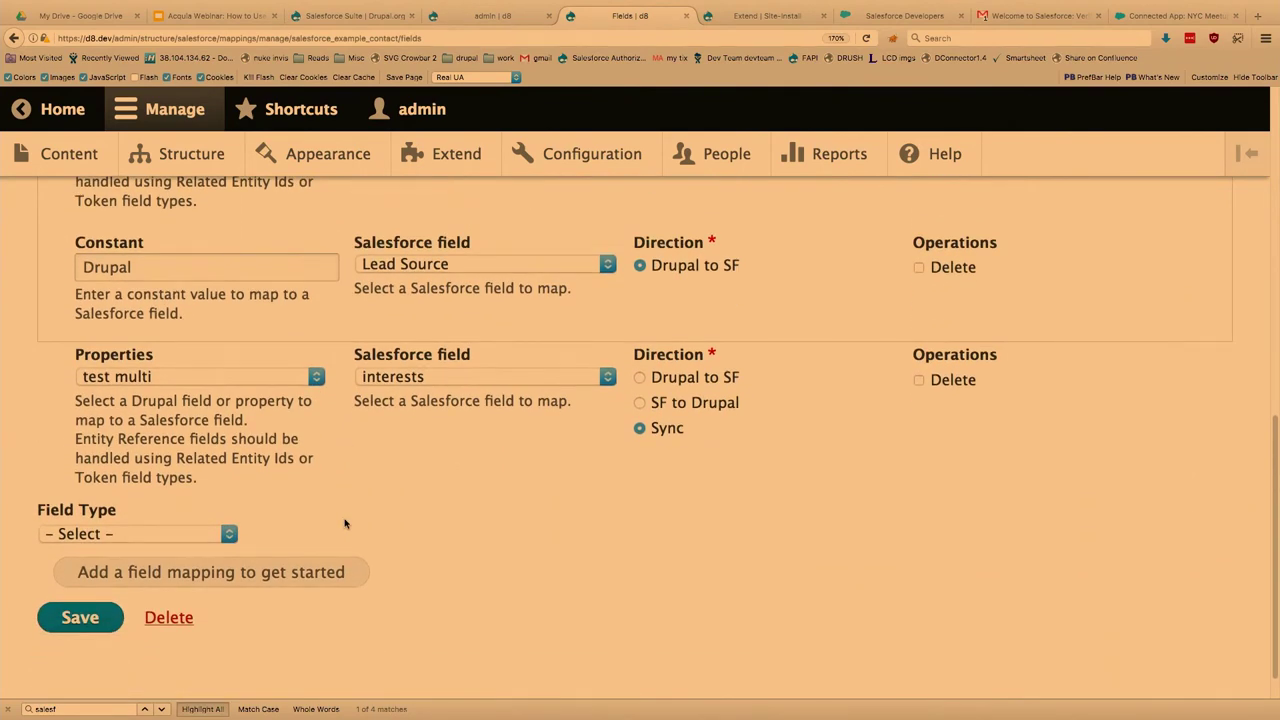
pyautogui.scroll(7, 345, 522)
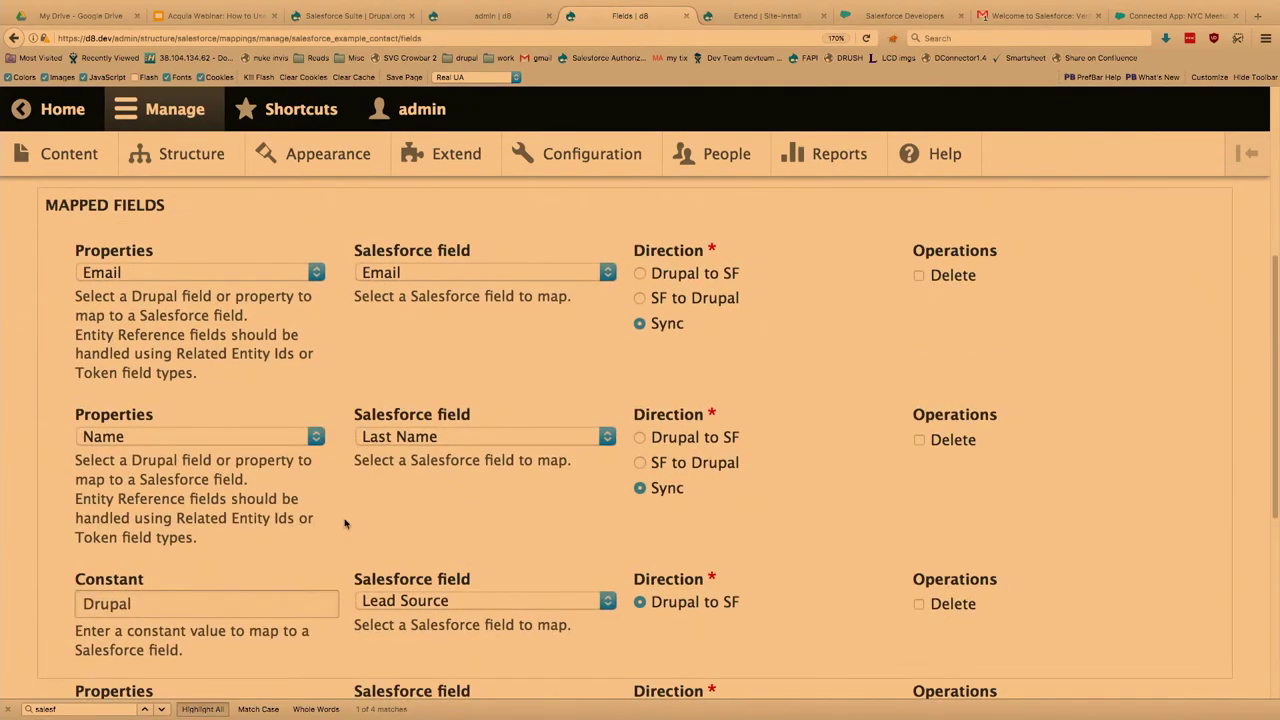
pyautogui.scroll(-5, 550, 430)
pyautogui.scroll(8, 320, 400)
pyautogui.scroll(5, 299, 392)
pyautogui.scroll(-7, 300, 393)
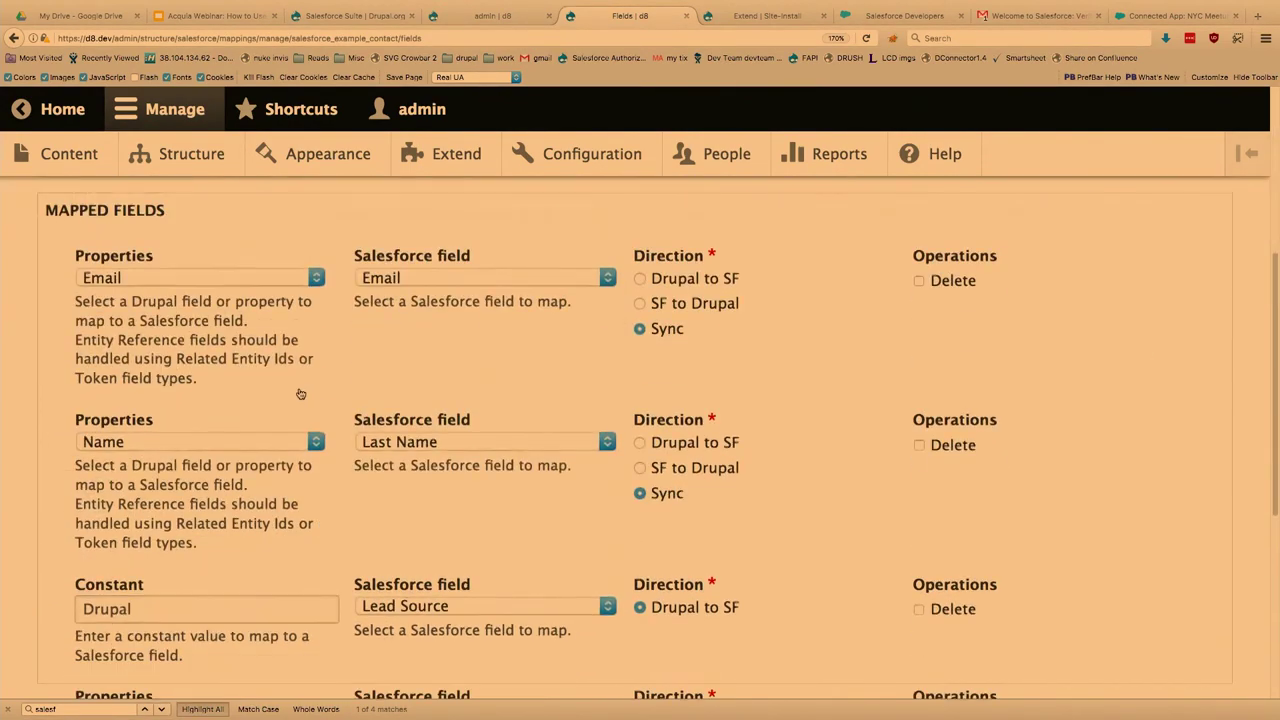
pyautogui.scroll(-8, 300, 394)
# Step: Set the new field mapping's type to Hardcoded Value
pyautogui.click(187, 493)
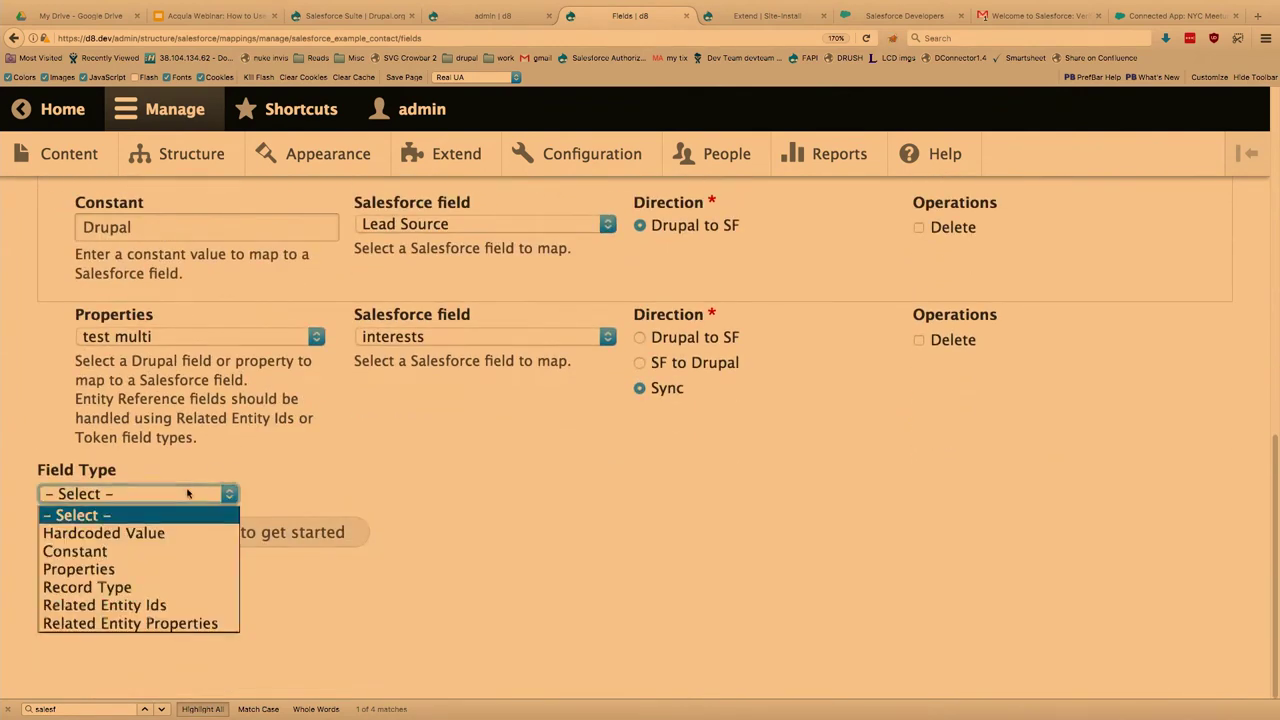
pyautogui.press('Down')
pyautogui.press('Down')
pyautogui.press('Down')
pyautogui.press('Down')
pyautogui.press('Down')
pyautogui.press('Up')
pyautogui.press('Up')
pyautogui.press('Up')
pyautogui.press('Up')
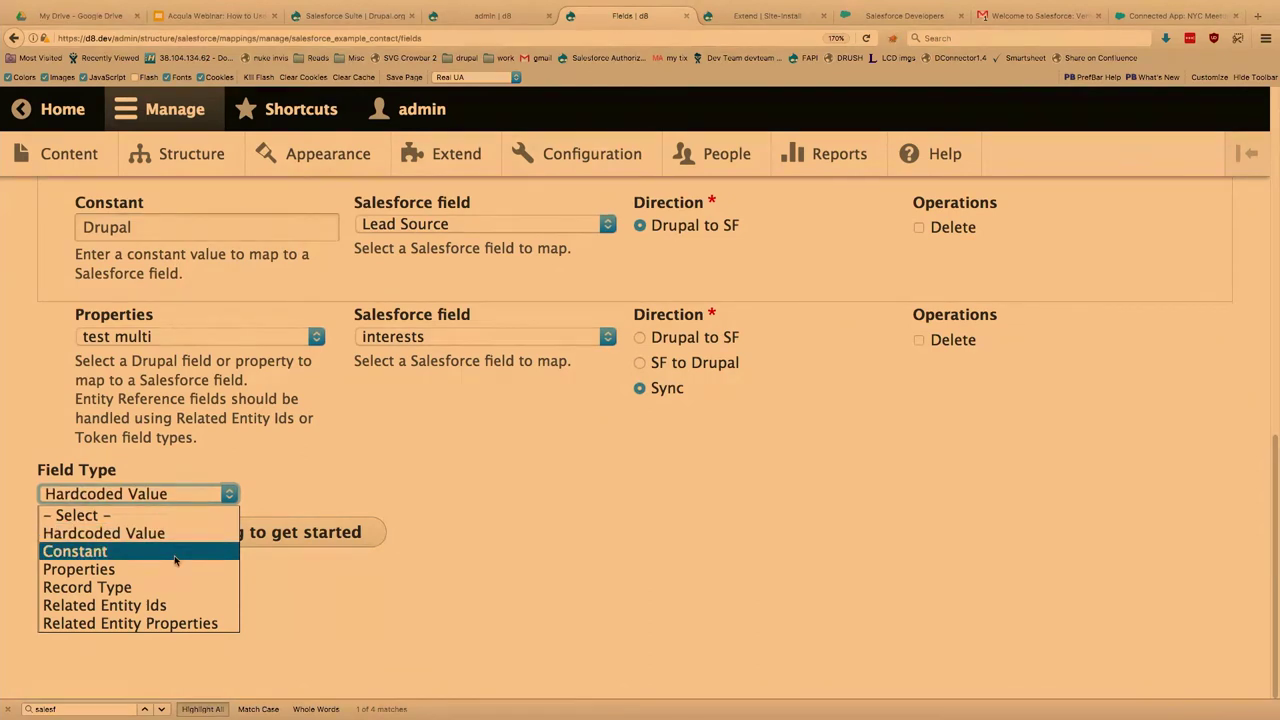
pyautogui.click(439, 478)
pyautogui.scroll(2, 439, 478)
pyautogui.scroll(5, 439, 478)
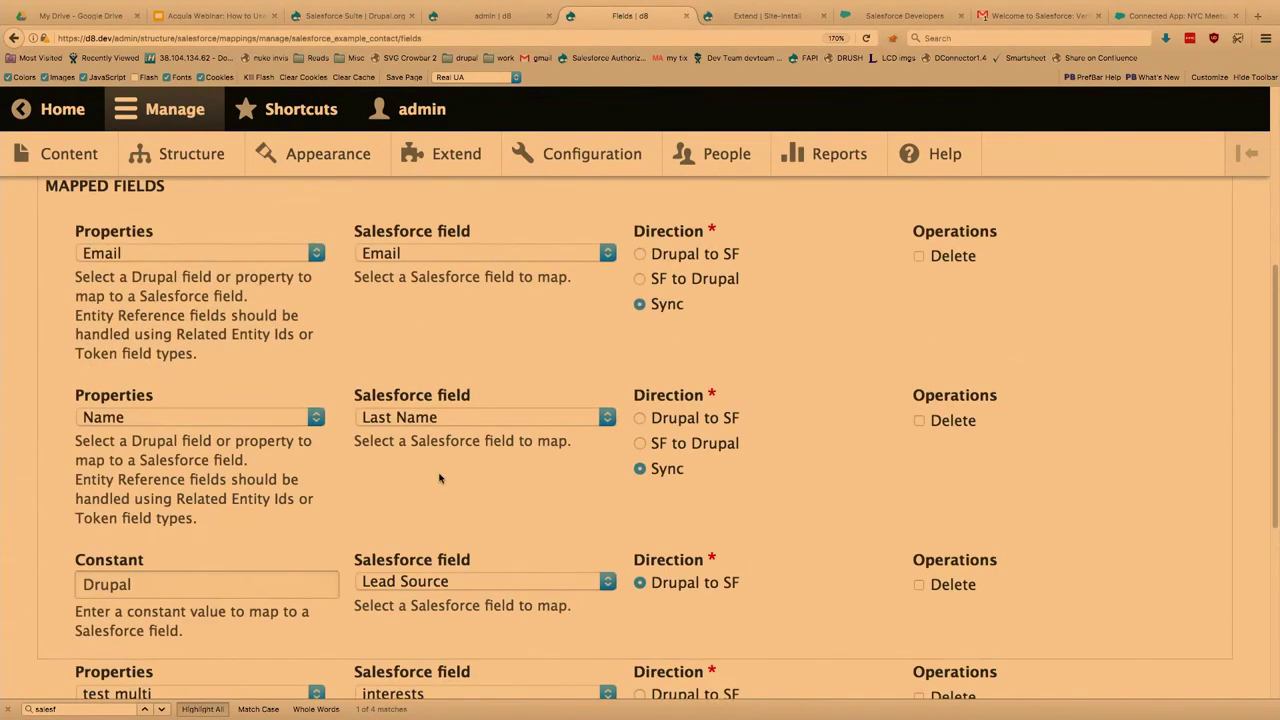
pyautogui.scroll(-1, 439, 478)
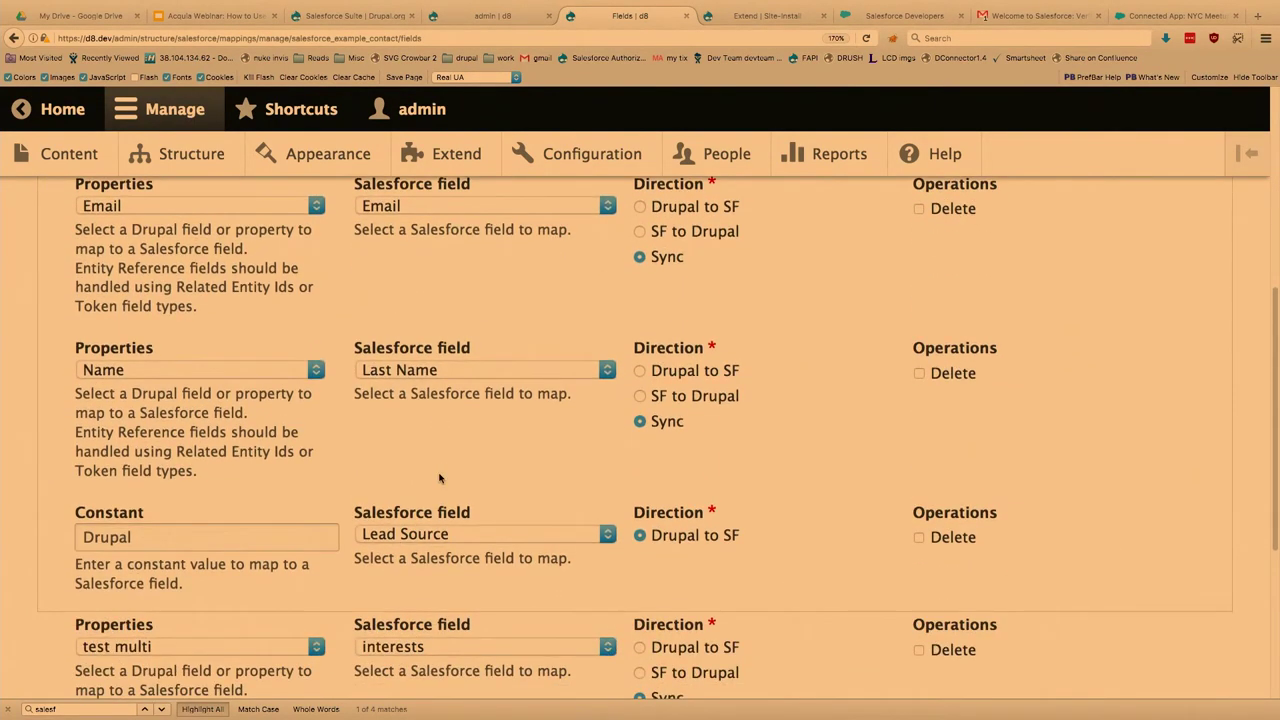
pyautogui.scroll(-2, 439, 478)
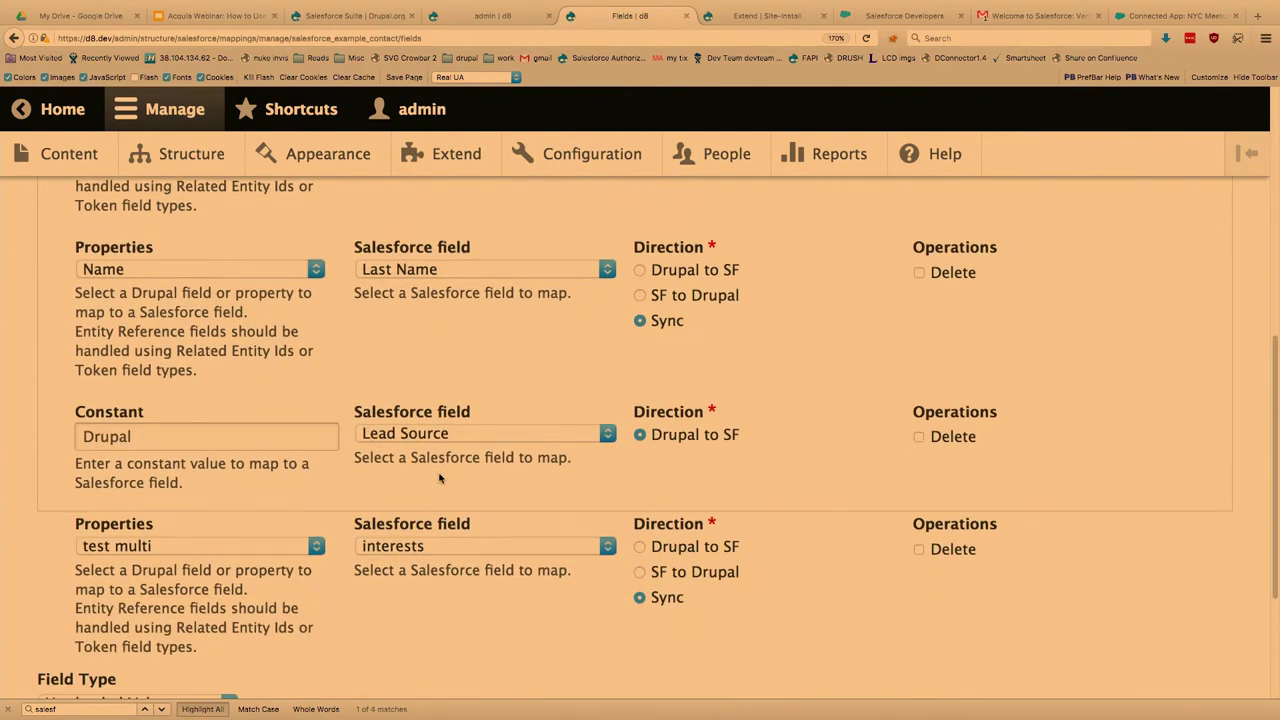
# Step: Tick then untick Delete on the test multi and Lead Source rows, keeping all four mappings
pyautogui.click(918, 550)
pyautogui.click(919, 437)
pyautogui.scroll(1, 913, 472)
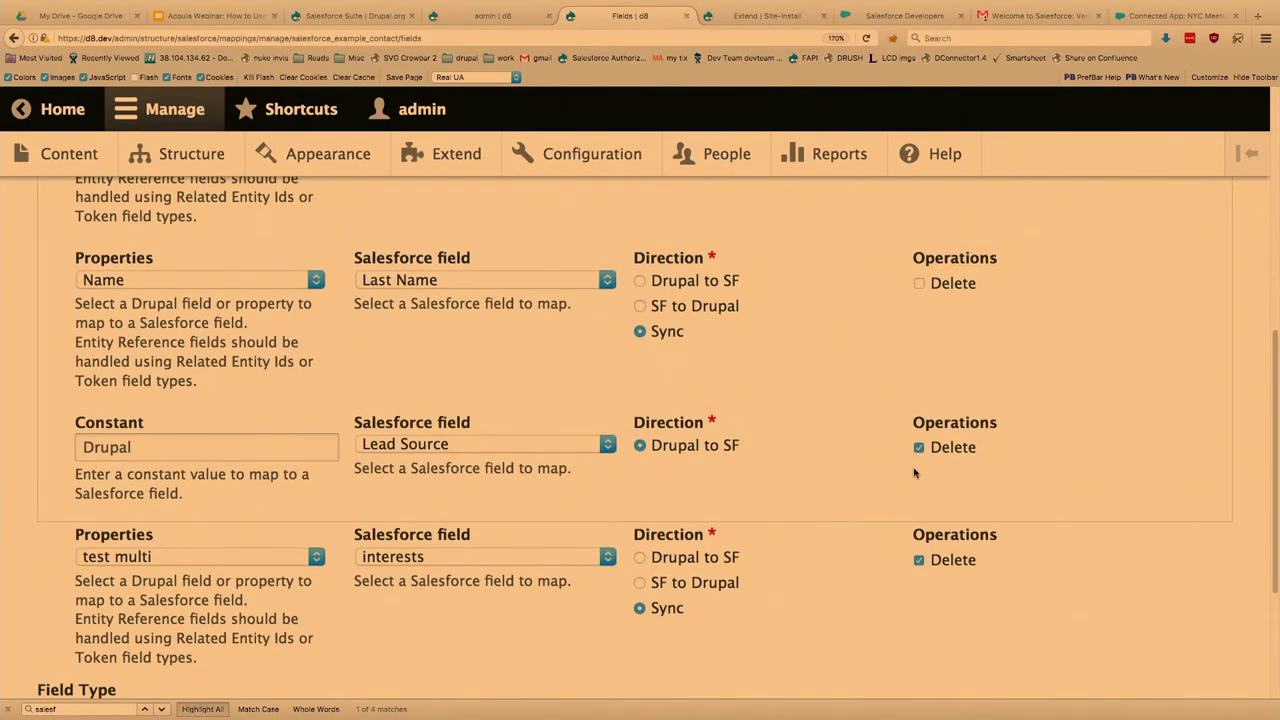
pyautogui.scroll(1, 913, 472)
pyautogui.click(919, 461)
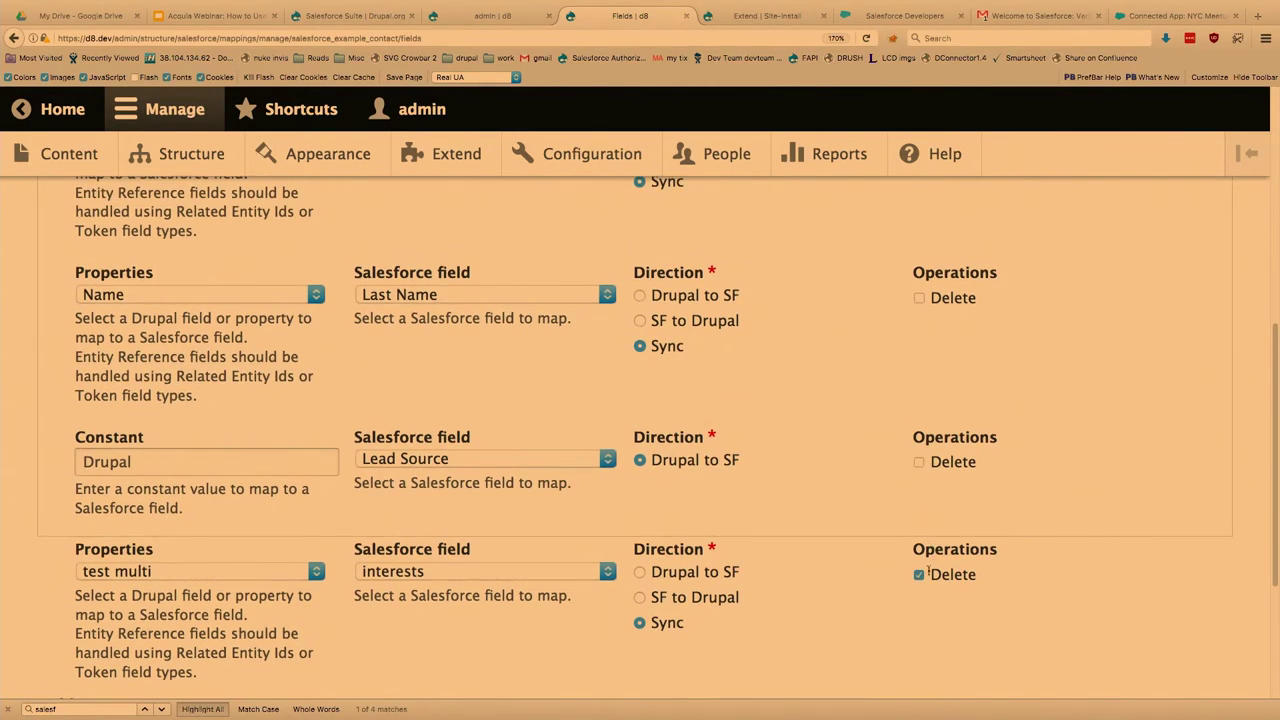
pyautogui.click(919, 576)
pyautogui.scroll(-9, 920, 577)
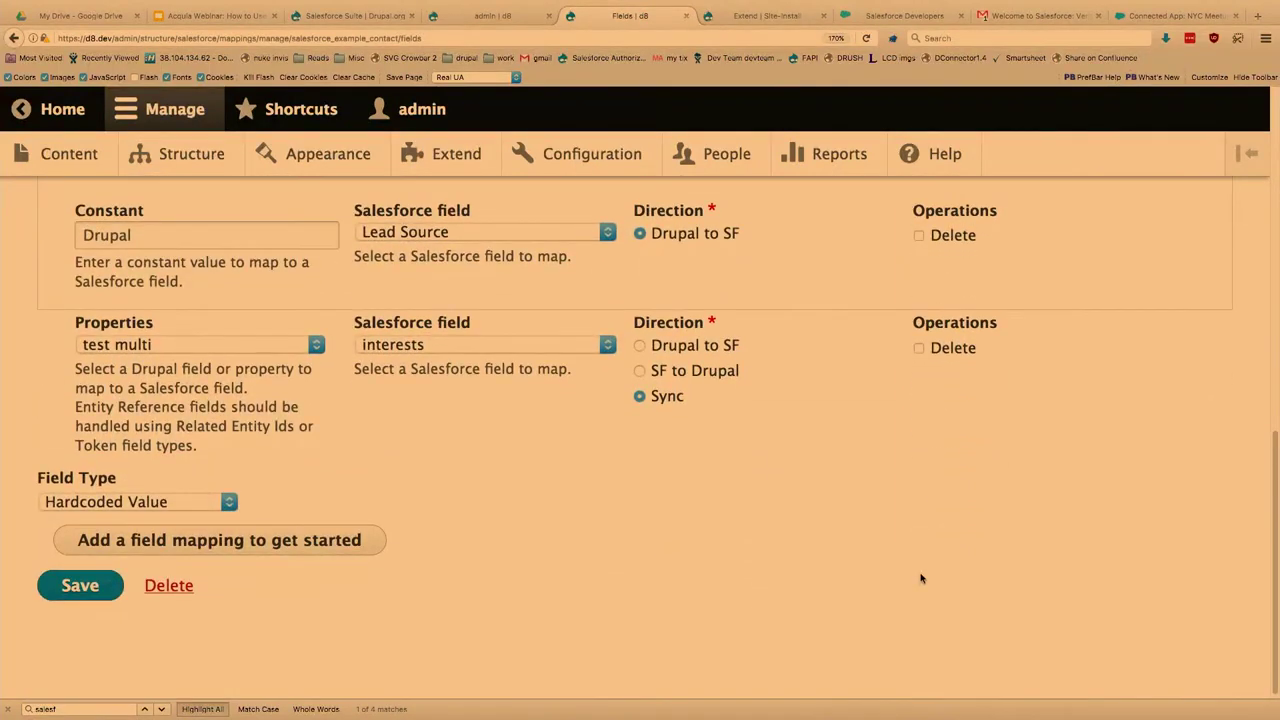
pyautogui.scroll(10, 920, 577)
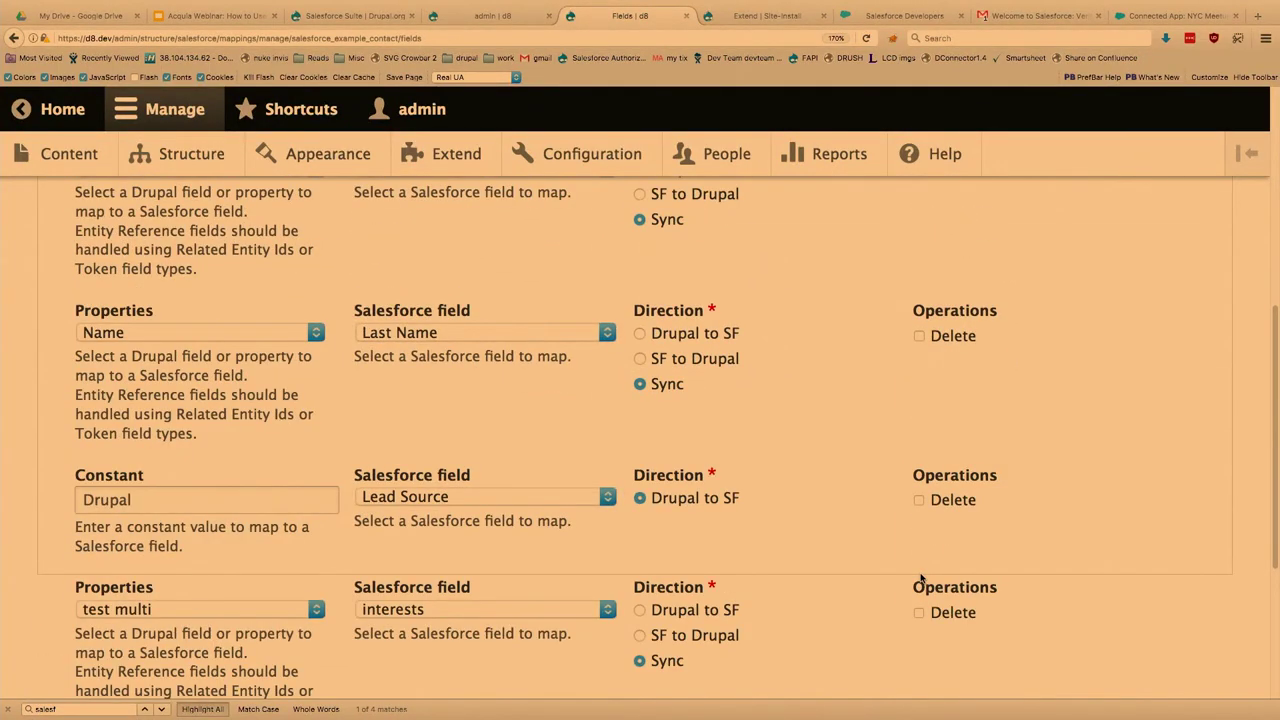
pyautogui.scroll(6, 921, 578)
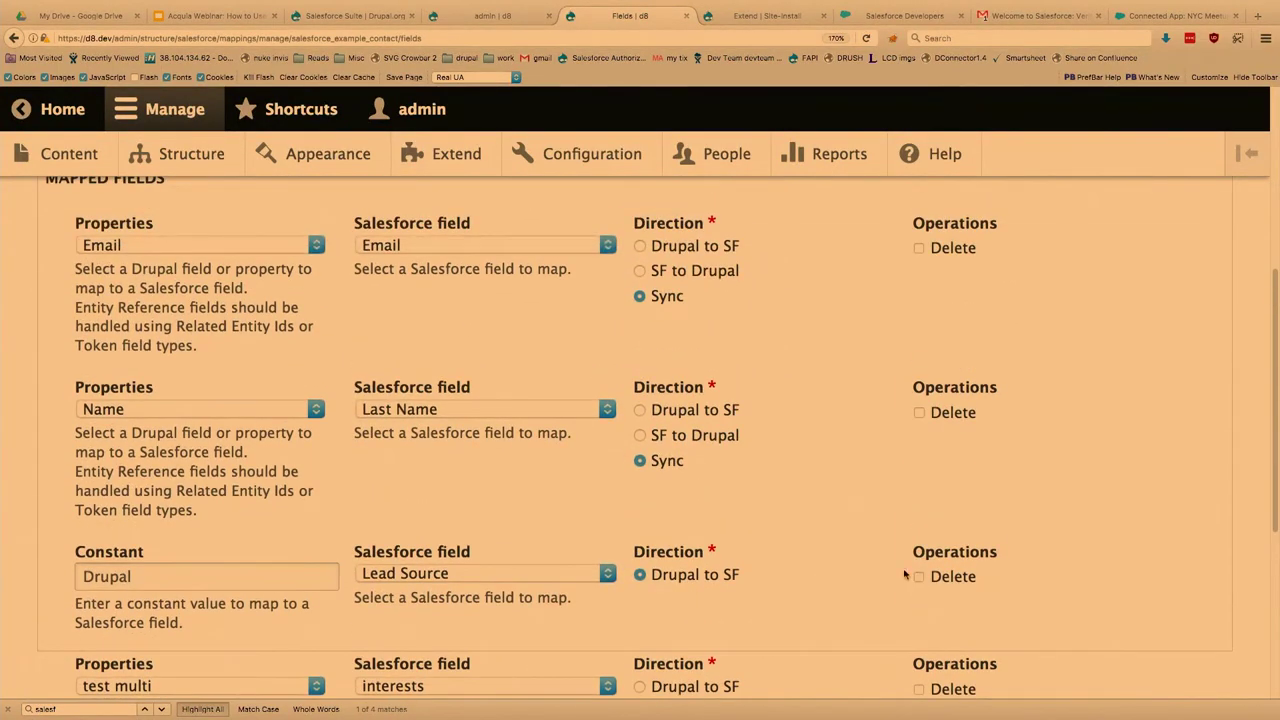
pyautogui.click(641, 436)
pyautogui.click(641, 411)
pyautogui.click(641, 460)
pyautogui.click(569, 406)
pyautogui.scroll(2, 536, 288)
pyautogui.scroll(3, 536, 288)
pyautogui.scroll(-8, 536, 288)
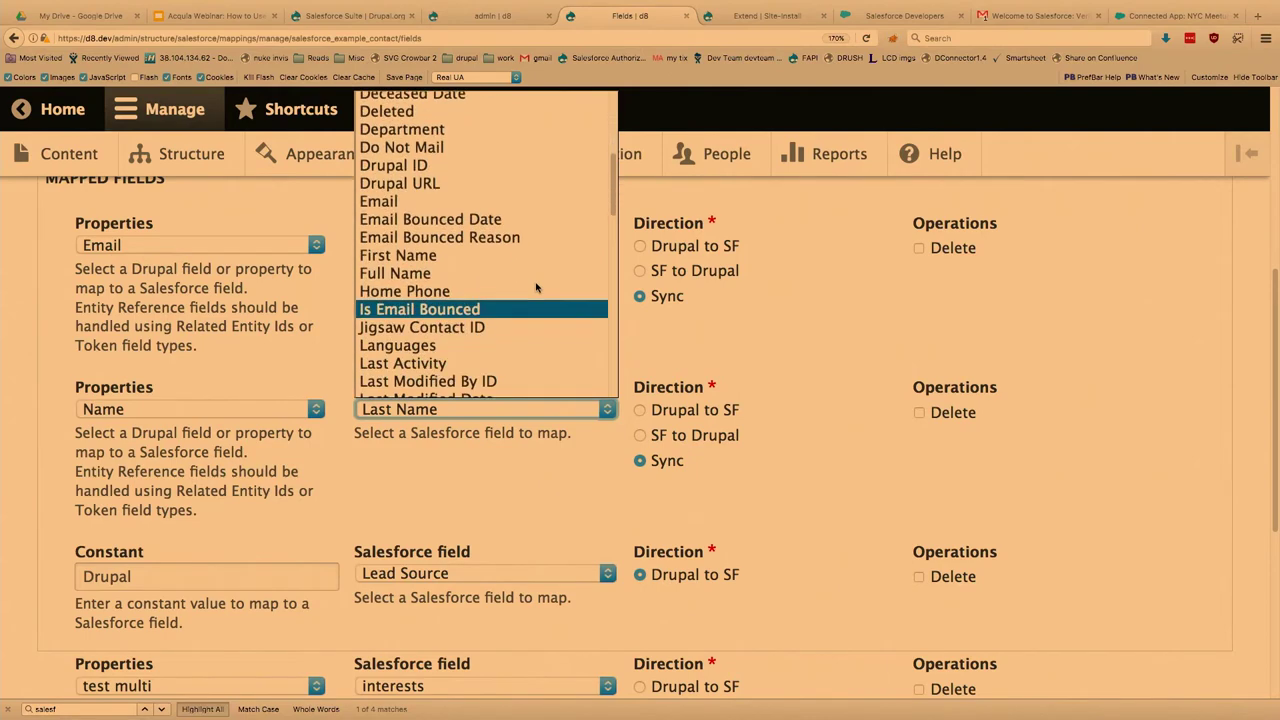
pyautogui.scroll(-10, 536, 288)
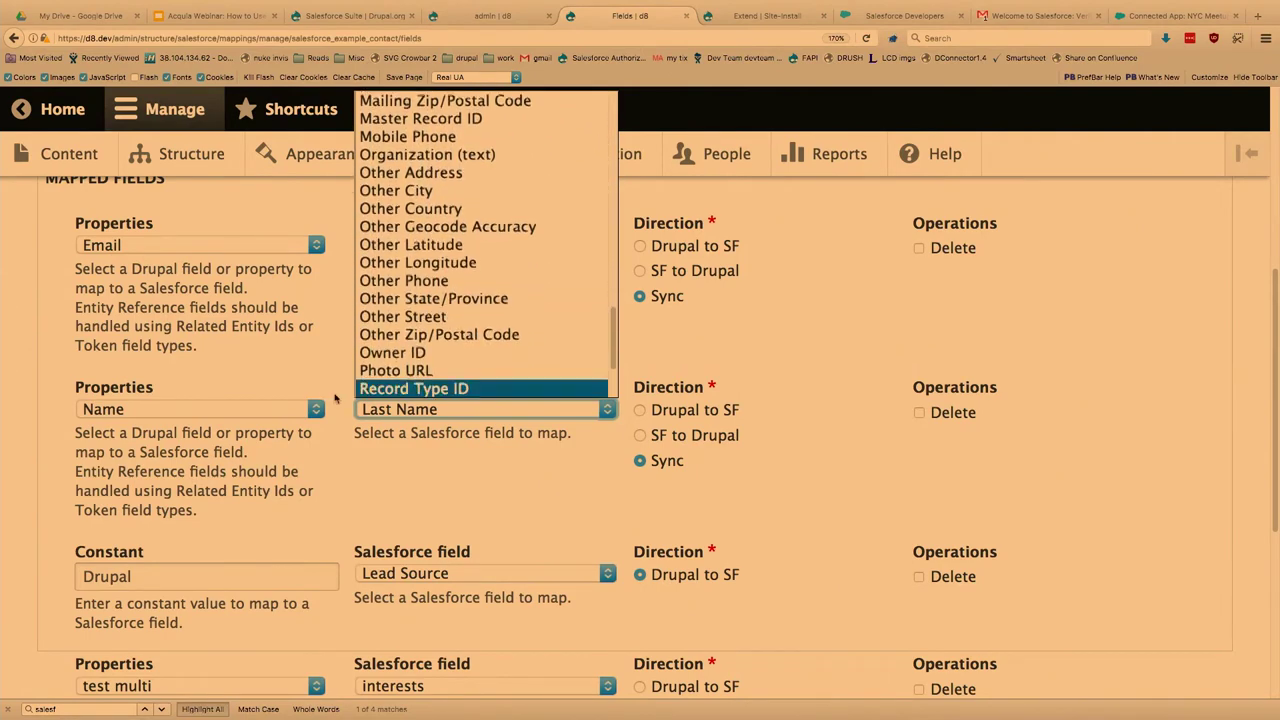
pyautogui.click(300, 409)
pyautogui.click(300, 409)
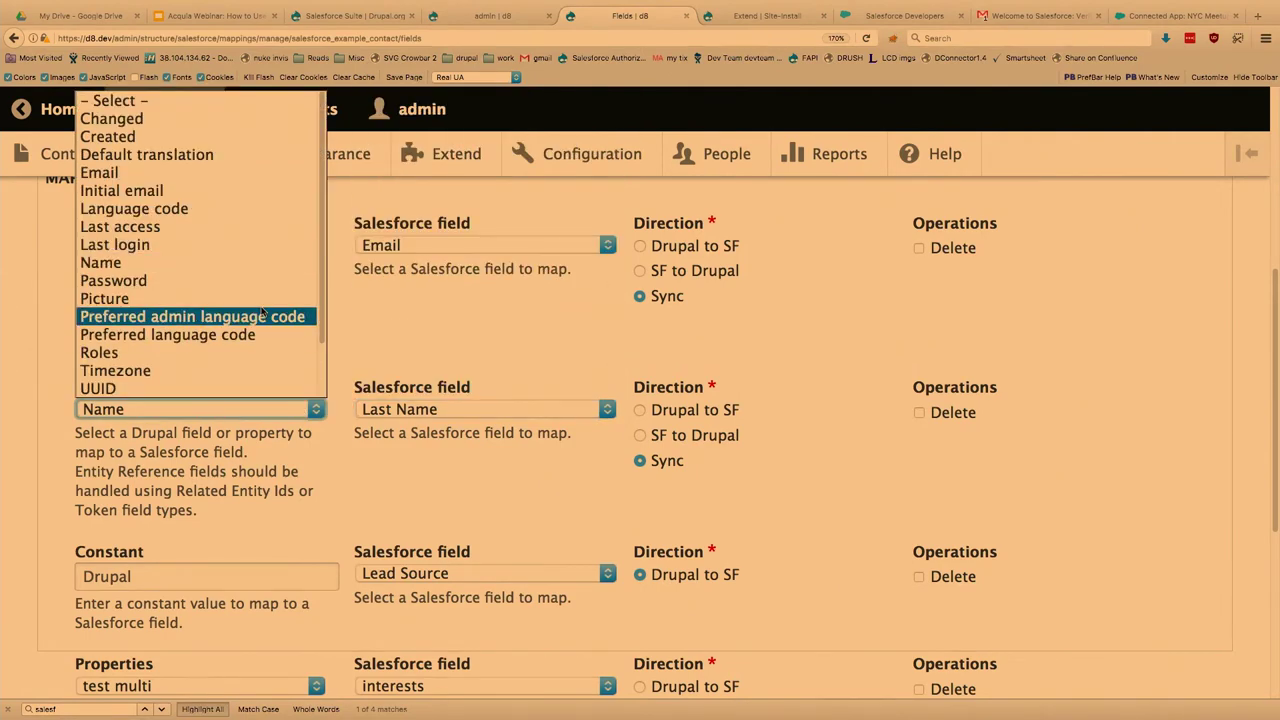
pyautogui.scroll(-3, 248, 165)
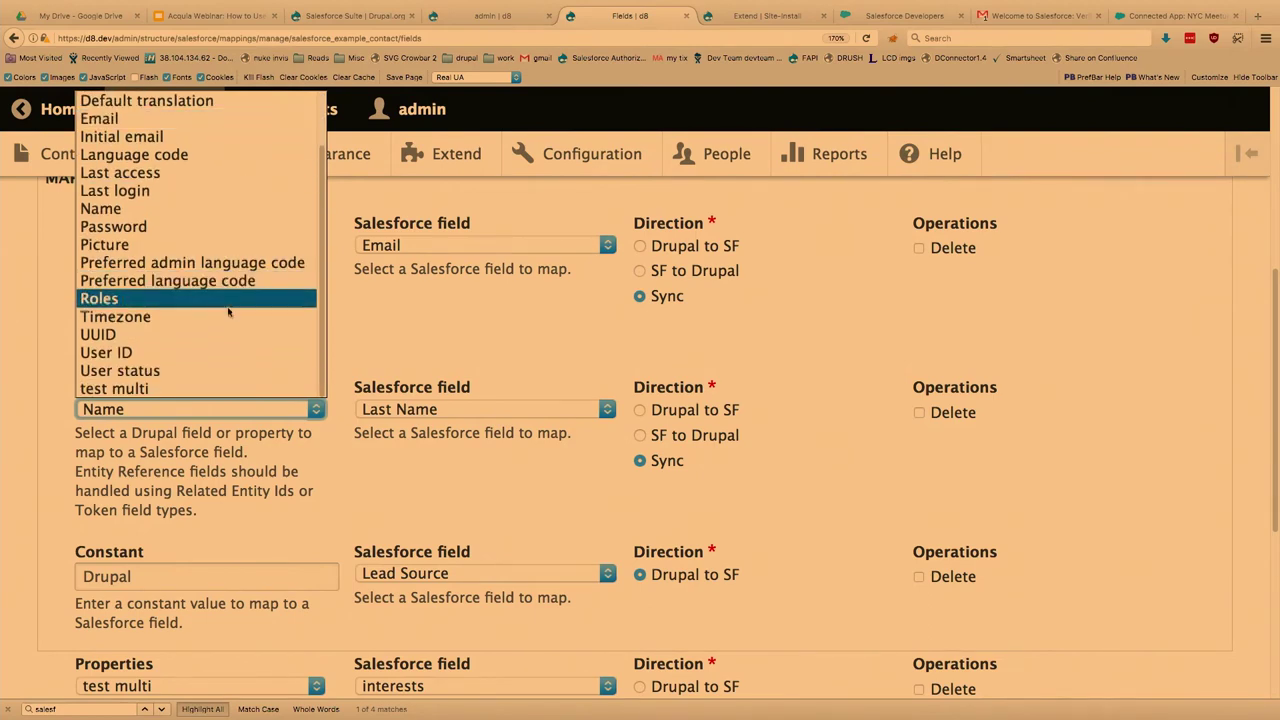
pyautogui.click(357, 337)
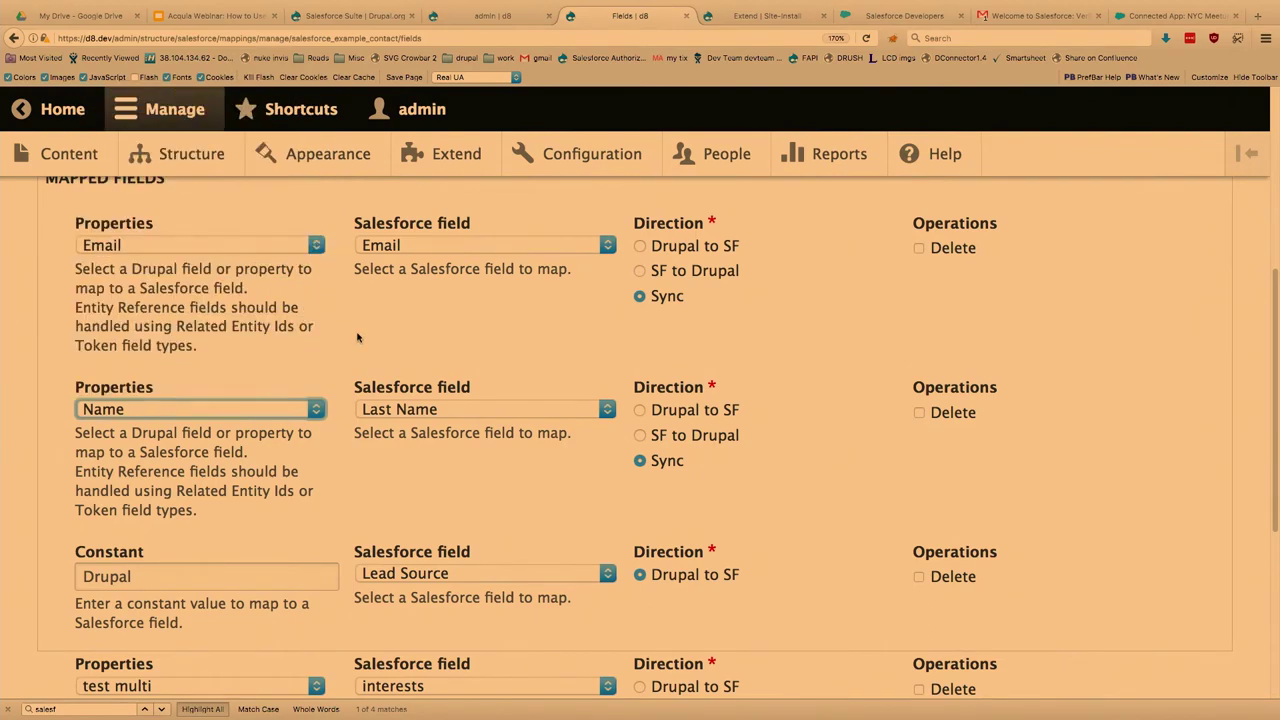
pyautogui.scroll(5, 357, 337)
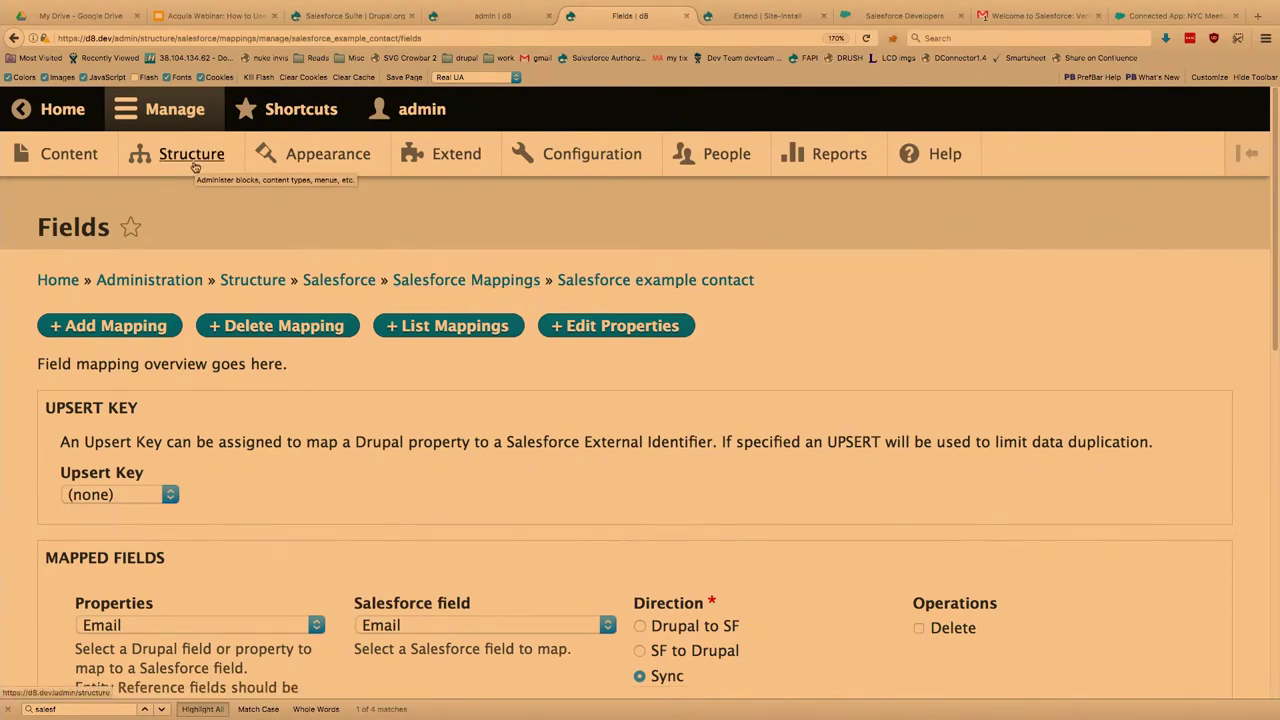
# Step: Filter the People list to show only users with the Administrator role
pyautogui.click(718, 164)
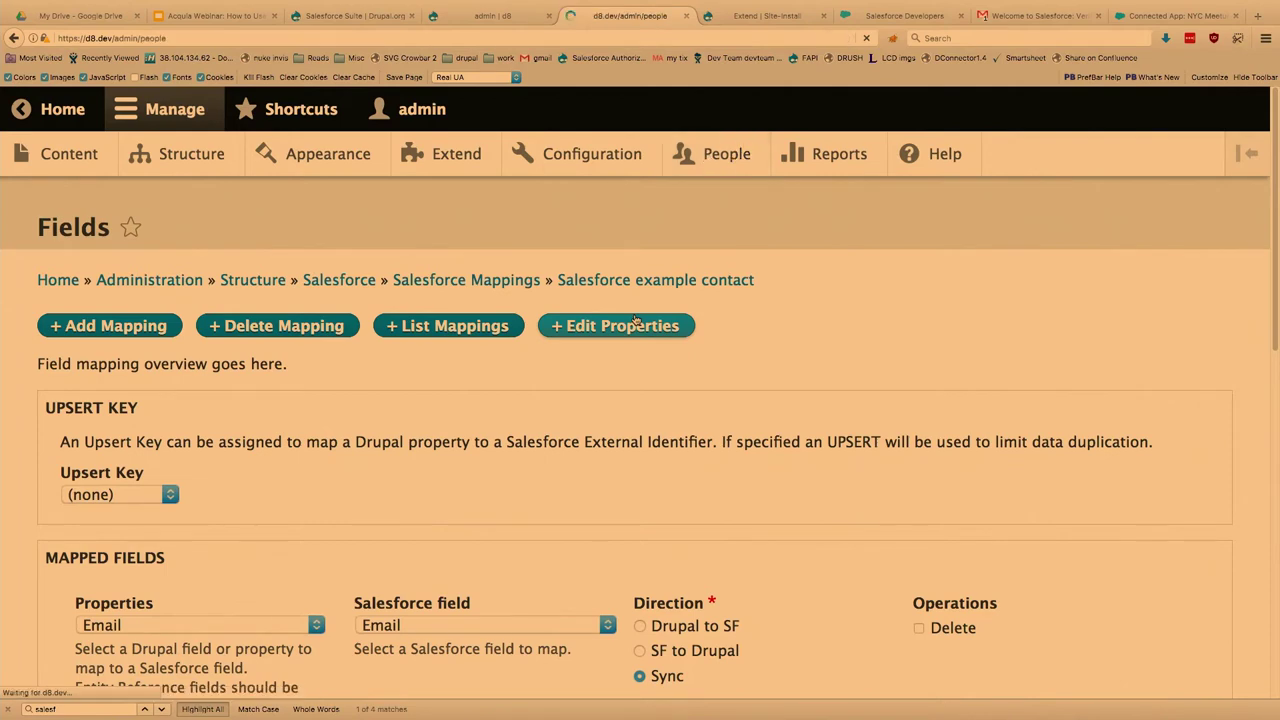
pyautogui.scroll(-5, 634, 319)
pyautogui.scroll(-3, 634, 319)
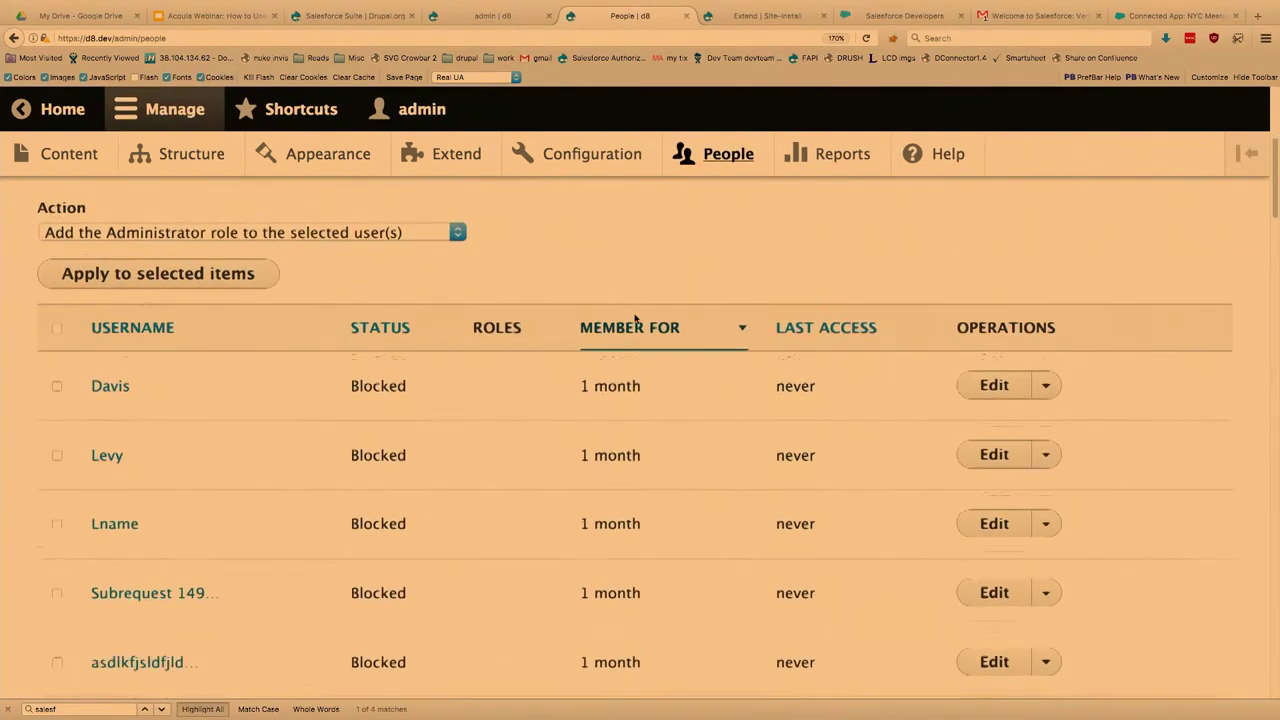
pyautogui.scroll(5, 634, 319)
pyautogui.click(520, 299)
pyautogui.click(516, 336)
pyautogui.click(120, 348)
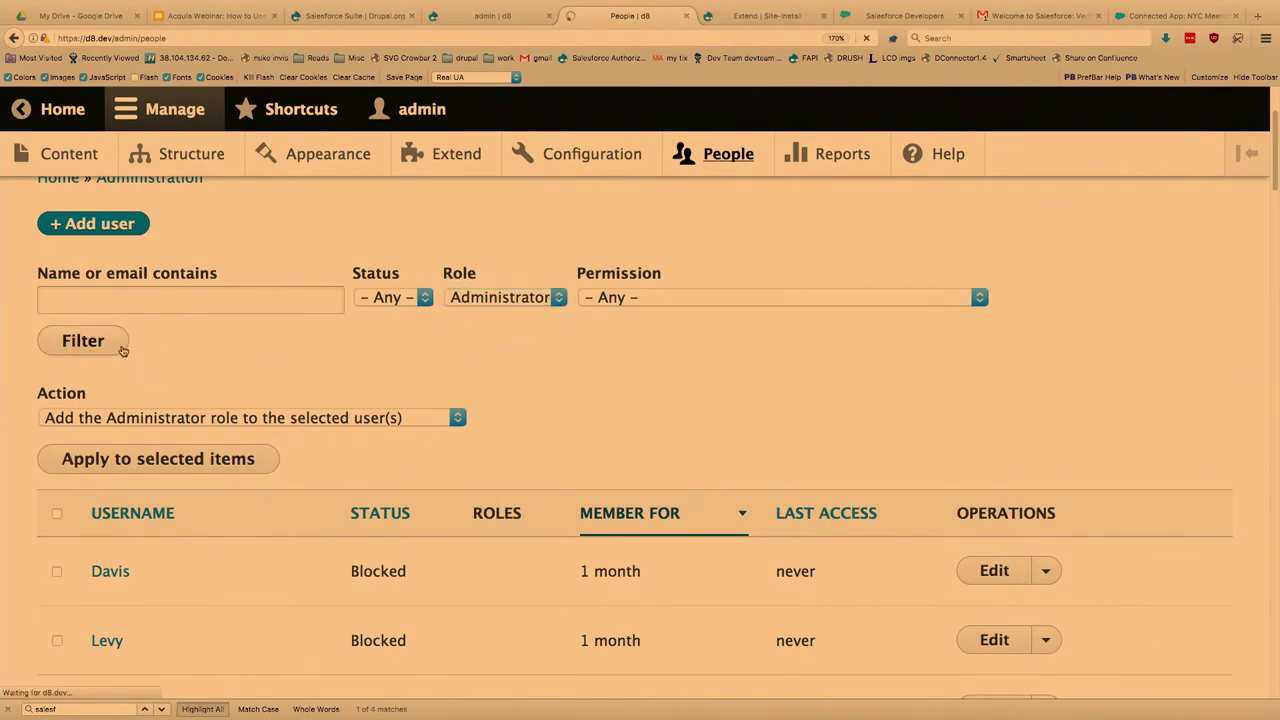
# Step: Open the admin account's Salesforce mapped objects from its Operations menu
pyautogui.scroll(-3, 503, 300)
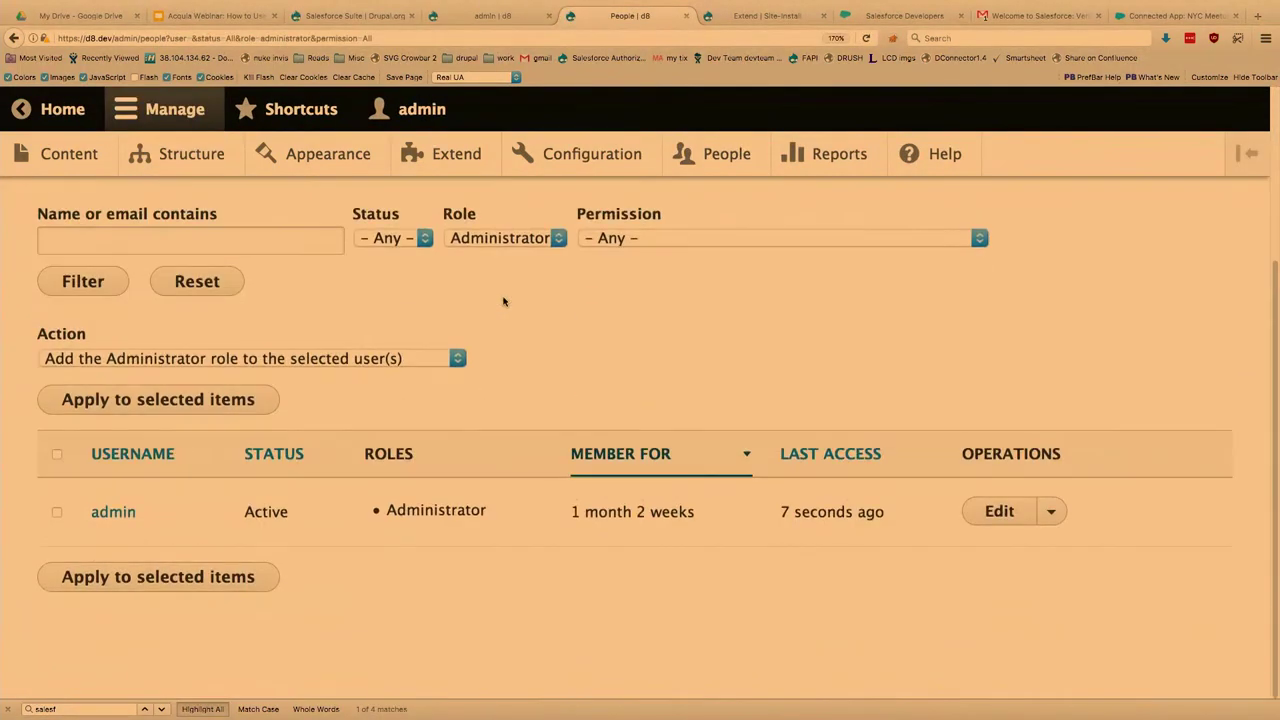
pyautogui.moveTo(1058, 511)
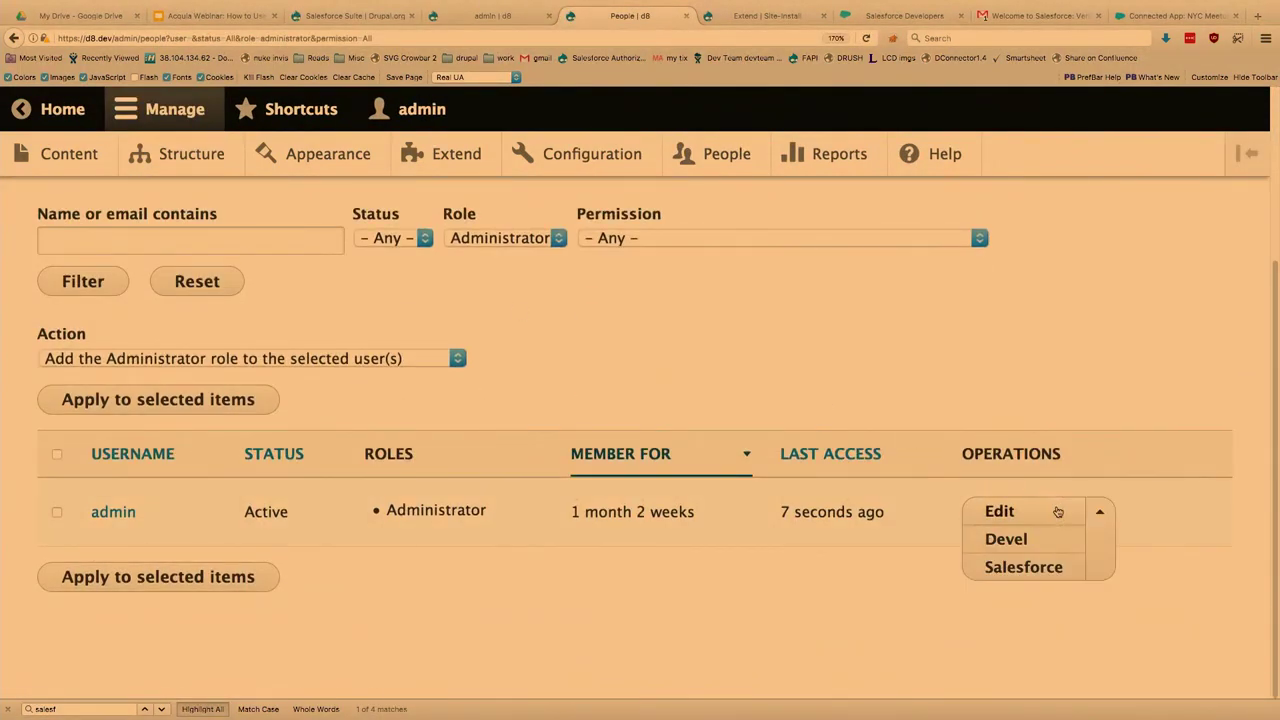
pyautogui.click(1030, 568)
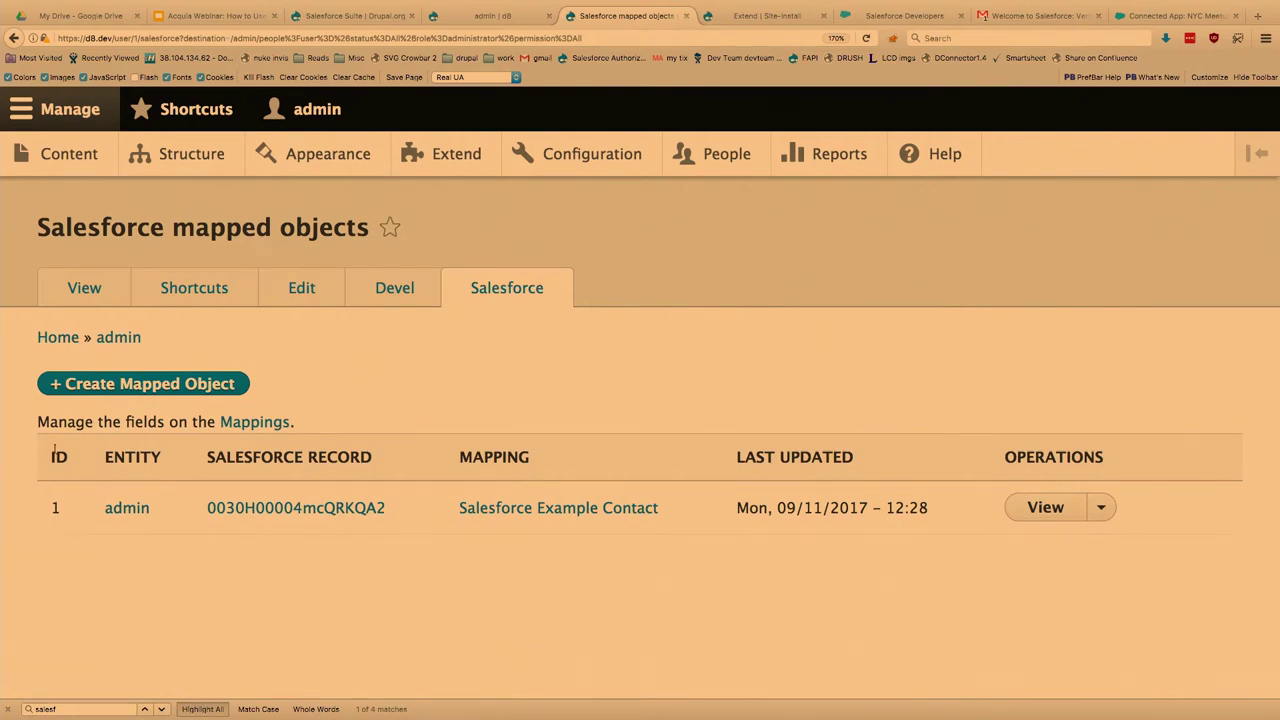
# Step: Review the admin user's single Salesforce Example Contact mapped-object record
pyautogui.moveTo(48, 455); pyautogui.dragTo(1078, 478)
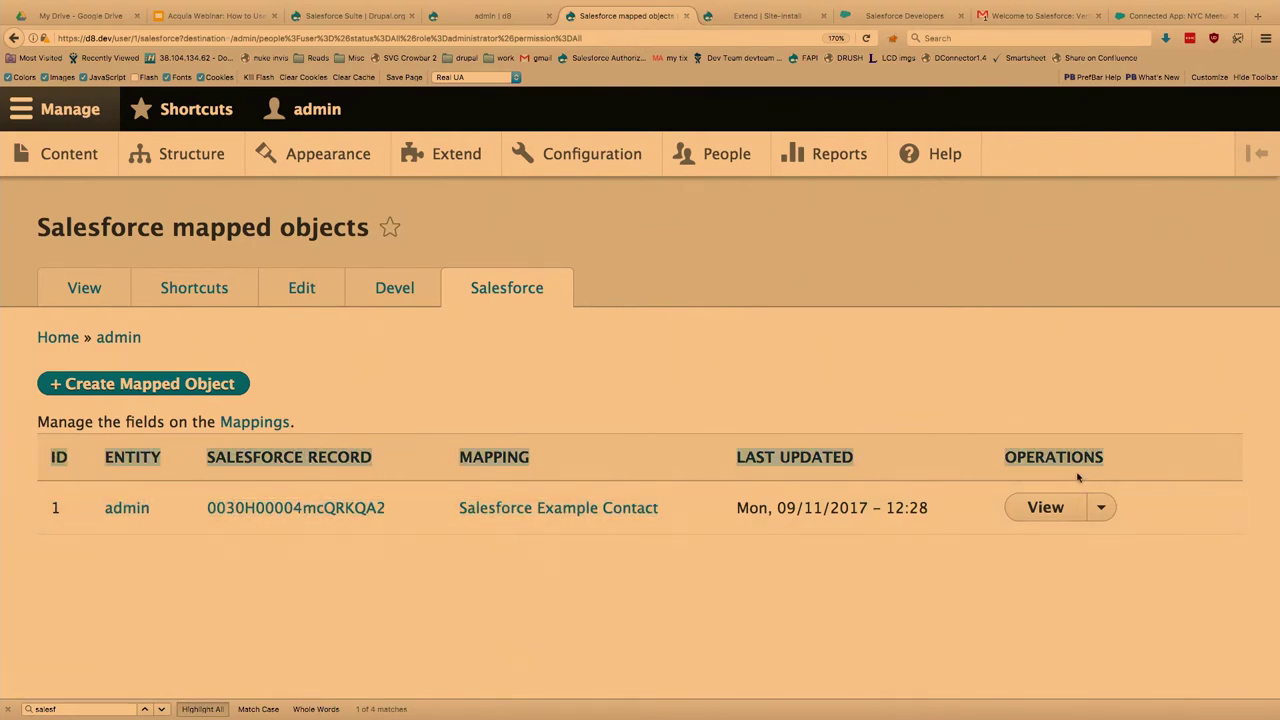
pyautogui.click(133, 457)
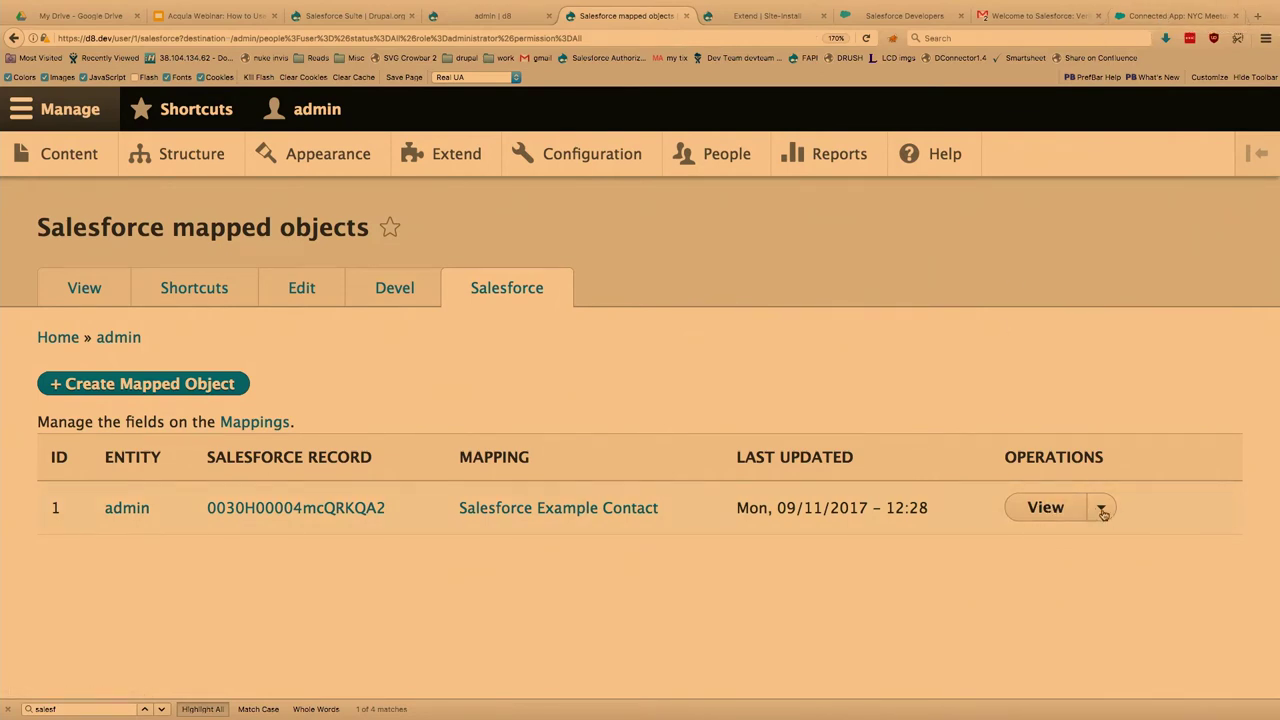
pyautogui.click(1172, 17)
# Step: Open a blank New Contact form from the Salesforce Contacts area
pyautogui.scroll(2, 600, 290)
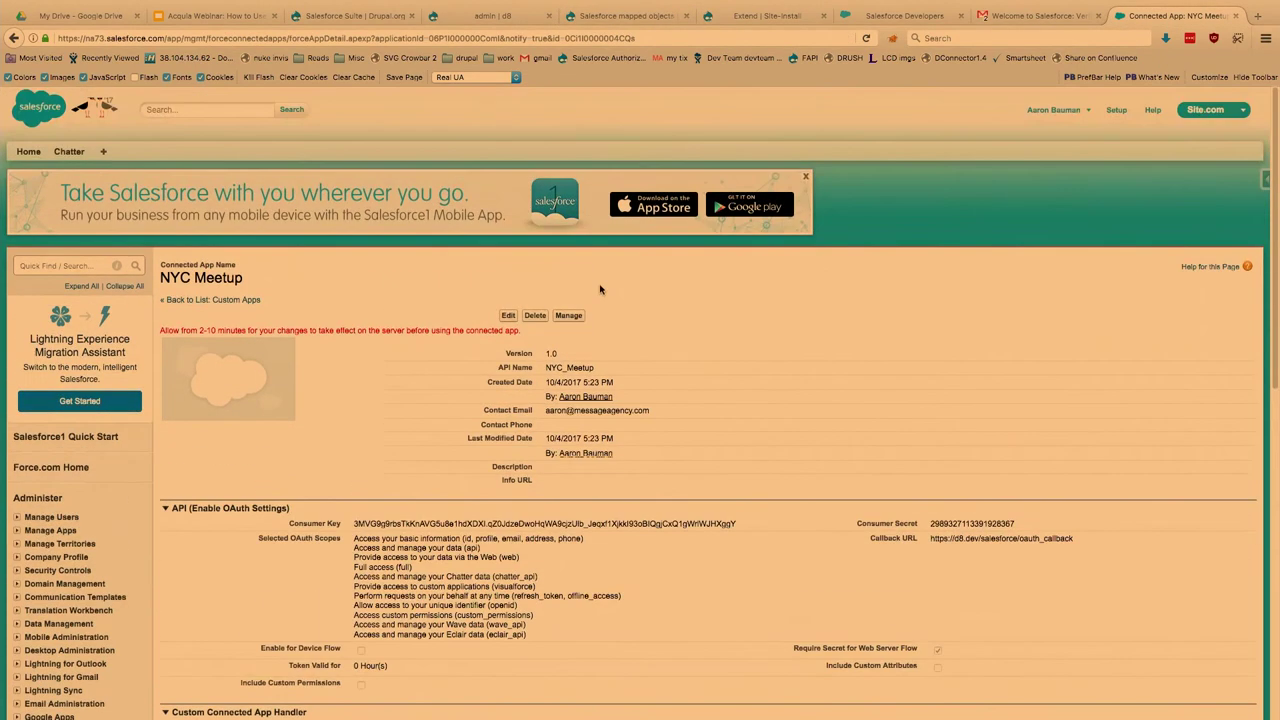
pyautogui.click(105, 152)
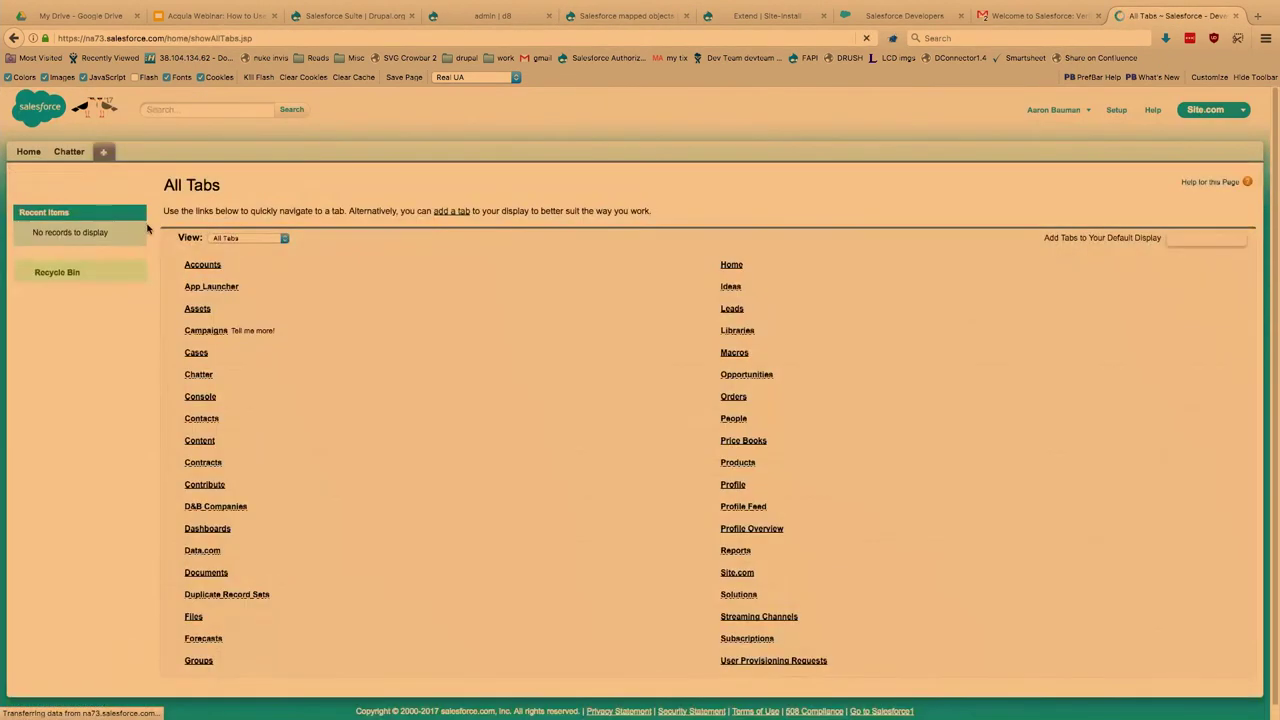
pyautogui.click(204, 419)
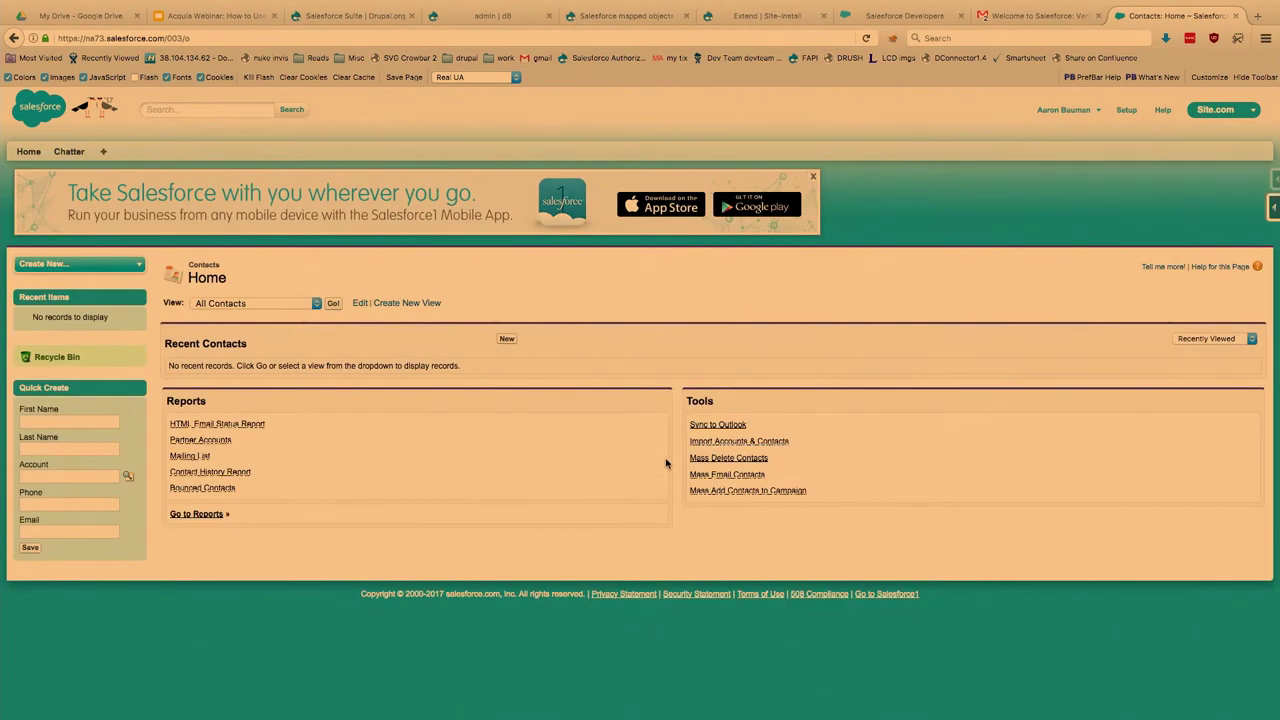
pyautogui.click(507, 338)
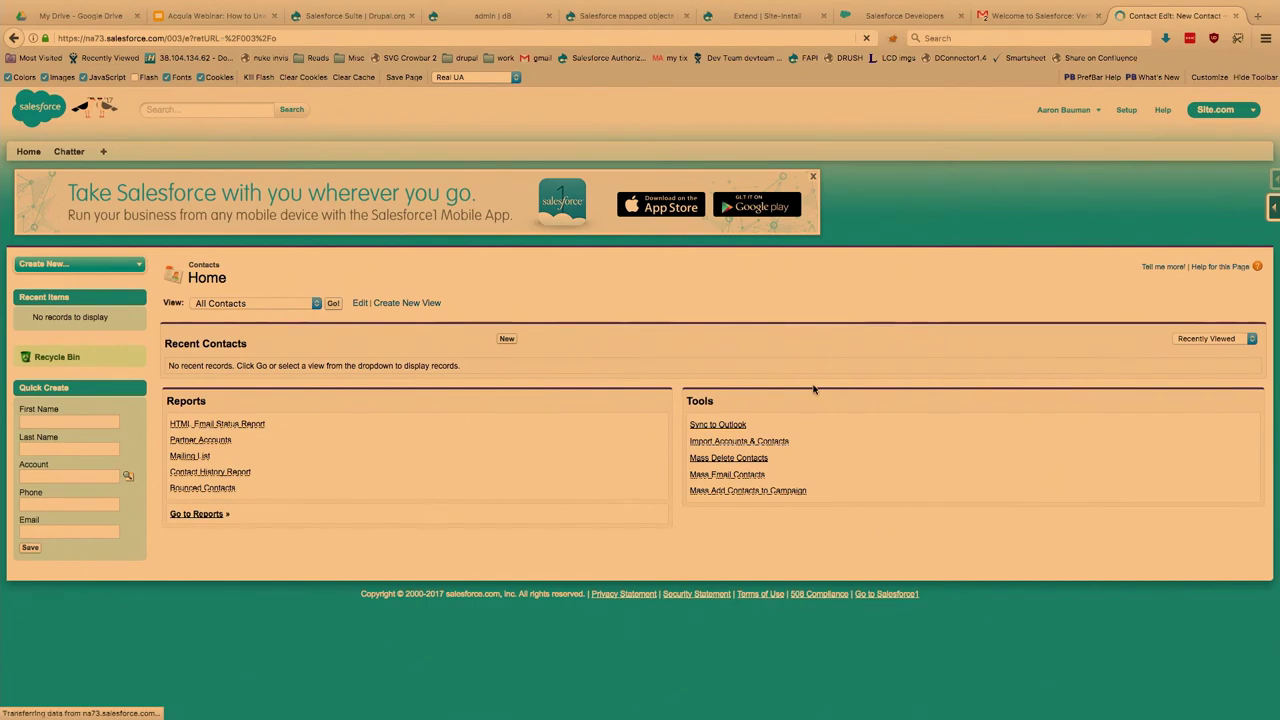
pyautogui.scroll(-4, 813, 390)
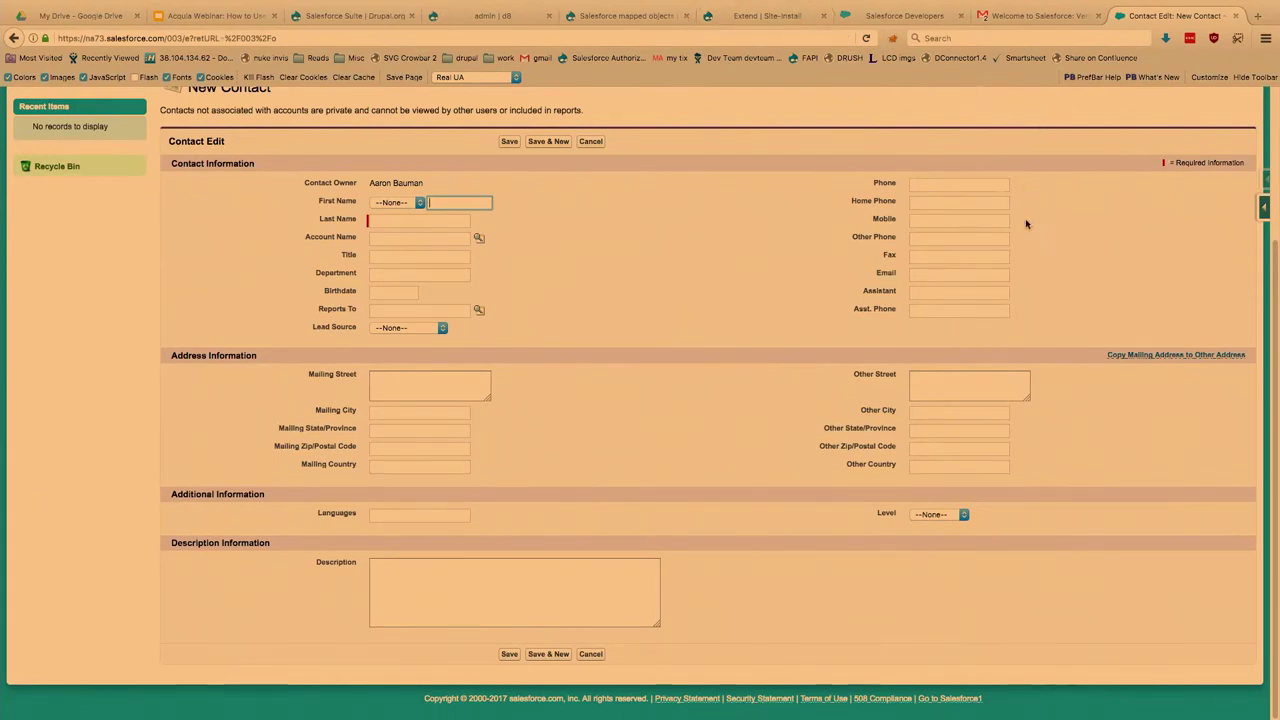
pyautogui.click(785, 17)
# Step: Open the mapped object's edit form, then return to the mapped objects list
pyautogui.scroll(-2, 770, 290)
pyautogui.scroll(-5, 760, 312)
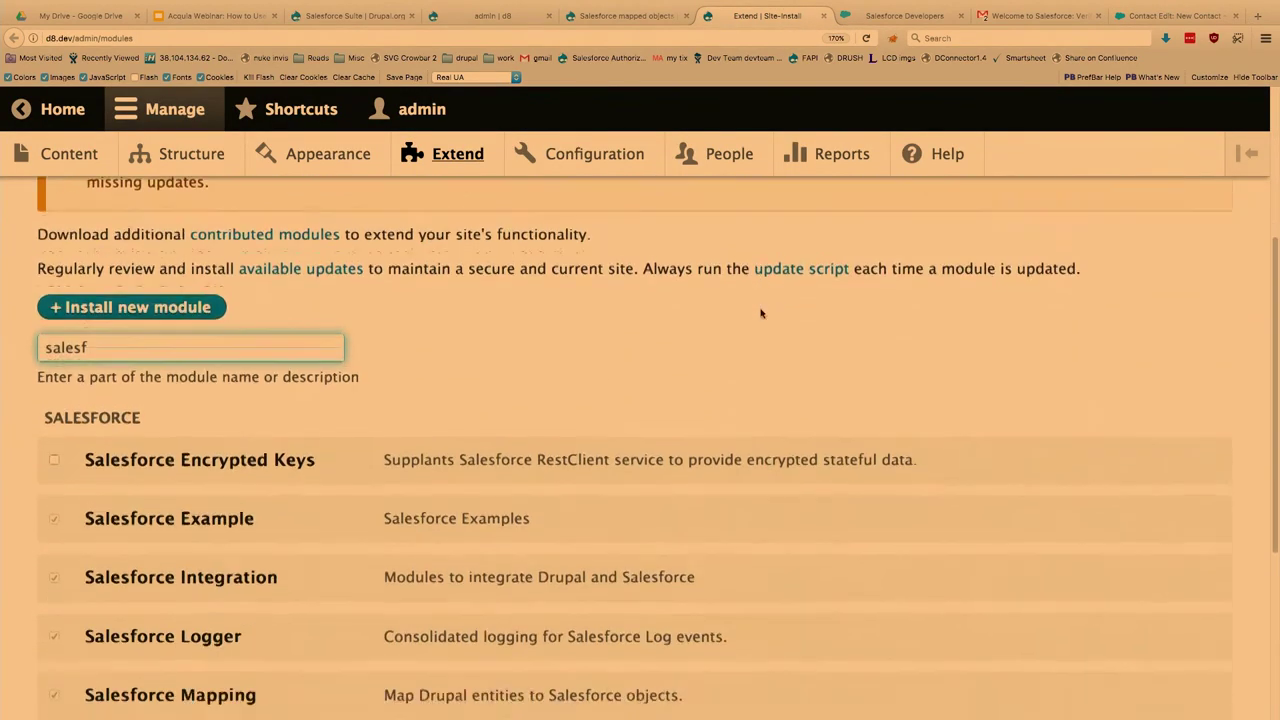
pyautogui.hotkey('ctrl', 'shift', 'Tab')
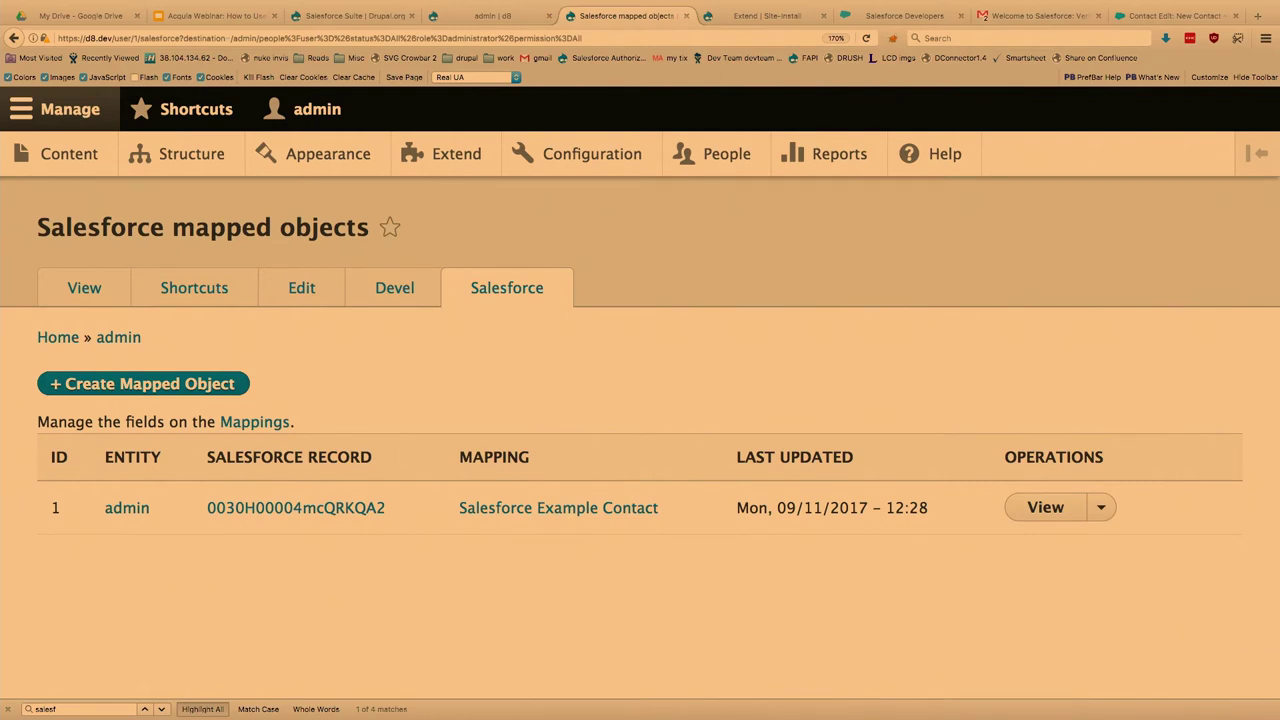
pyautogui.click(1101, 512)
pyautogui.click(1062, 537)
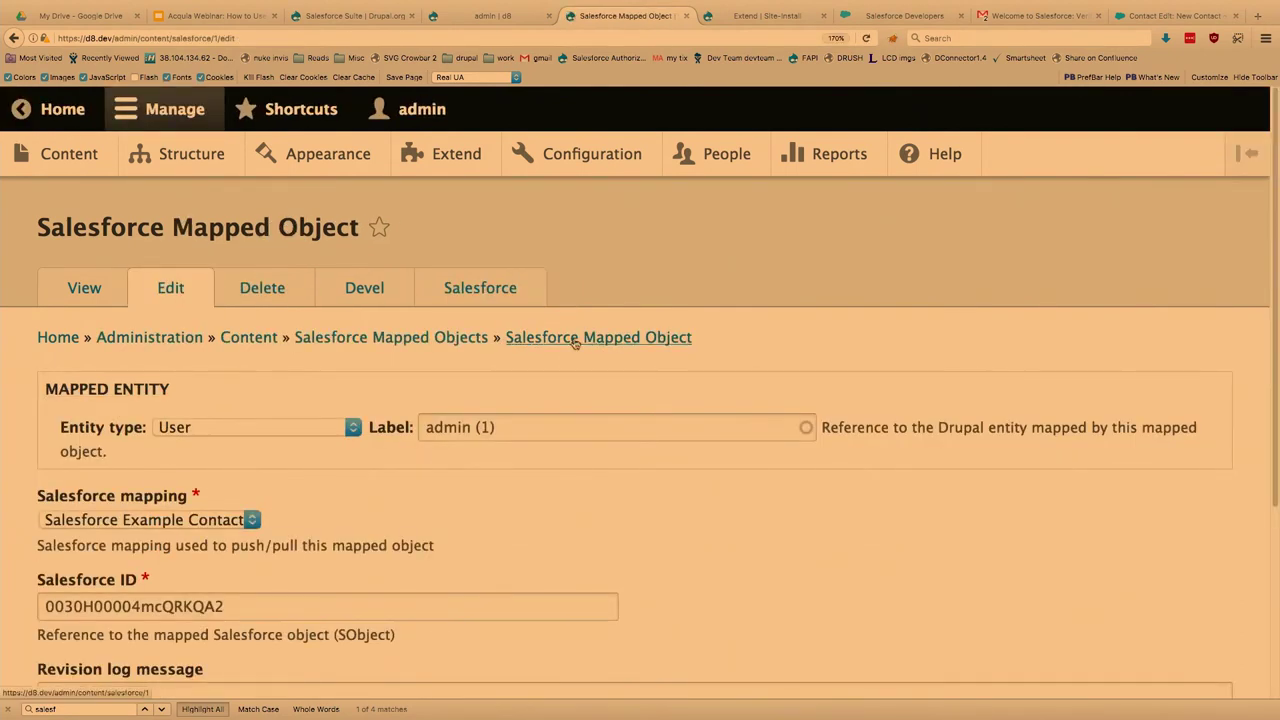
pyautogui.click(531, 340)
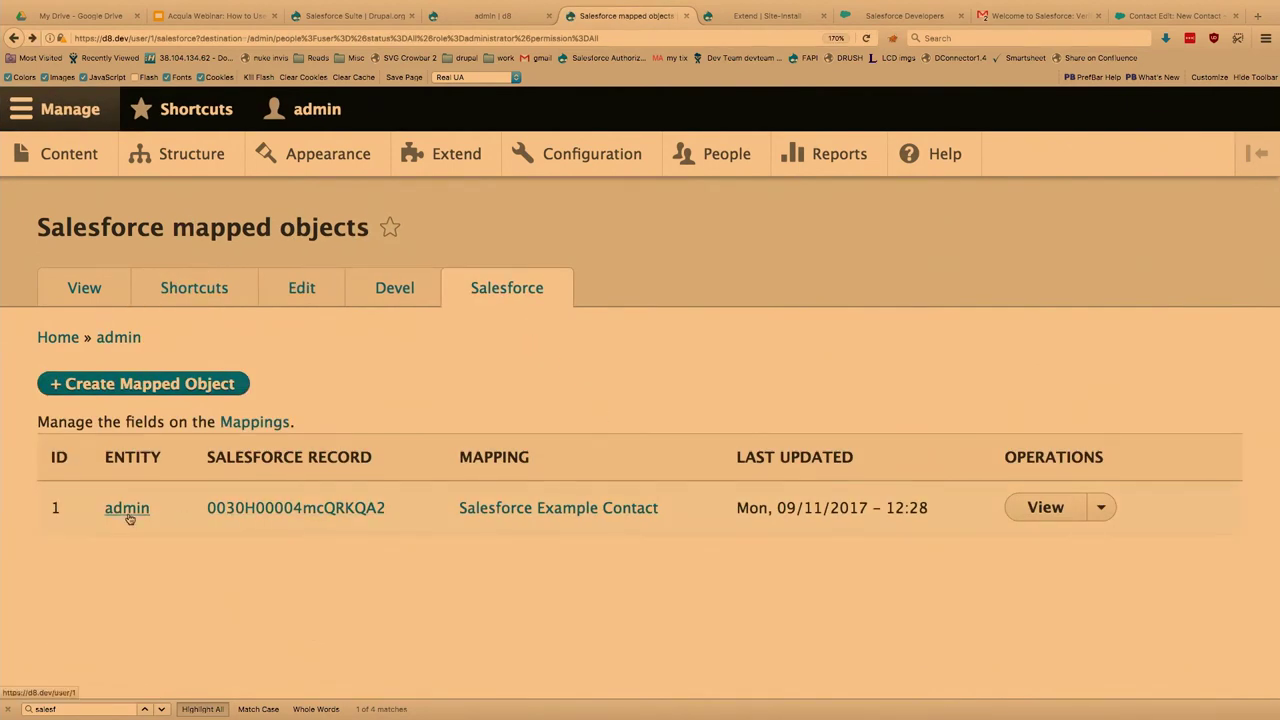
# Step: Highlight the mapped object's row and its ID, Entity and Salesforce headings
pyautogui.moveTo(42, 478); pyautogui.dragTo(72, 546)
pyautogui.click(72, 546)
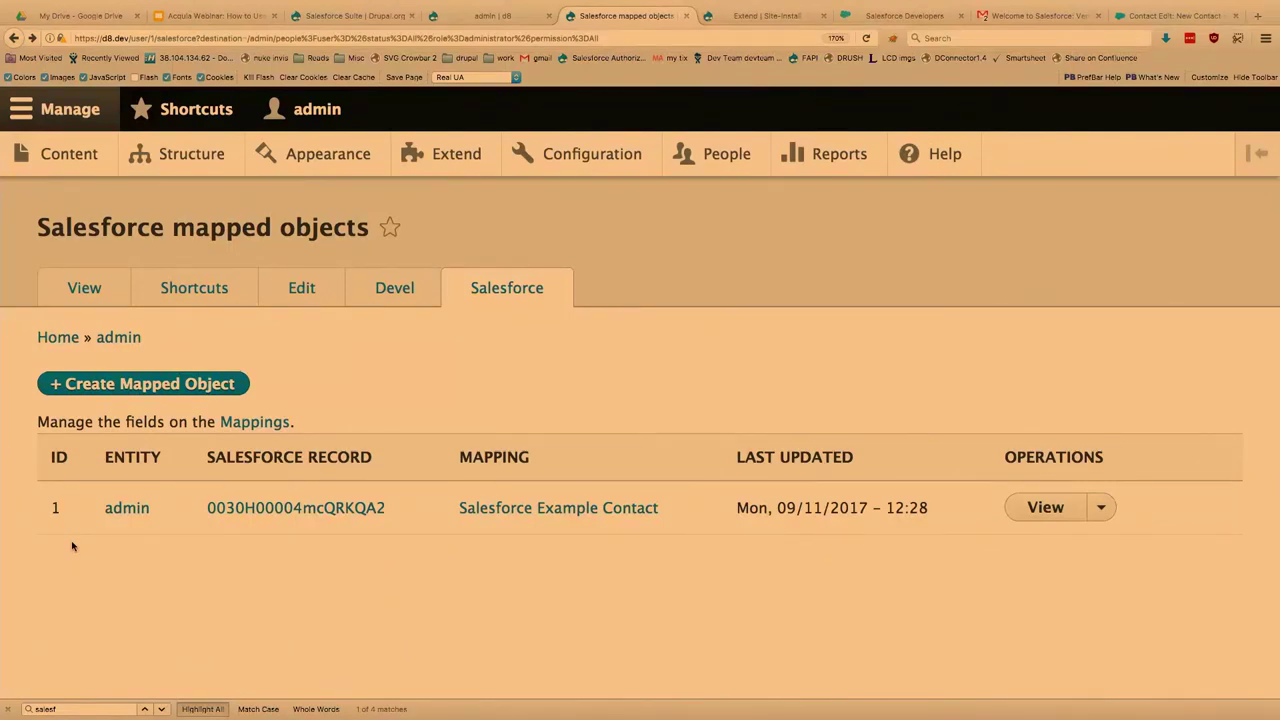
pyautogui.moveTo(59, 457); pyautogui.dragTo(71, 531)
pyautogui.click(71, 531)
pyautogui.moveTo(56, 456); pyautogui.dragTo(334, 457)
pyautogui.click(246, 457)
# Step: Highlight the Salesforce Record column heading, then choose the mapped object's Edit action
pyautogui.tripleClick(340, 457)
pyautogui.click(256, 457)
pyautogui.moveTo(256, 457); pyautogui.dragTo(370, 457)
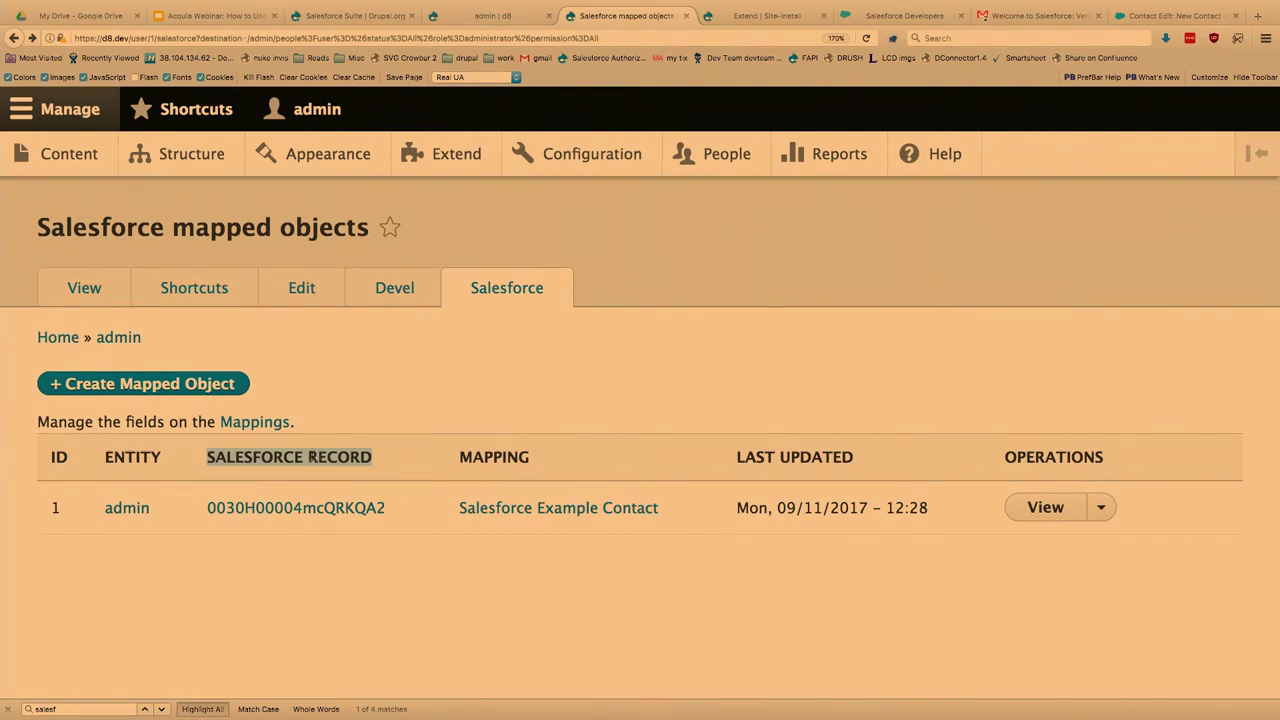
pyautogui.click(245, 457)
pyautogui.moveTo(253, 457); pyautogui.dragTo(340, 457)
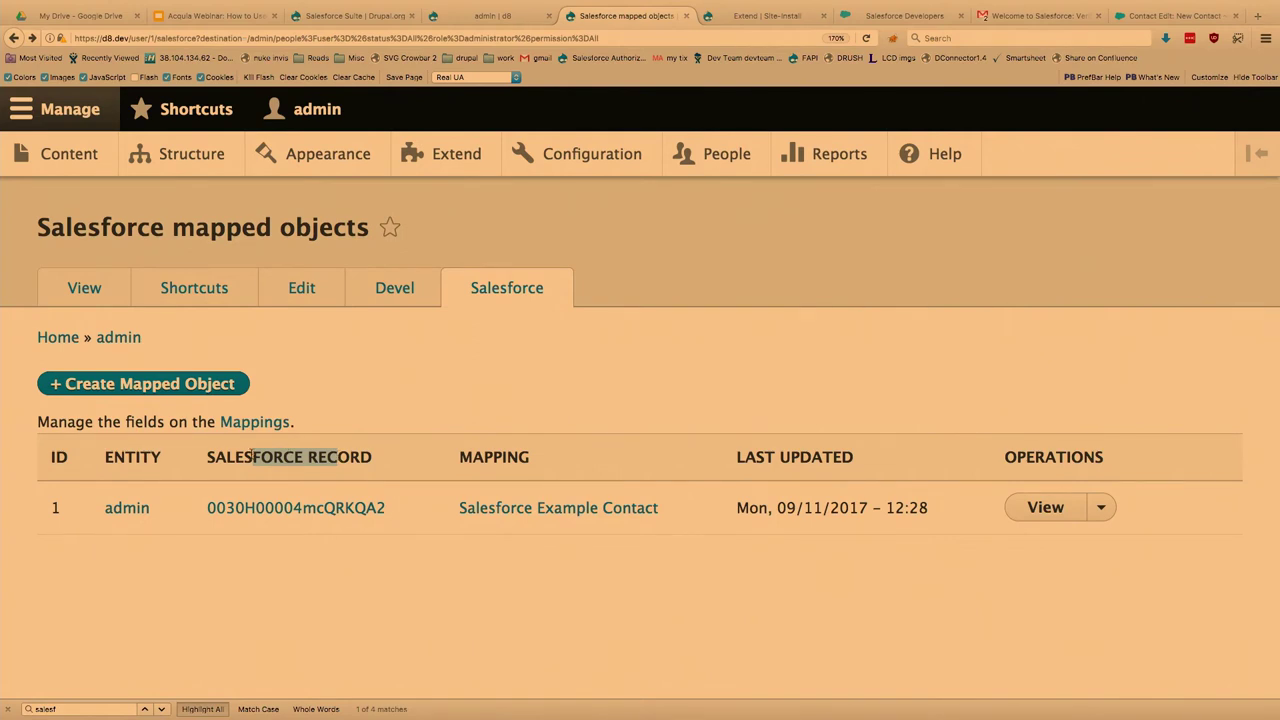
pyautogui.click(338, 457)
pyautogui.click(1100, 509)
pyautogui.click(1041, 534)
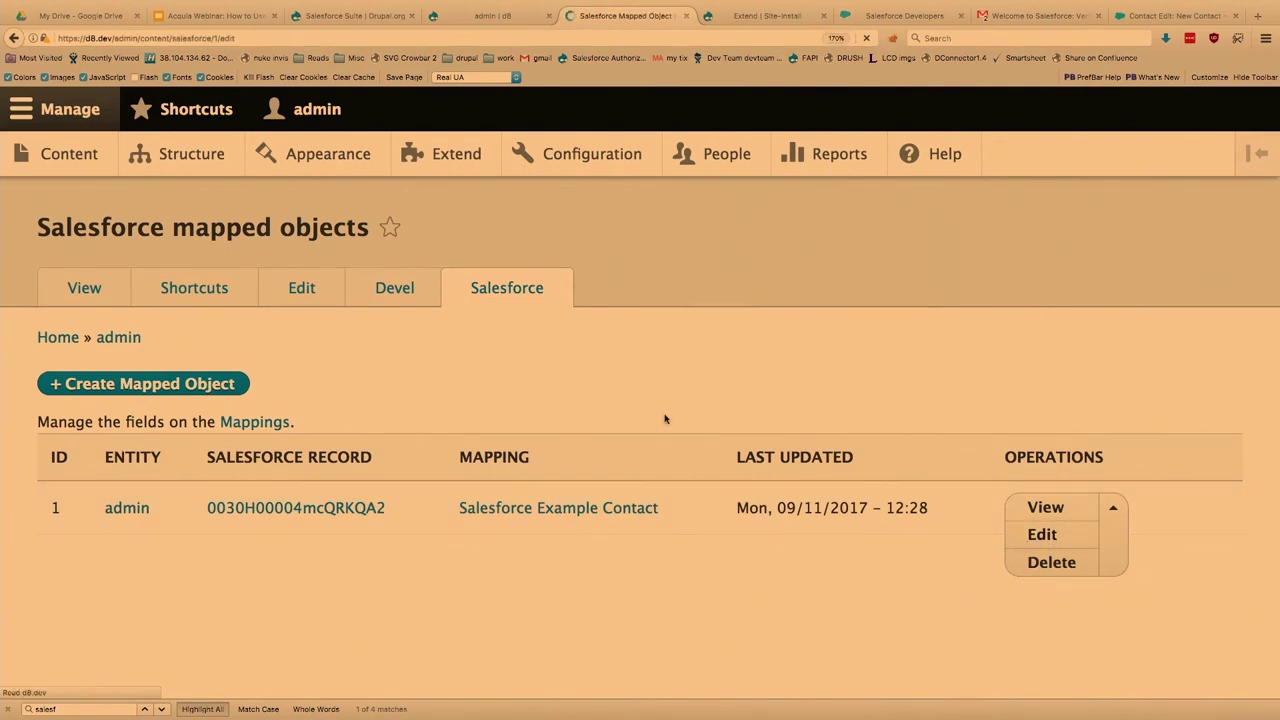
# Step: Scroll through the mapped object edit form to check its Push and Pull buttons
pyautogui.scroll(-3, 830, 382)
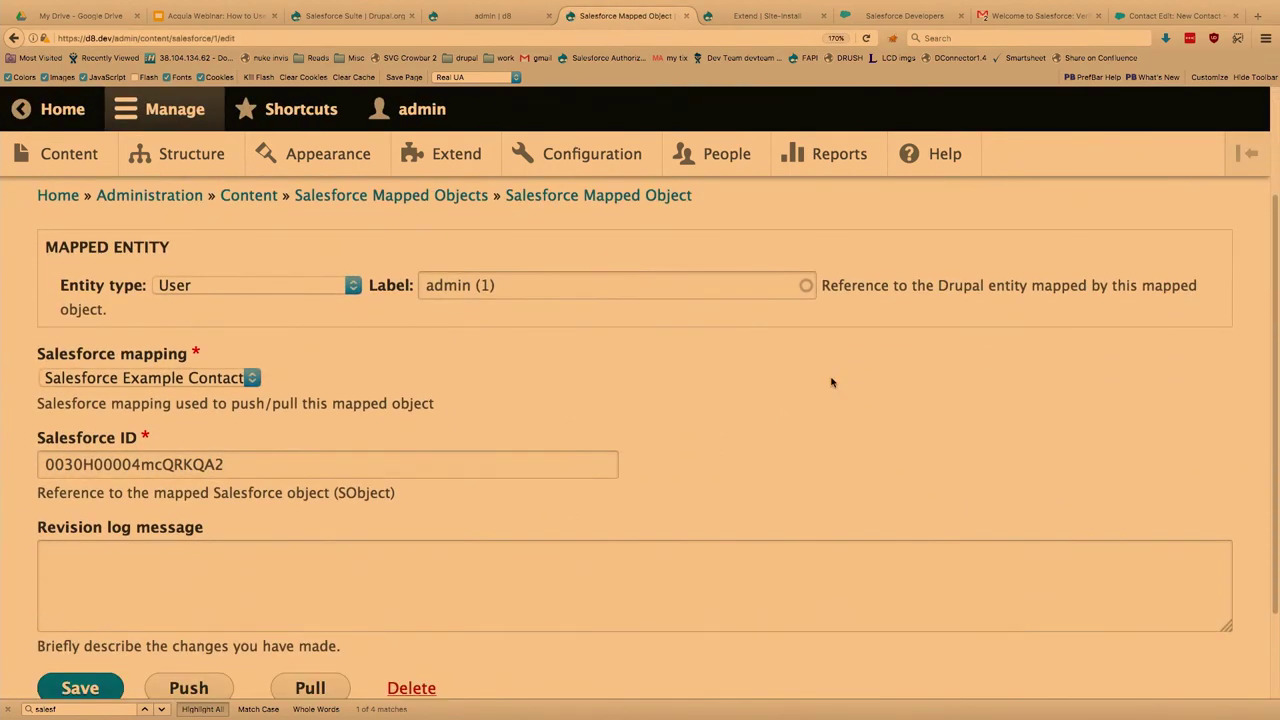
pyautogui.scroll(-1, 193, 290)
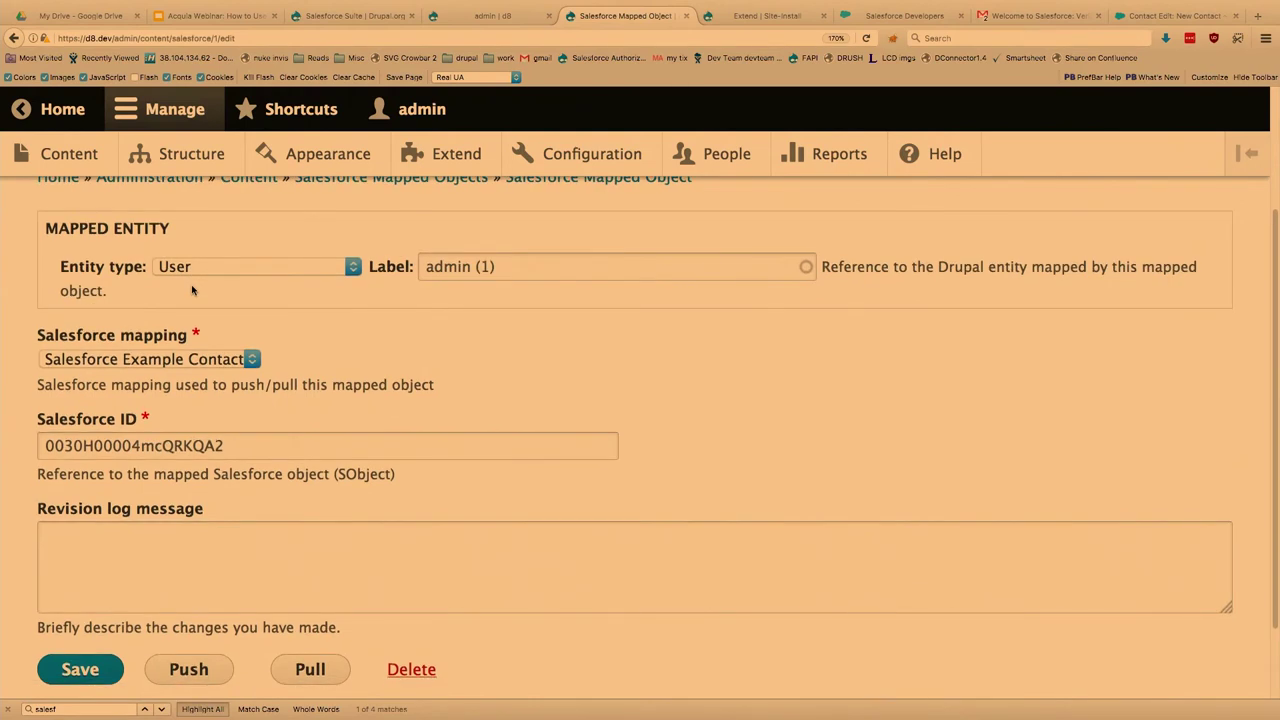
pyautogui.scroll(-2, 193, 290)
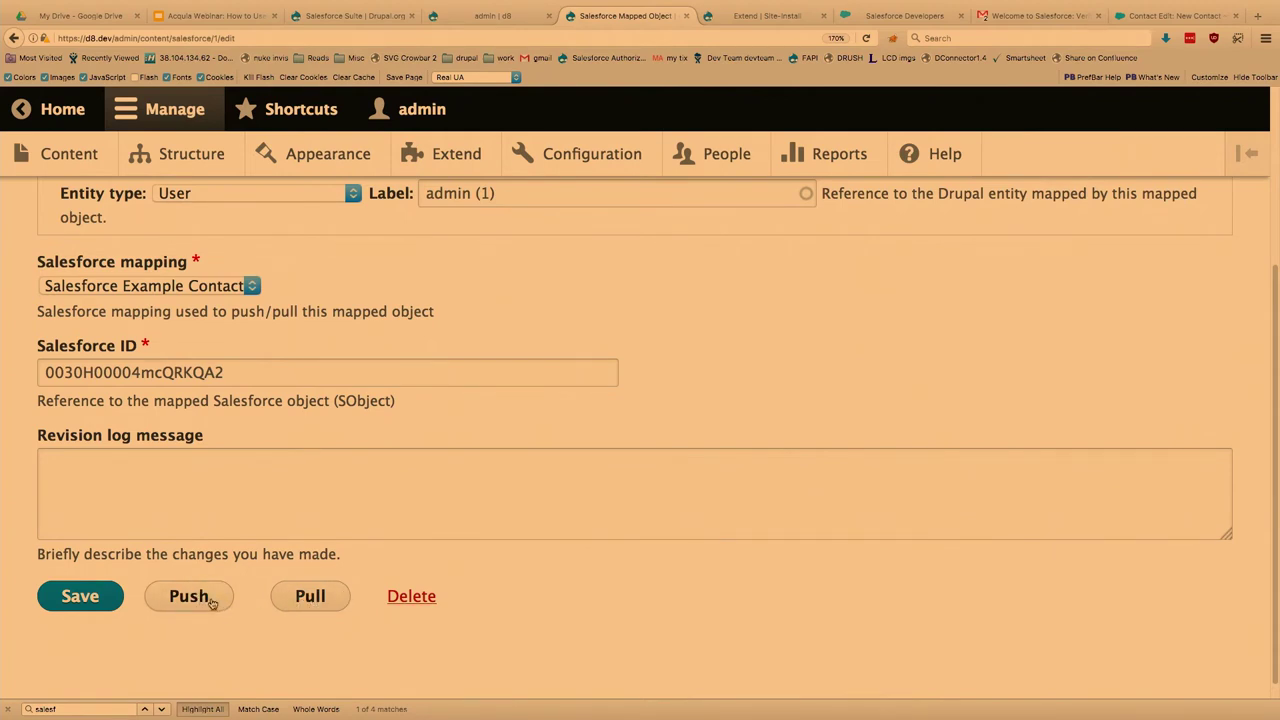
pyautogui.scroll(1, 212, 604)
pyautogui.scroll(5, 212, 604)
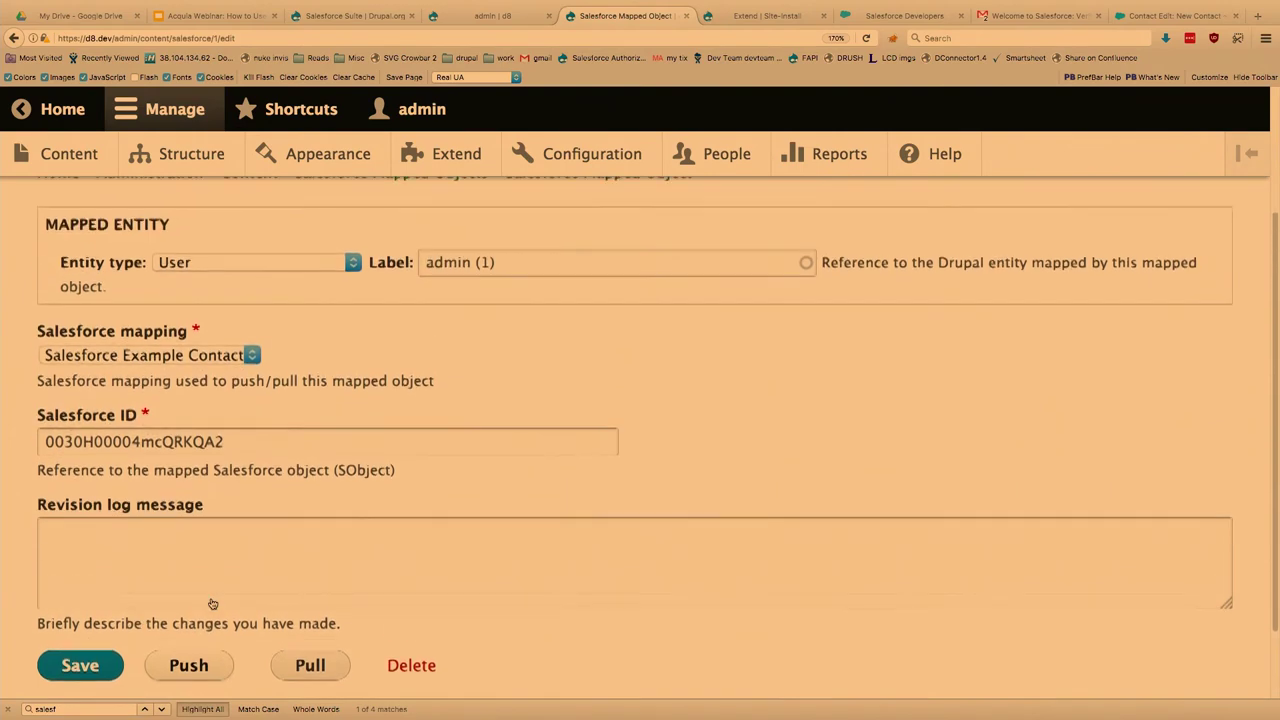
pyautogui.click(910, 17)
# Step: Discard the unsaved new Salesforce contact and search the password manager for the login
pyautogui.click(1147, 18)
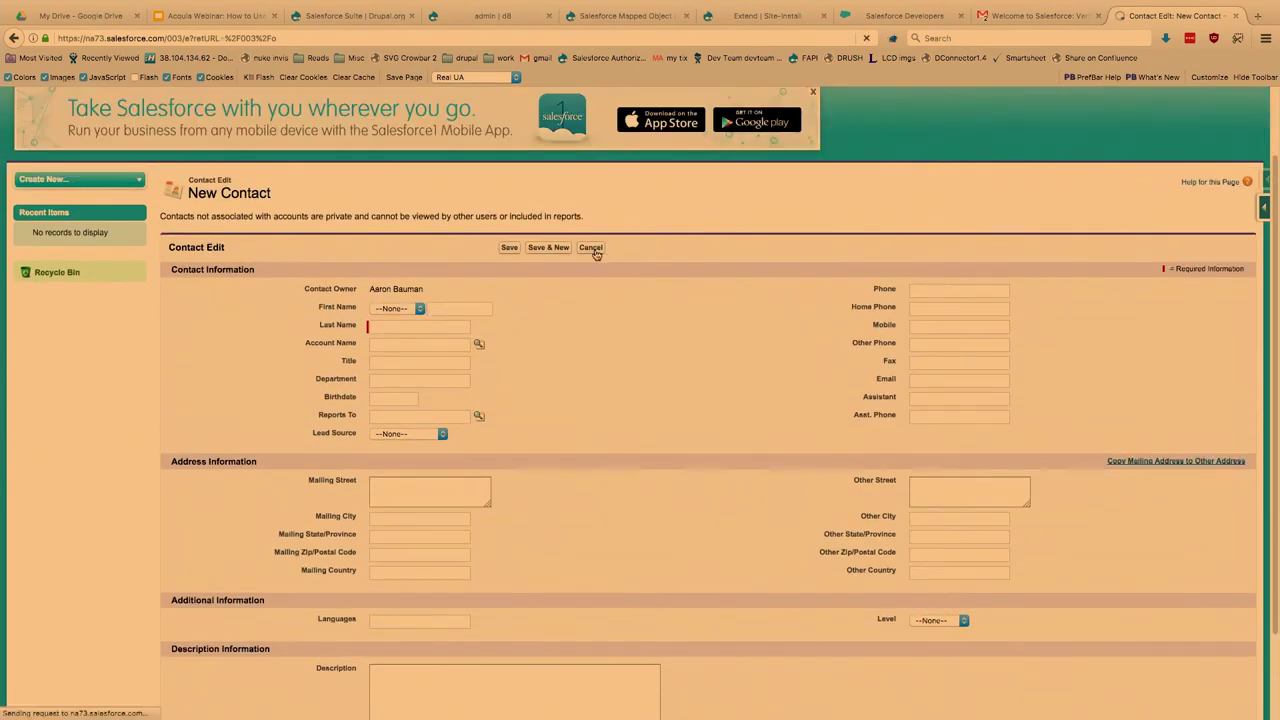
pyautogui.click(591, 251)
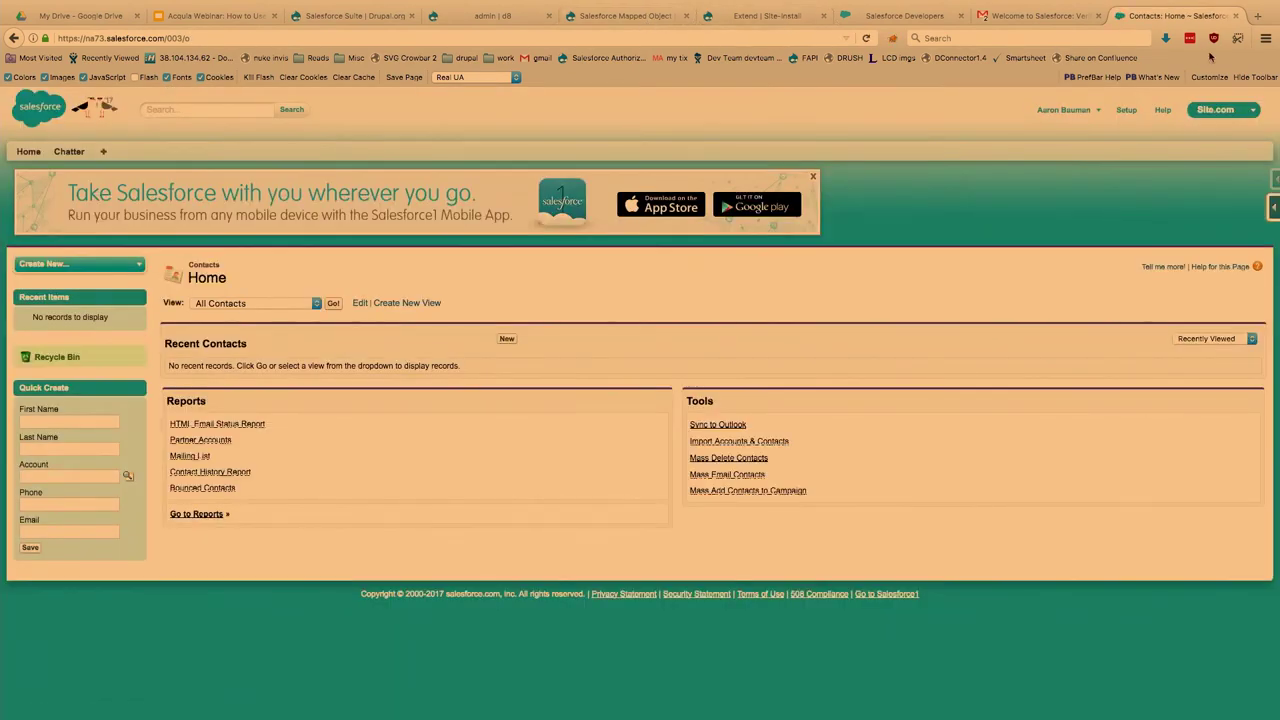
pyautogui.click(1189, 38)
pyautogui.write('aaron 96')
pyautogui.click(1122, 118)
# Step: Sign back into Salesforce with the saved login in a fresh tab
pyautogui.hotkey('ctrl', 'w')
pyautogui.hotkey('ctrl', 't')
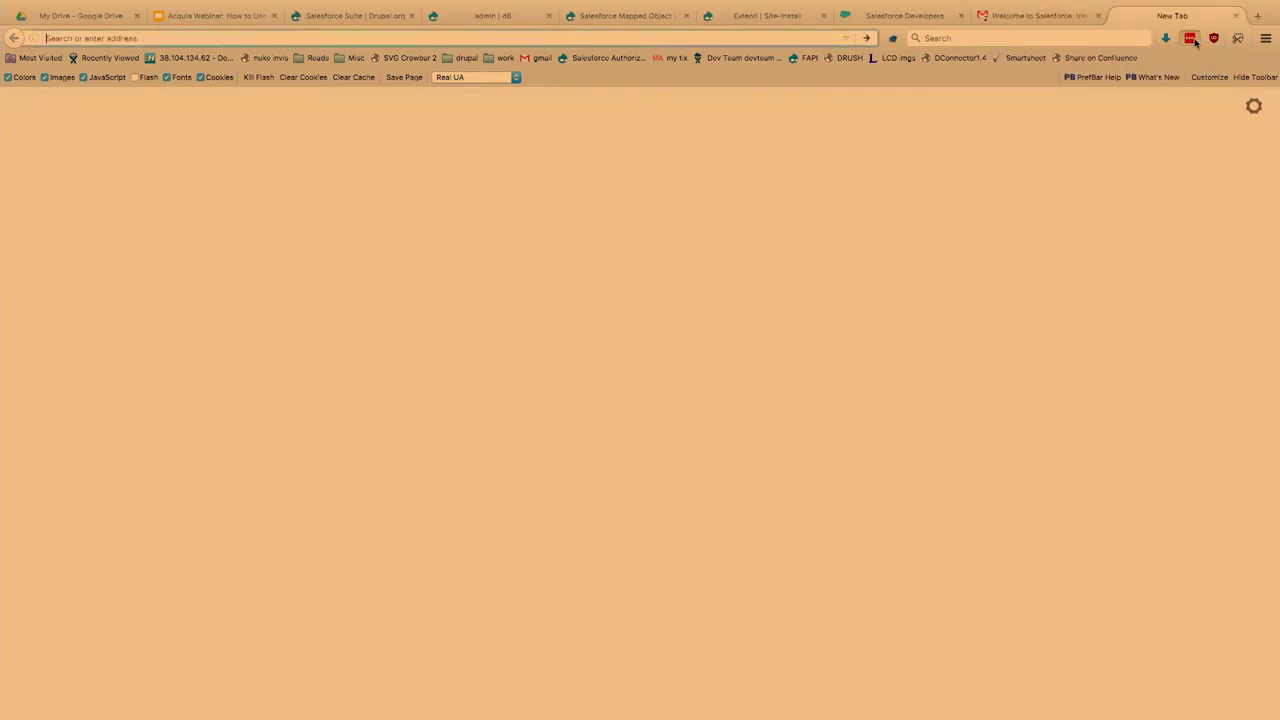
pyautogui.click(1190, 38)
pyautogui.write('aaron 96')
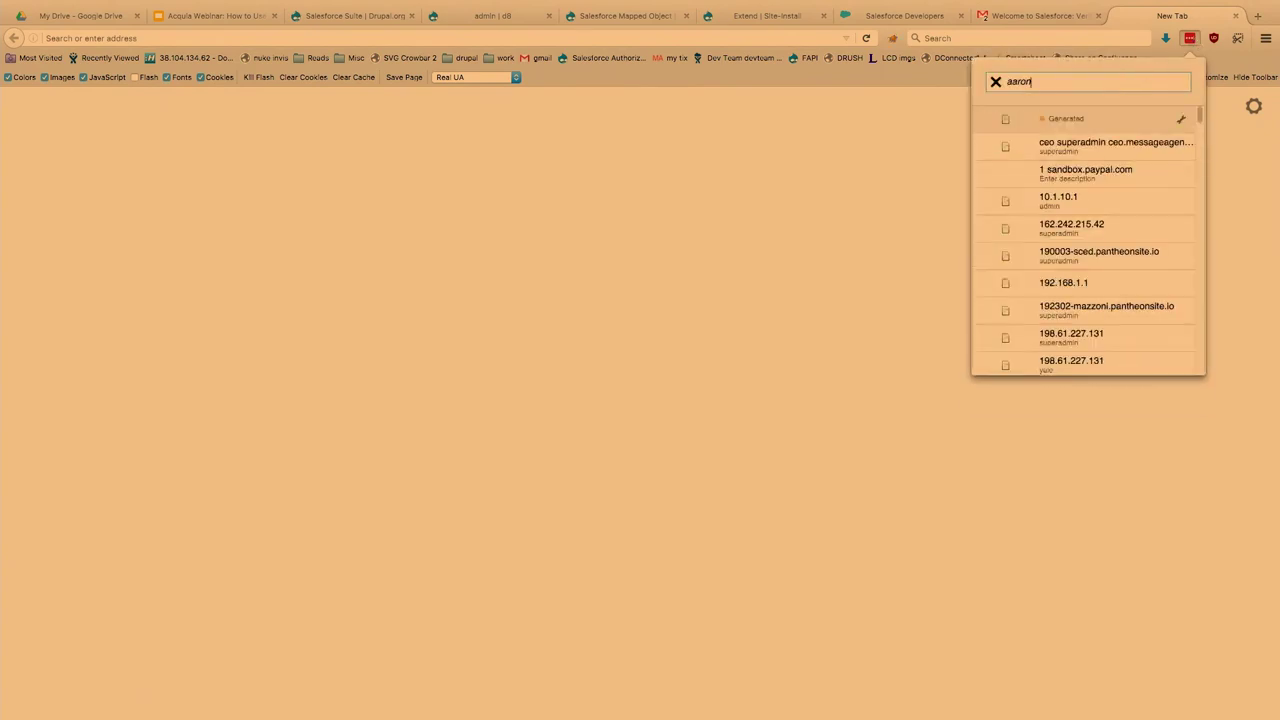
pyautogui.click(1112, 123)
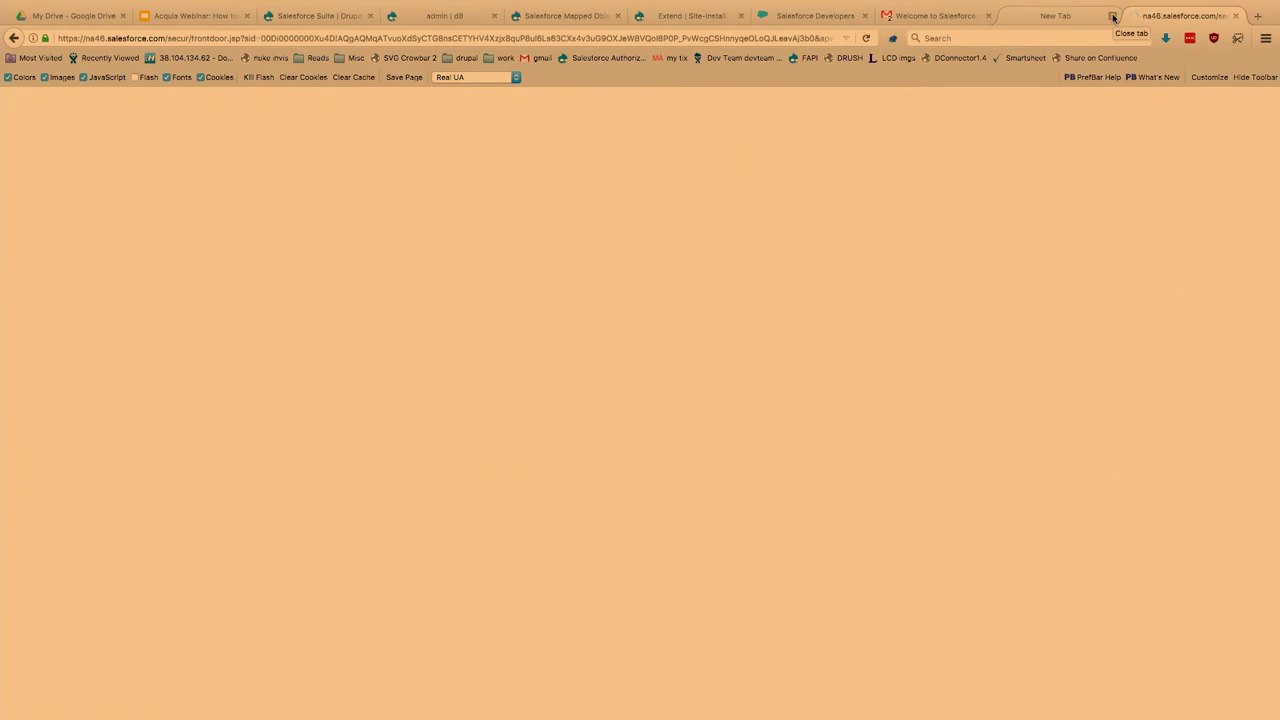
# Step: Return to Drupal and show mapped object 1's View page
pyautogui.click(1113, 17)
pyautogui.click(695, 16)
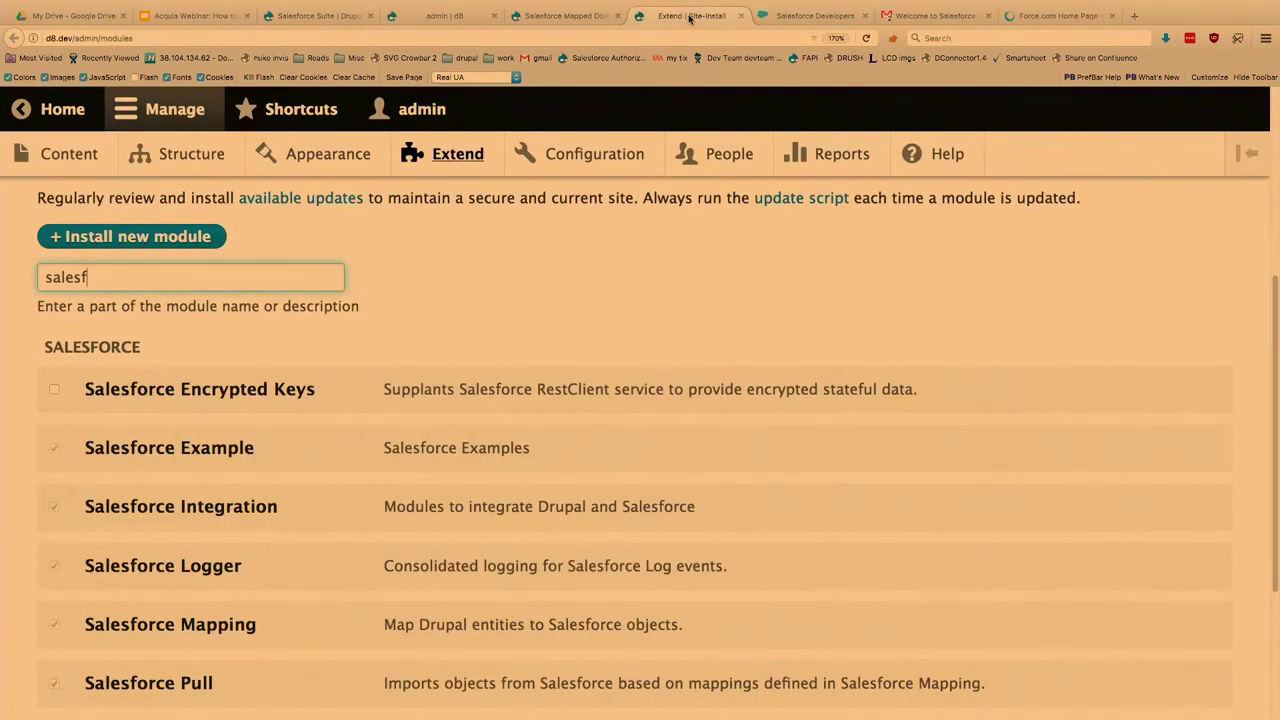
pyautogui.click(562, 16)
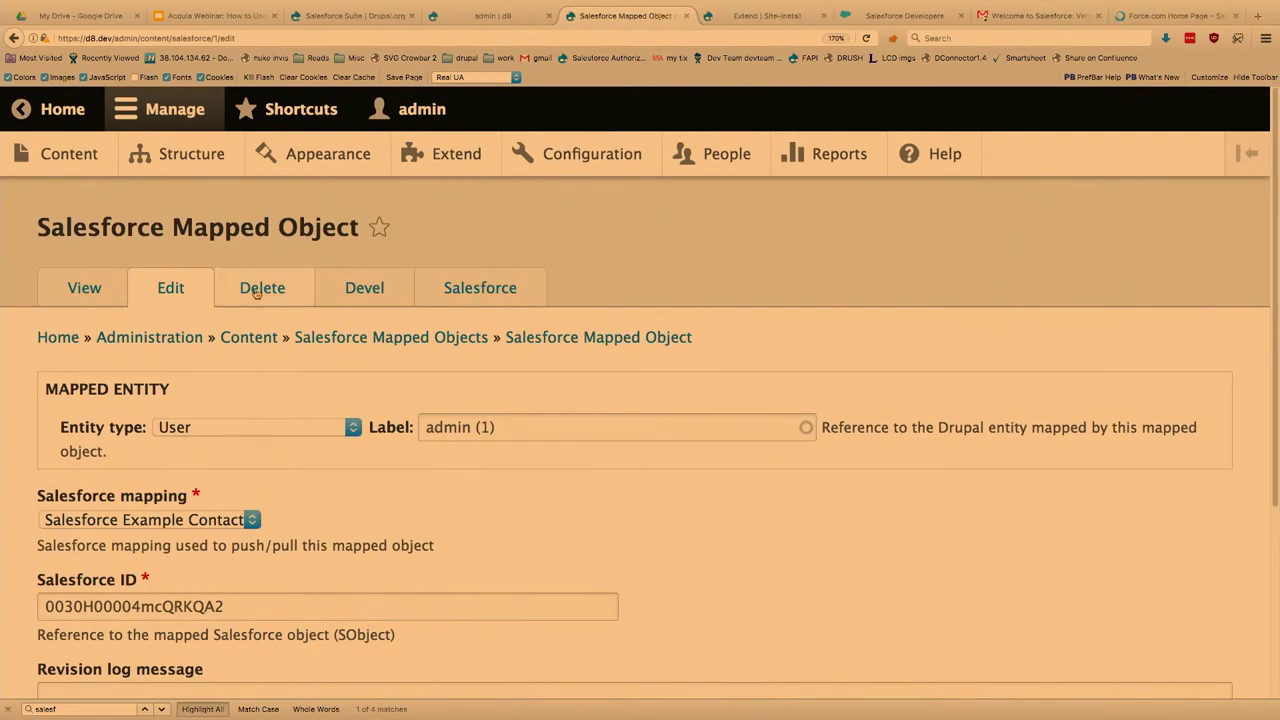
pyautogui.click(104, 289)
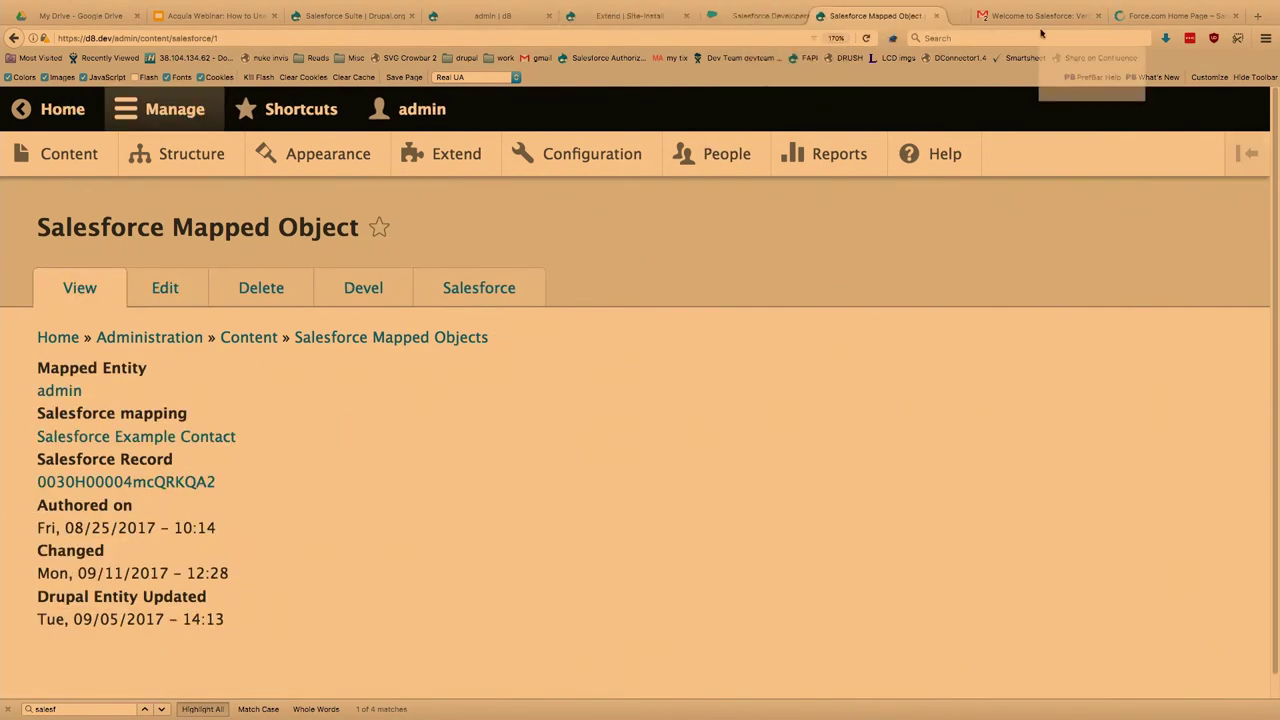
# Step: Change the linked contact's last name from admin to 'a new drupal username' and save
pyautogui.click(183, 483)
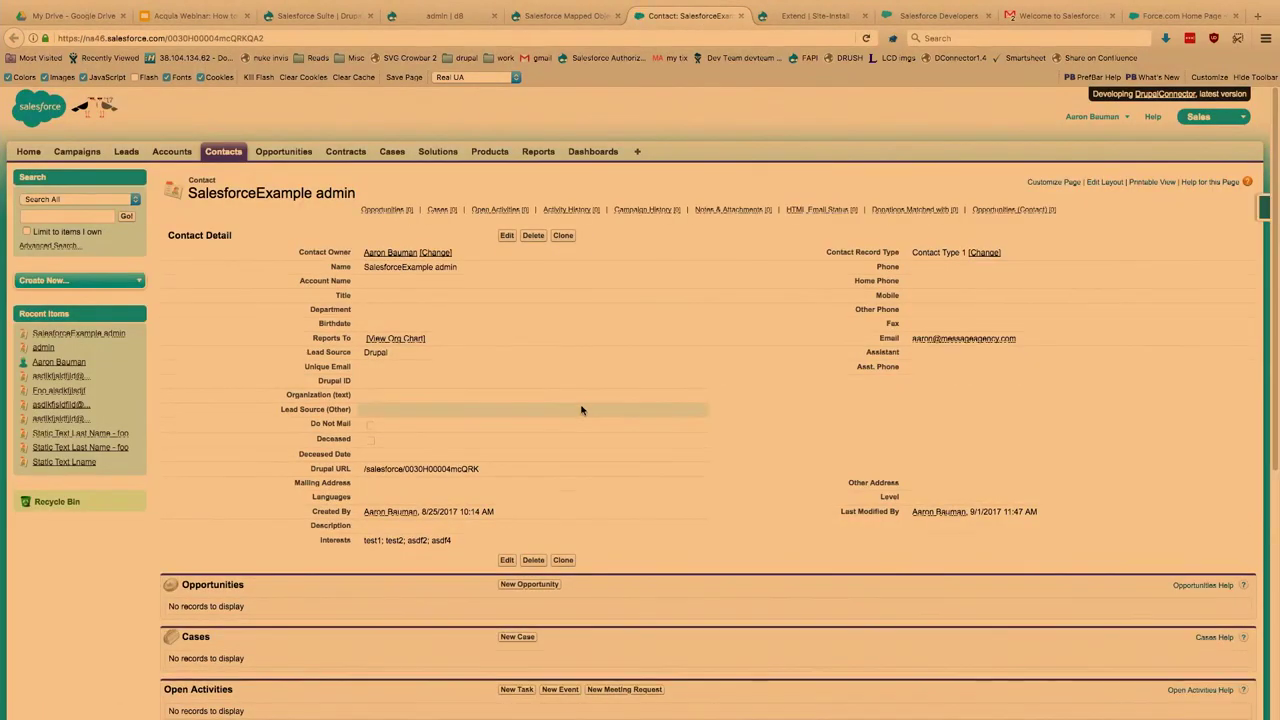
pyautogui.doubleClick(386, 267)
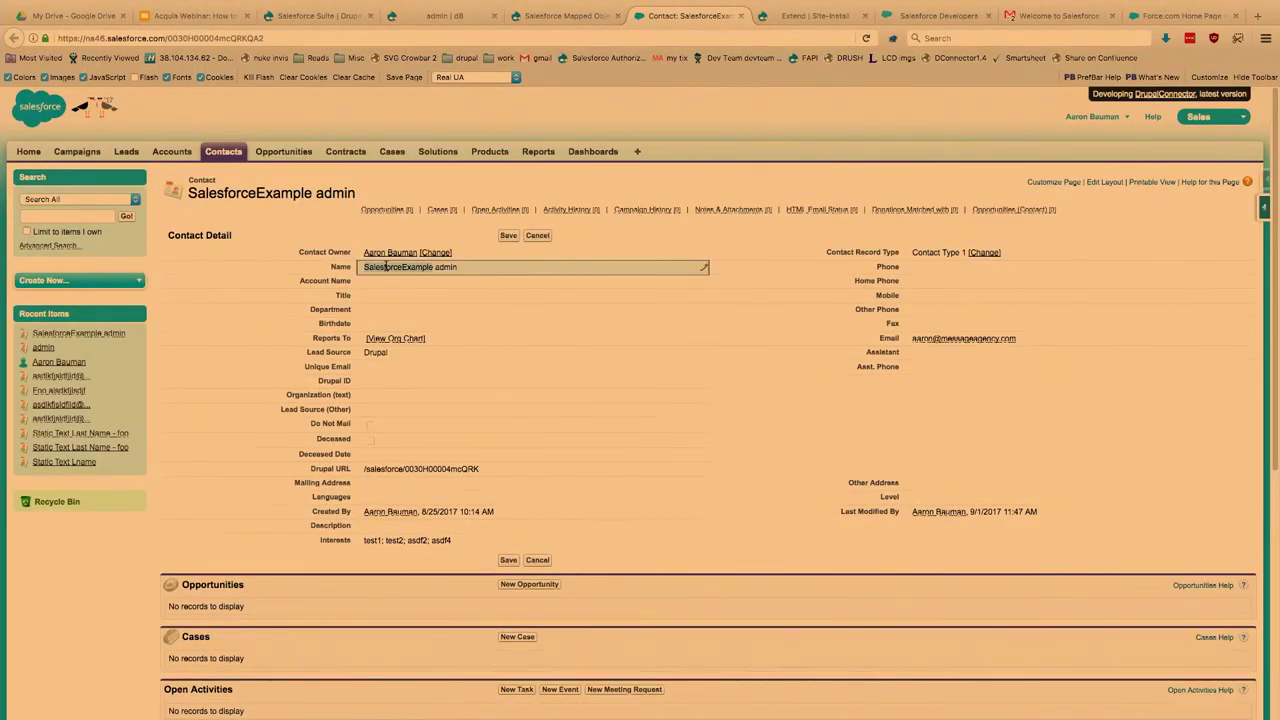
pyautogui.click(659, 277)
pyautogui.doubleClick(659, 277)
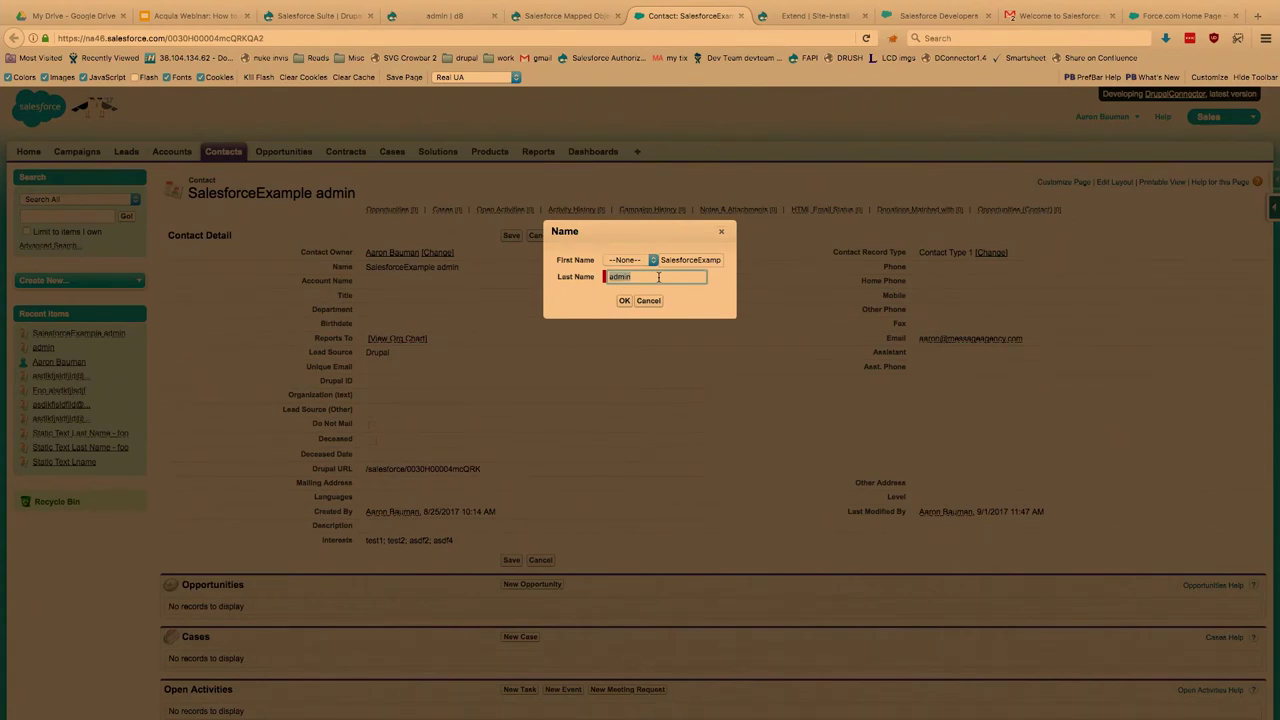
pyautogui.write('a new d')
pyautogui.click(624, 301)
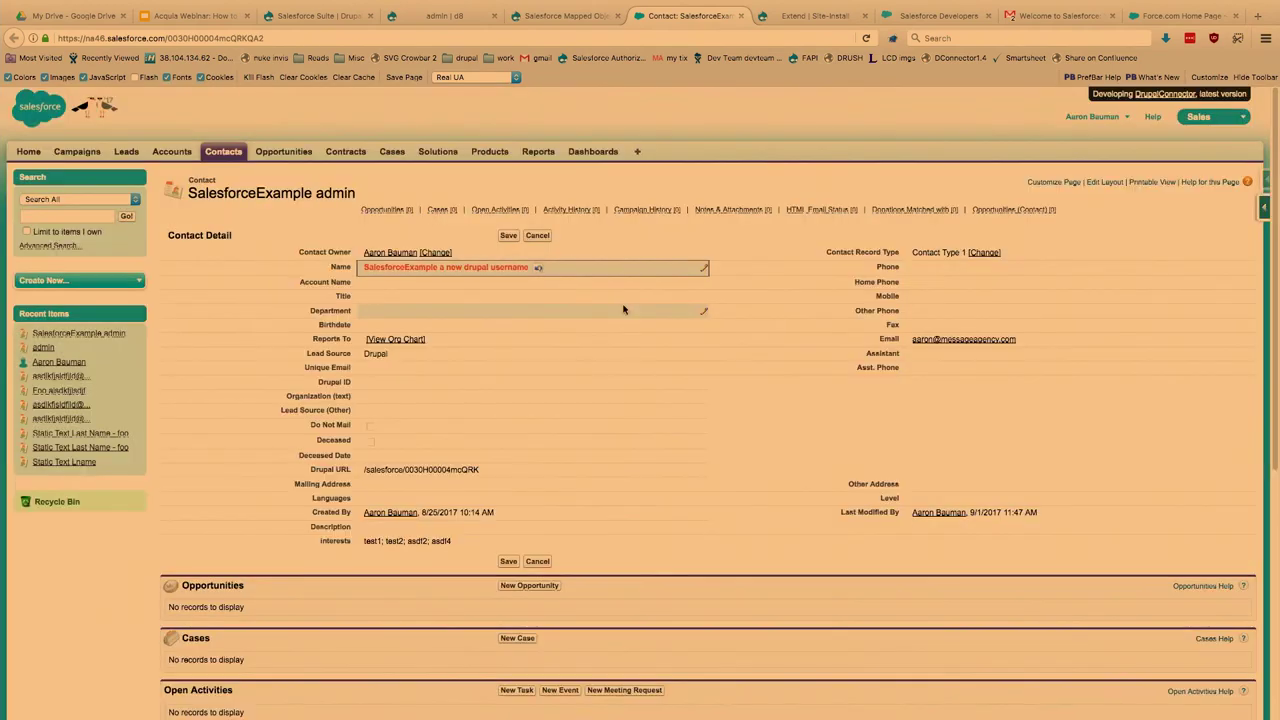
pyautogui.click(508, 237)
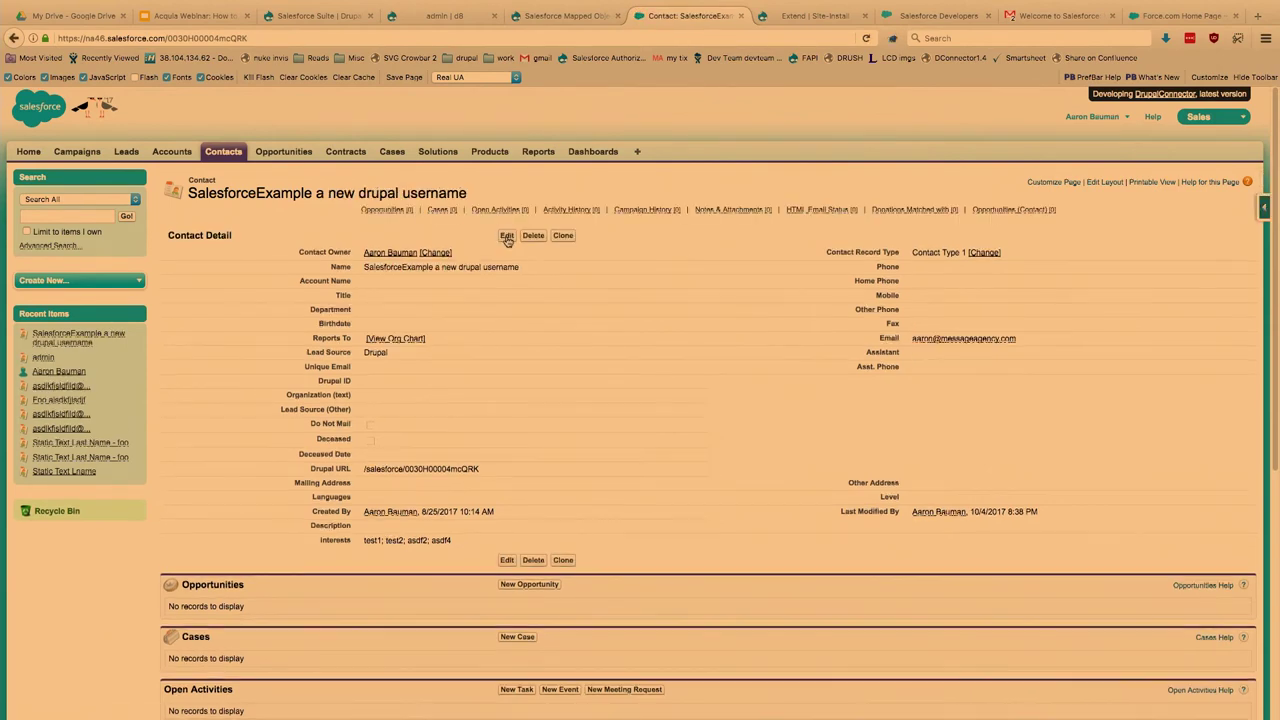
pyautogui.hotkey('ctrl', 'shift', 'Tab')
# Step: Pull the renamed contact from the mapped object edit form; it fails validation
pyautogui.click(197, 298)
pyautogui.scroll(-5, 414, 420)
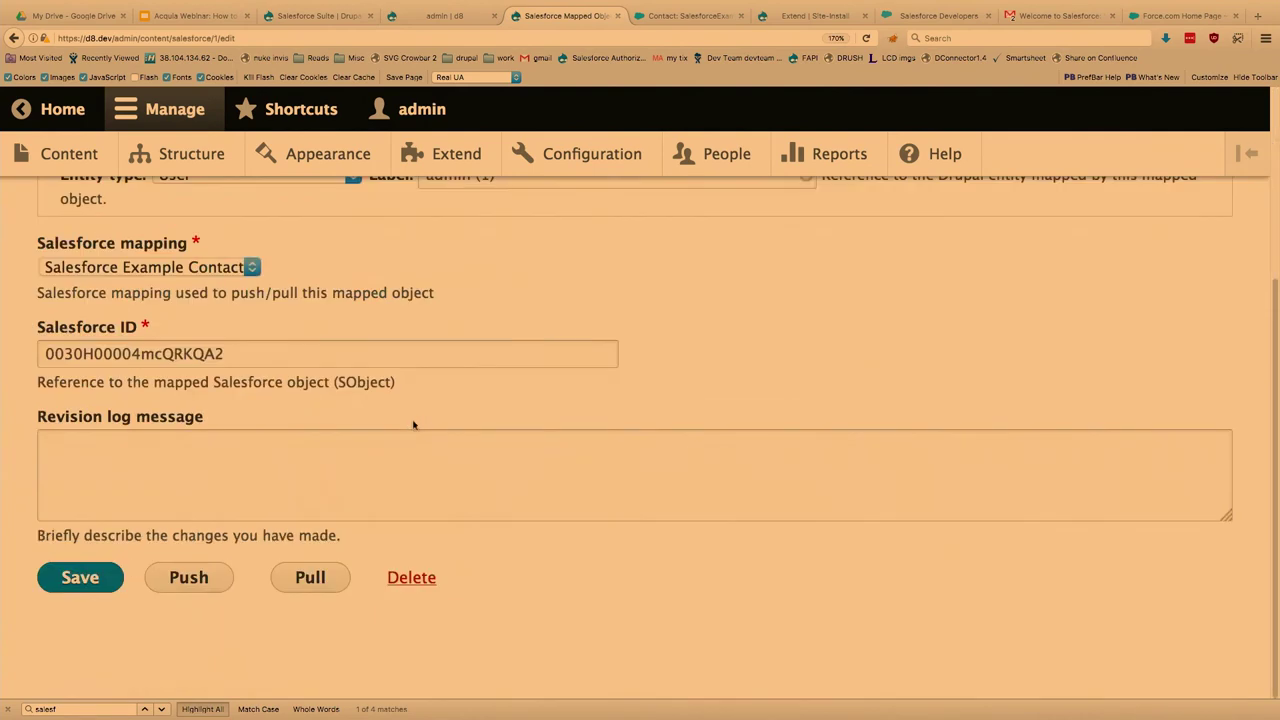
pyautogui.click(310, 577)
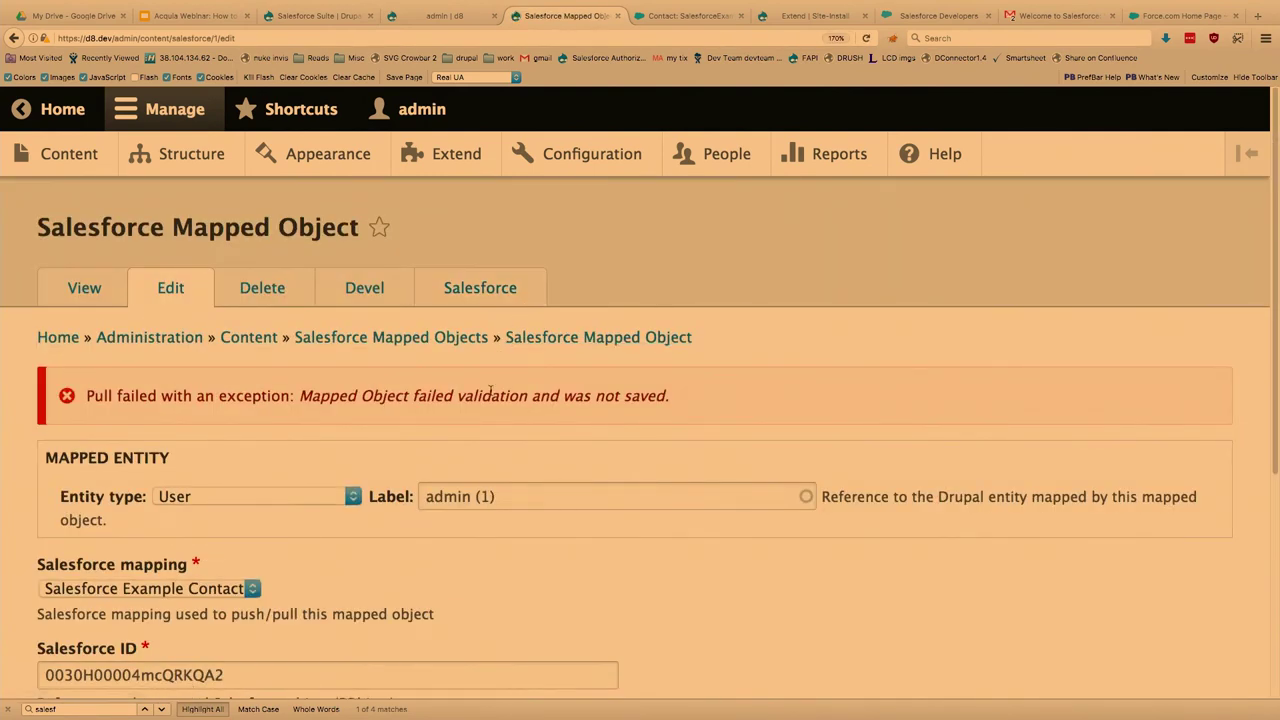
pyautogui.scroll(-3, 407, 390)
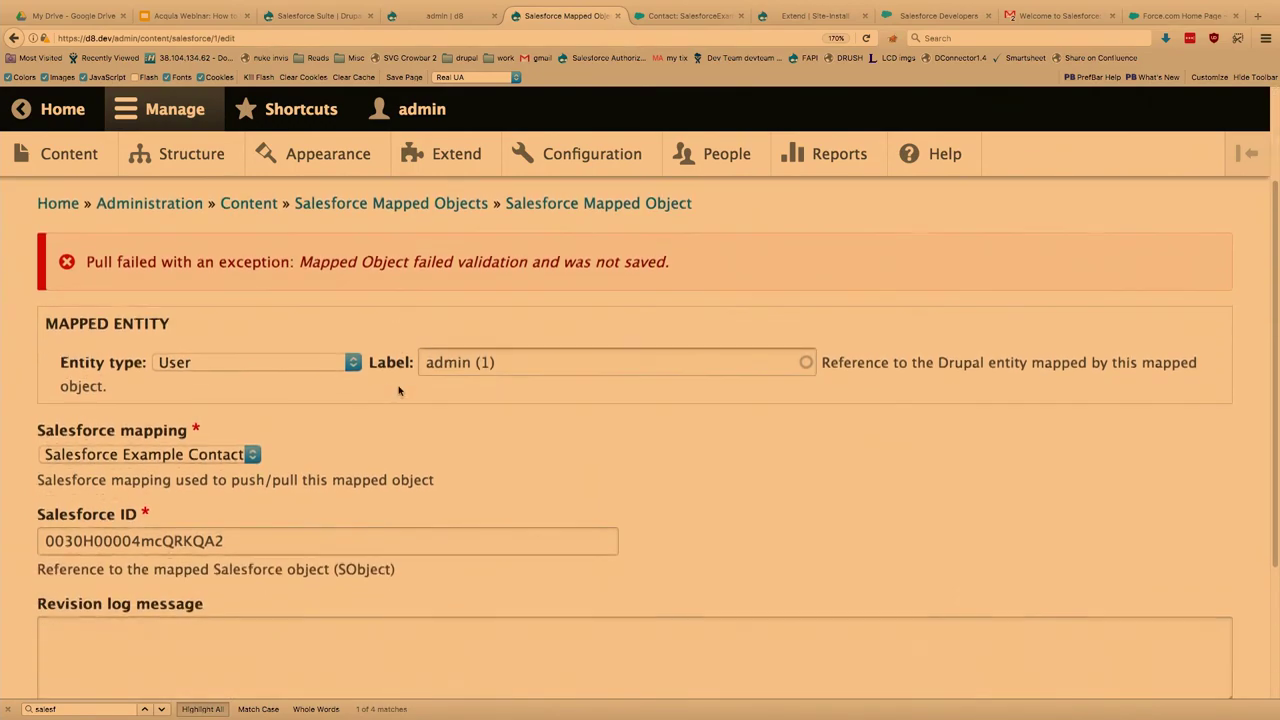
pyautogui.press('super+Tab')
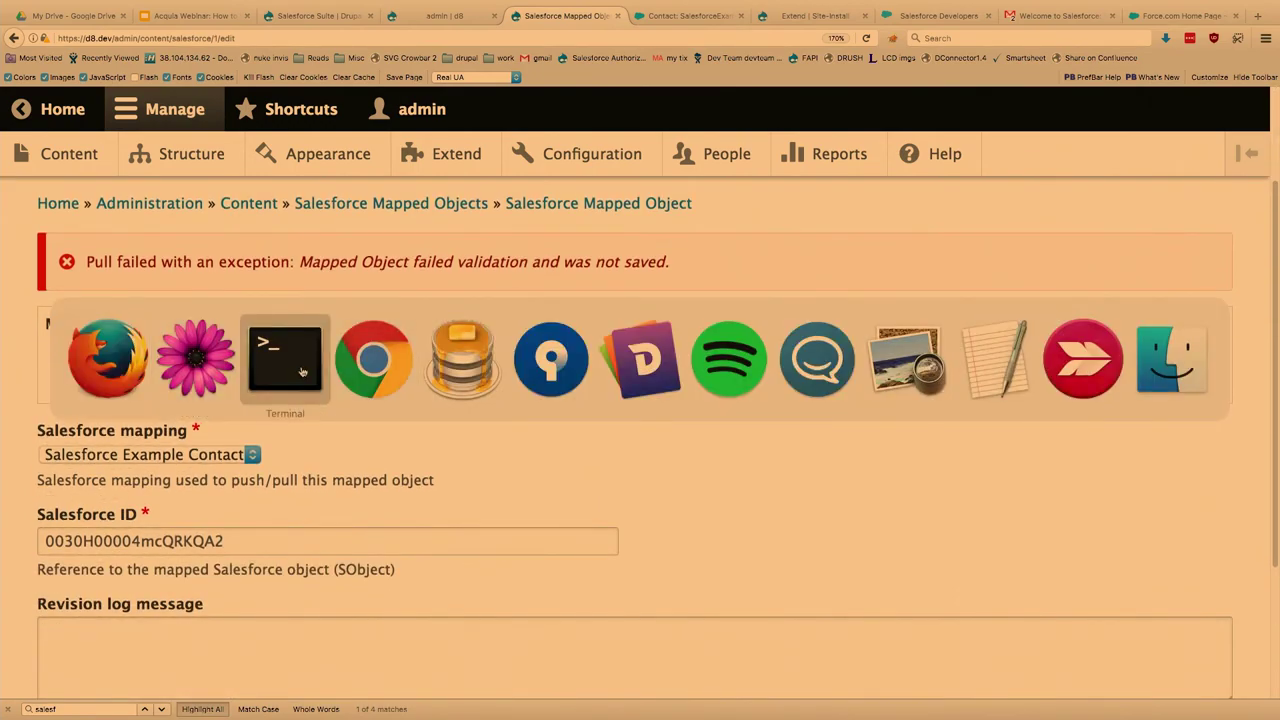
# Step: In Terminal, move into modules/salesforce/ and check its git status
pyautogui.click(302, 372)
pyautogui.press('Return')
pyautogui.write('pwd')
pyautogui.press('Return')
pyautogui.write('cd mod')
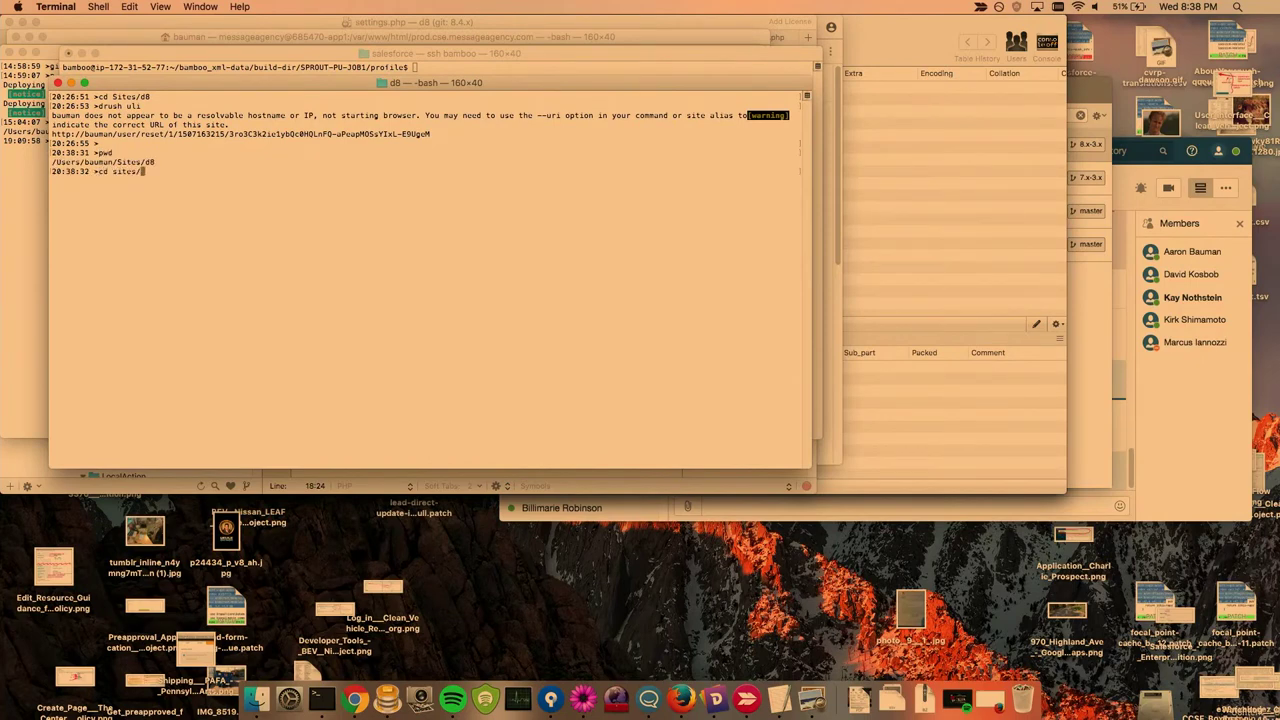
pyautogui.write('ules/salesforce/')
pyautogui.press('Return')
pyautogui.write('git status')
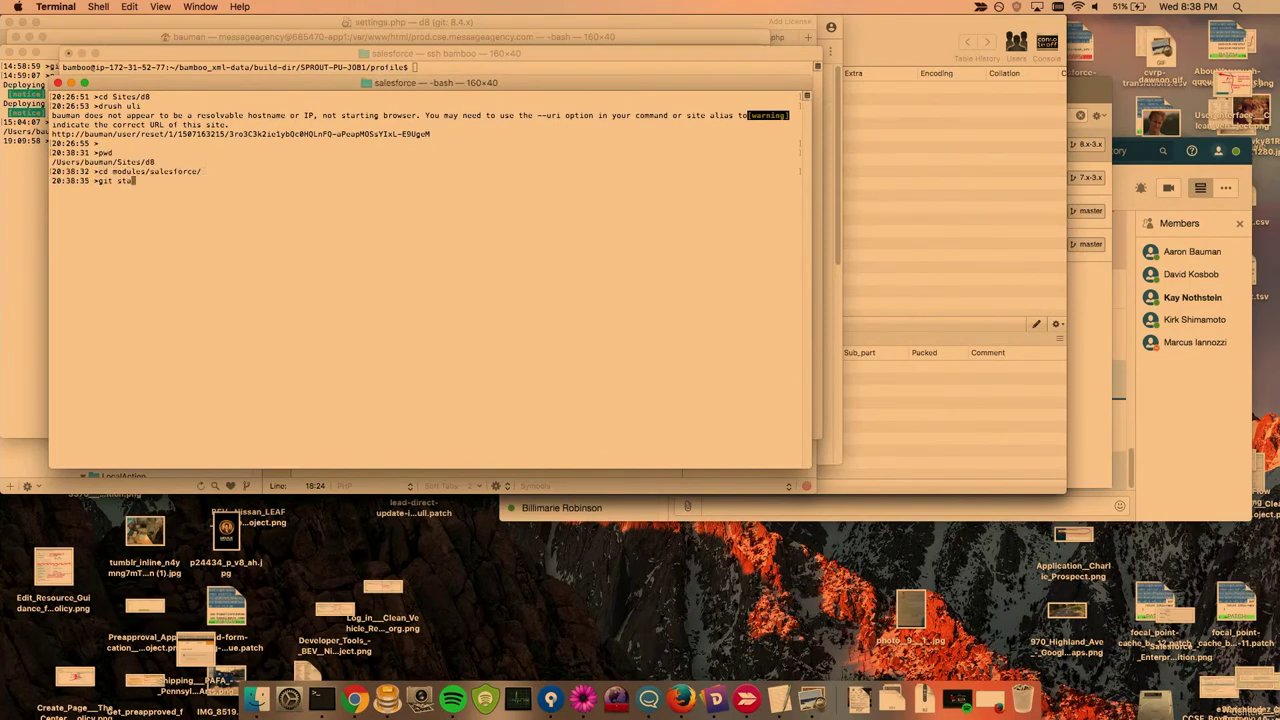
pyautogui.press('Return')
# Step: Stash the module's uncommitted changes and confirm the working tree is clean
pyautogui.write('git stash')
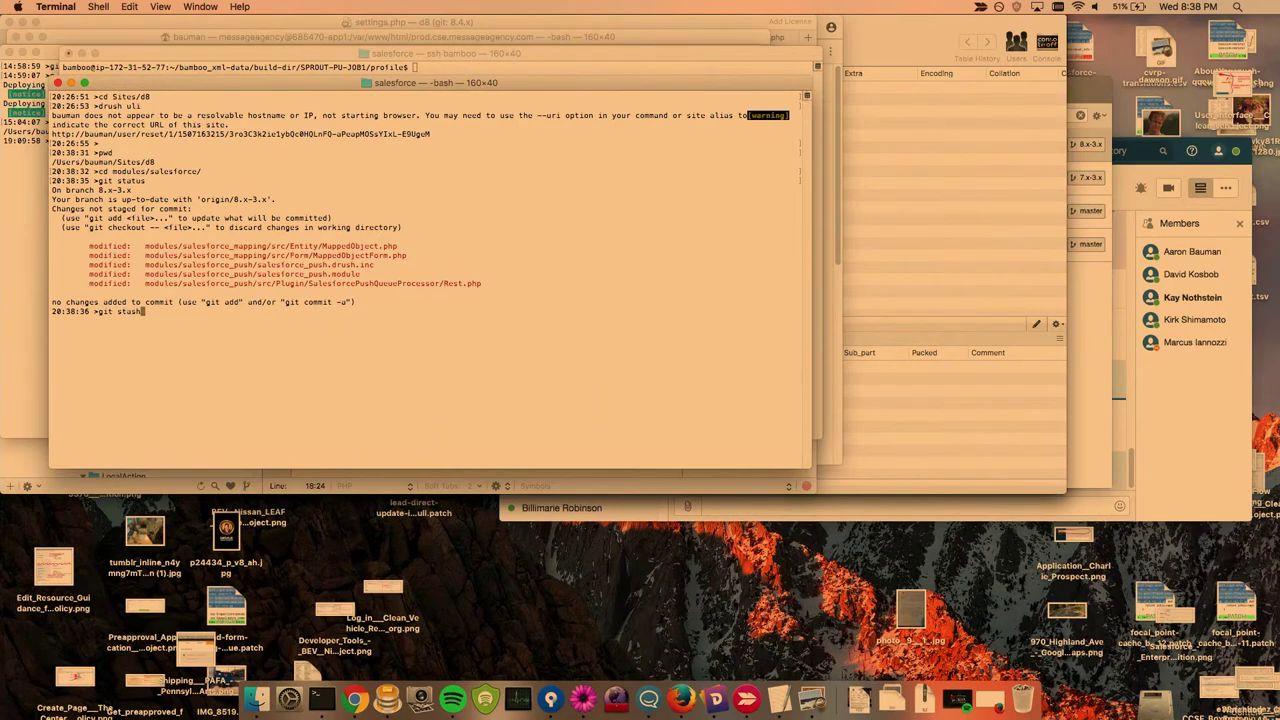
pyautogui.press('Return')
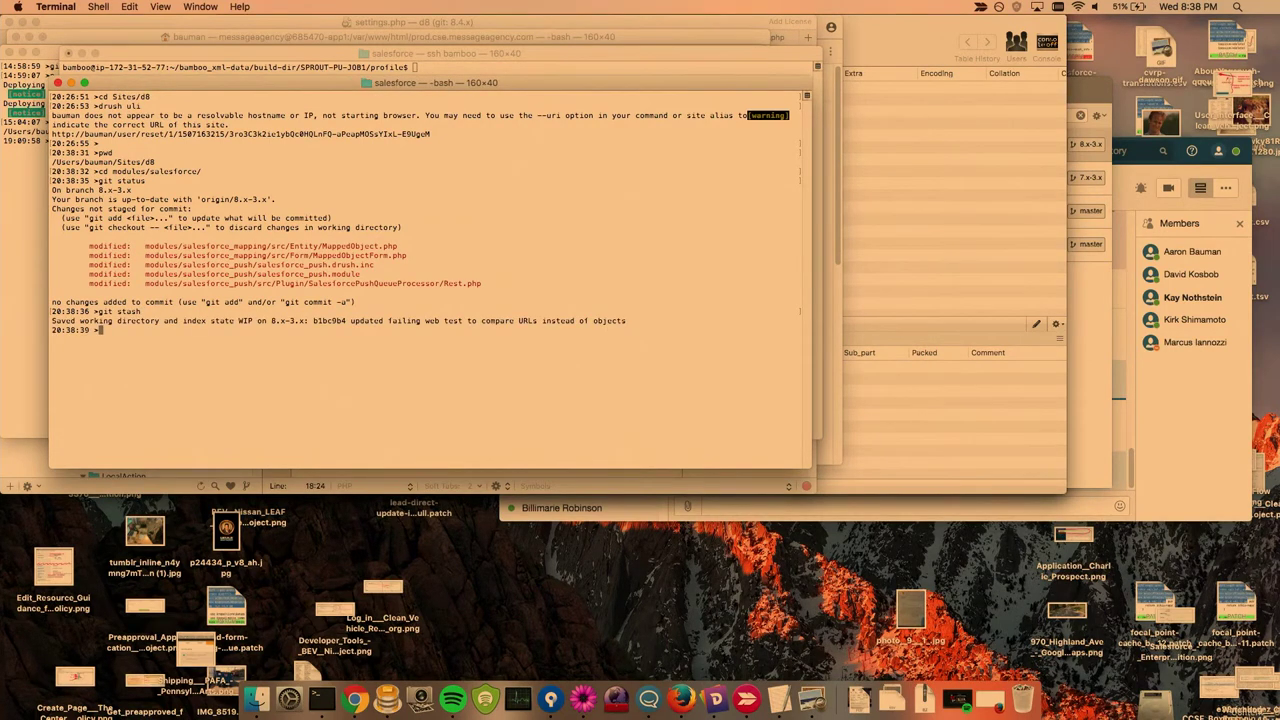
pyautogui.write('git status')
pyautogui.press('Return')
pyautogui.press('super+k')
# Step: Rebuild the Drupal caches with drush cr
pyautogui.hotkey('ctrl', 'Right')
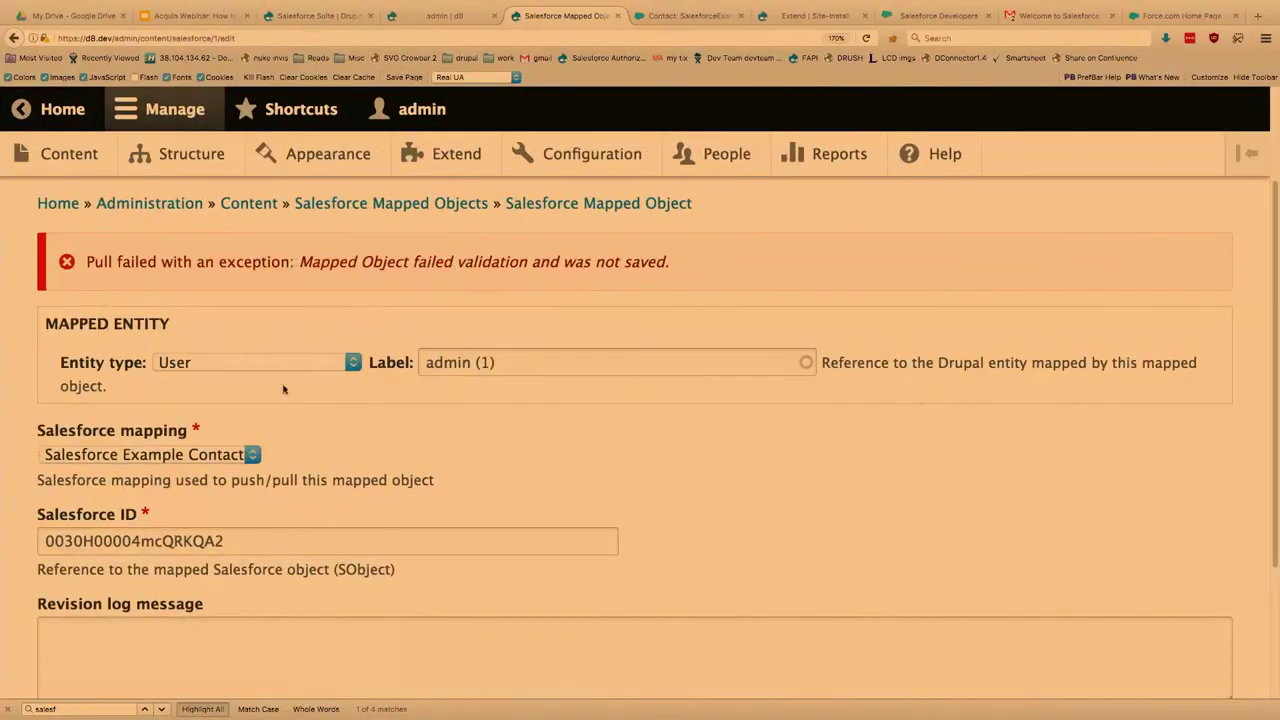
pyautogui.scroll(-5, 240, 548)
pyautogui.press('super+Tab')
pyautogui.write('drush cr')
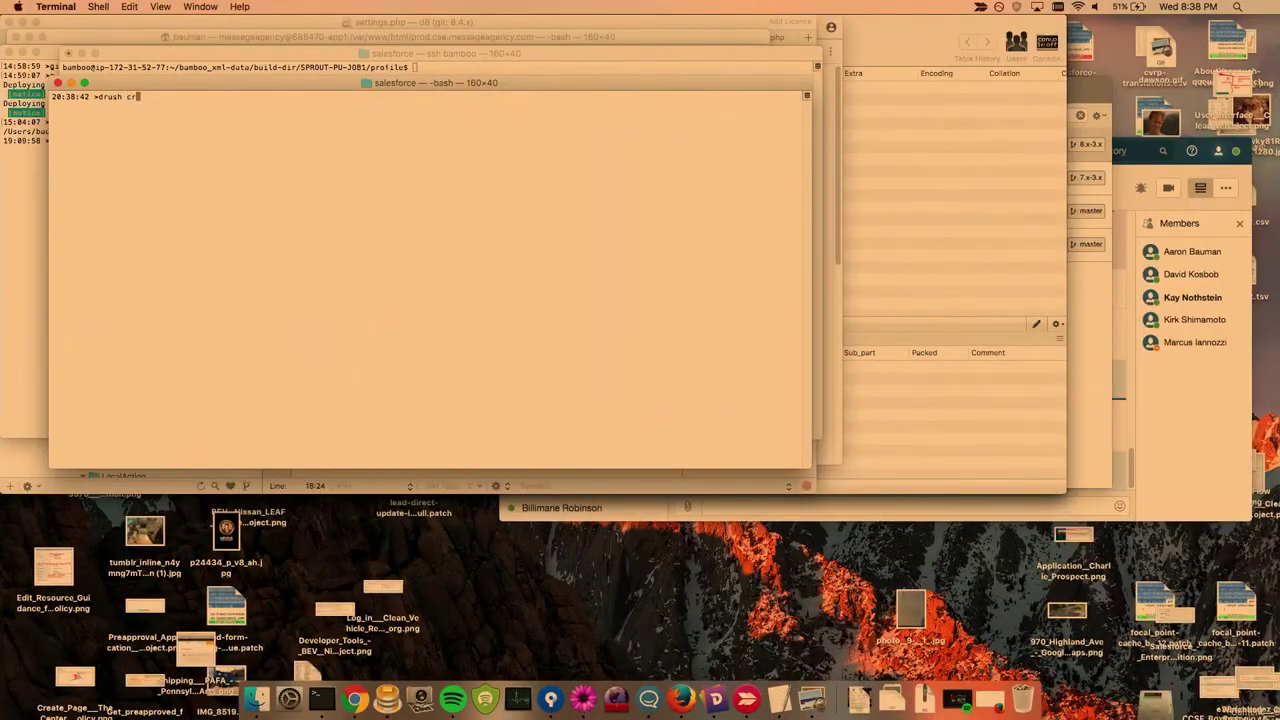
pyautogui.press('Return')
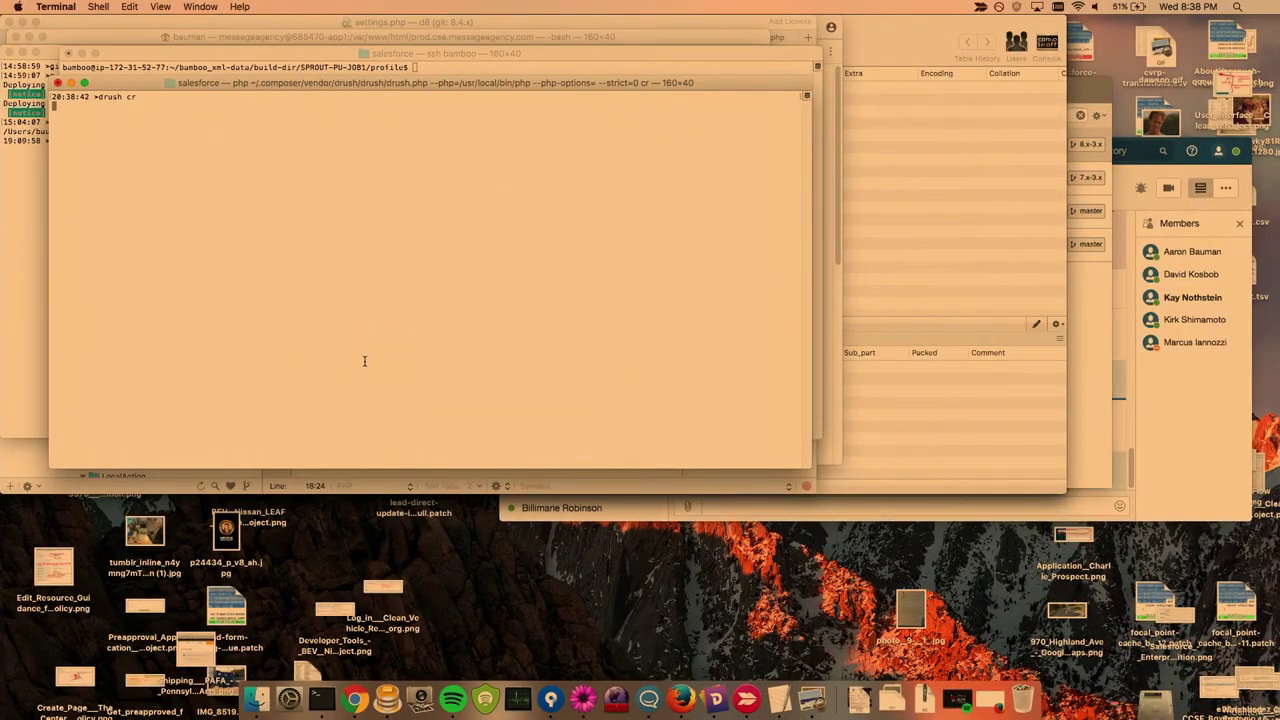
pyautogui.hotkey('ctrl', 'Right')
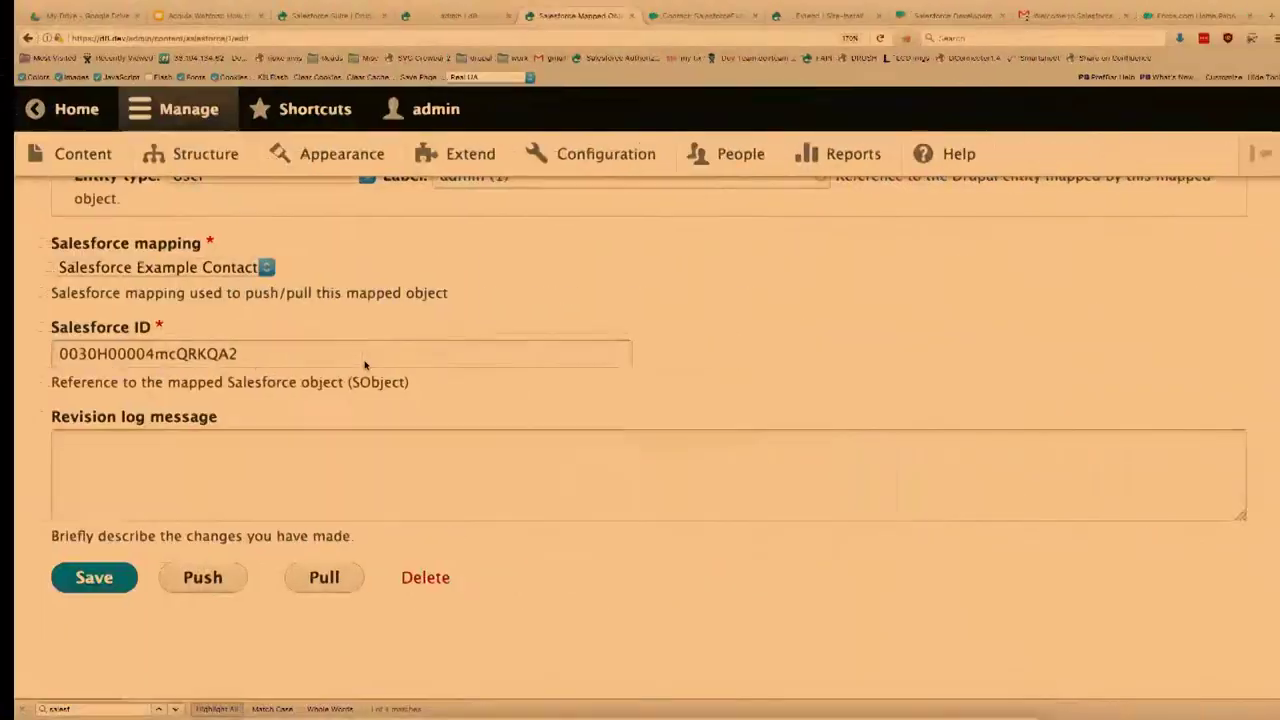
# Step: Pull the contact into Drupal successfully and open the renamed 'a new drupal username' user page
pyautogui.click(326, 578)
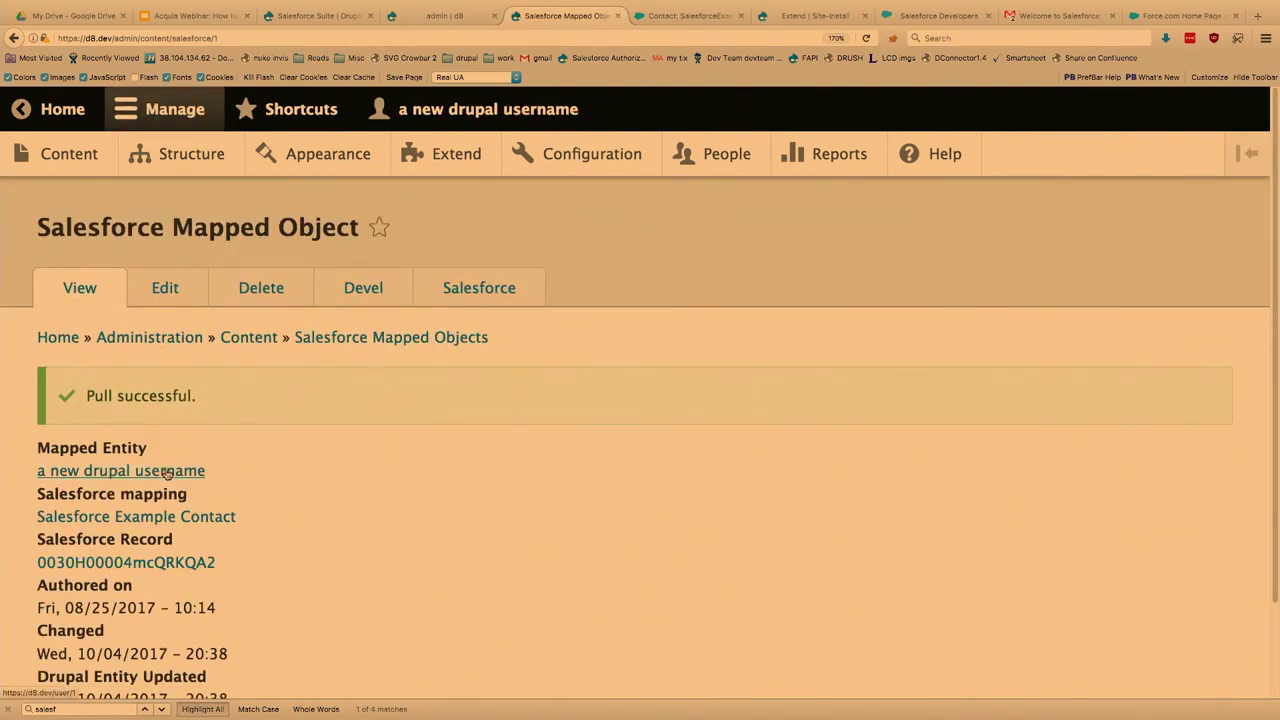
pyautogui.click(166, 292)
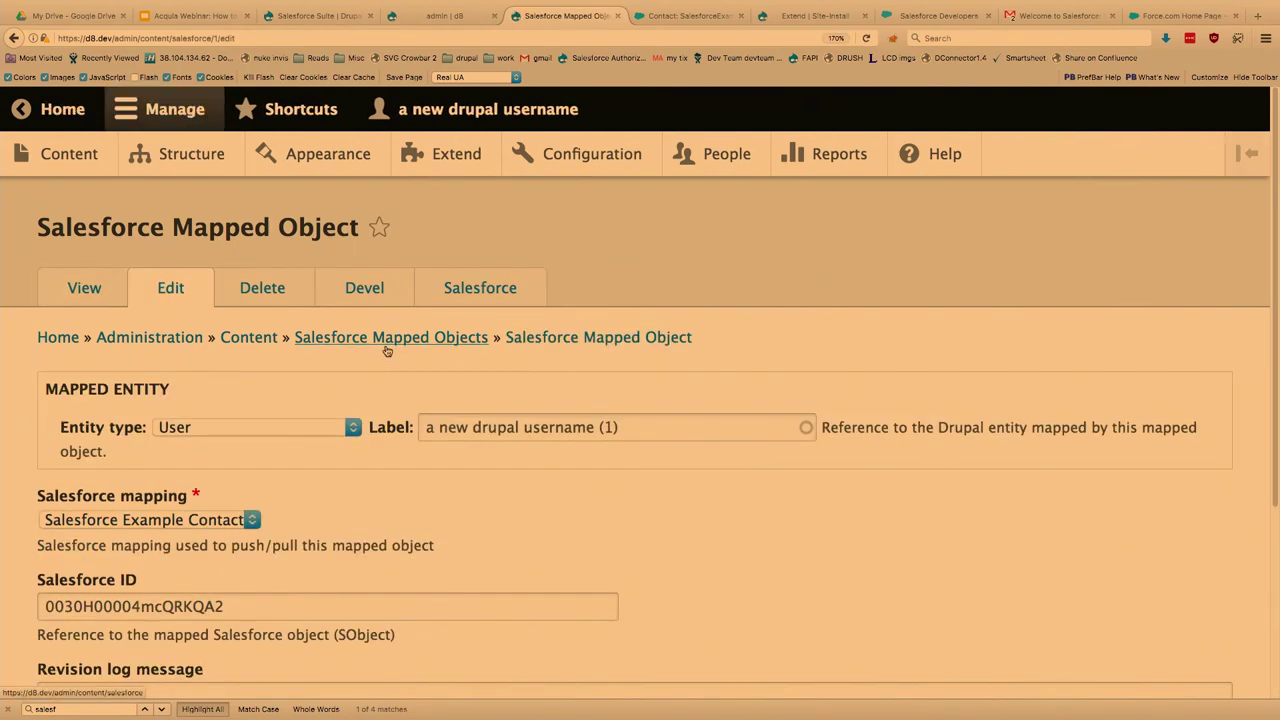
pyautogui.scroll(-2, 387, 345)
pyautogui.scroll(2, 480, 337)
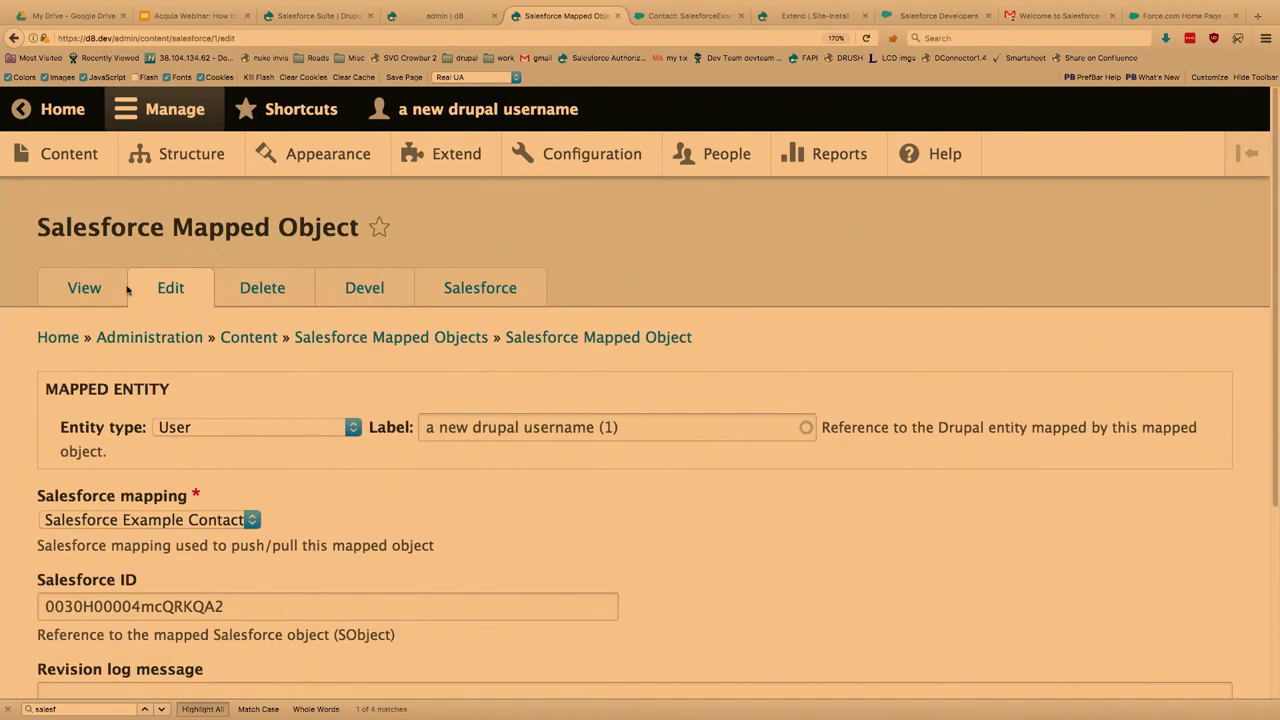
pyautogui.click(85, 289)
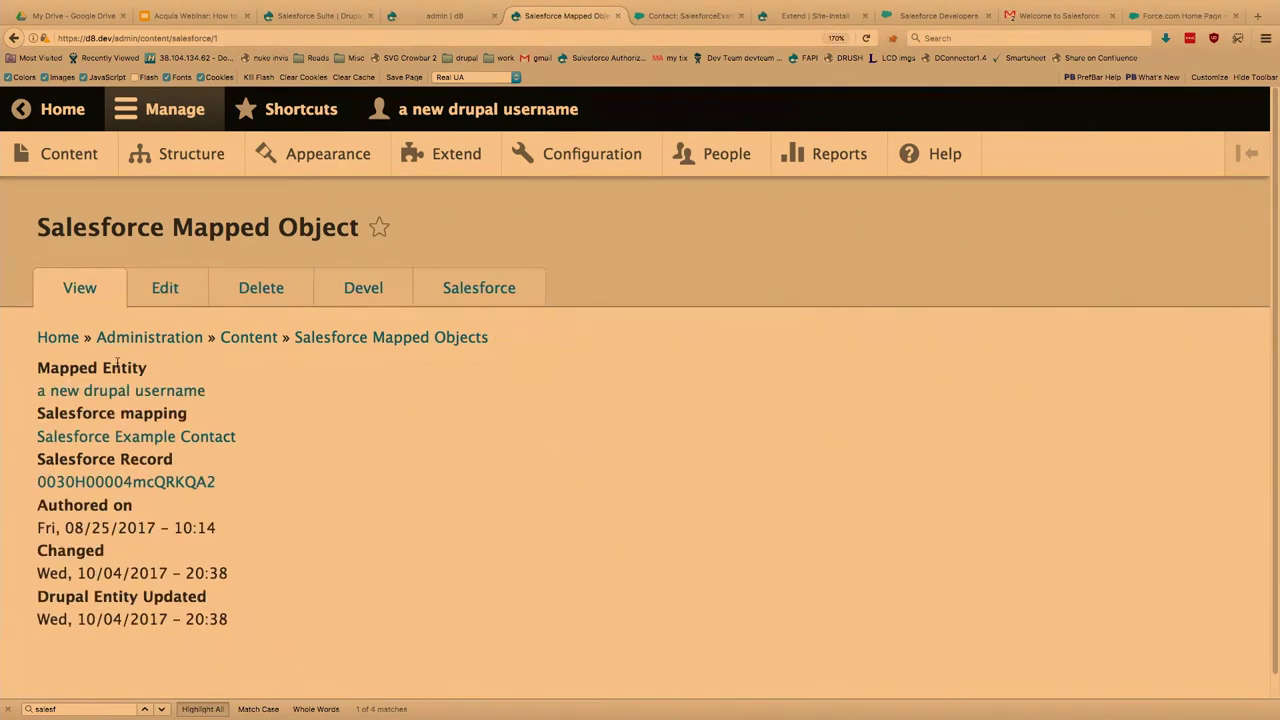
pyautogui.click(140, 391)
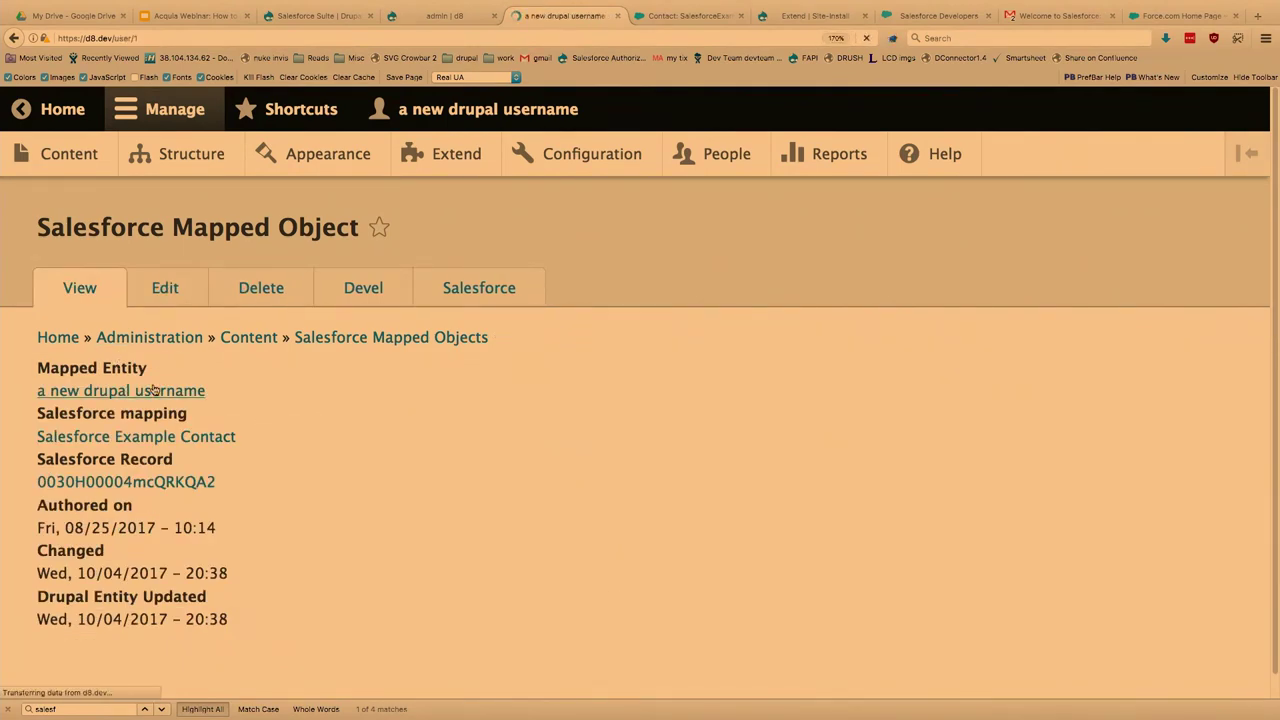
# Step: Change the admin user's Username to 'back to the old name' and save the account
pyautogui.click(505, 487)
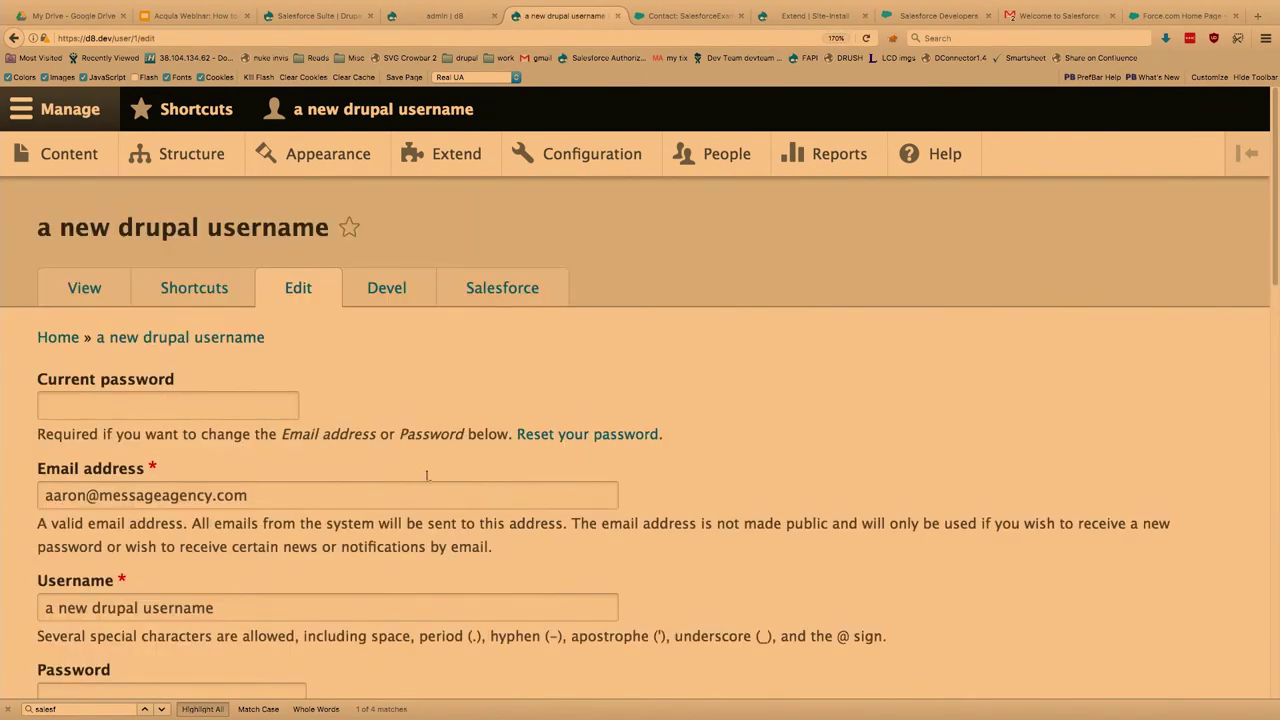
pyautogui.scroll(-3, 211, 396)
pyautogui.doubleClick(208, 450)
pyautogui.tripleClick(208, 450)
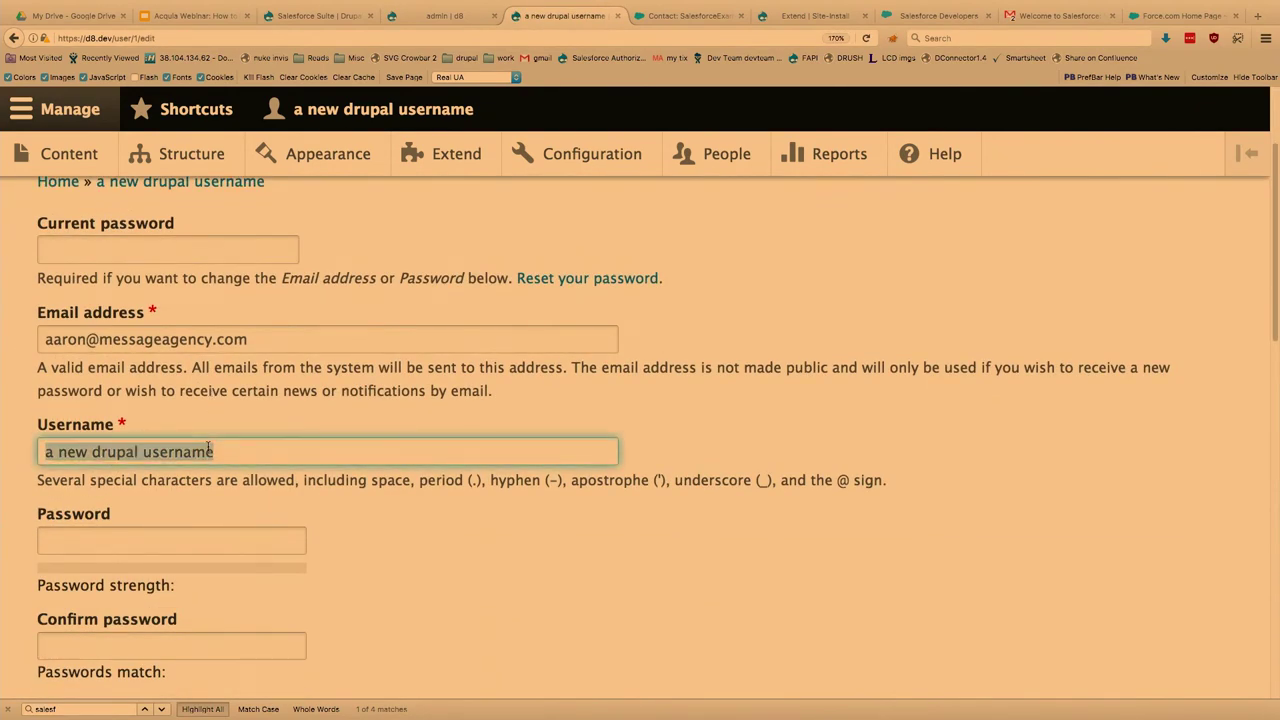
pyautogui.write('back to the ')
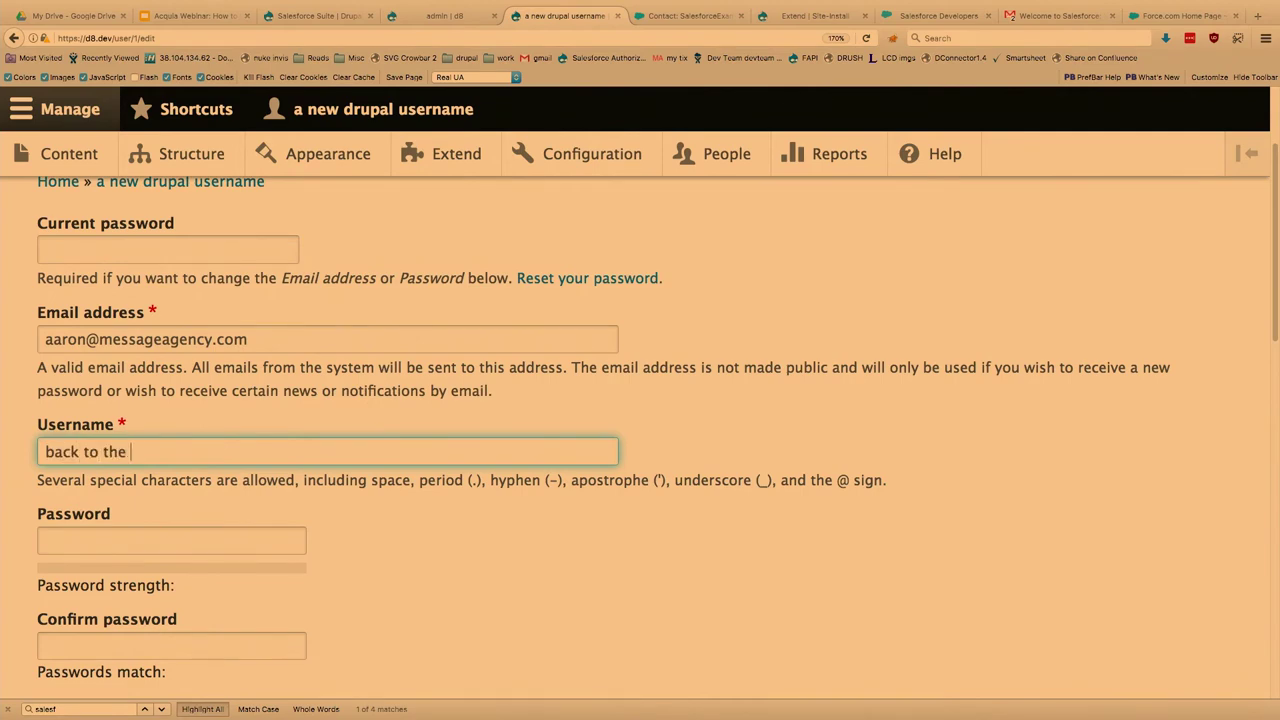
pyautogui.write('old name')
pyautogui.scroll(-15, 640, 400)
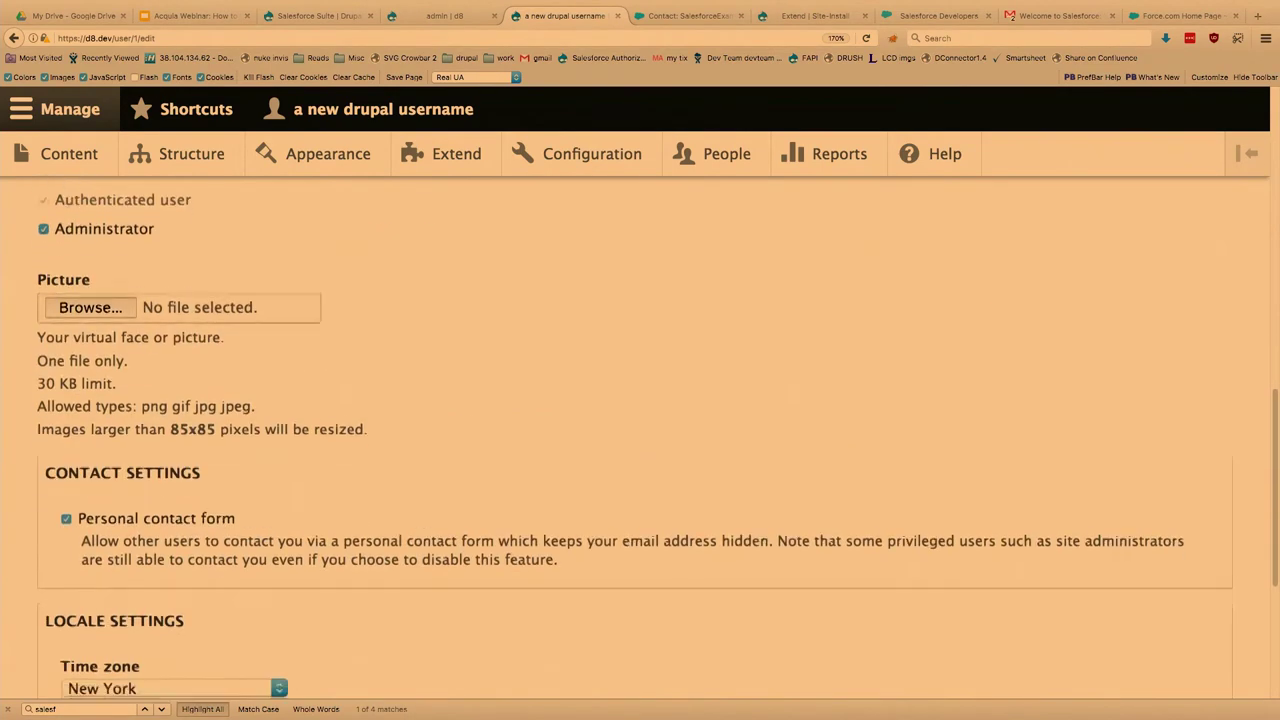
pyautogui.click(80, 577)
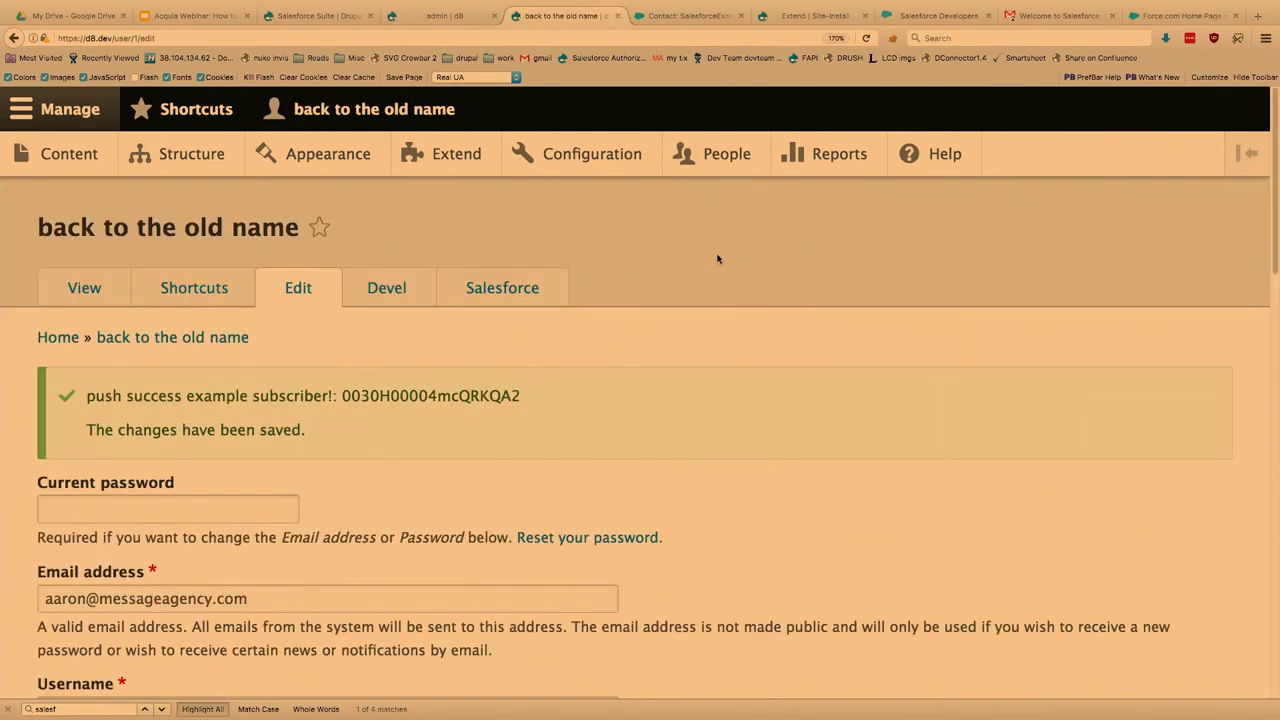
# Step: Reload the Salesforce Contact and confirm it now reads 'SalesforceExample back to the old name'
pyautogui.hotkey('ctrl', 'Tab')
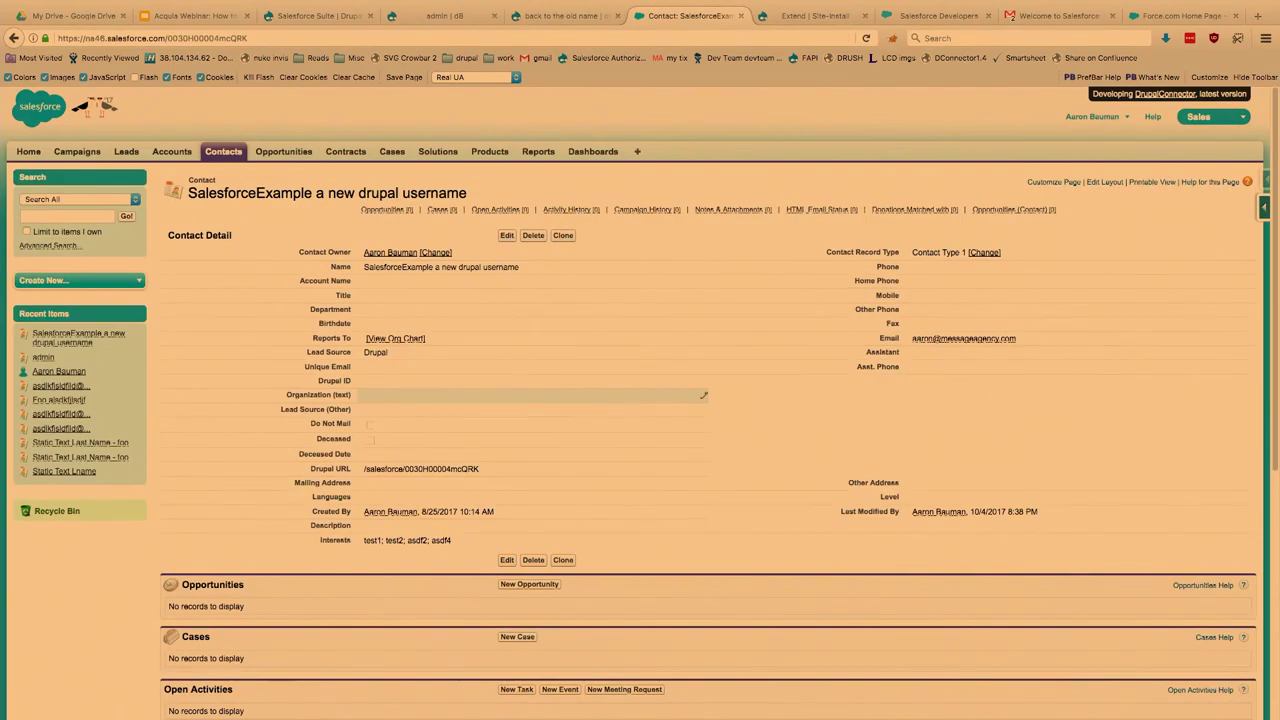
pyautogui.press('super+r')
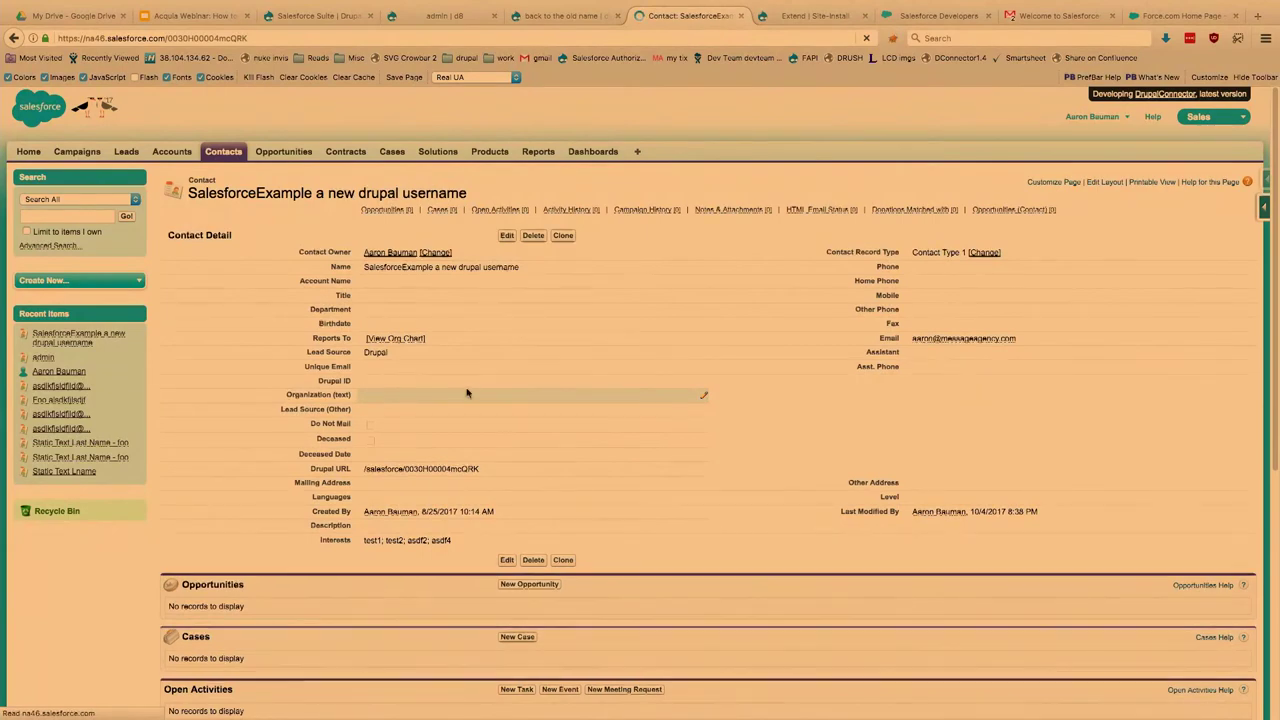
pyautogui.moveTo(436, 267); pyautogui.dragTo(518, 277)
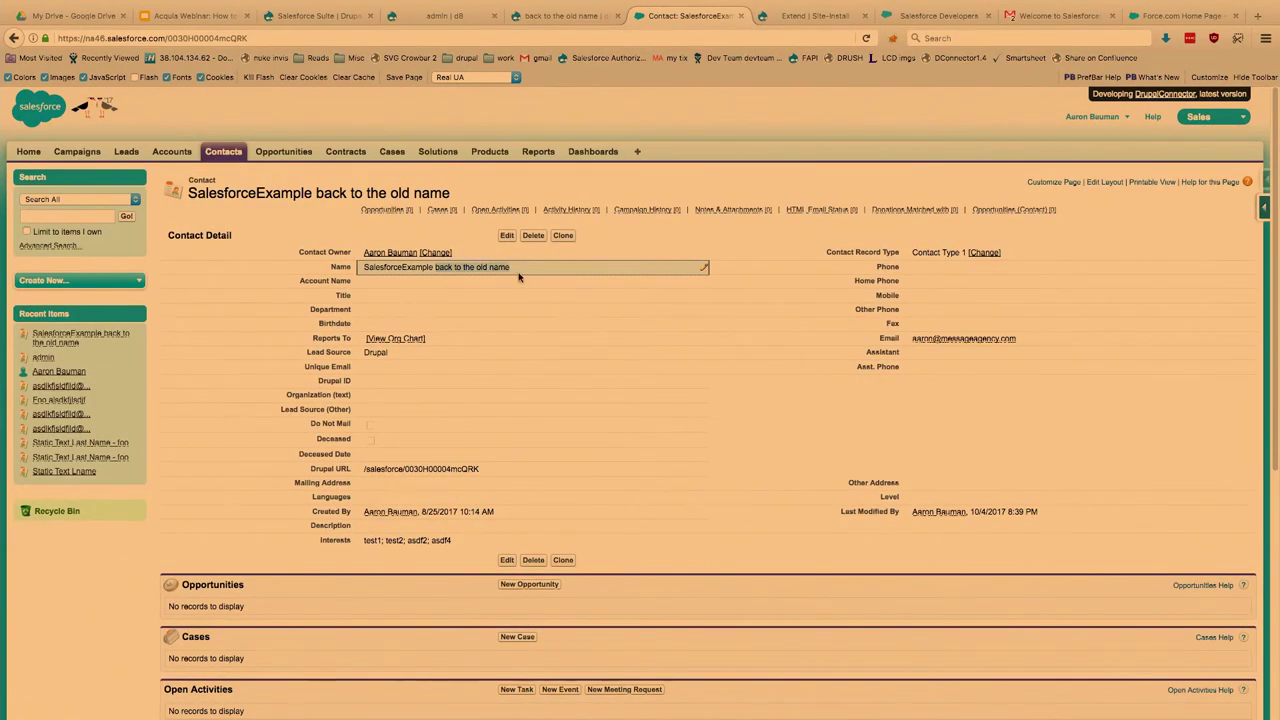
# Step: Move through the browser tabs to the webinar's 'Demo: Suite Set-up' slide
pyautogui.click(580, 16)
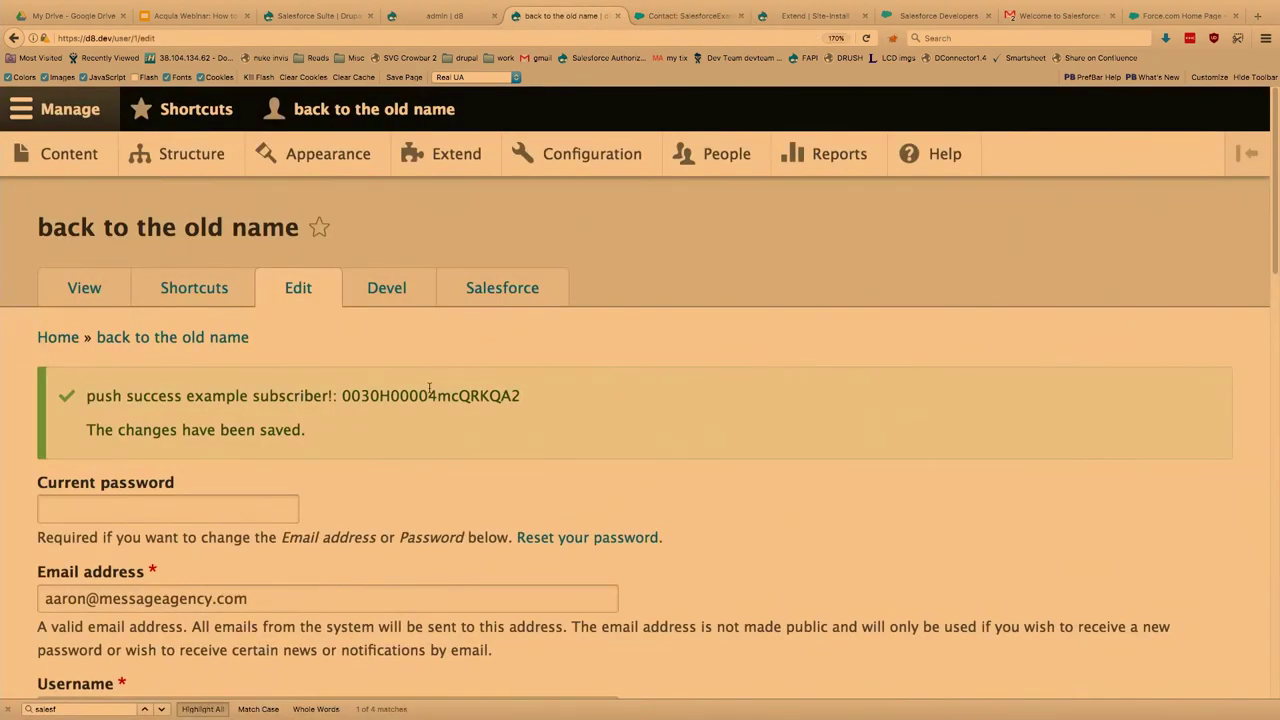
pyautogui.press('super+Tab')
pyautogui.press('super+1')
pyautogui.press('super+2')
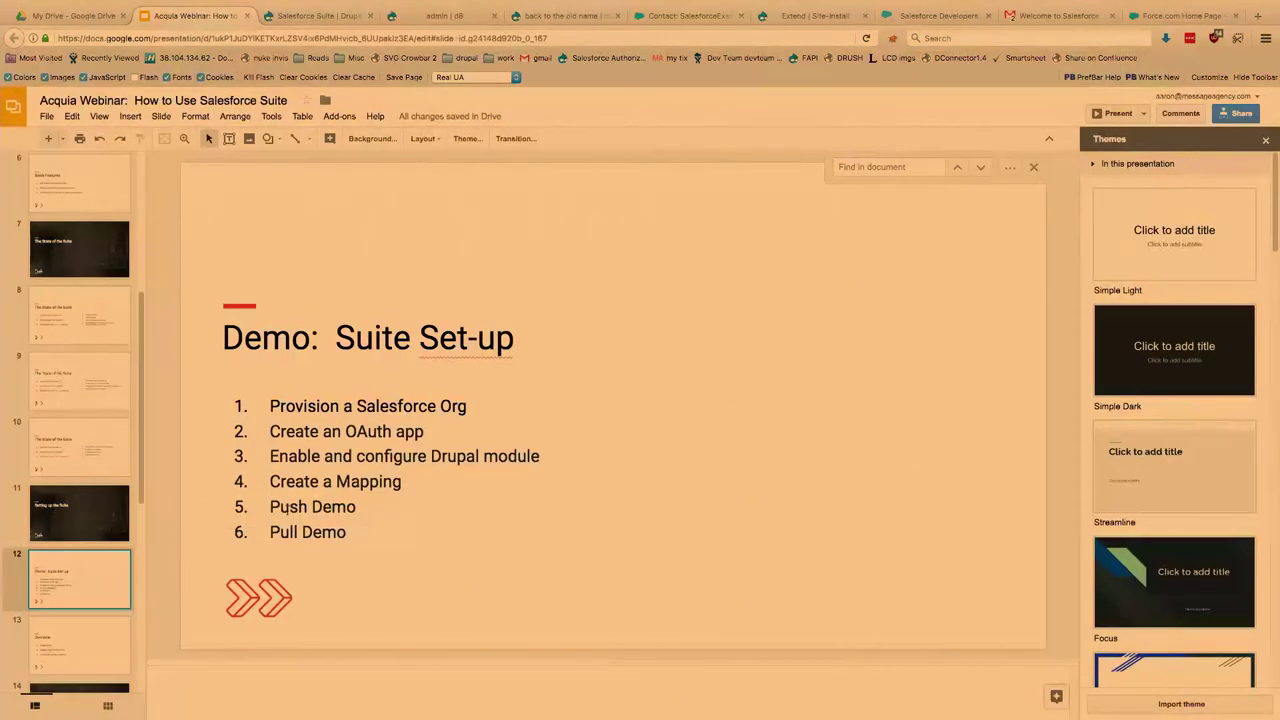
# Step: Advance past Overview and Deeper Dive to slide 15, 'Goodbye Hooks, Hello Events'
pyautogui.press('Down')
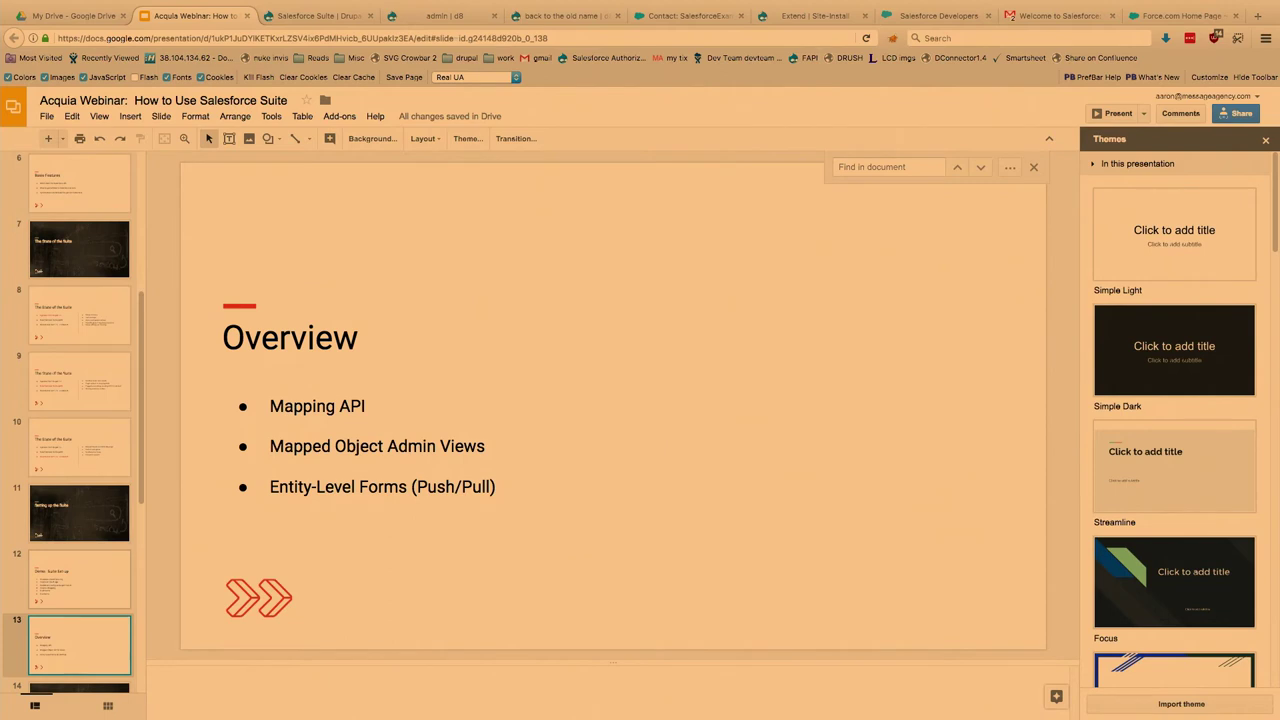
pyautogui.scroll(-5, 77, 472)
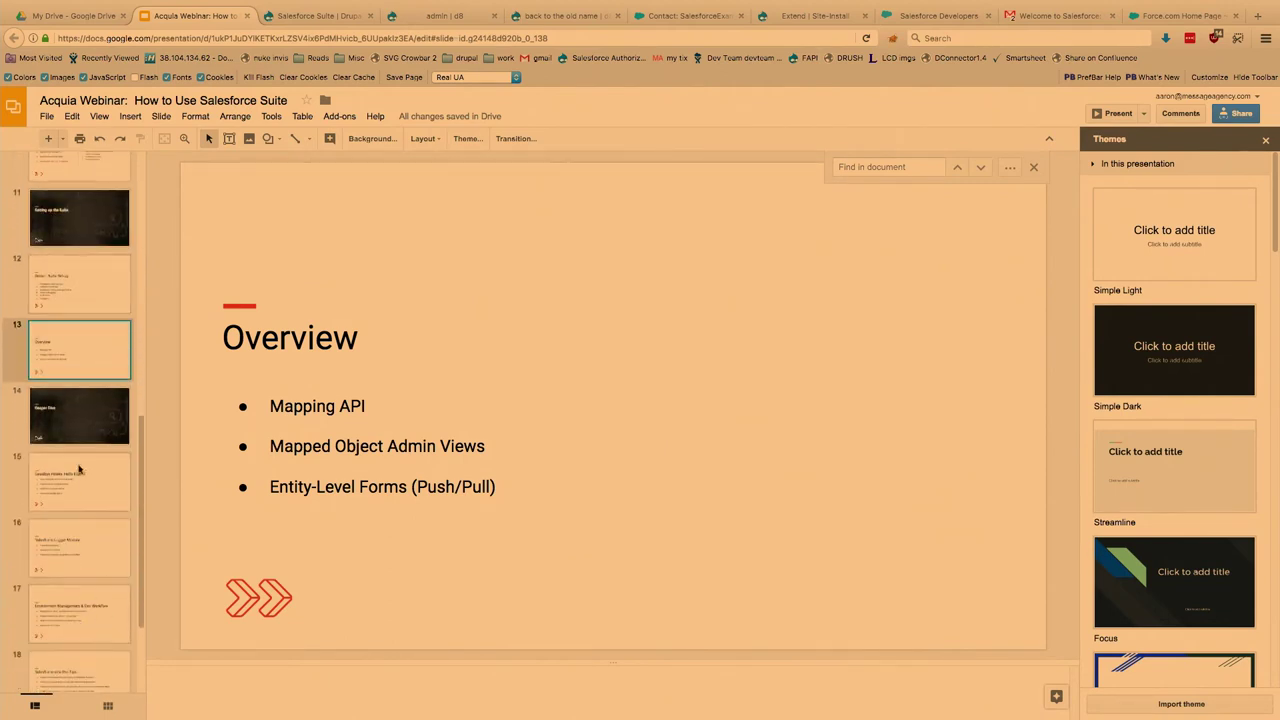
pyautogui.click(88, 442)
pyautogui.scroll(-2, 90, 440)
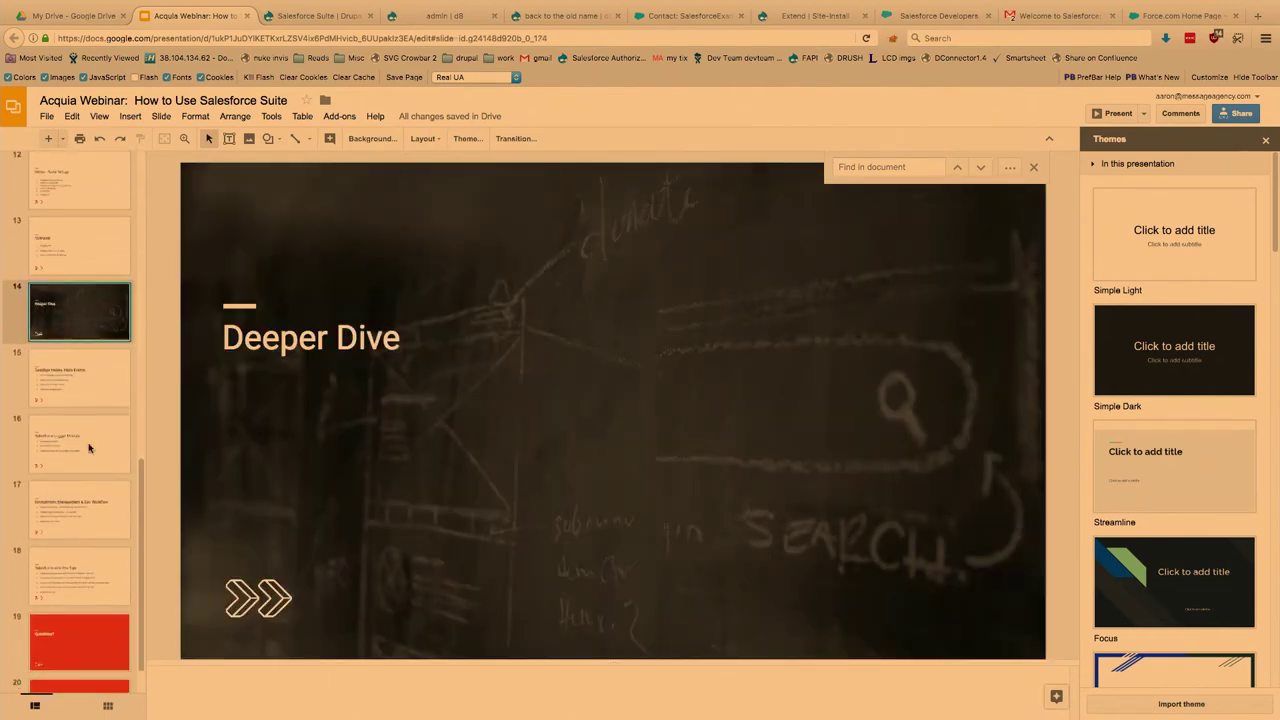
pyautogui.click(93, 384)
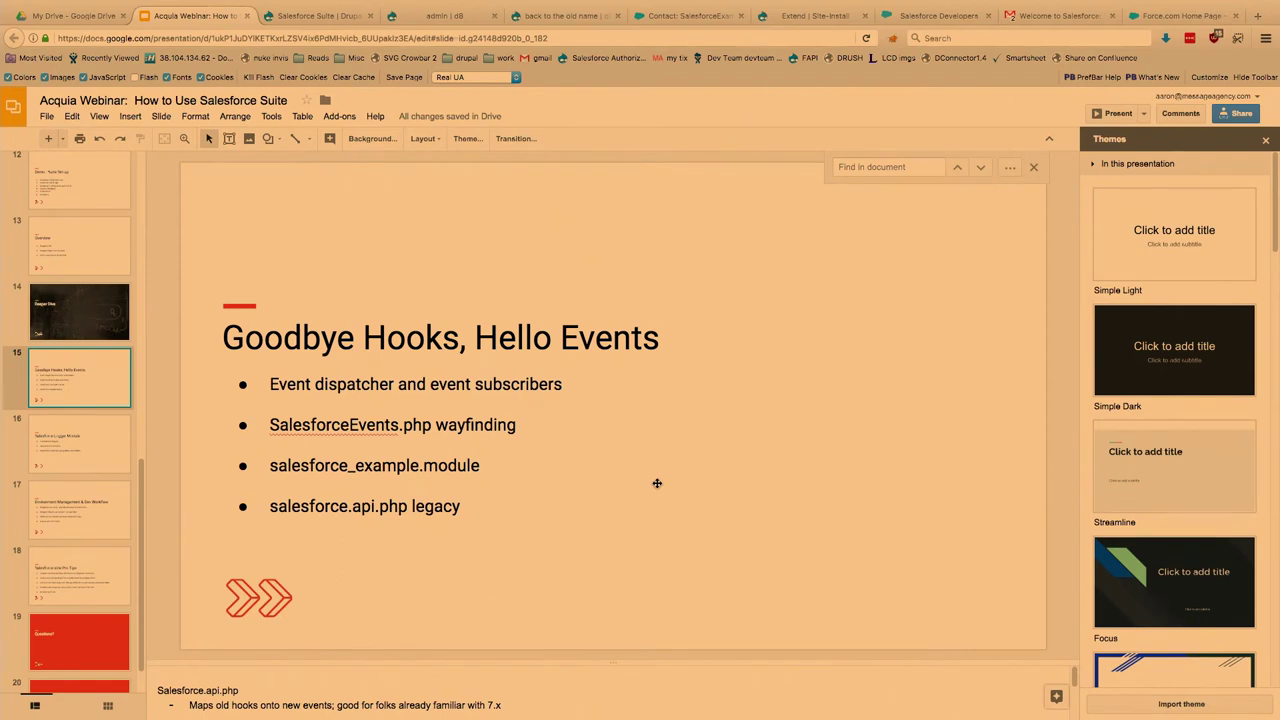
# Step: Highlight 'event subscribers' in the first bullet, then clear the selection
pyautogui.click(301, 386)
pyautogui.moveTo(301, 386); pyautogui.dragTo(432, 395)
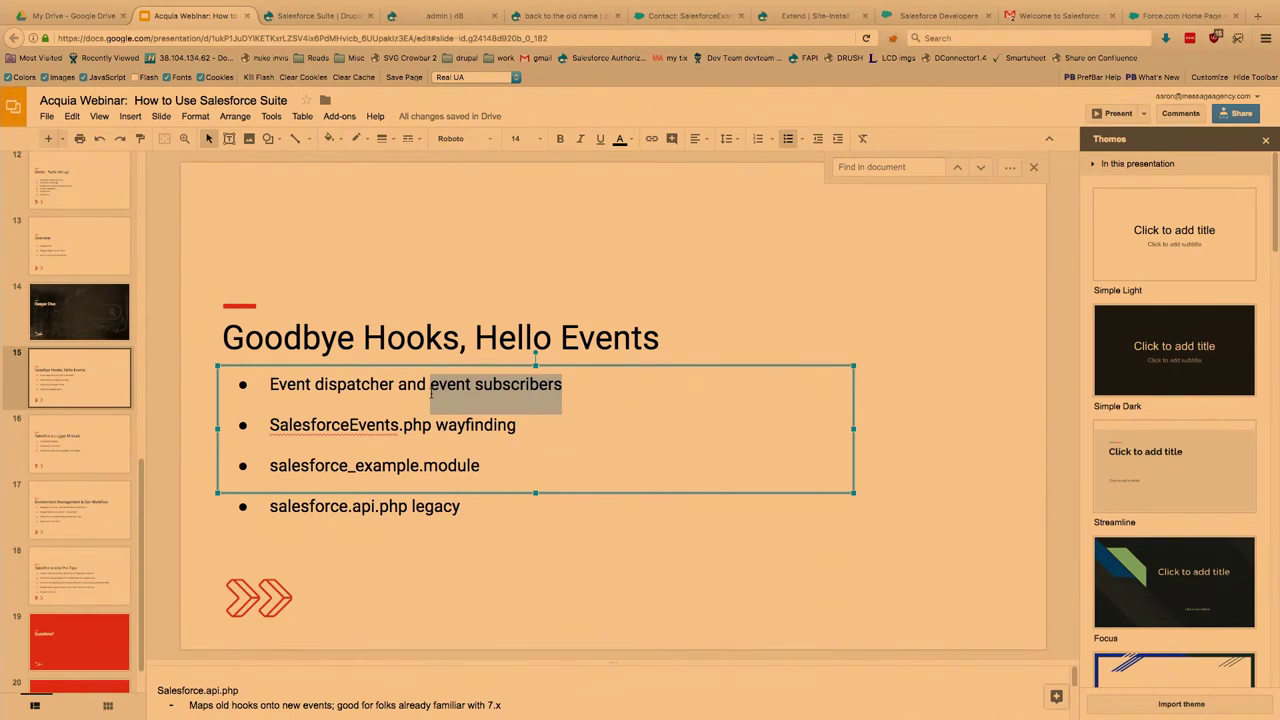
pyautogui.click(432, 395)
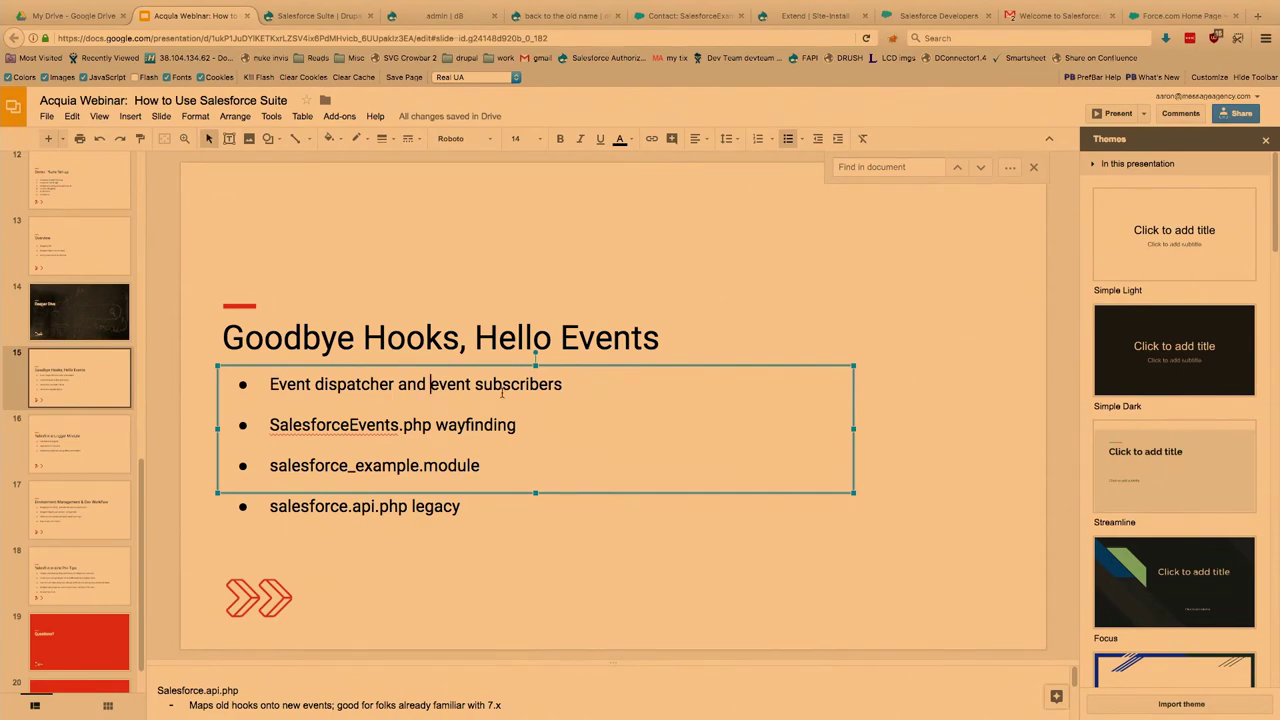
pyautogui.press('super+Tab')
pyautogui.press('super+Tab')
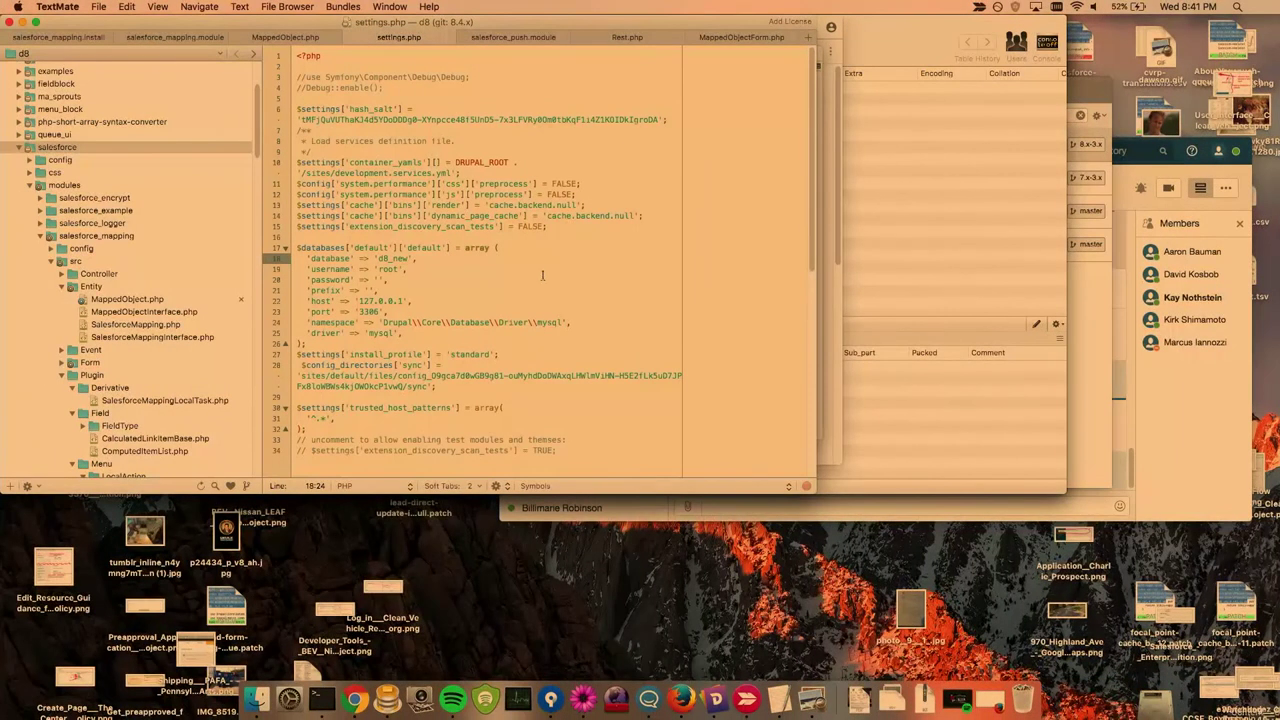
# Step: Bring TextMate forward, enlarge its settings.php window, and launch System Preferences from the Dock
pyautogui.click(541, 271)
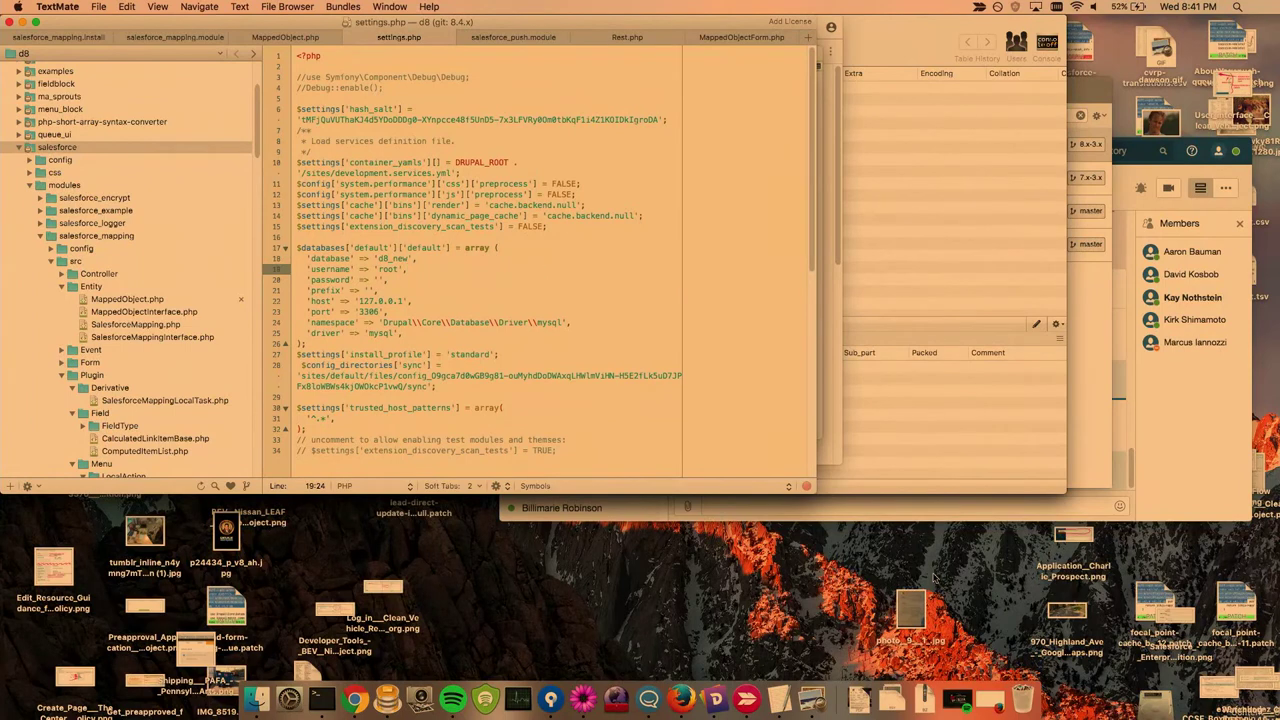
pyautogui.moveTo(812, 492); pyautogui.dragTo(1040, 632)
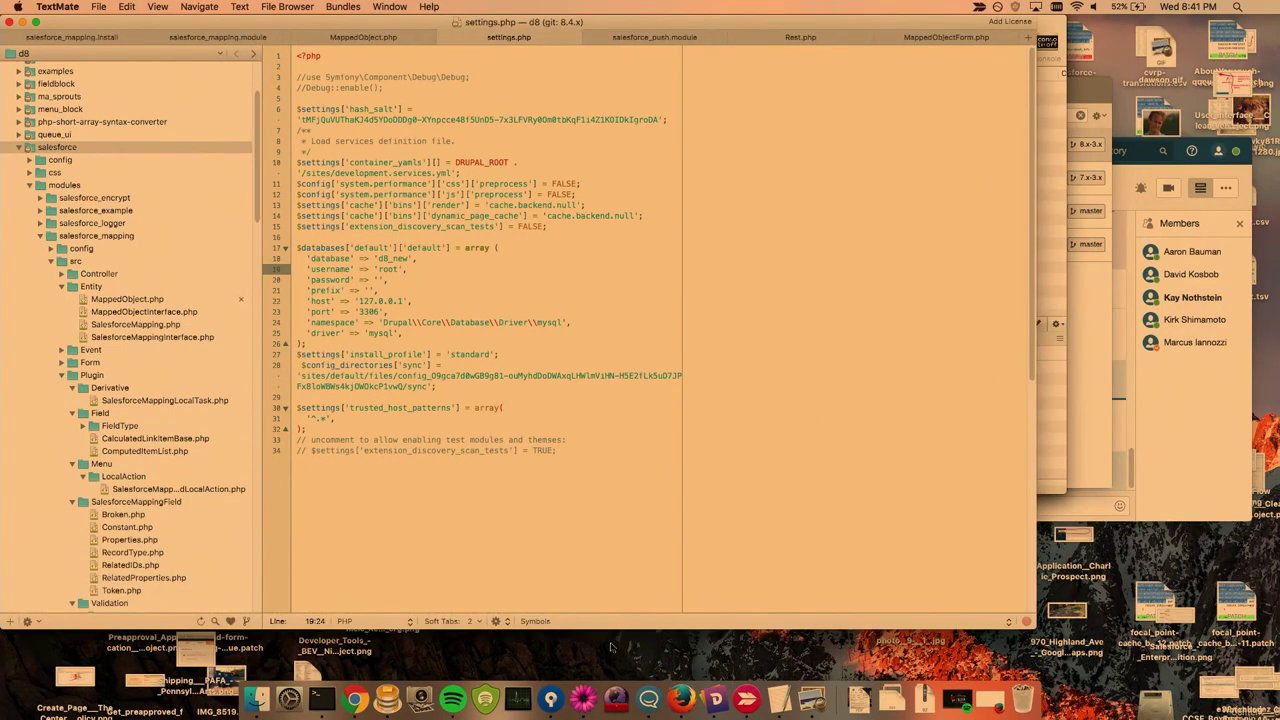
pyautogui.click(289, 697)
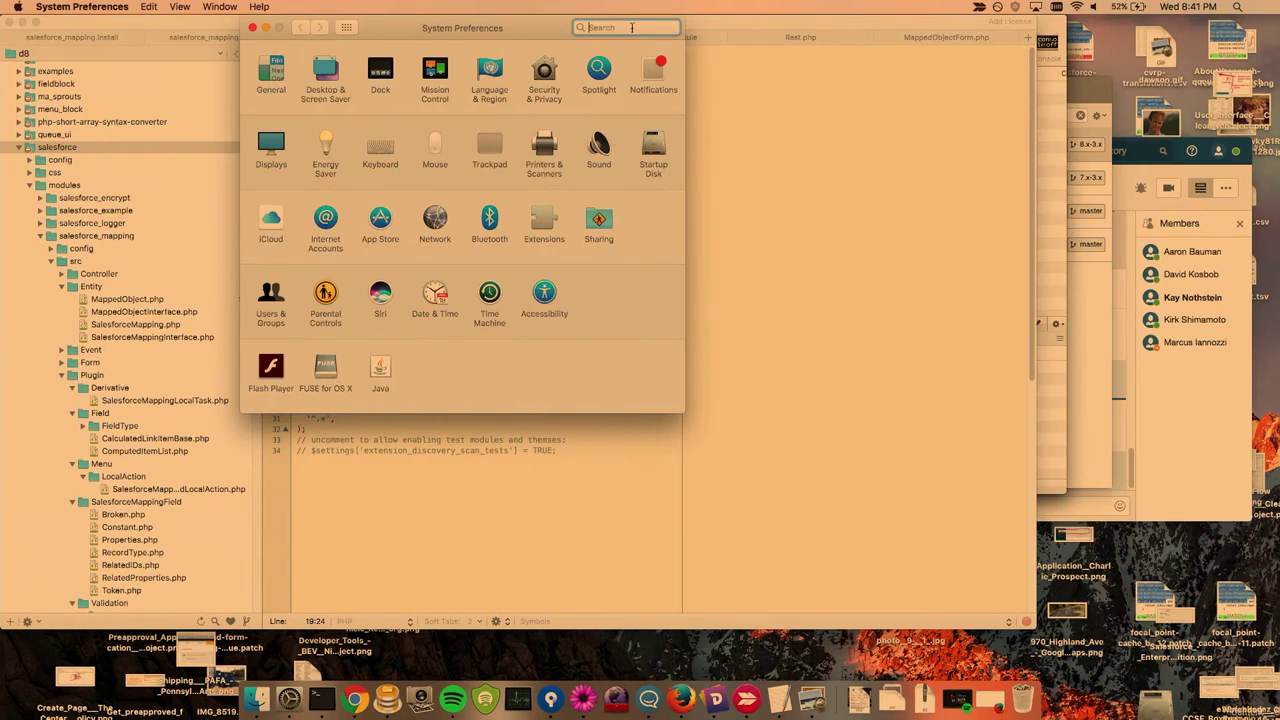
# Step: Find the Displays pane and set the Crestron display to Scaled at 720p
pyautogui.write('displ')
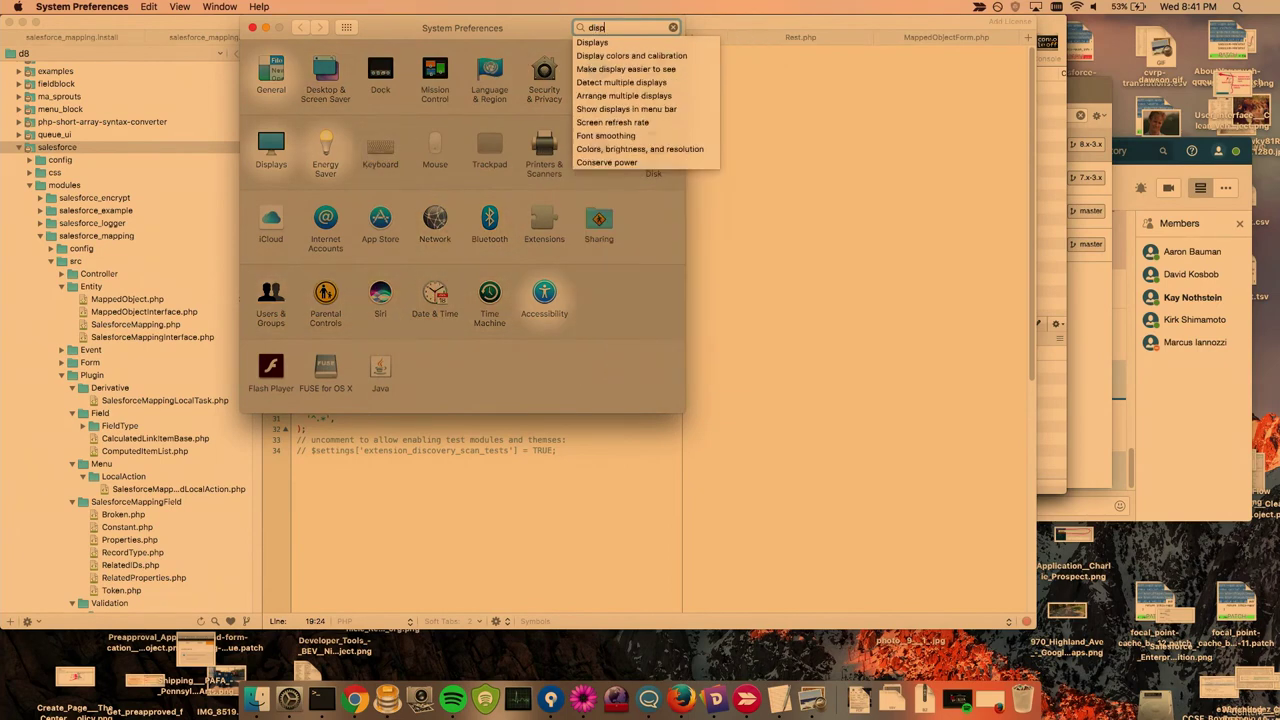
pyautogui.write('ay')
pyautogui.click(274, 152)
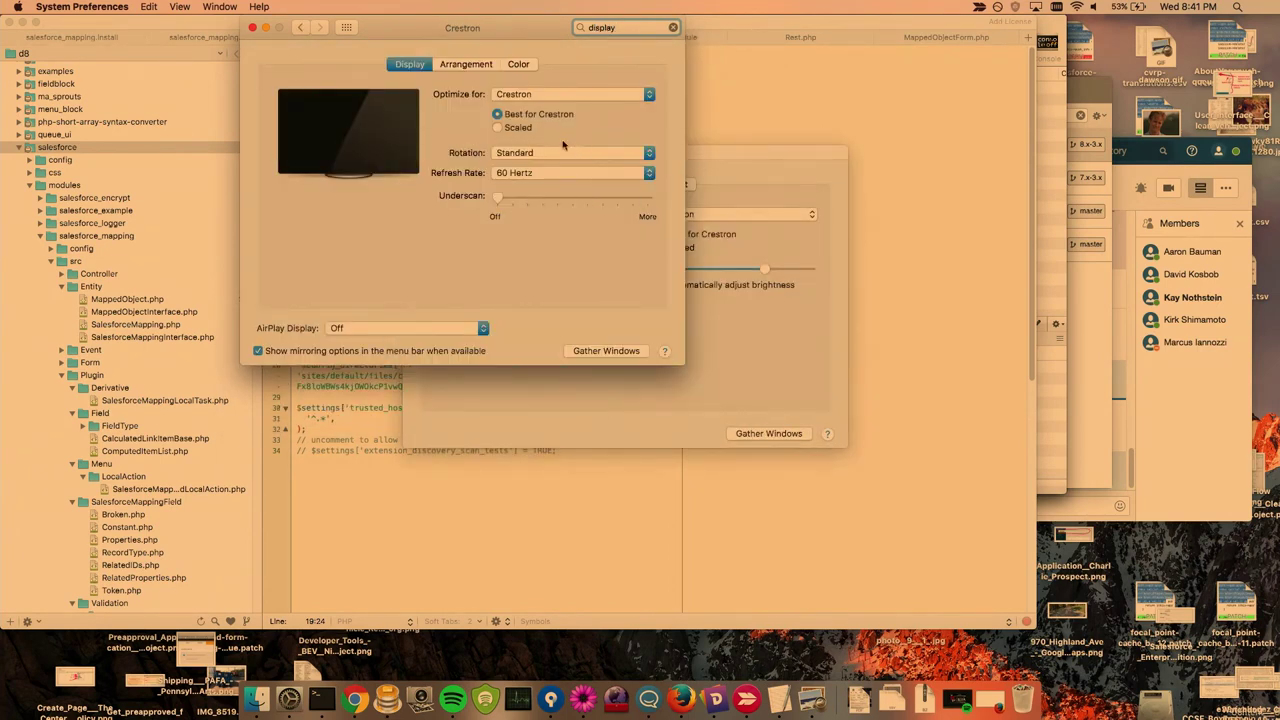
pyautogui.click(540, 99)
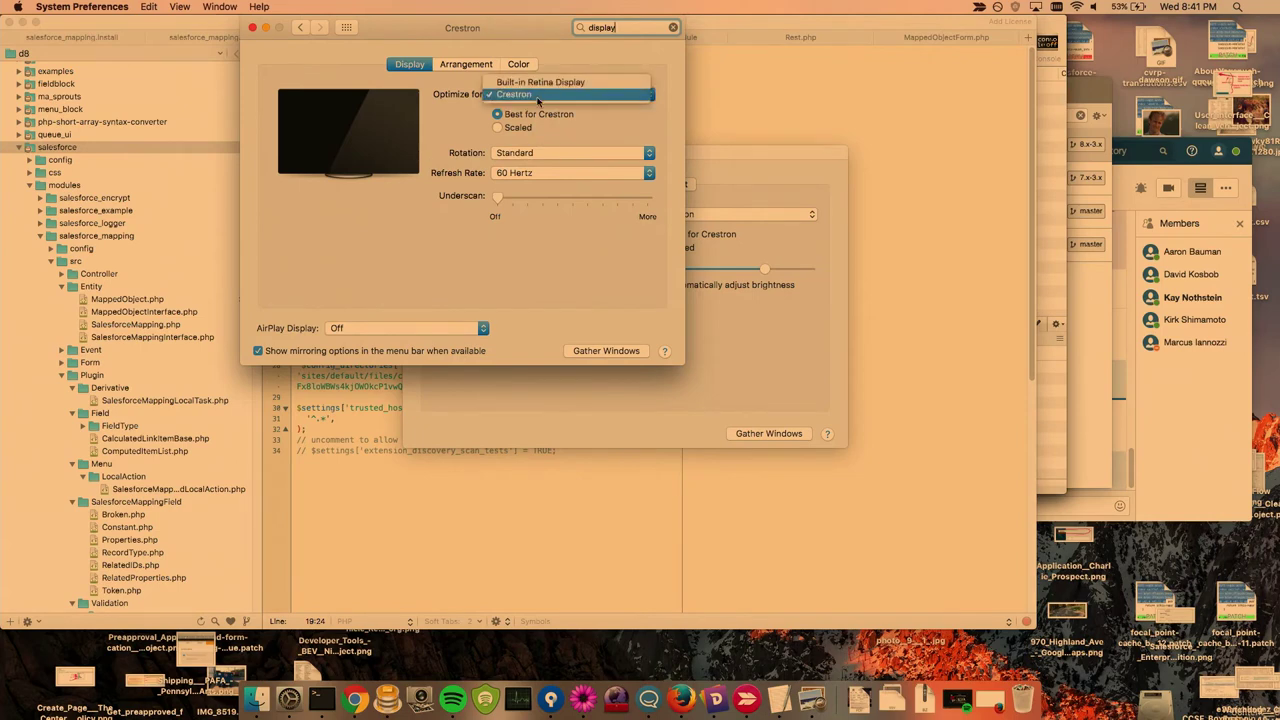
pyautogui.click(542, 100)
pyautogui.click(523, 129)
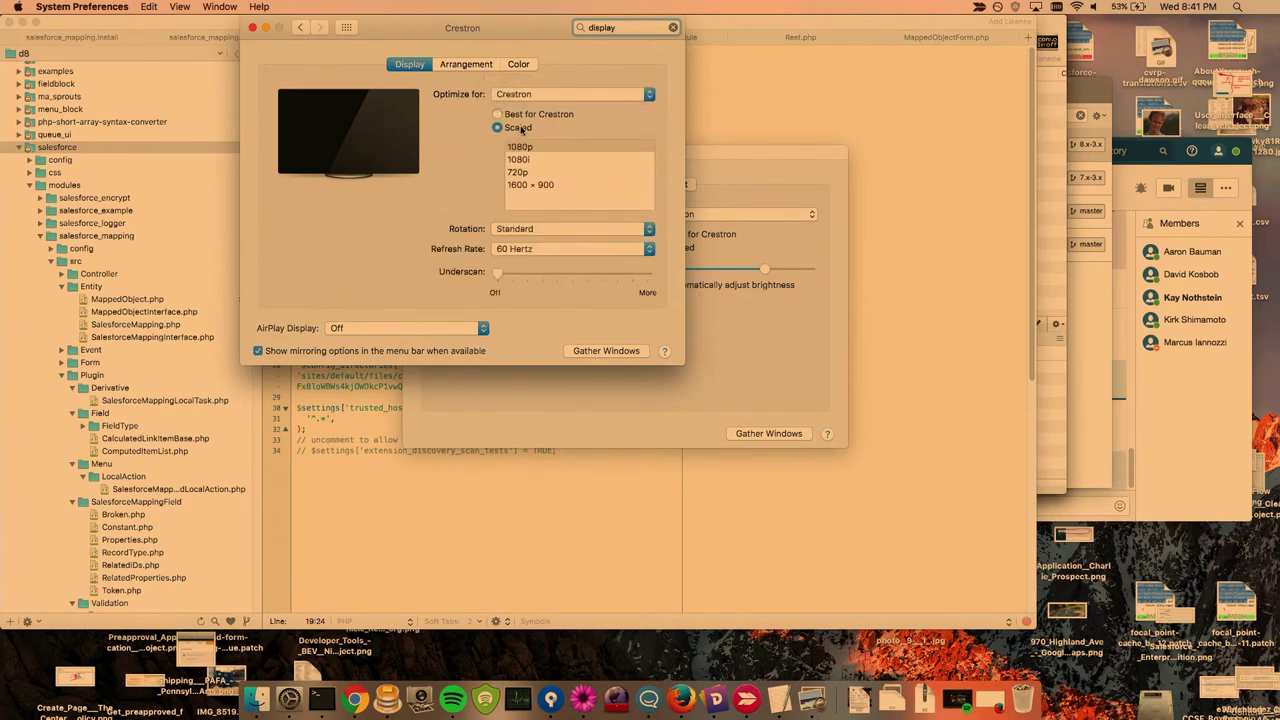
pyautogui.click(520, 172)
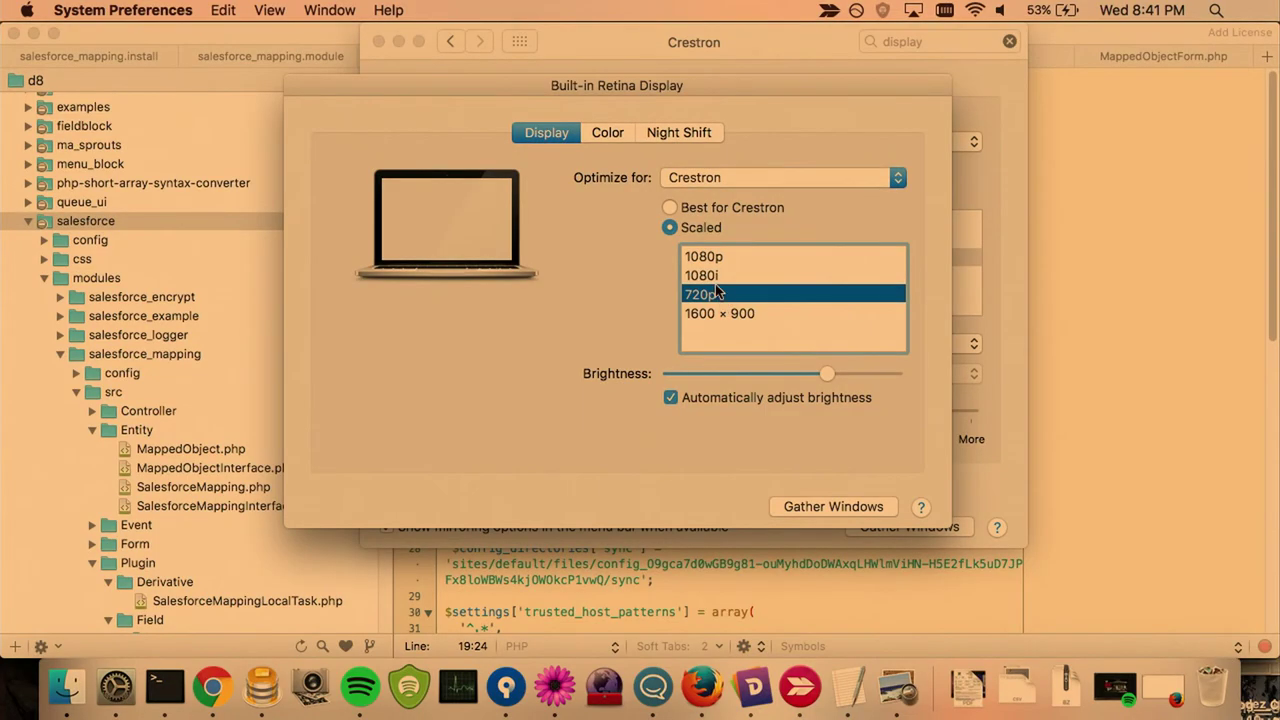
# Step: Close and quit System Preferences, returning to line 10 of settings.php
pyautogui.click(697, 45)
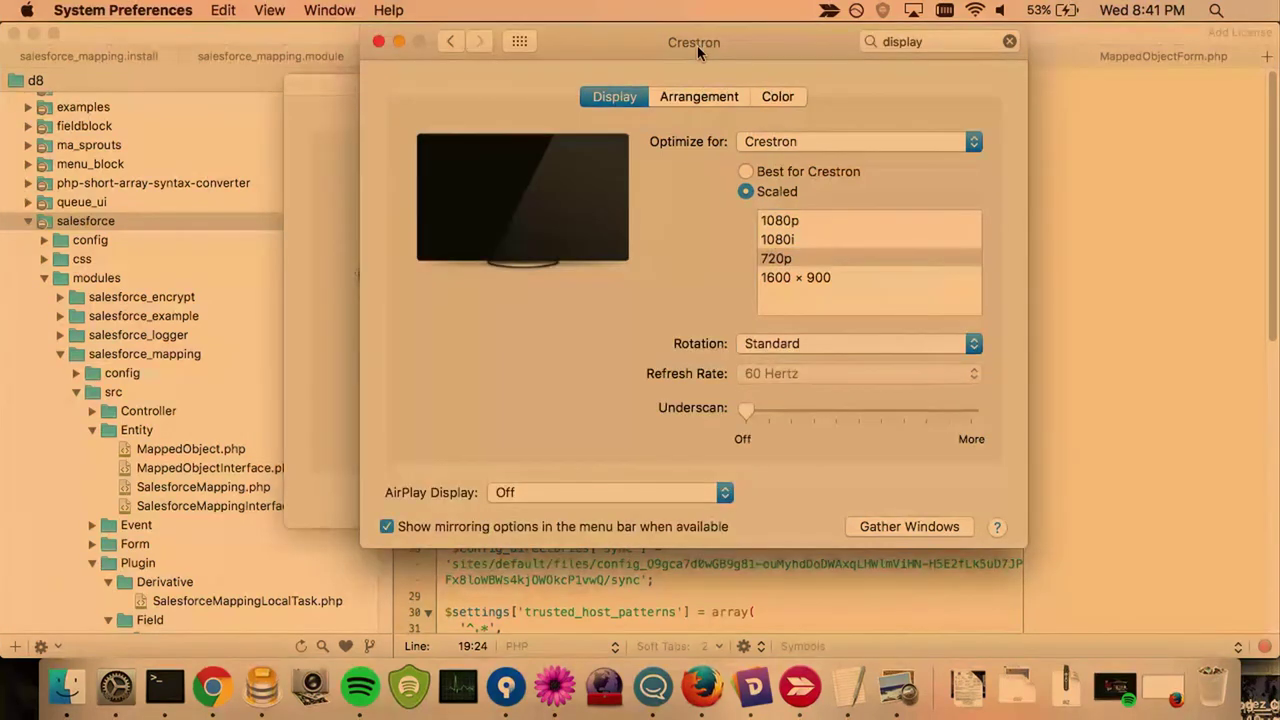
pyautogui.press('super+q')
pyautogui.click(652, 244)
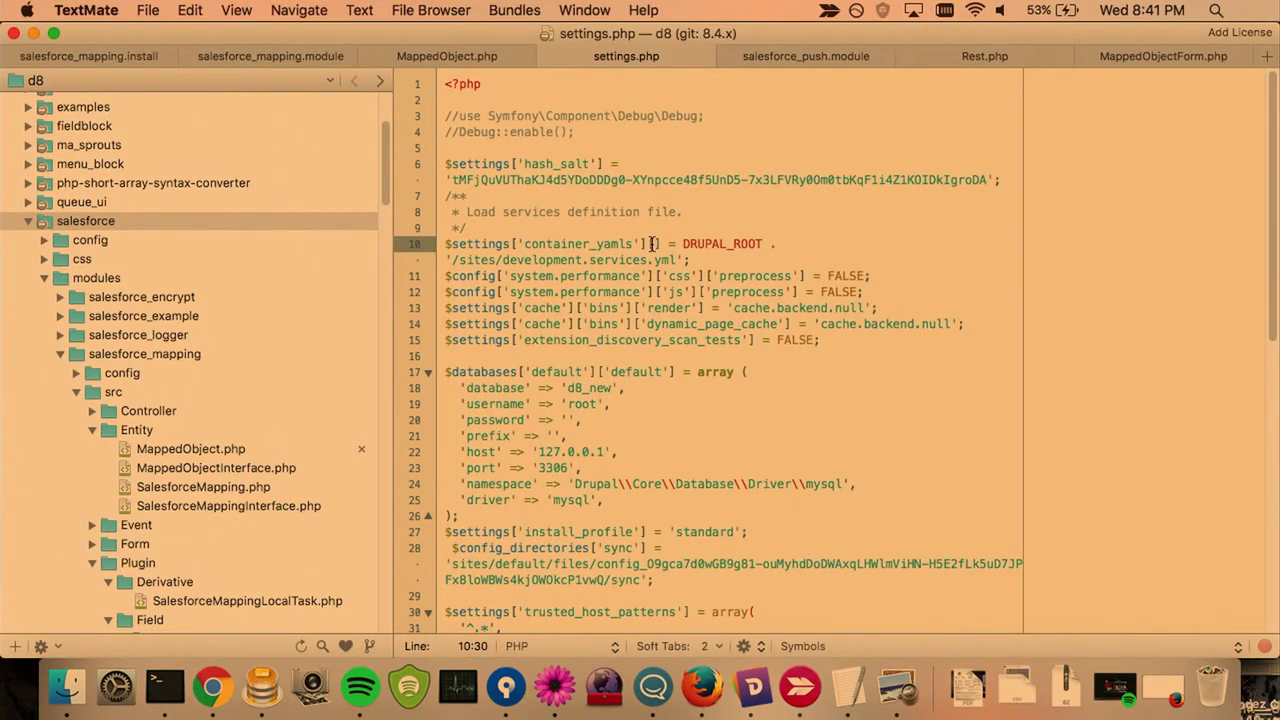
# Step: Open salesforce.api.php via Go to File (Cmd+T)
pyautogui.press('super+t')
pyautogui.write('salesforcepoi')
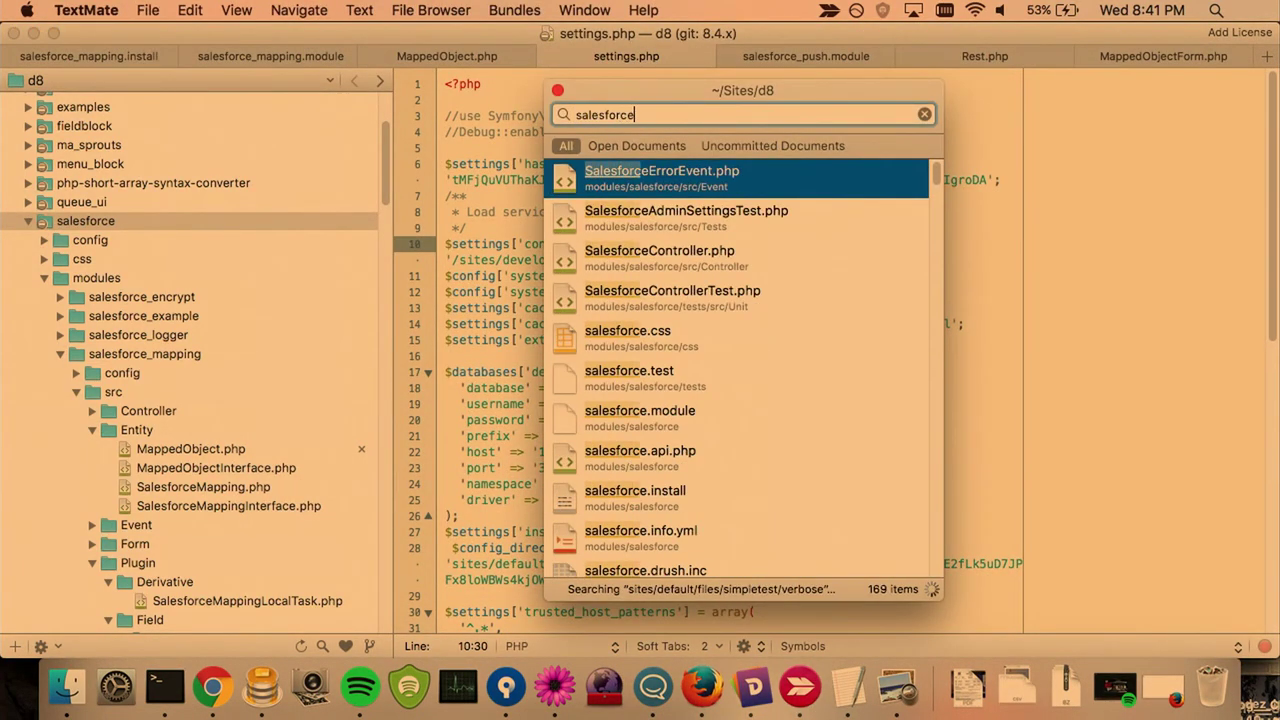
pyautogui.press('BackSpace')
pyautogui.press('BackSpace')
pyautogui.press('BackSpace')
pyautogui.write('api')
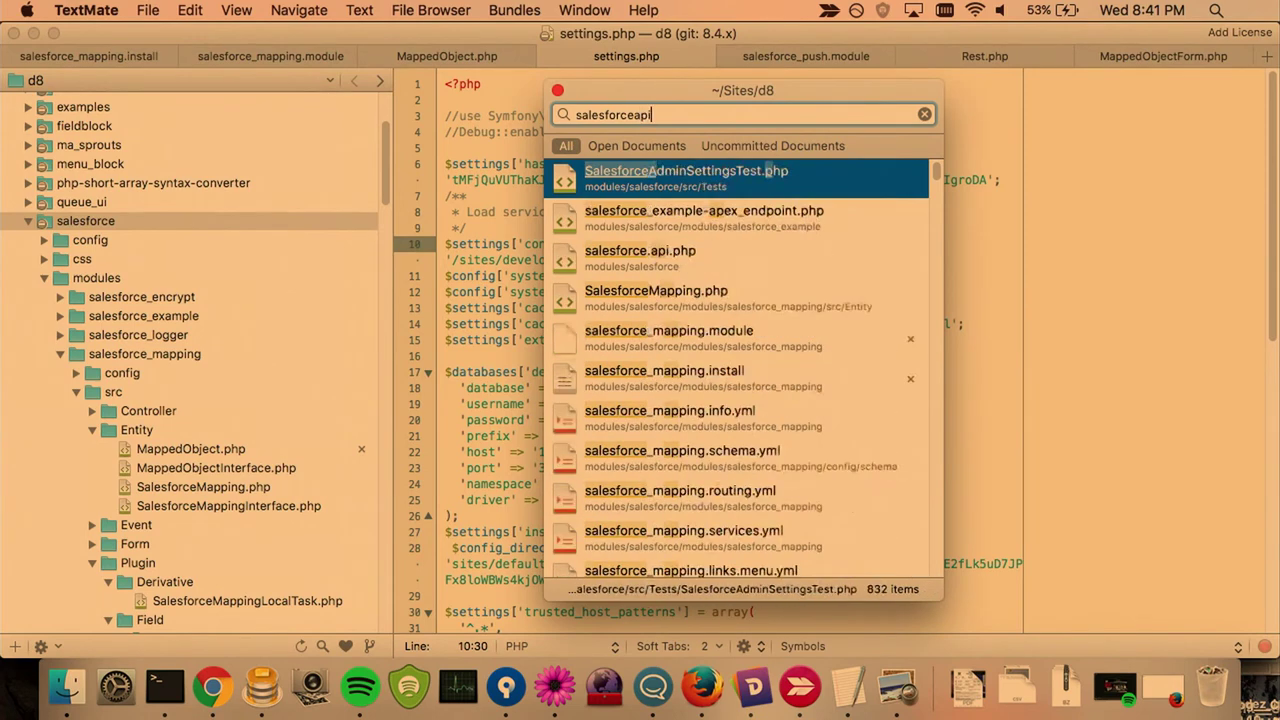
pyautogui.write('.php')
pyautogui.press('Return')
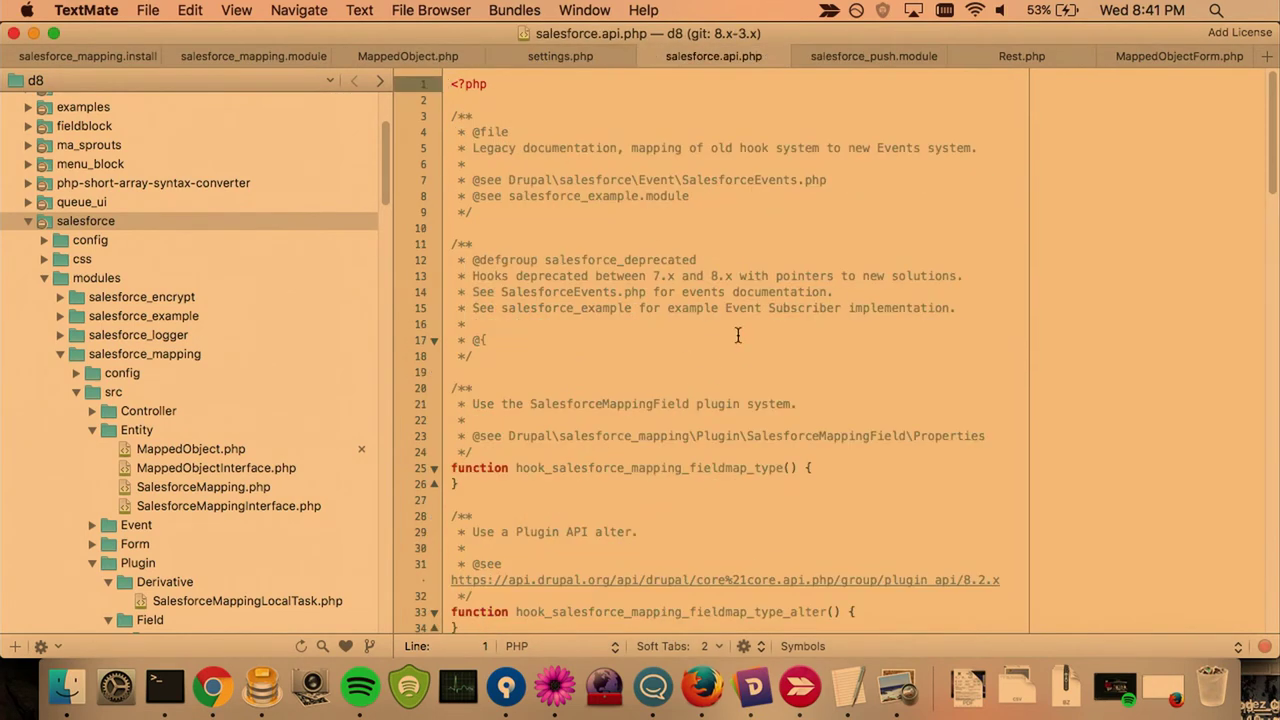
pyautogui.scroll(-1, 737, 335)
pyautogui.scroll(-2, 737, 335)
pyautogui.scroll(1, 737, 335)
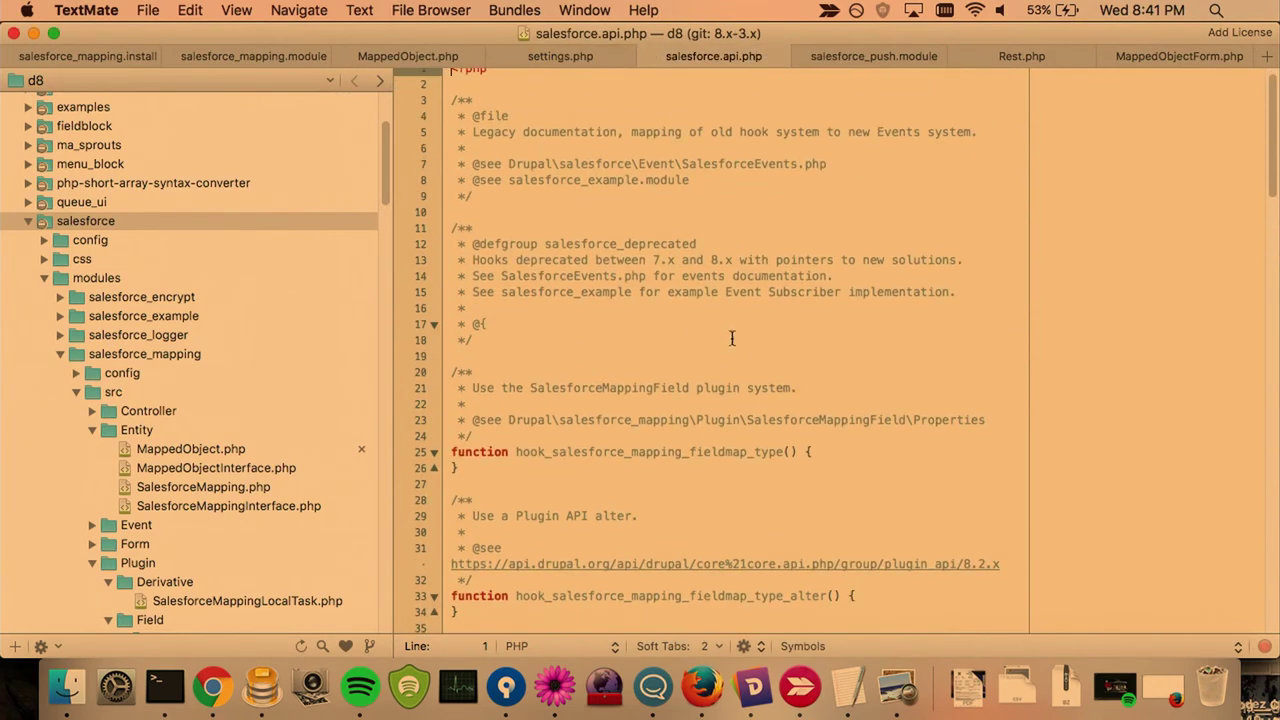
pyautogui.scroll(-1, 572, 427)
pyautogui.click(539, 420)
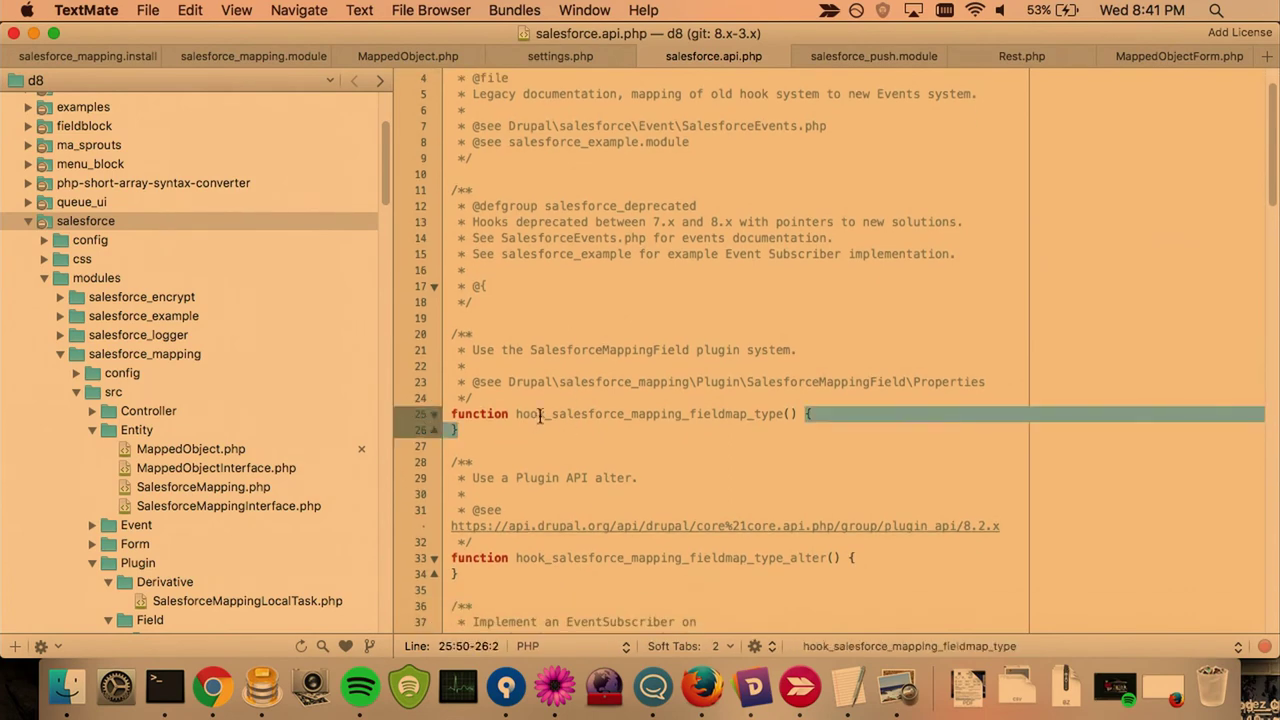
pyautogui.doubleClick(540, 416)
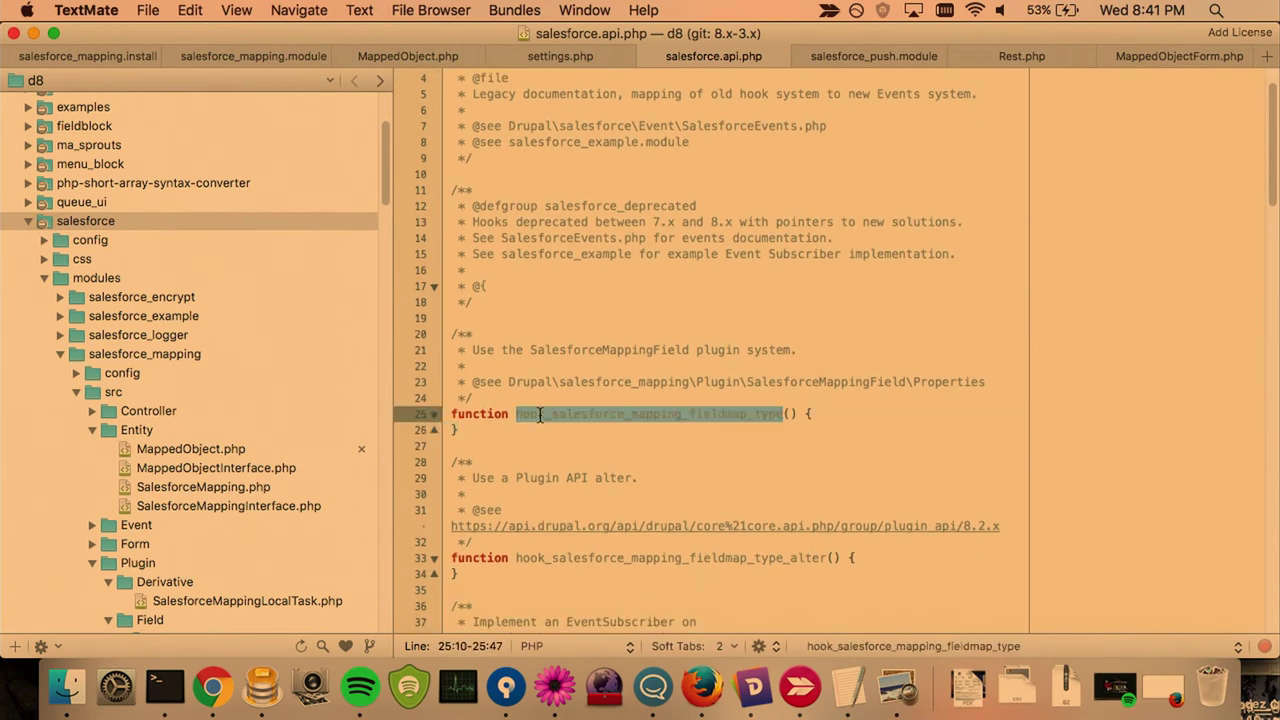
pyautogui.tripleClick(527, 384)
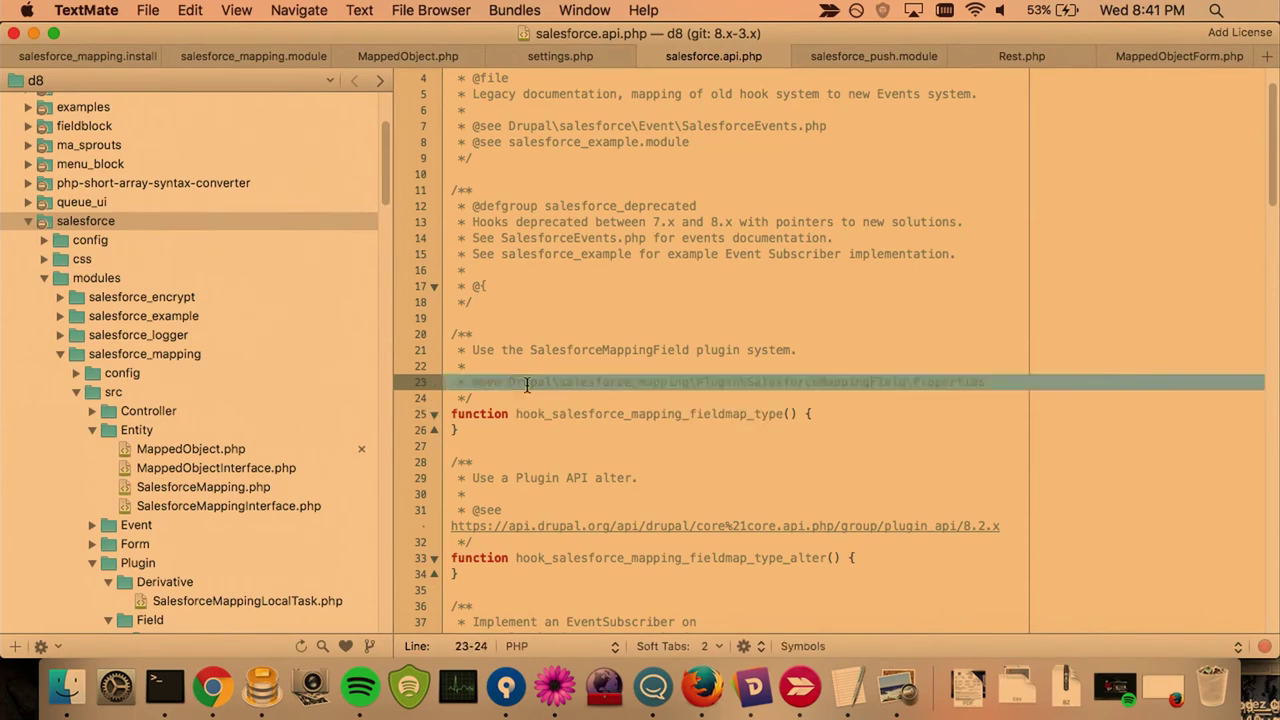
pyautogui.doubleClick(527, 384)
pyautogui.scroll(-1, 527, 384)
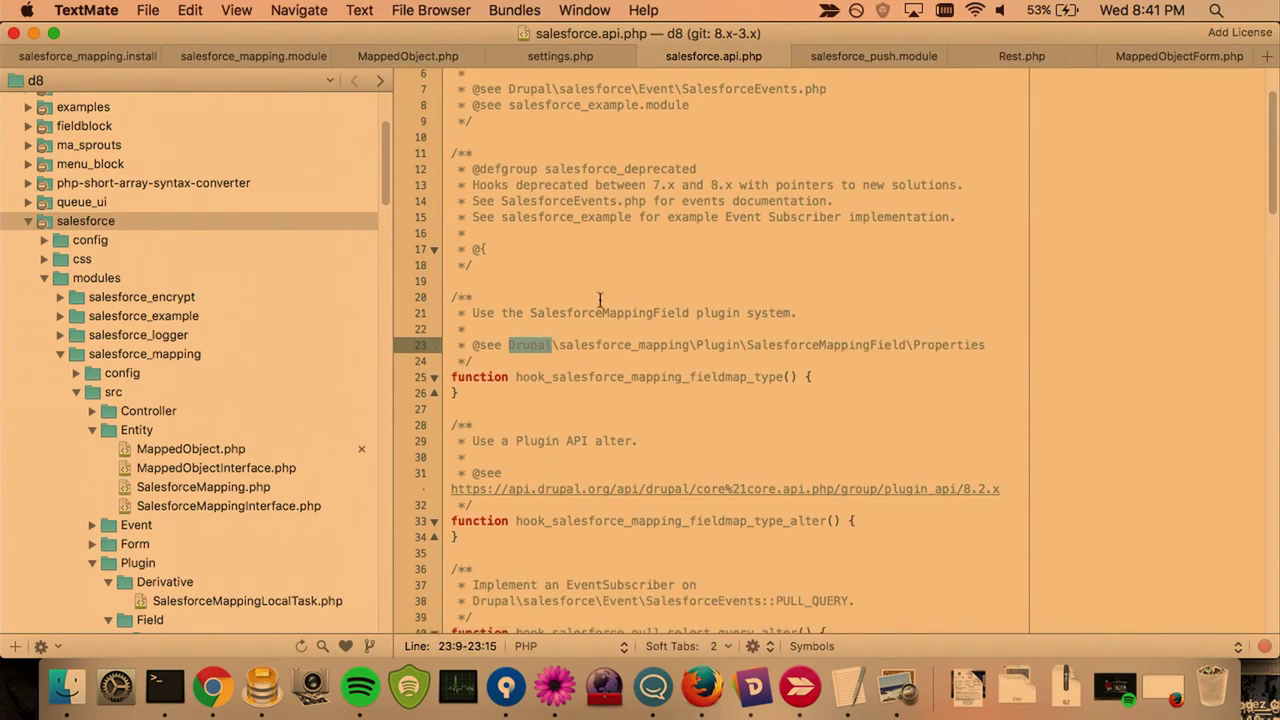
pyautogui.click(577, 312)
pyautogui.doubleClick(577, 312)
pyautogui.scroll(-5, 577, 310)
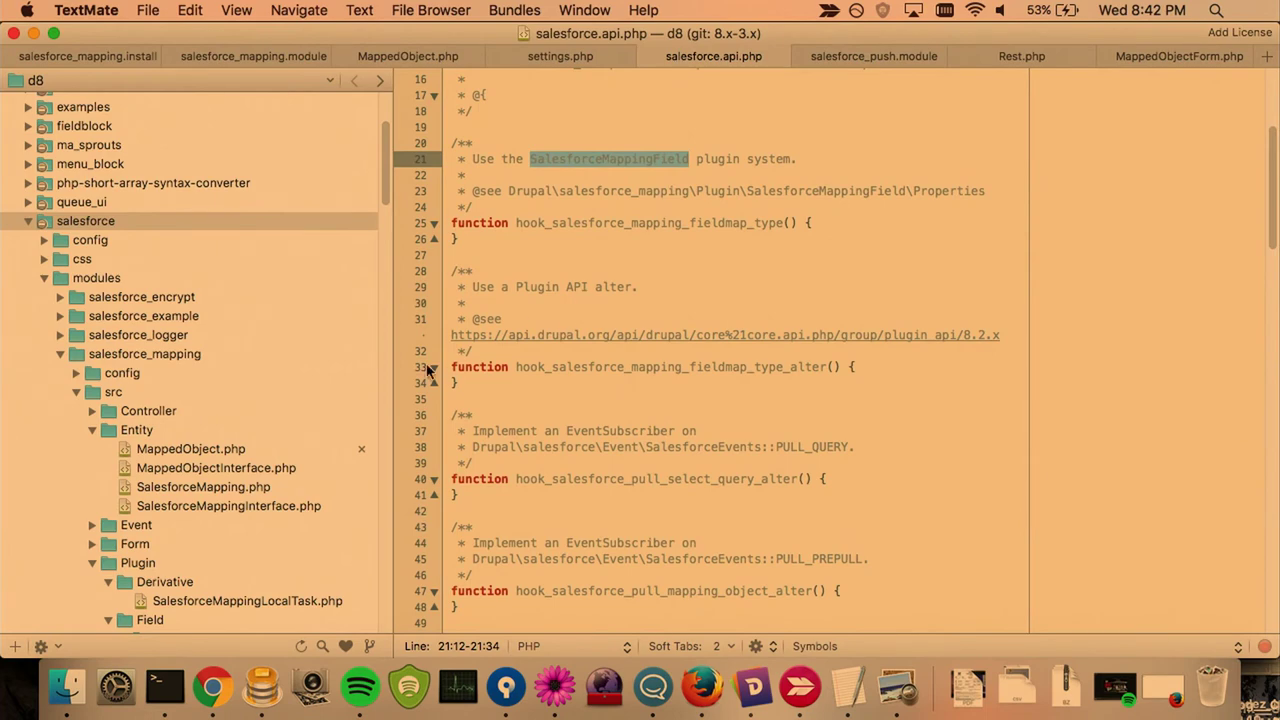
pyautogui.scroll(-5, 177, 409)
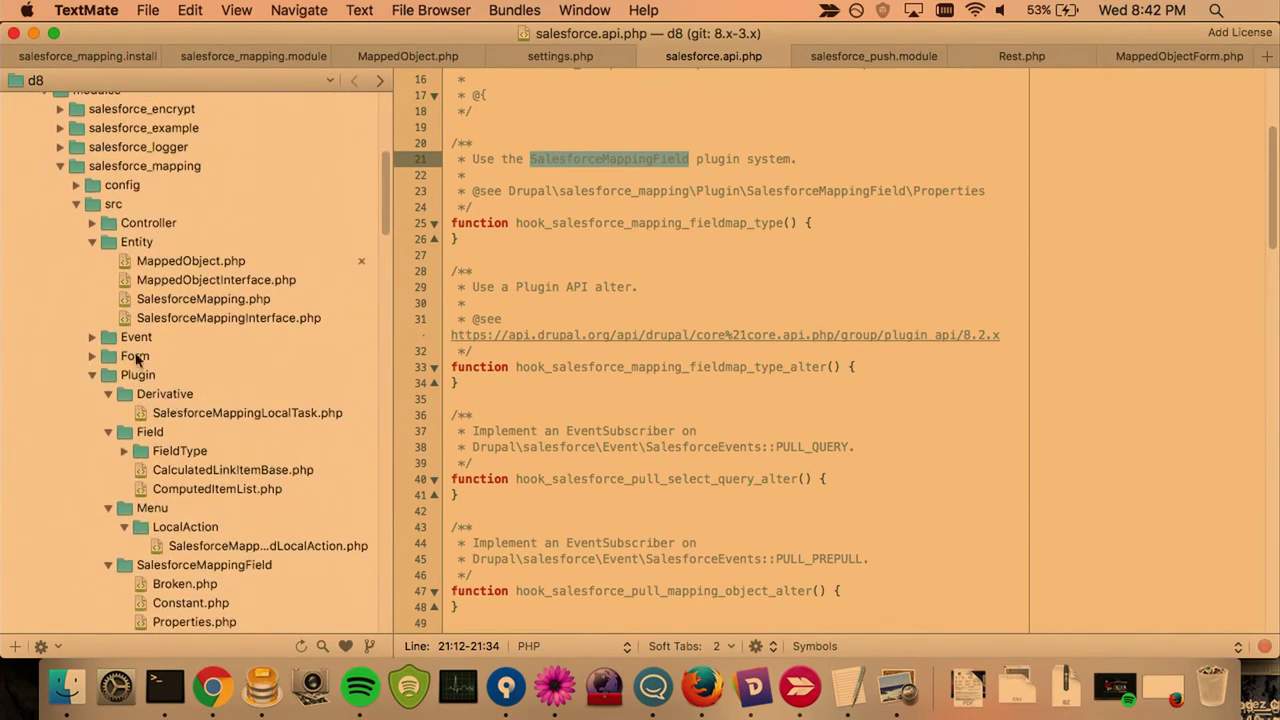
# Step: Tidy the project tree by collapsing the Entity, Derivative and Plugin folders
pyautogui.click(93, 245)
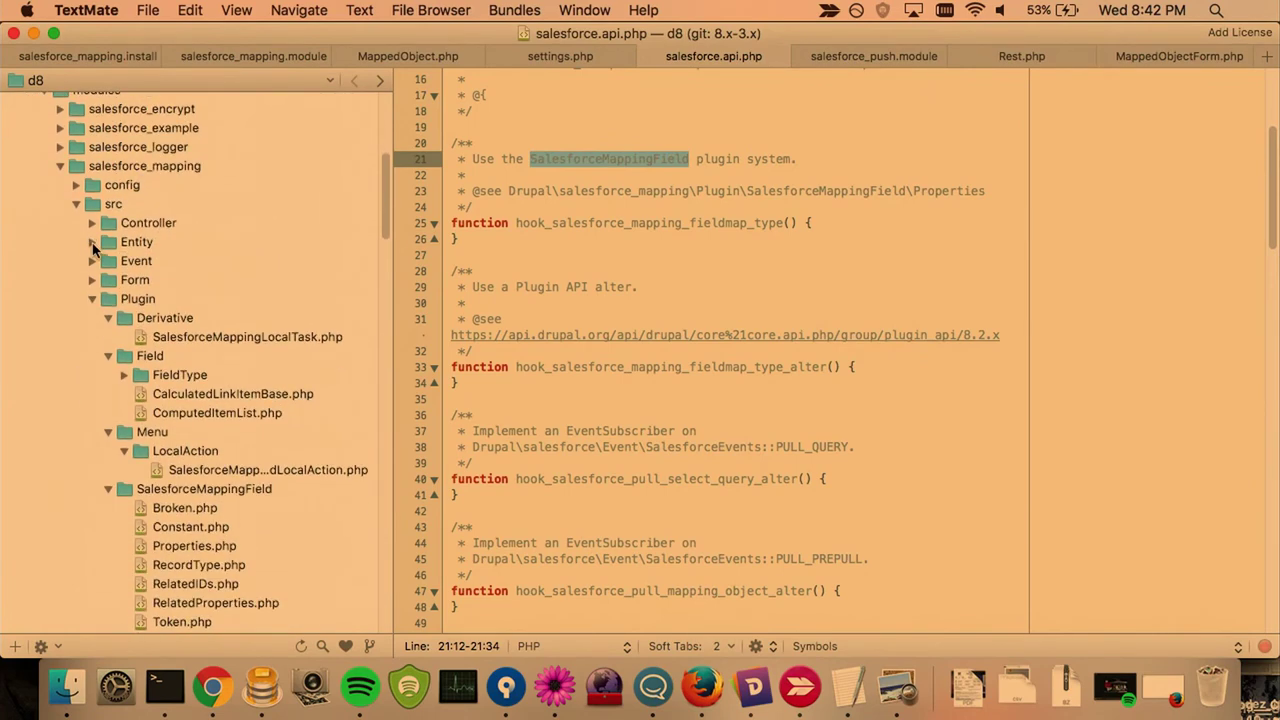
pyautogui.scroll(-4, 93, 249)
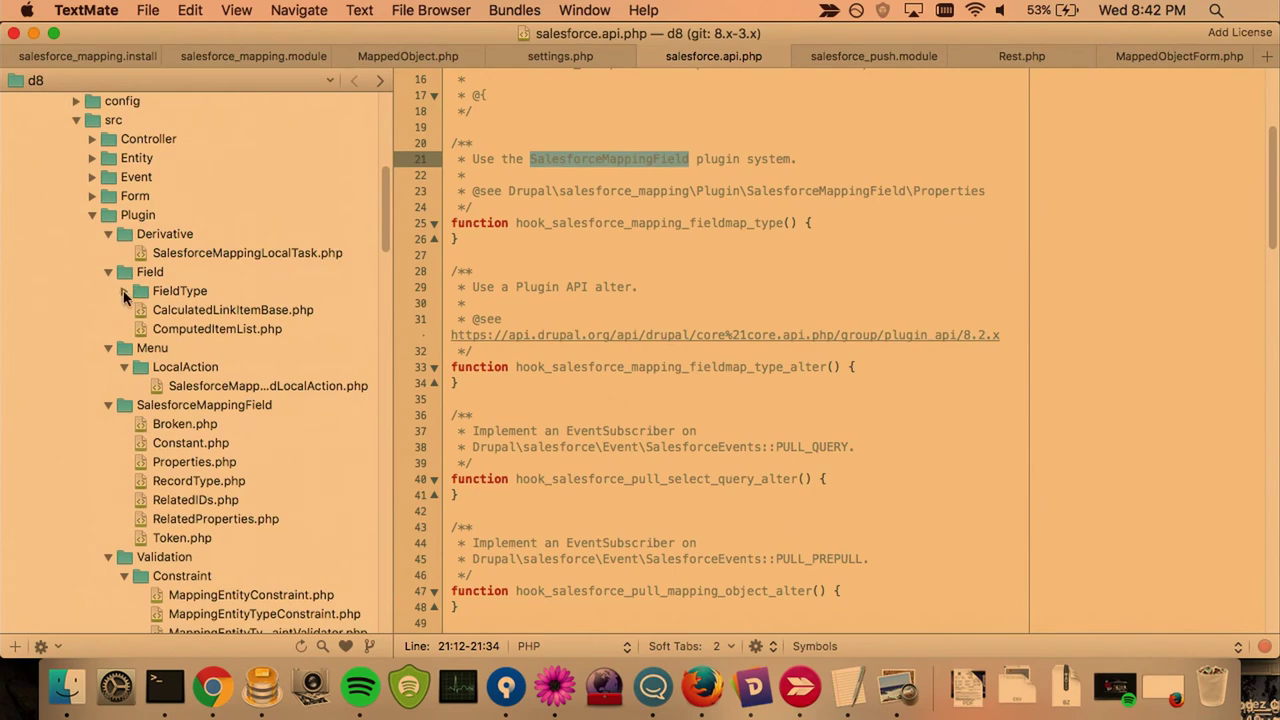
pyautogui.click(124, 294)
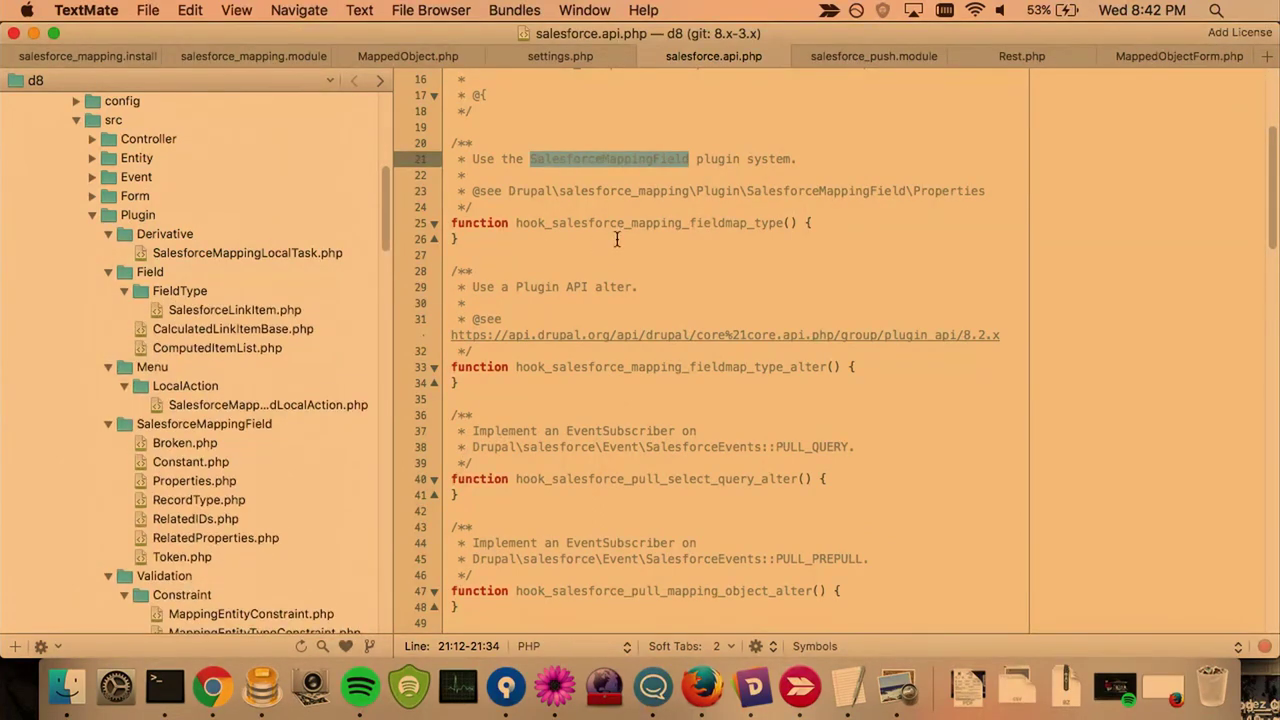
pyautogui.click(108, 234)
pyautogui.click(92, 215)
pyautogui.scroll(5, 80, 320)
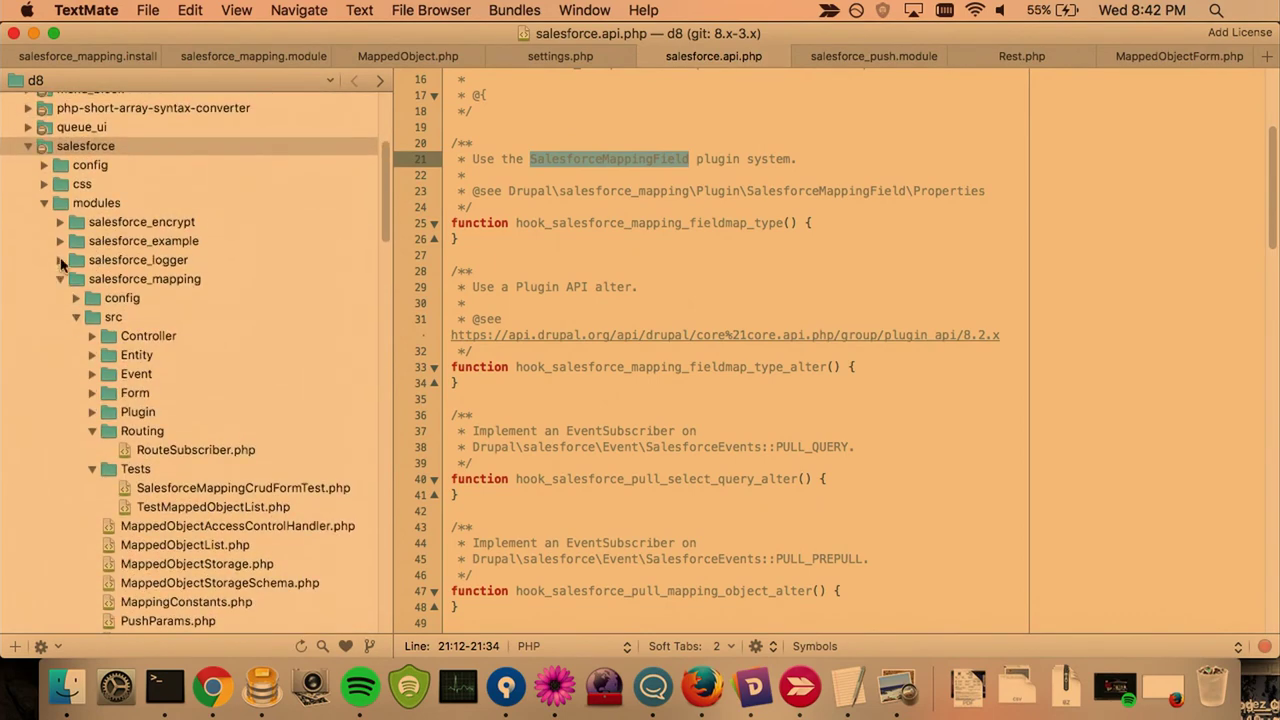
# Step: Expand salesforce_example/src/EventSubscriber and open SalesforceExampleSubscriber.php
pyautogui.click(61, 241)
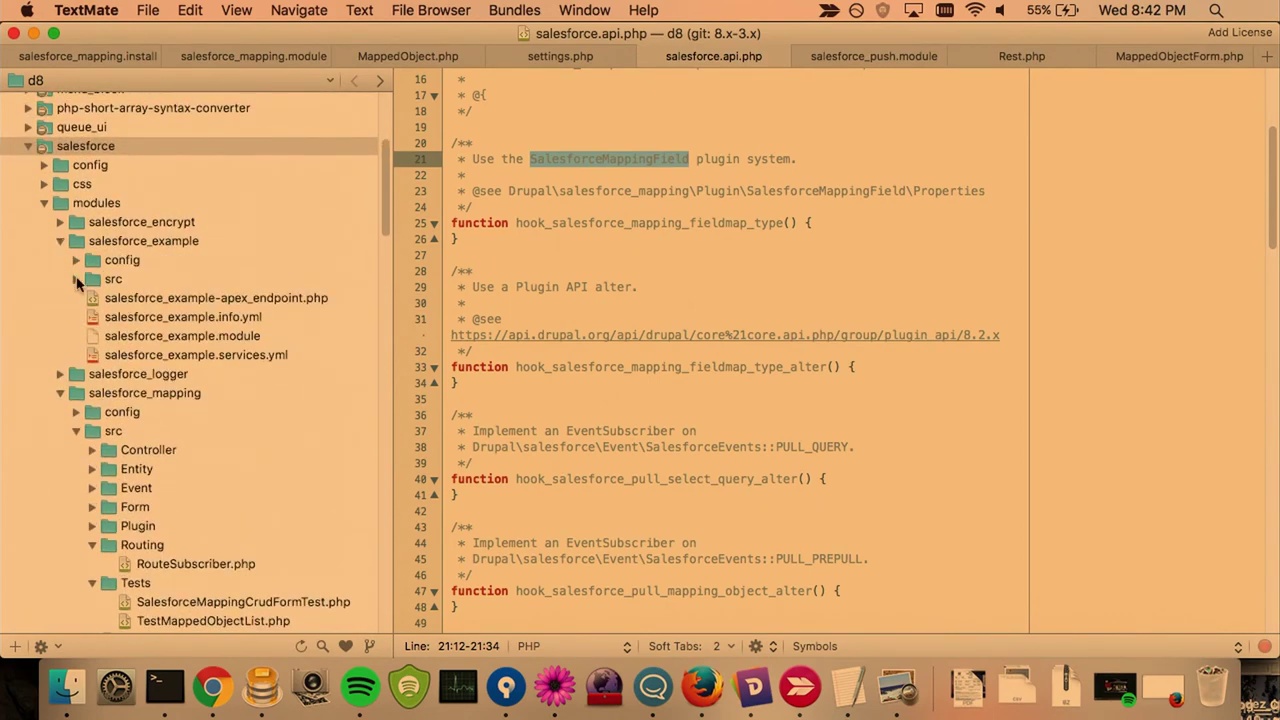
pyautogui.click(77, 280)
pyautogui.click(92, 315)
pyautogui.click(92, 297)
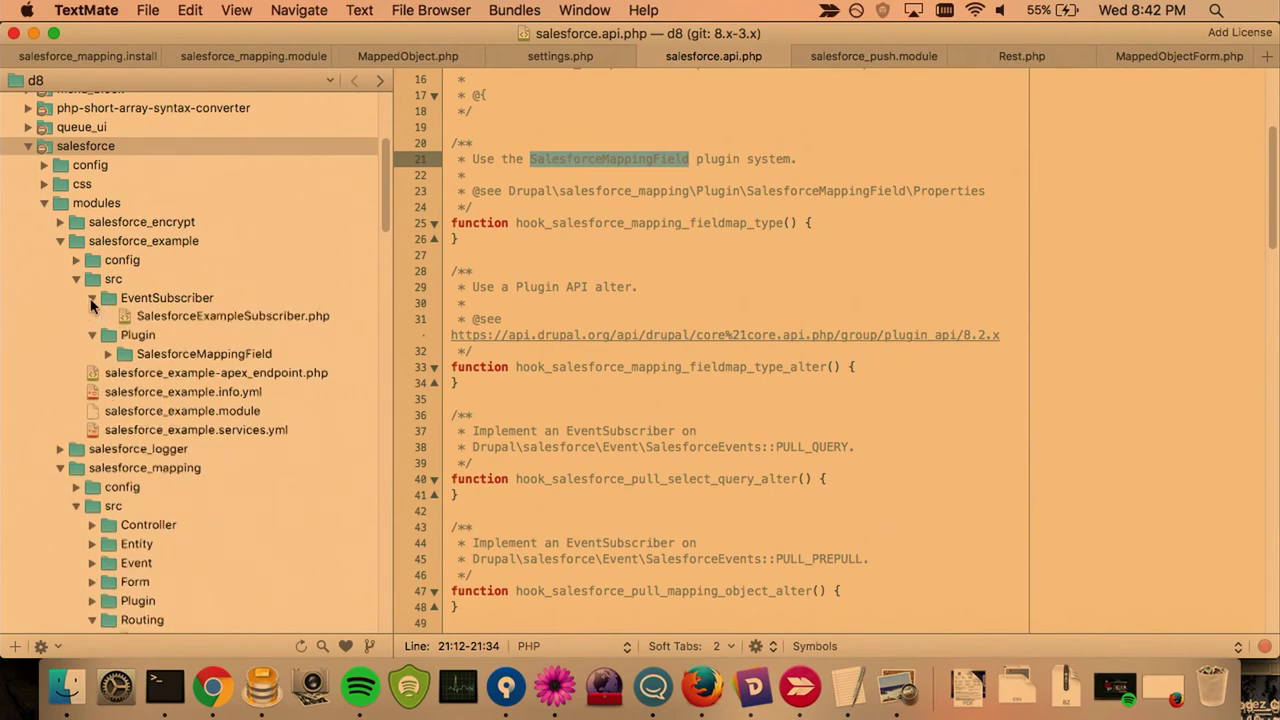
pyautogui.doubleClick(200, 317)
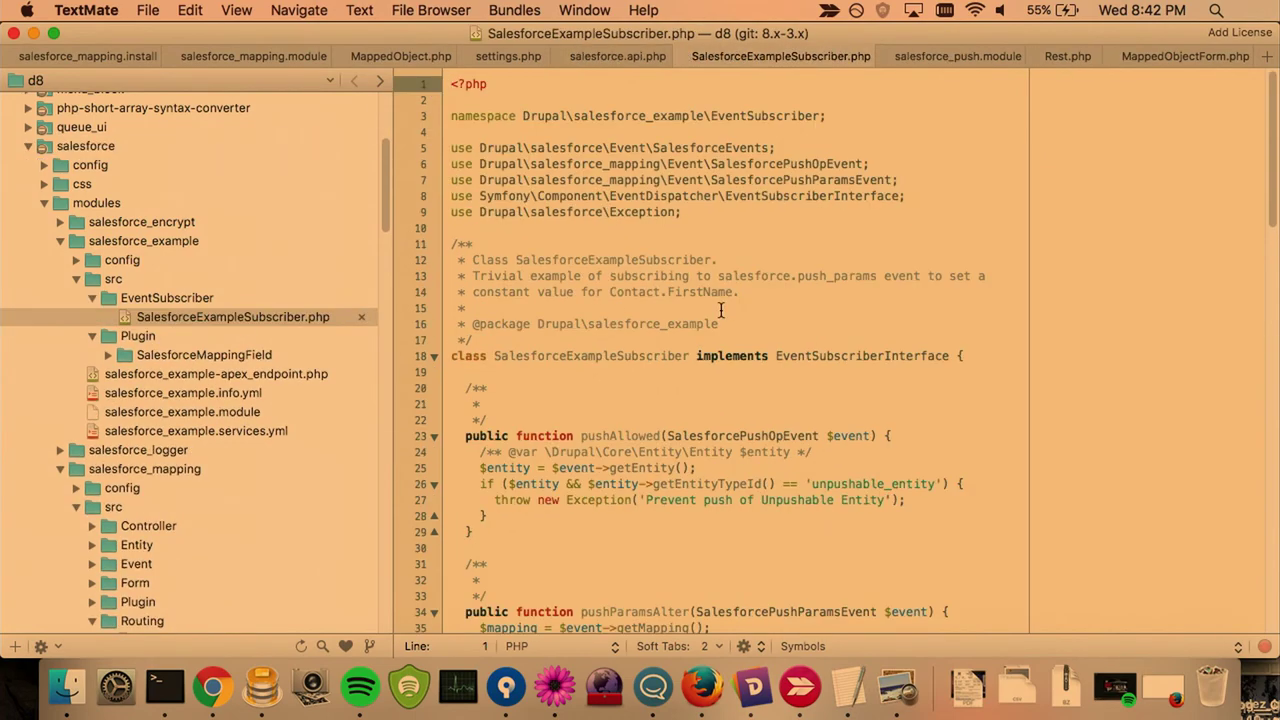
pyautogui.press('super+Tab')
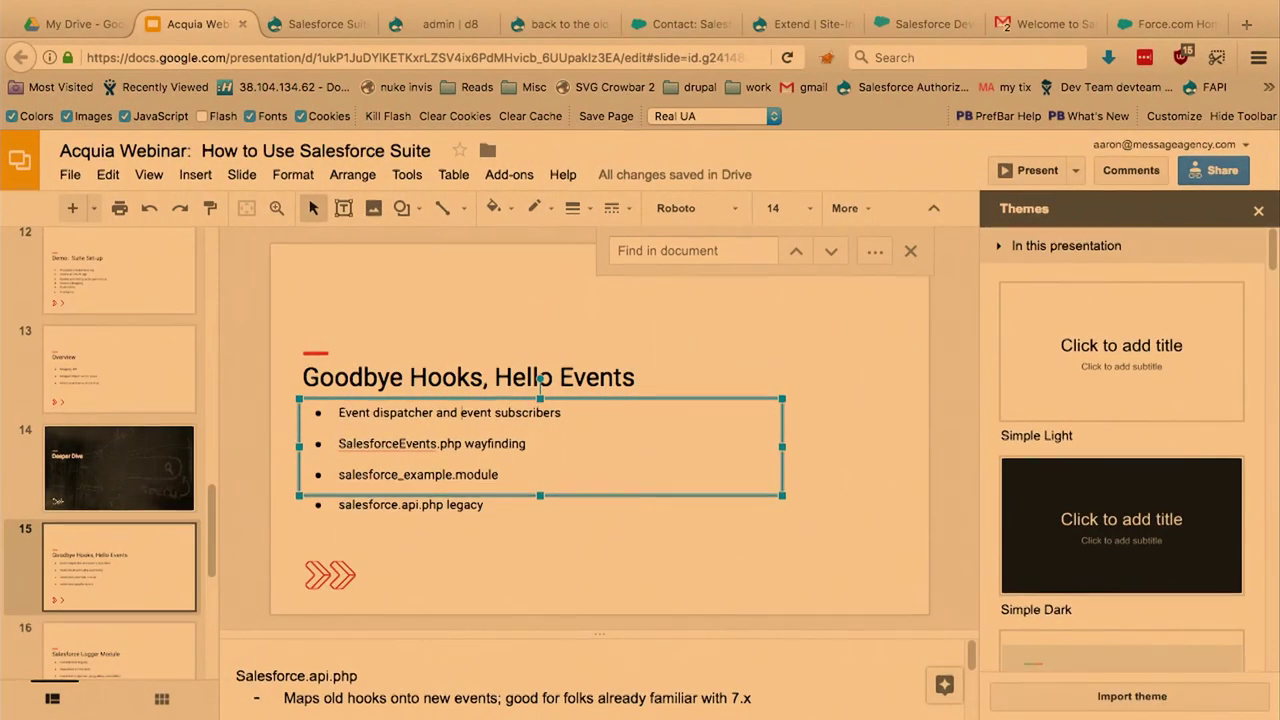
# Step: Highlight the push success message on the 'back to the old name' user page, then return to TextMate
pyautogui.hotkey('ctrl', 'Tab')
pyautogui.hotkey('ctrl', 'Tab')
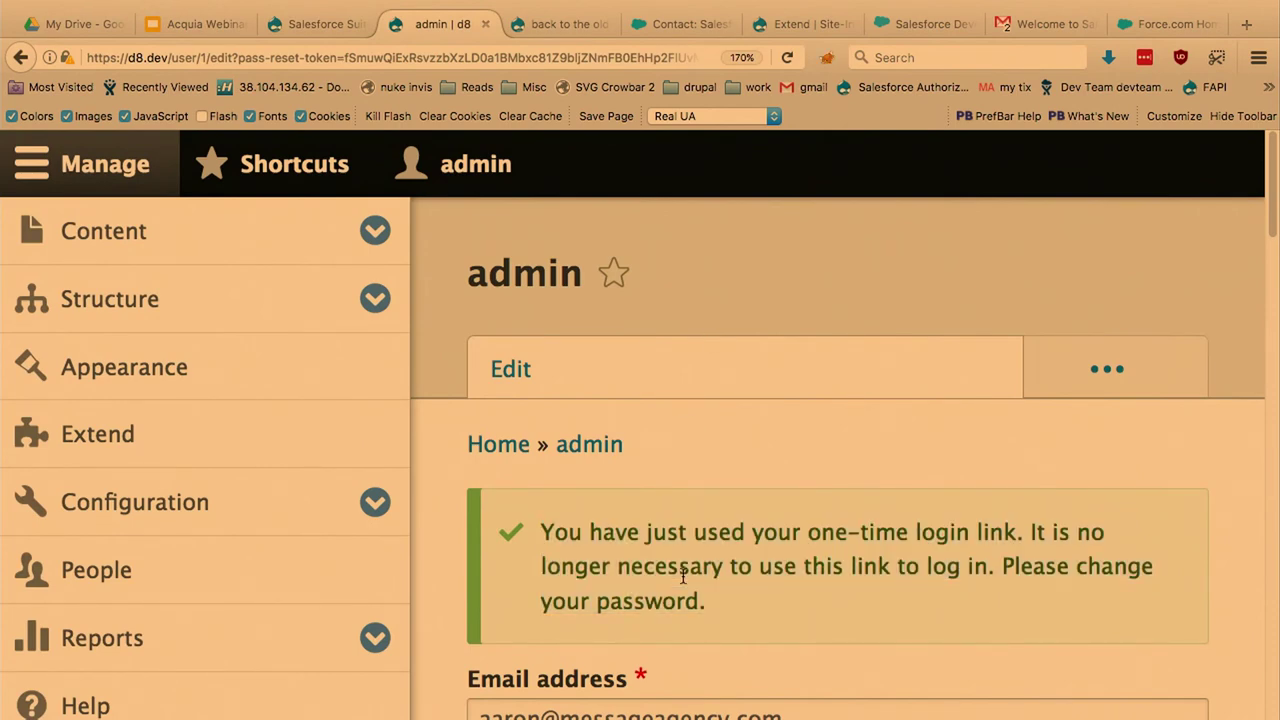
pyautogui.hotkey('ctrl', '0')
pyautogui.hotkey('ctrl', 'Tab')
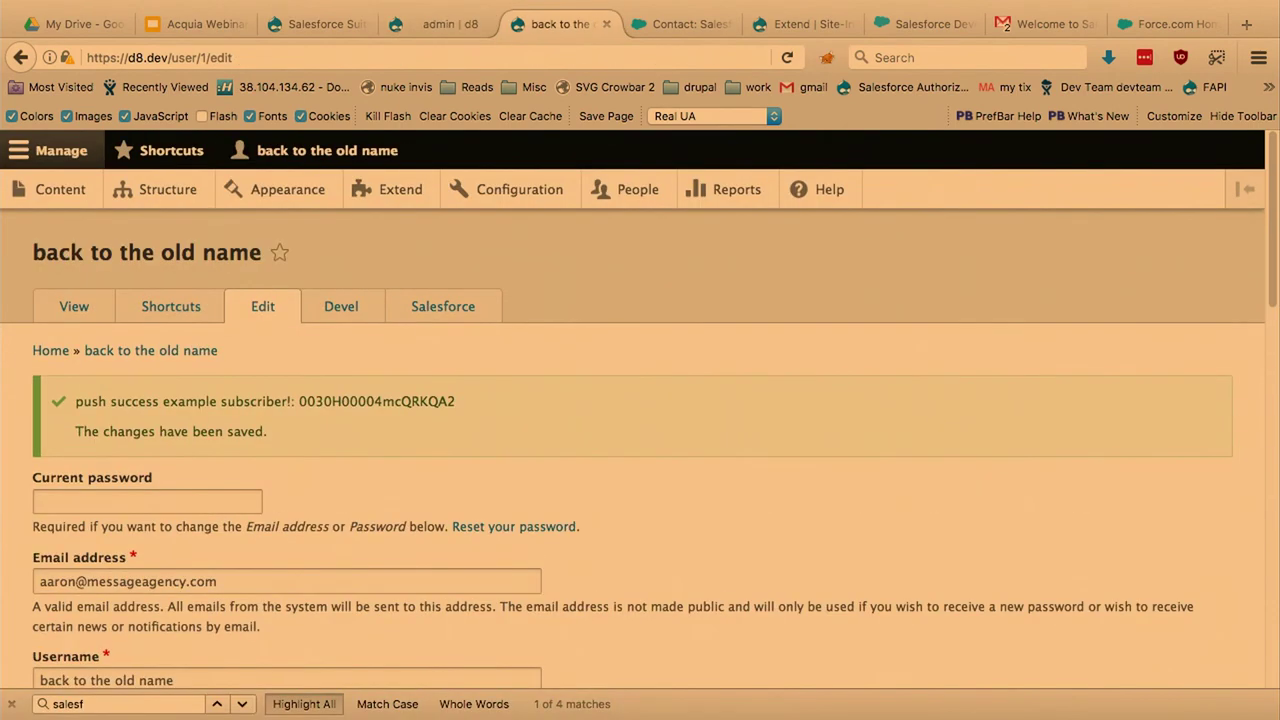
pyautogui.moveTo(76, 400); pyautogui.dragTo(406, 402)
pyautogui.press('super+Tab')
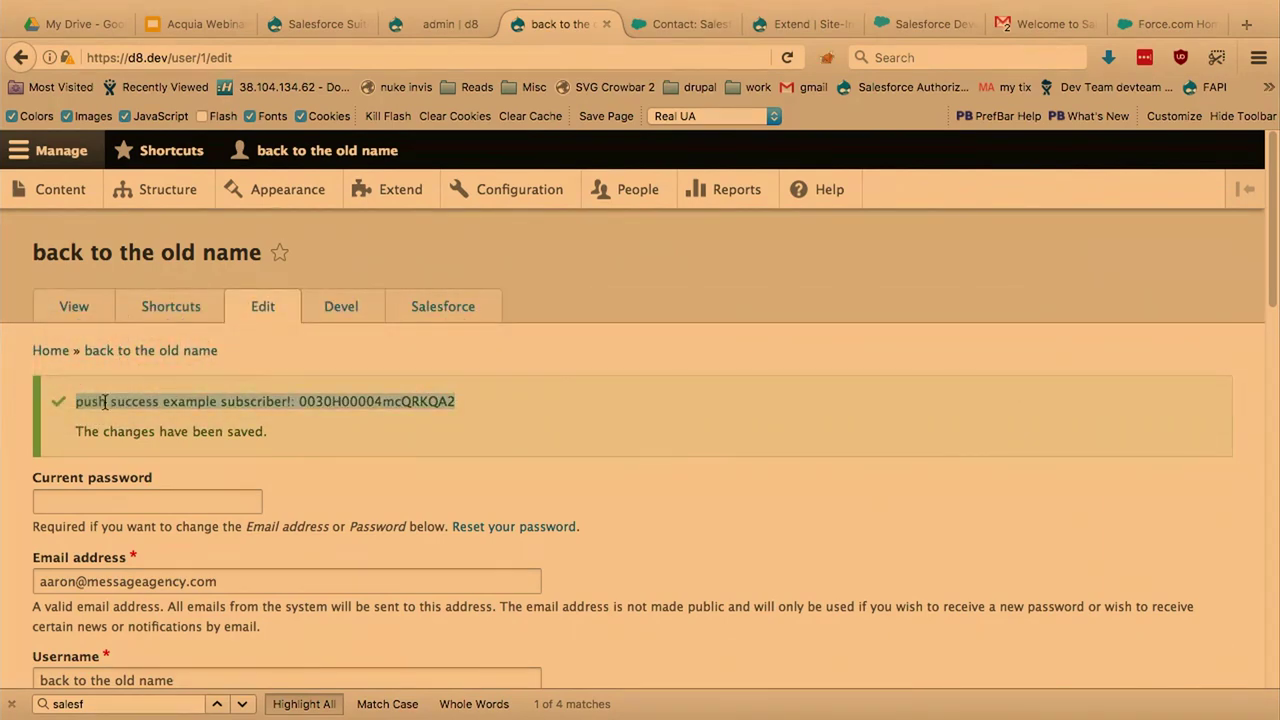
pyautogui.press('super+Tab')
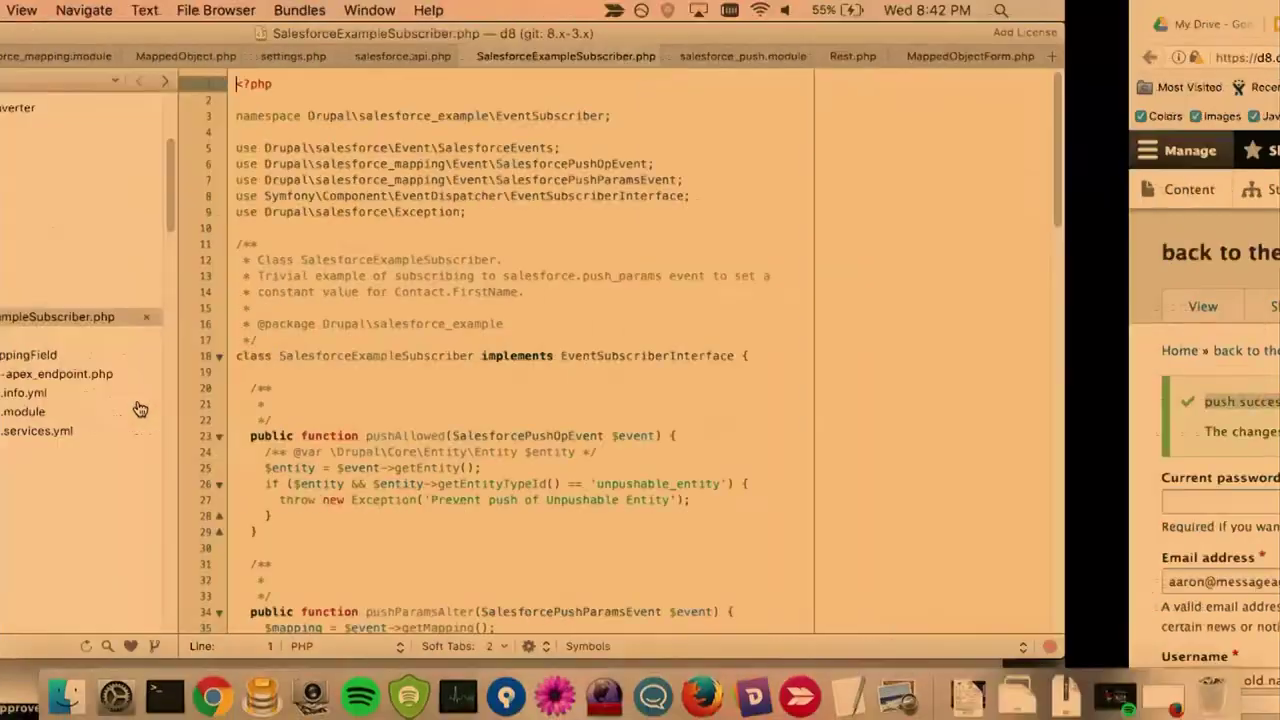
# Step: Open salesforce_example.services.yml from the file browser
pyautogui.scroll(-5, 866, 383)
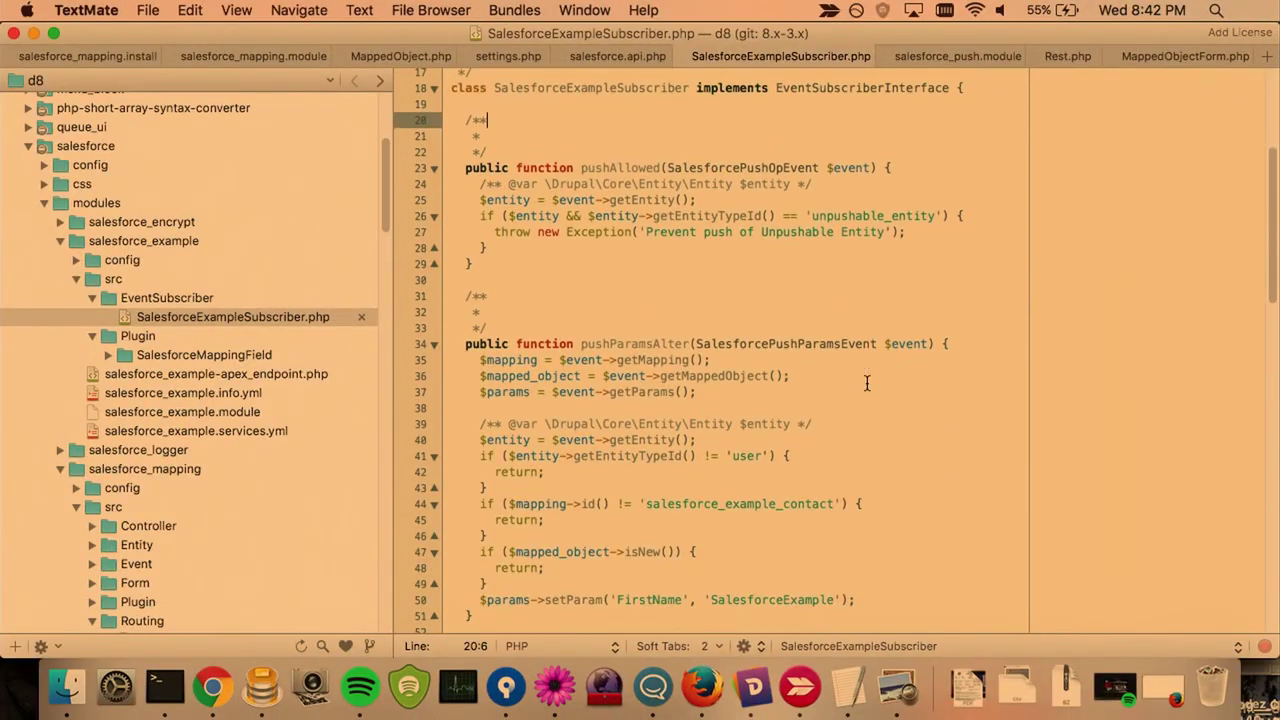
pyautogui.scroll(5, 670, 295)
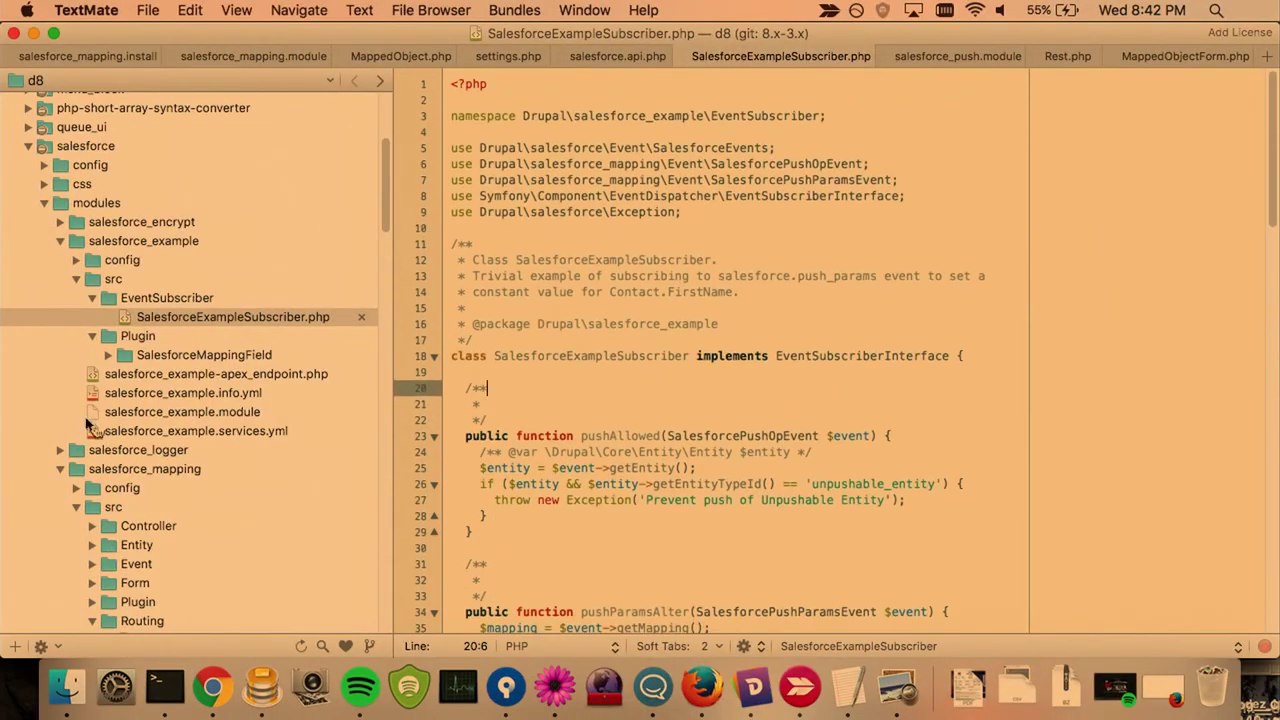
pyautogui.click(155, 436)
pyautogui.doubleClick(155, 436)
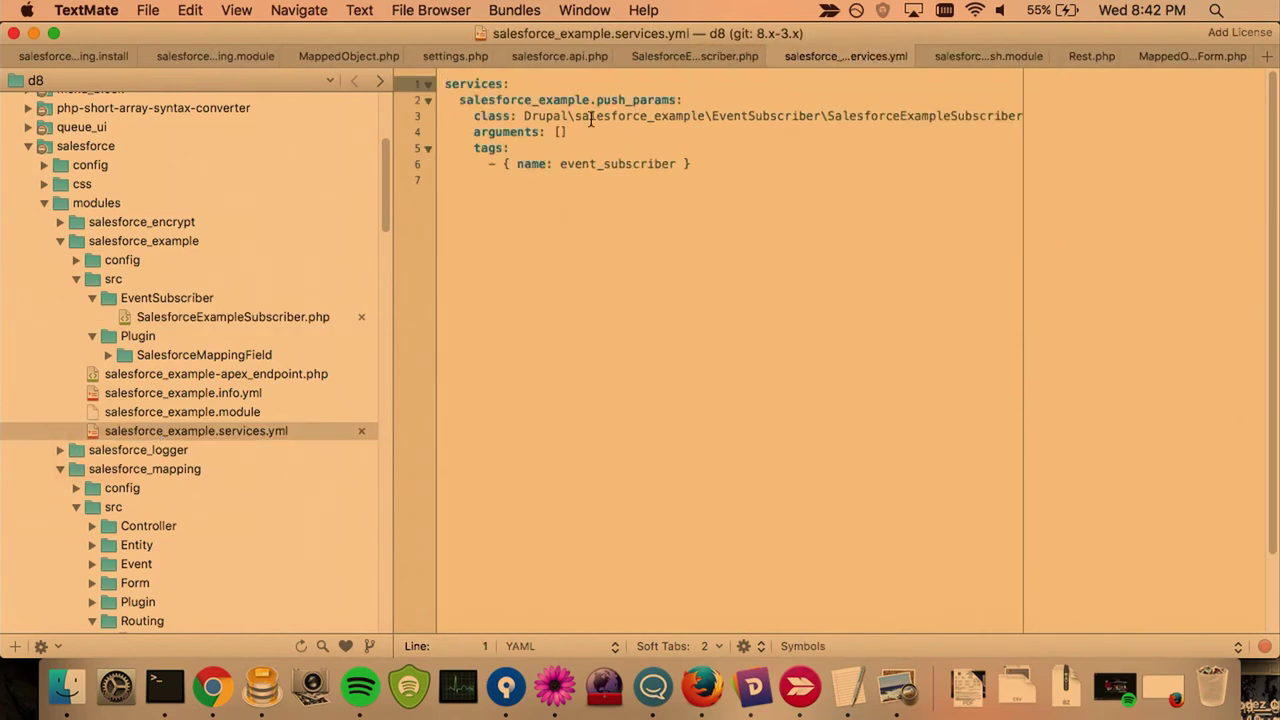
# Step: Point out the push_params service, event_subscriber tag and class, then revisit getSubscribedEvents
pyautogui.tripleClick(543, 103)
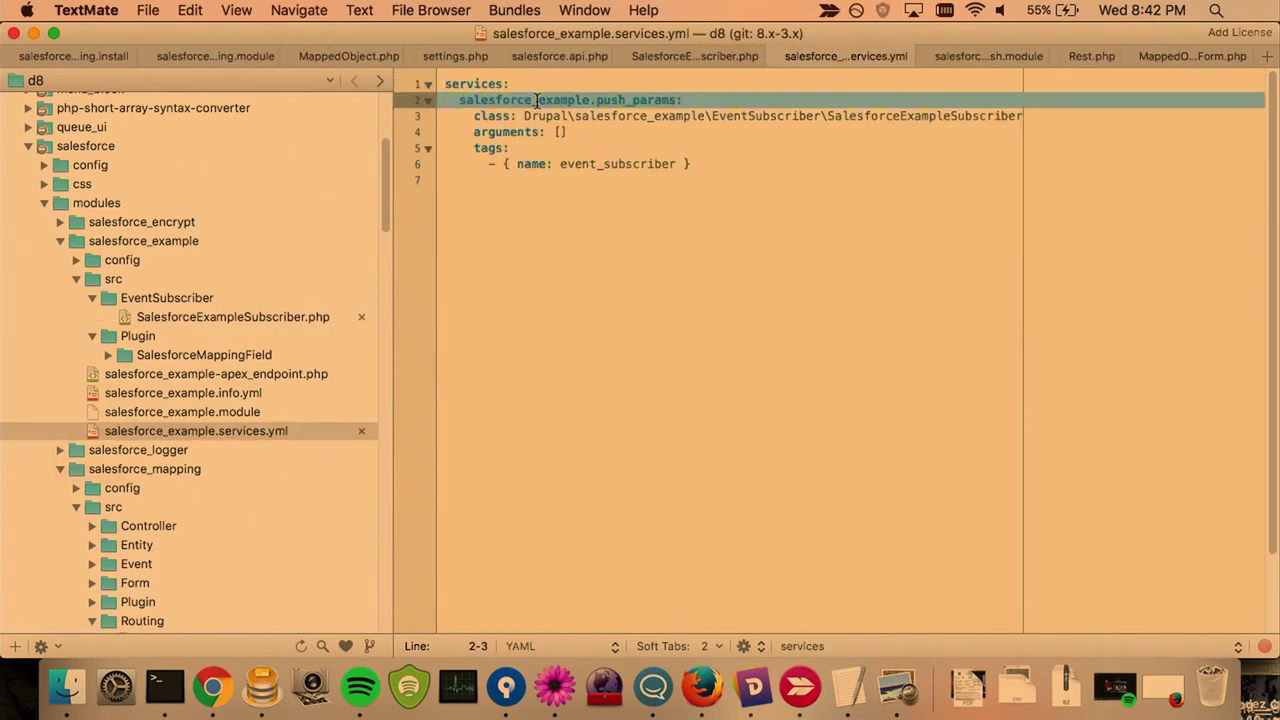
pyautogui.doubleClick(584, 163)
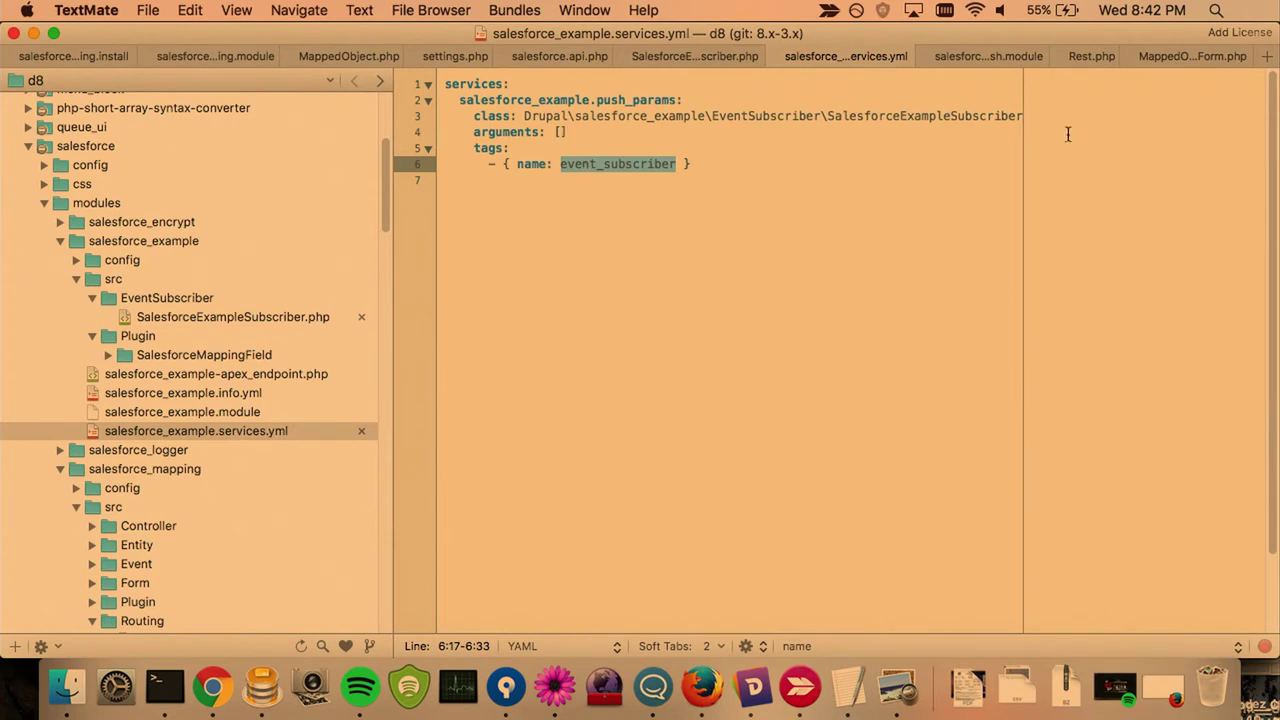
pyautogui.doubleClick(931, 115)
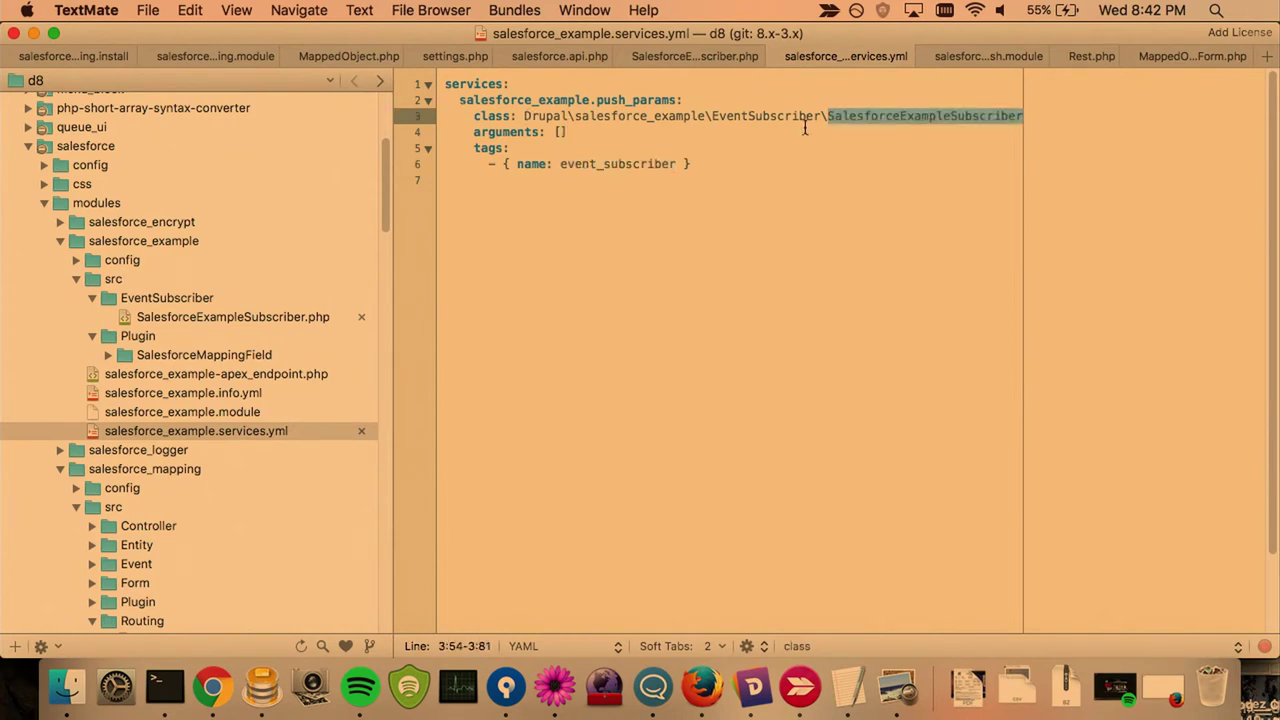
pyautogui.click(196, 317)
pyautogui.scroll(-20, 970, 322)
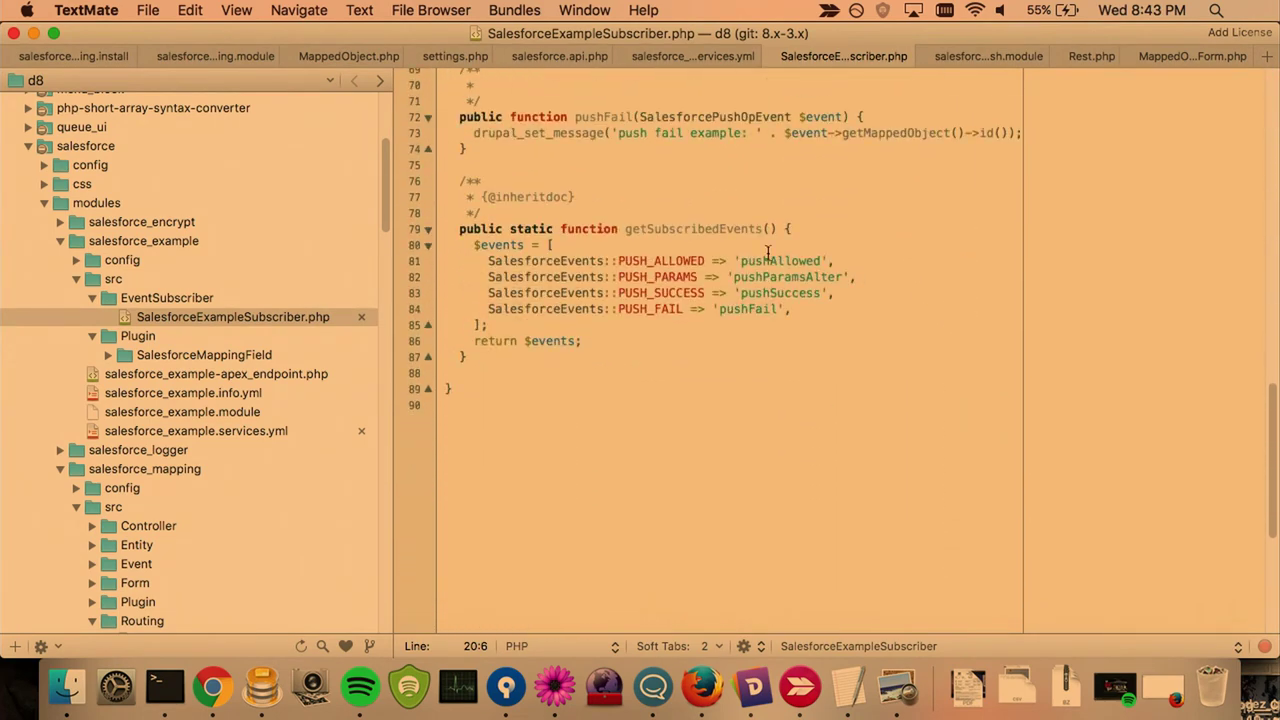
pyautogui.doubleClick(678, 231)
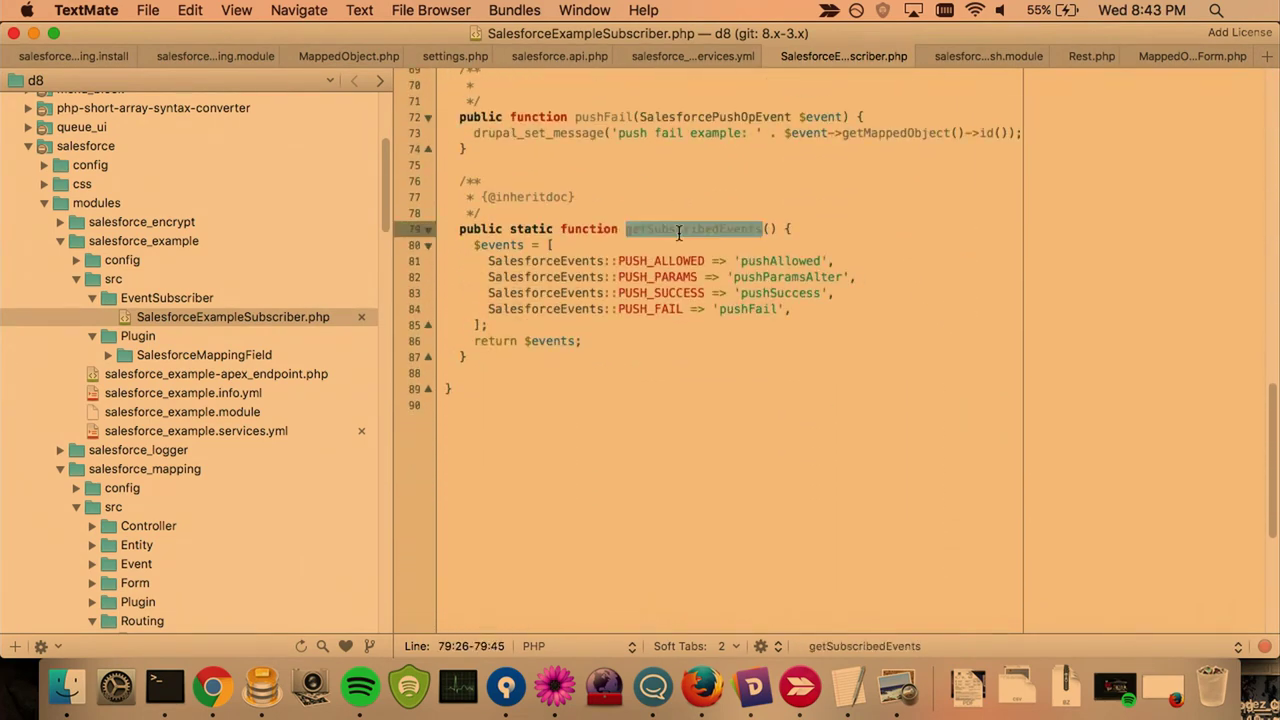
pyautogui.scroll(20, 678, 231)
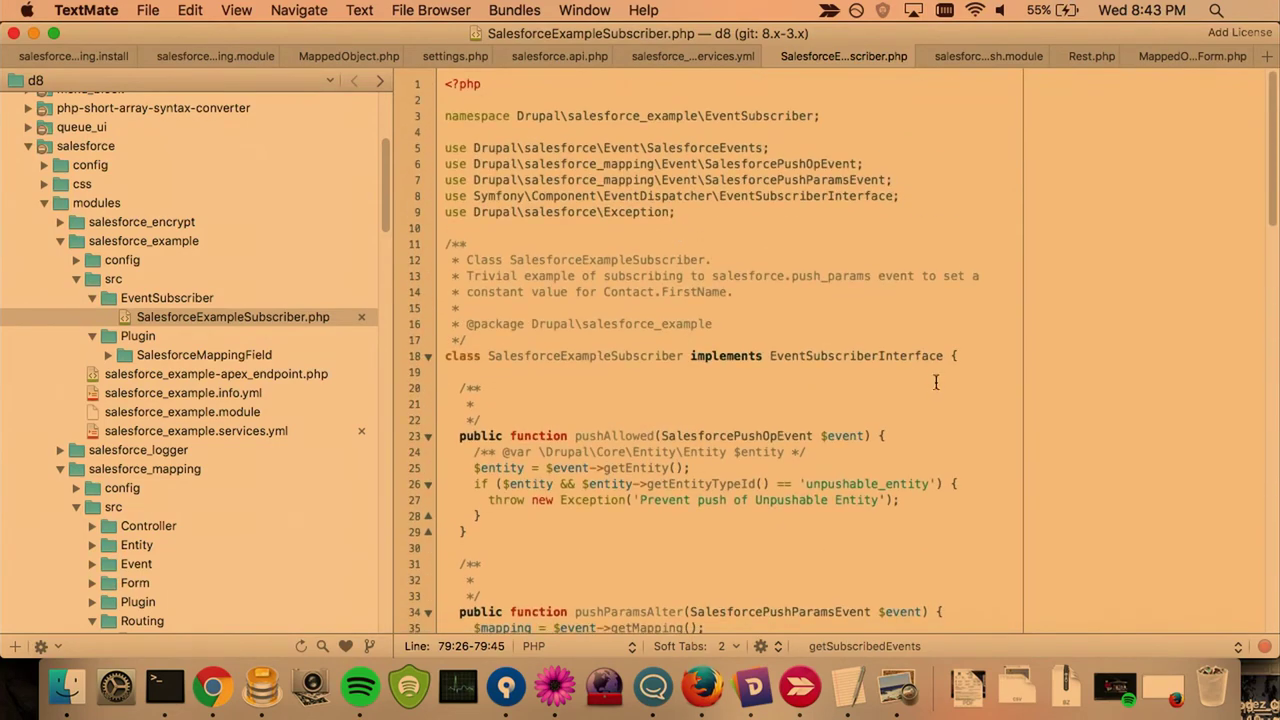
pyautogui.doubleClick(874, 356)
pyautogui.scroll(-20, 871, 357)
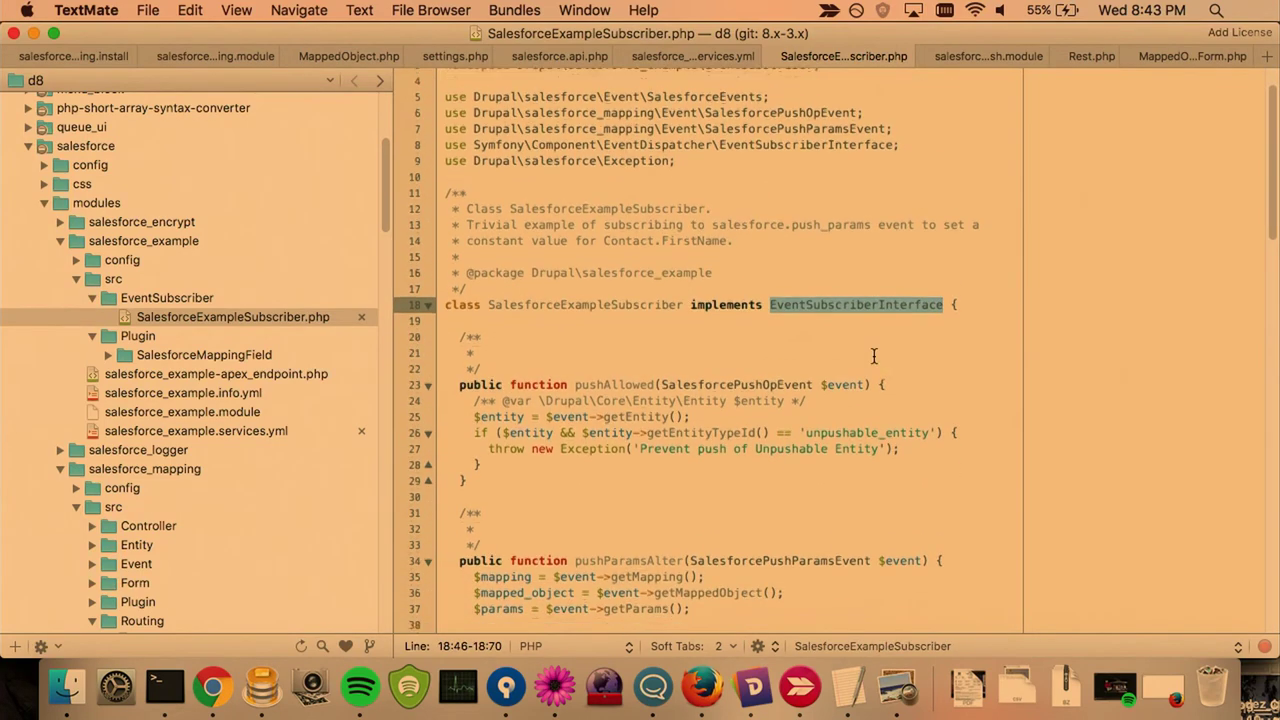
pyautogui.click(703, 126)
pyautogui.doubleClick(703, 126)
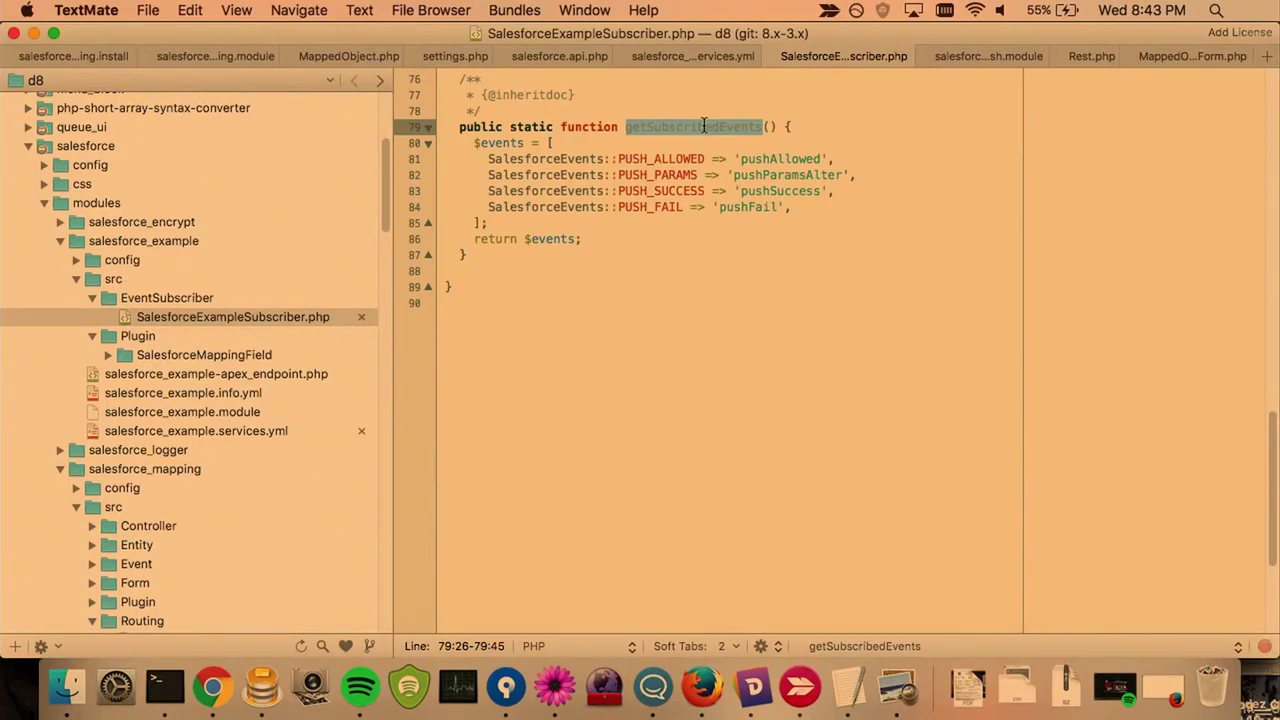
pyautogui.doubleClick(540, 158)
pyautogui.hotkey('shift', 'alt', 'Right')
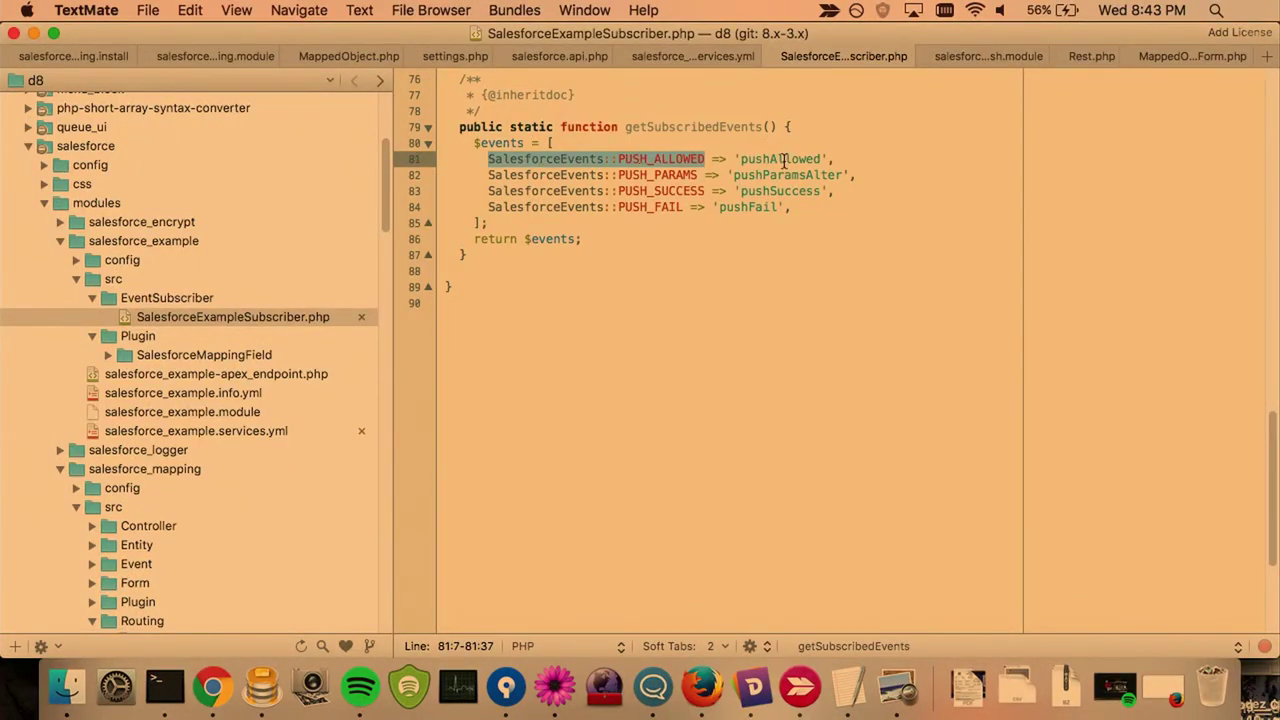
pyautogui.hotkey('shift', 'alt', 'Left')
pyautogui.hotkey('shift', 'alt', 'Right')
pyautogui.hotkey('shift', 'alt', 'Right')
pyautogui.press('Right')
pyautogui.hotkey('shift', 'alt', 'Left')
pyautogui.hotkey('shift', 'alt', 'Left')
pyautogui.hotkey('shift', 'alt', 'Left')
pyautogui.doubleClick(648, 160)
pyautogui.click(648, 160)
pyautogui.doubleClick(545, 160)
pyautogui.hotkey('shift', 'alt', 'Right')
pyautogui.doubleClick(768, 160)
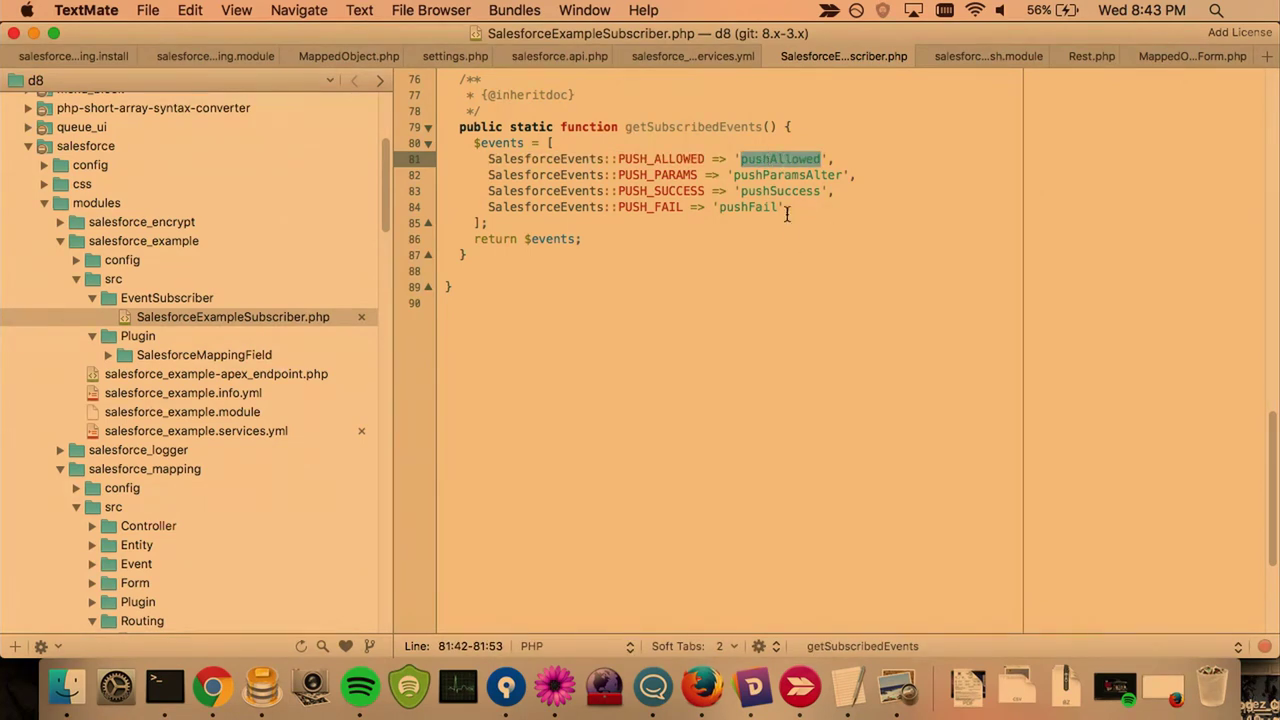
pyautogui.moveTo(541, 160); pyautogui.dragTo(706, 160)
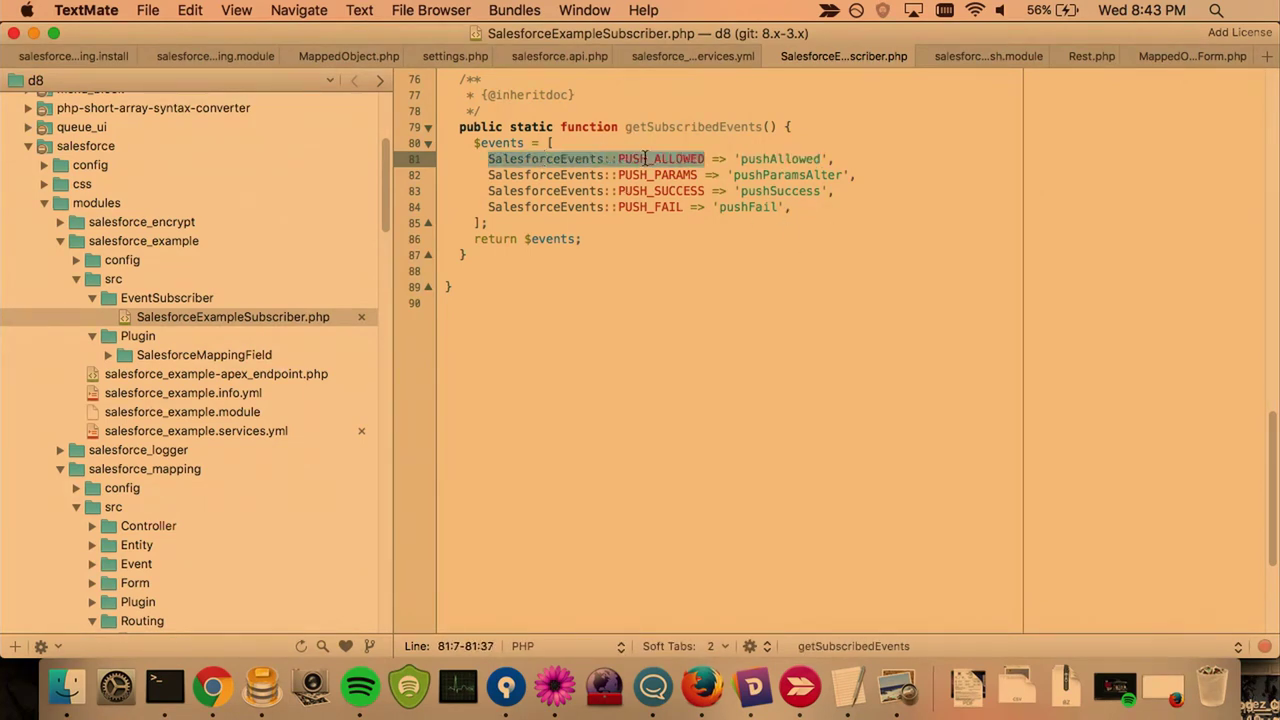
pyautogui.doubleClick(768, 160)
pyautogui.scroll(5, 768, 160)
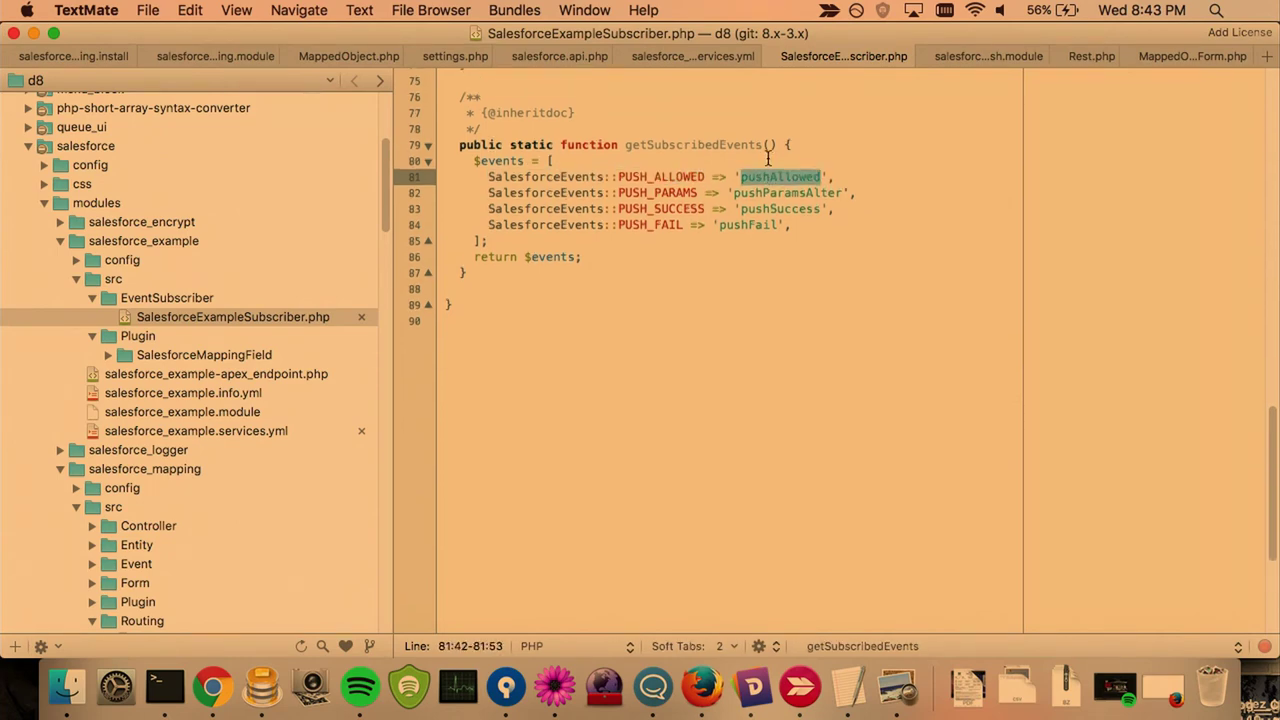
pyautogui.scroll(10, 768, 158)
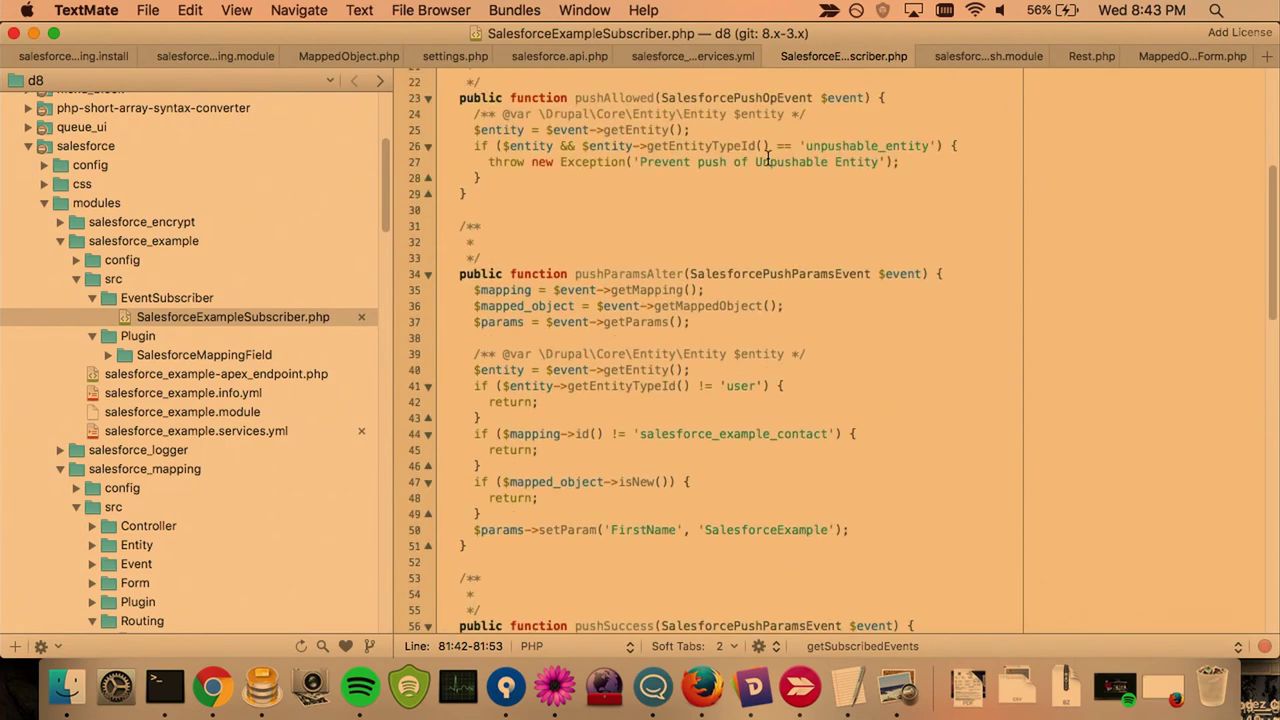
pyautogui.doubleClick(607, 172)
pyautogui.moveTo(607, 172); pyautogui.dragTo(600, 265)
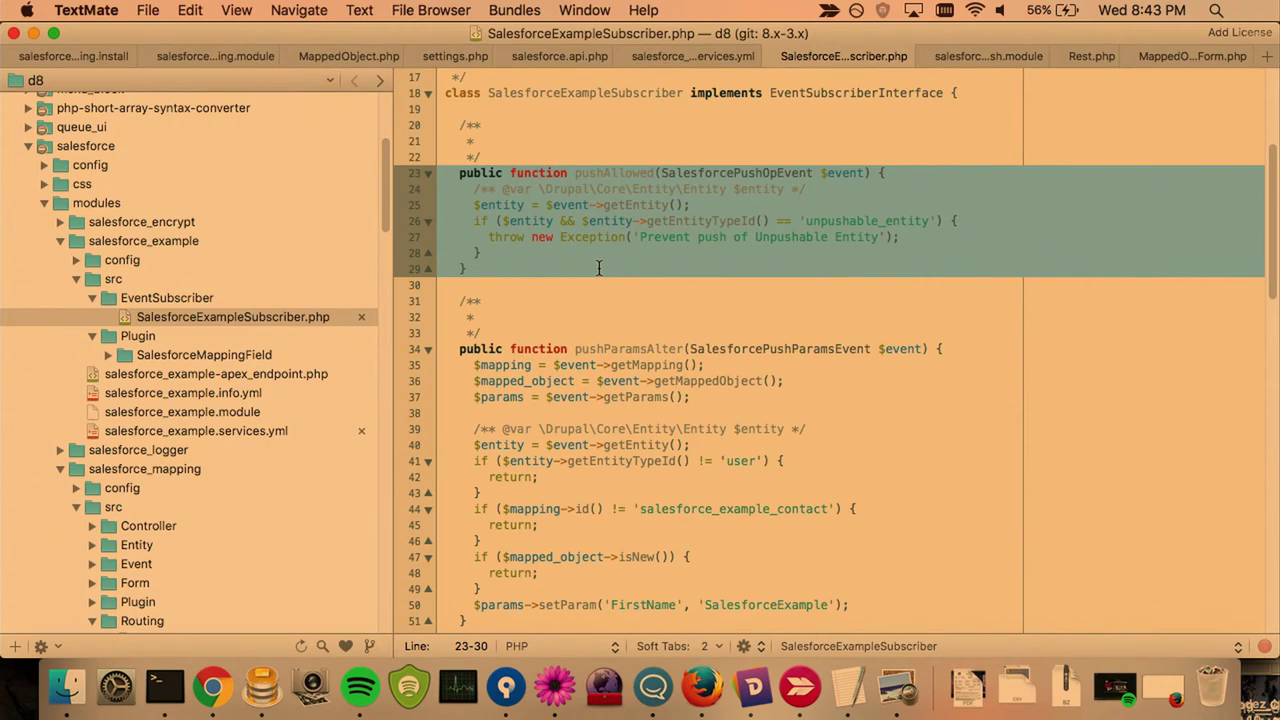
pyautogui.scroll(-10, 599, 268)
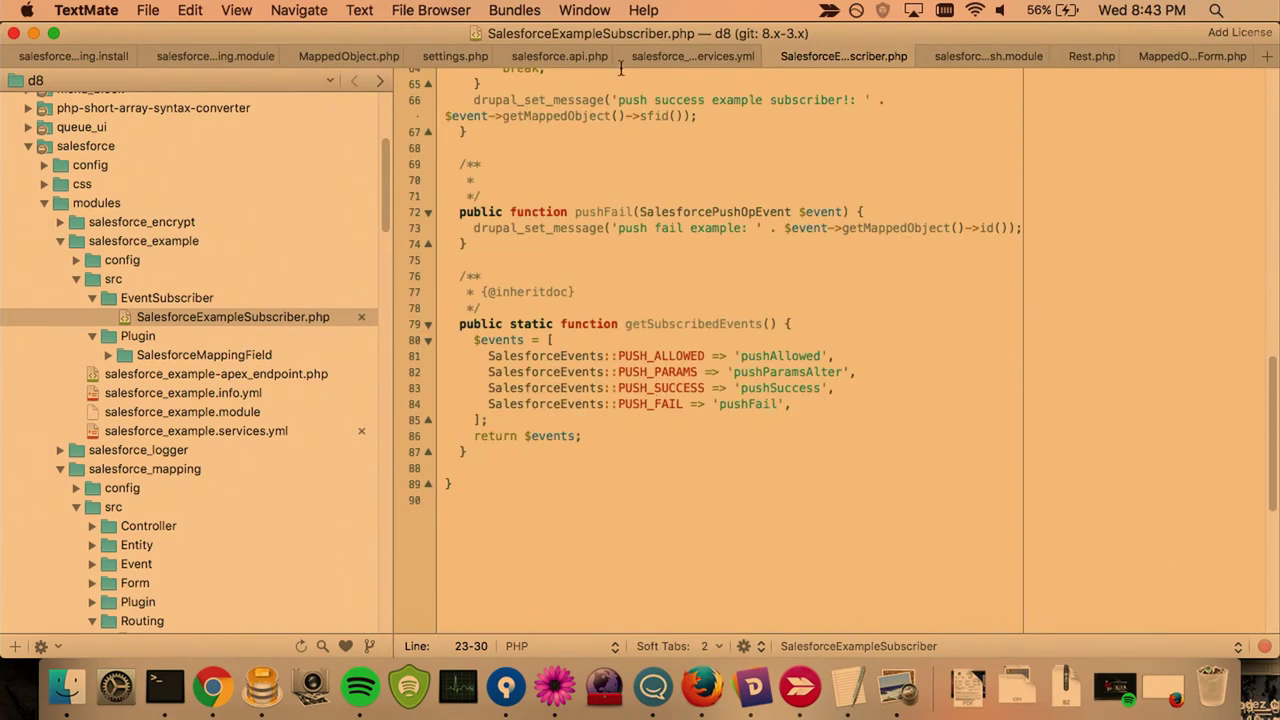
pyautogui.tripleClick(660, 390)
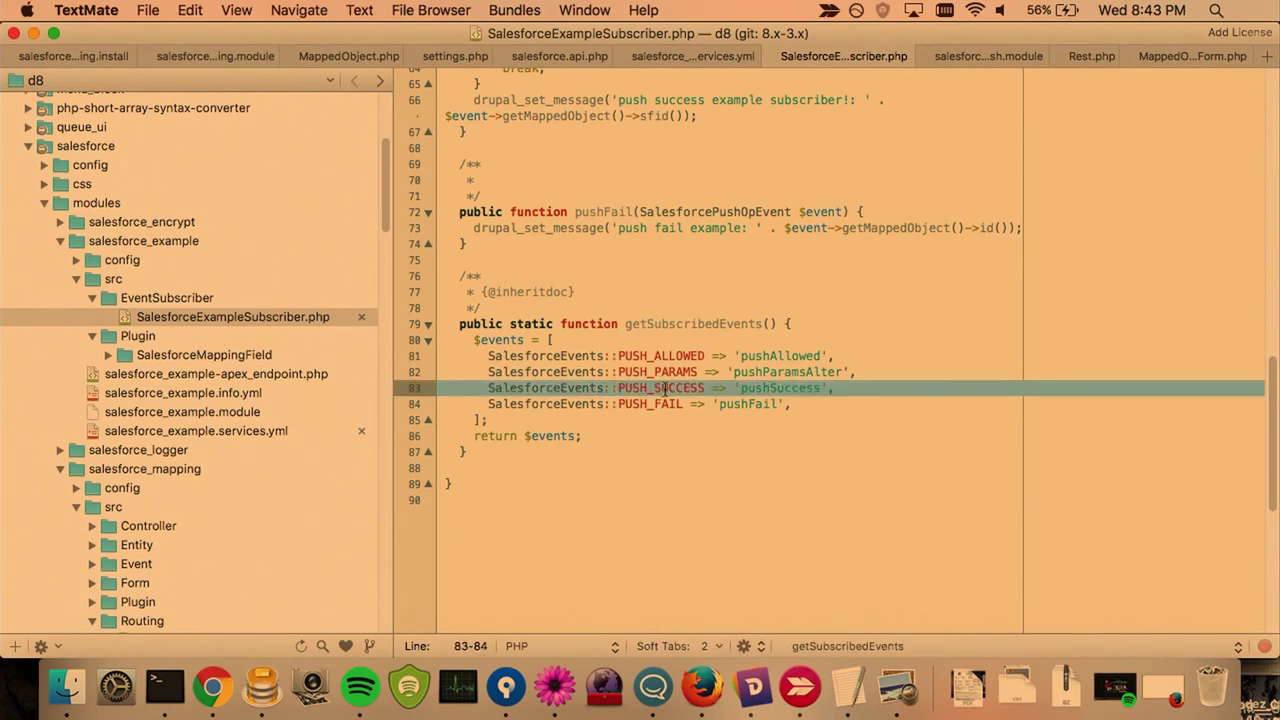
pyautogui.doubleClick(650, 403)
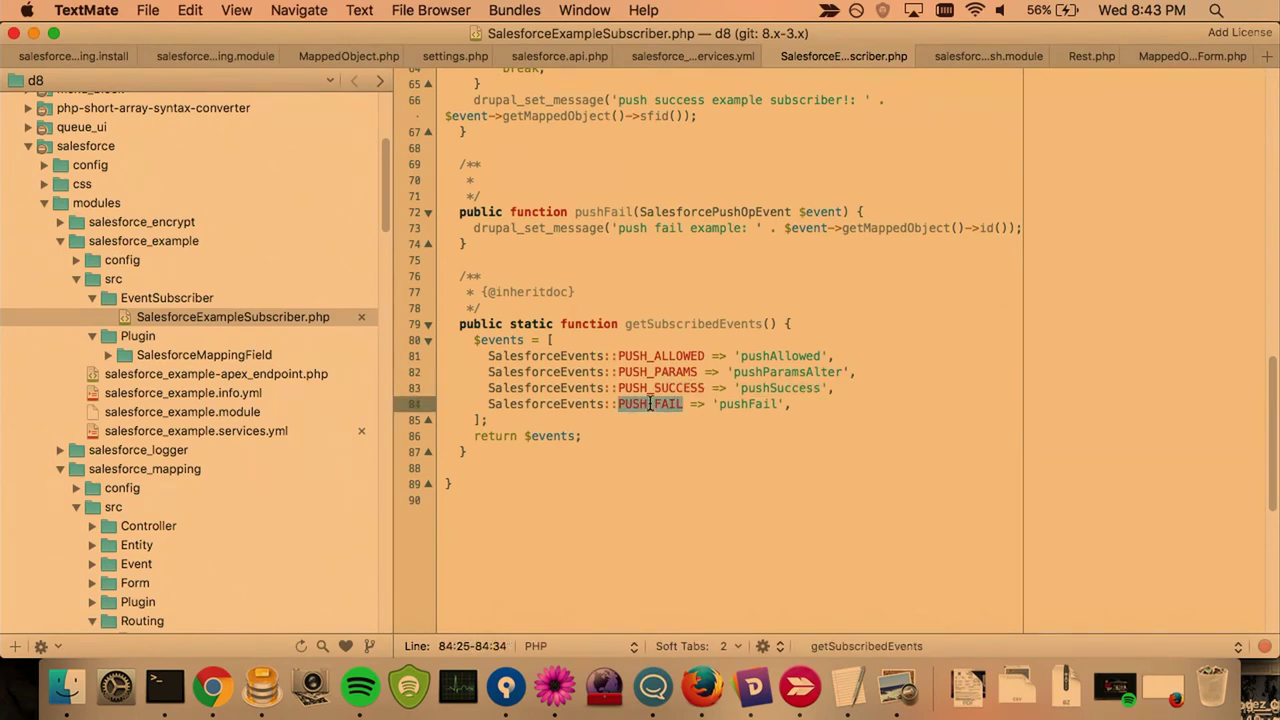
pyautogui.click(650, 403)
pyautogui.scroll(5, 651, 403)
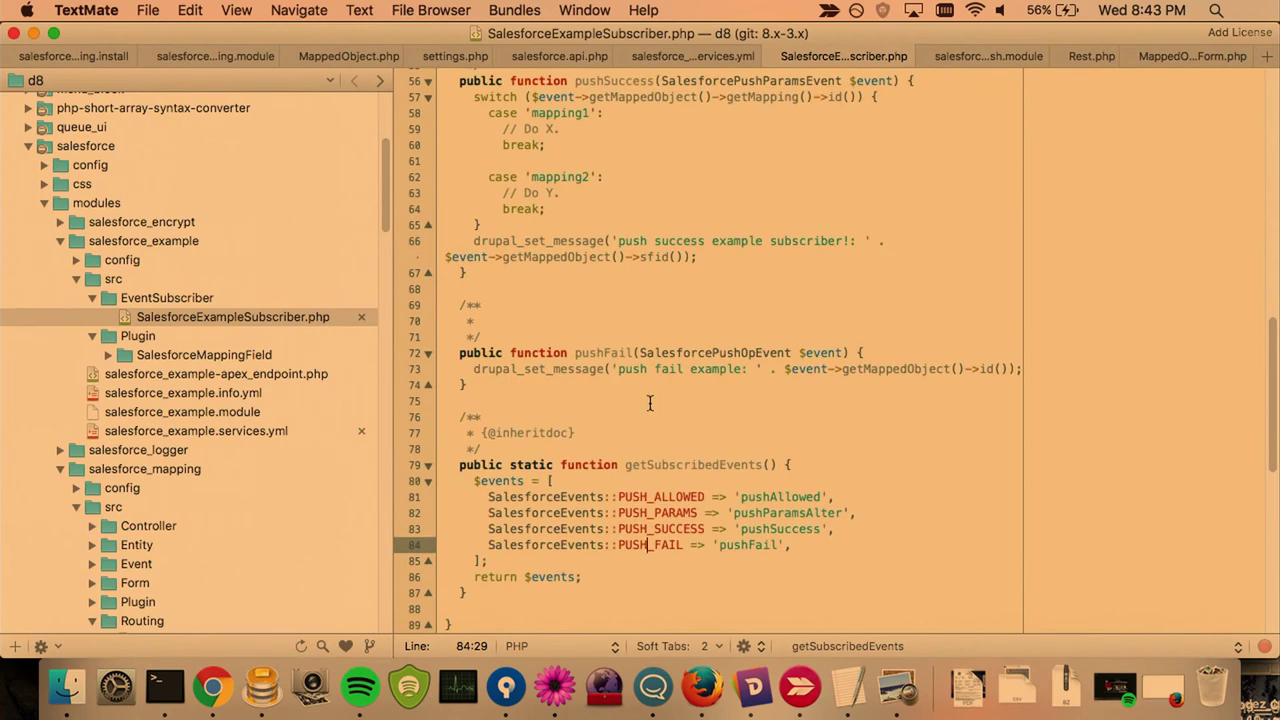
pyautogui.tripleClick(604, 352)
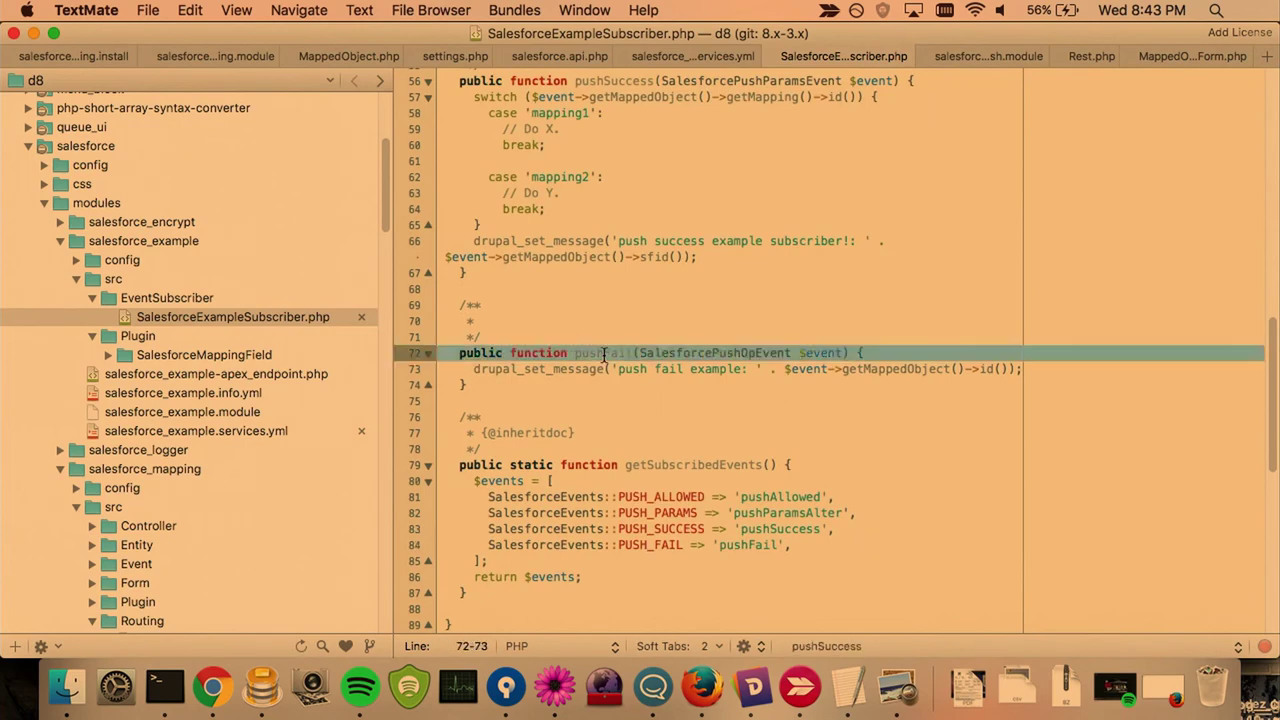
pyautogui.moveTo(604, 352); pyautogui.dragTo(603, 392)
pyautogui.doubleClick(797, 368)
pyautogui.moveTo(797, 368); pyautogui.dragTo(720, 369)
pyautogui.tripleClick(716, 369)
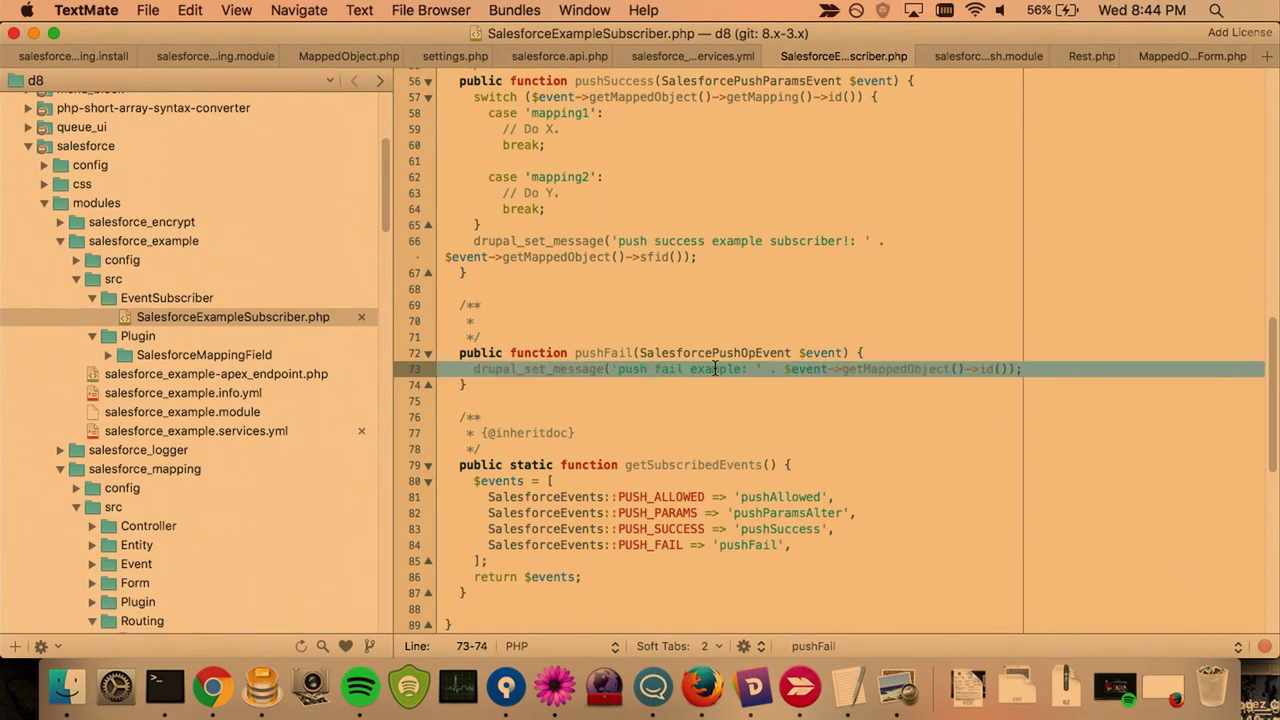
pyautogui.tripleClick(620, 241)
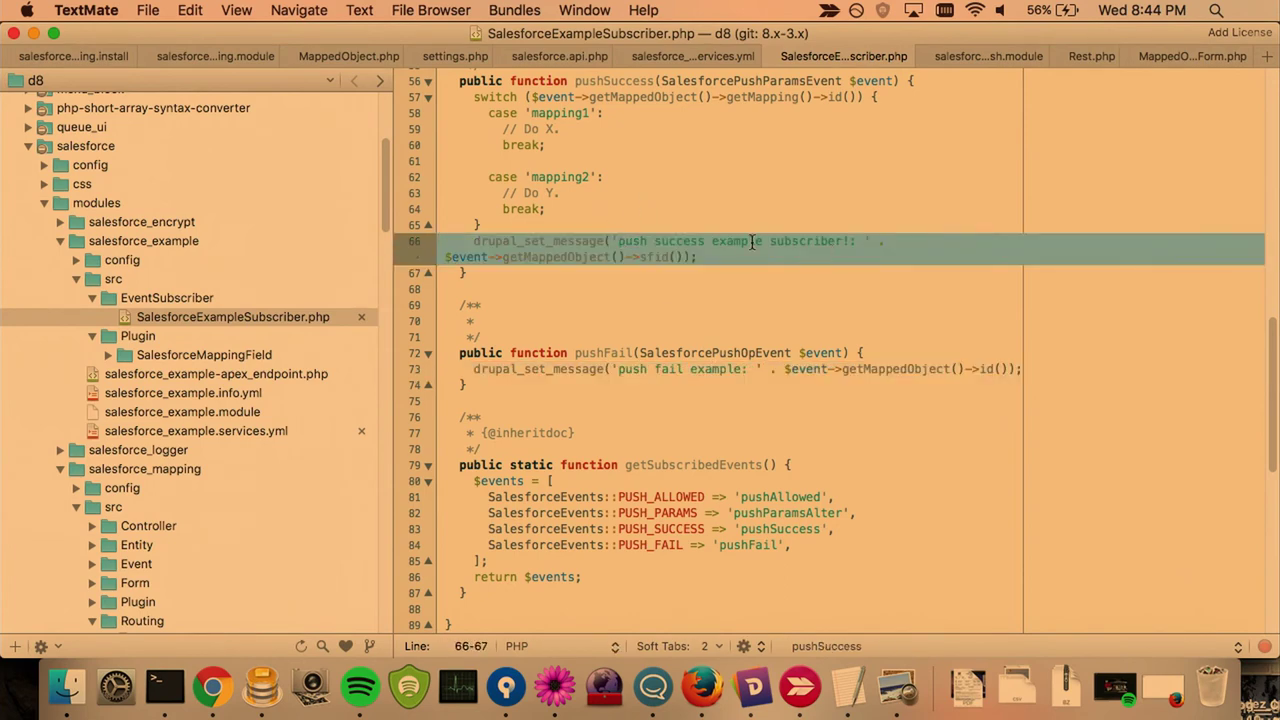
pyautogui.scroll(1, 752, 241)
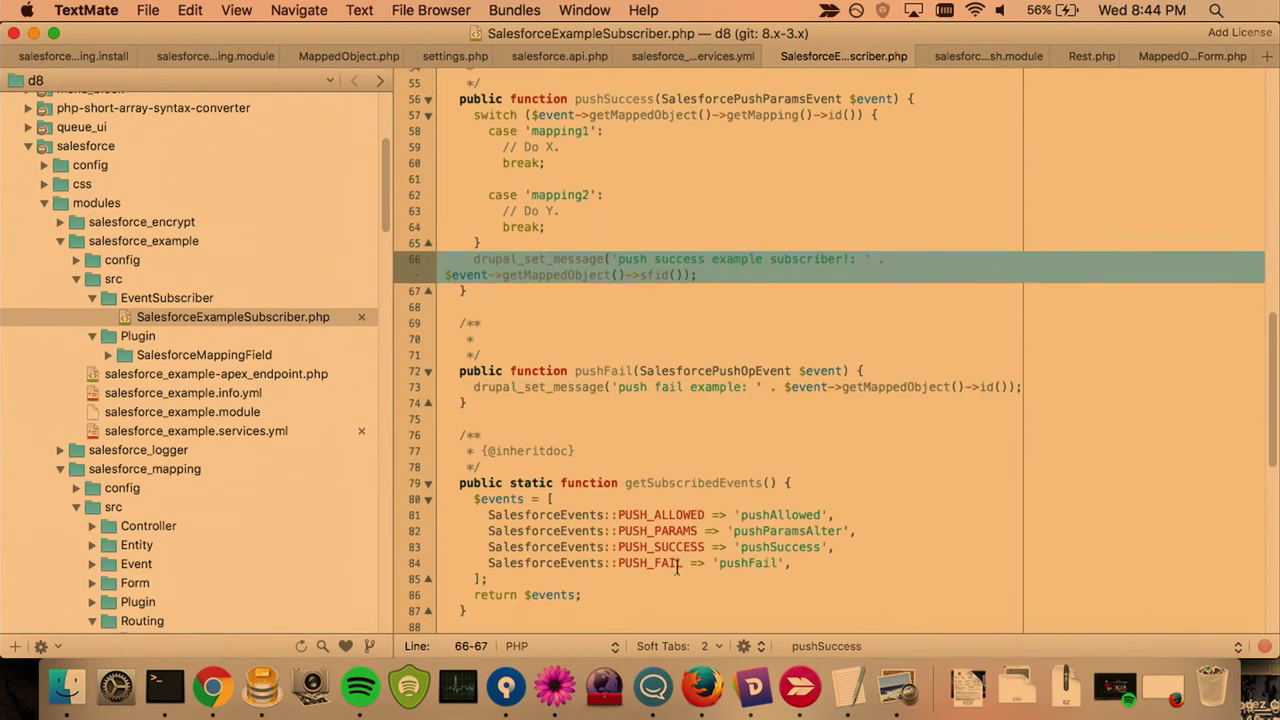
pyautogui.doubleClick(661, 530)
pyautogui.tripleClick(661, 530)
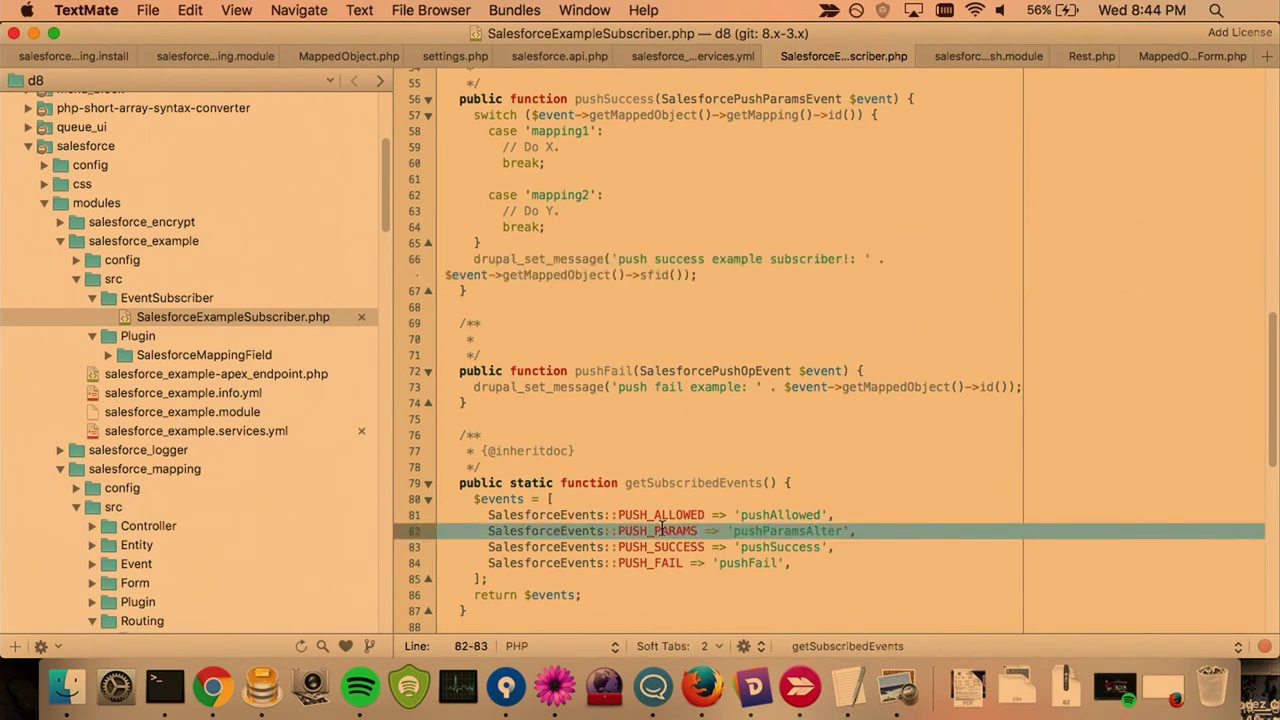
pyautogui.scroll(9, 668, 288)
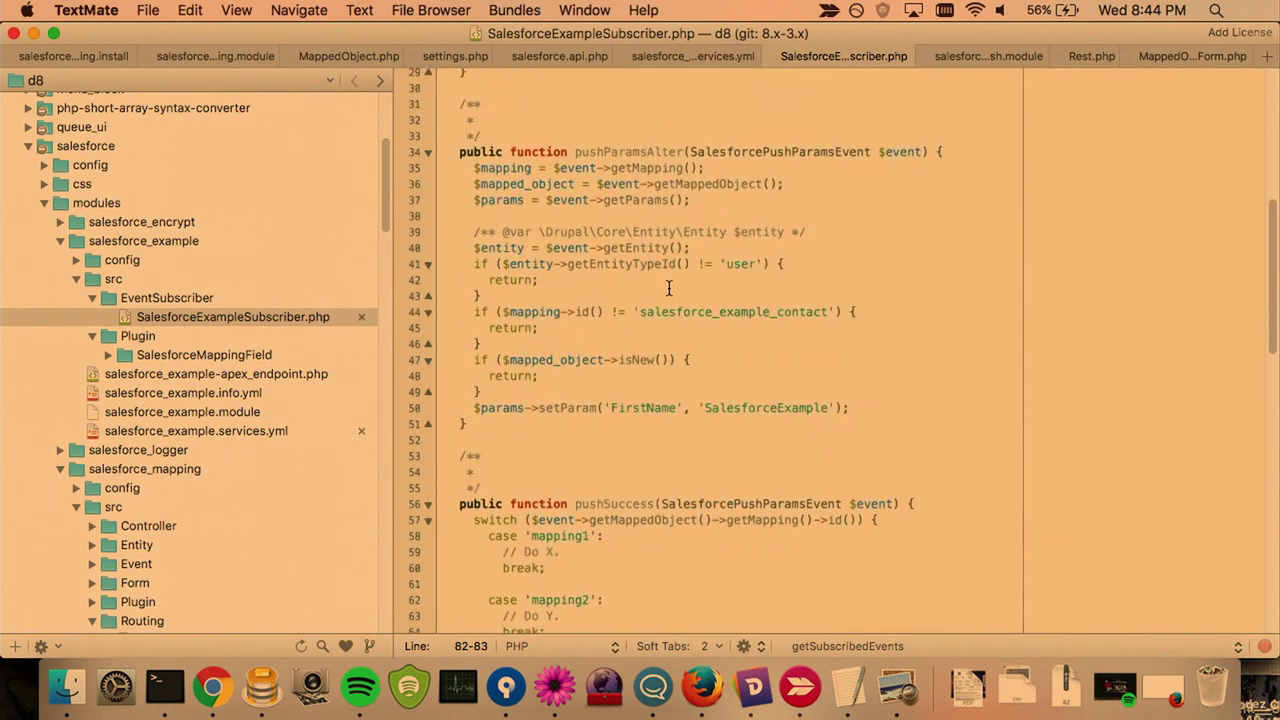
pyautogui.doubleClick(628, 152)
pyautogui.scroll(-1, 628, 146)
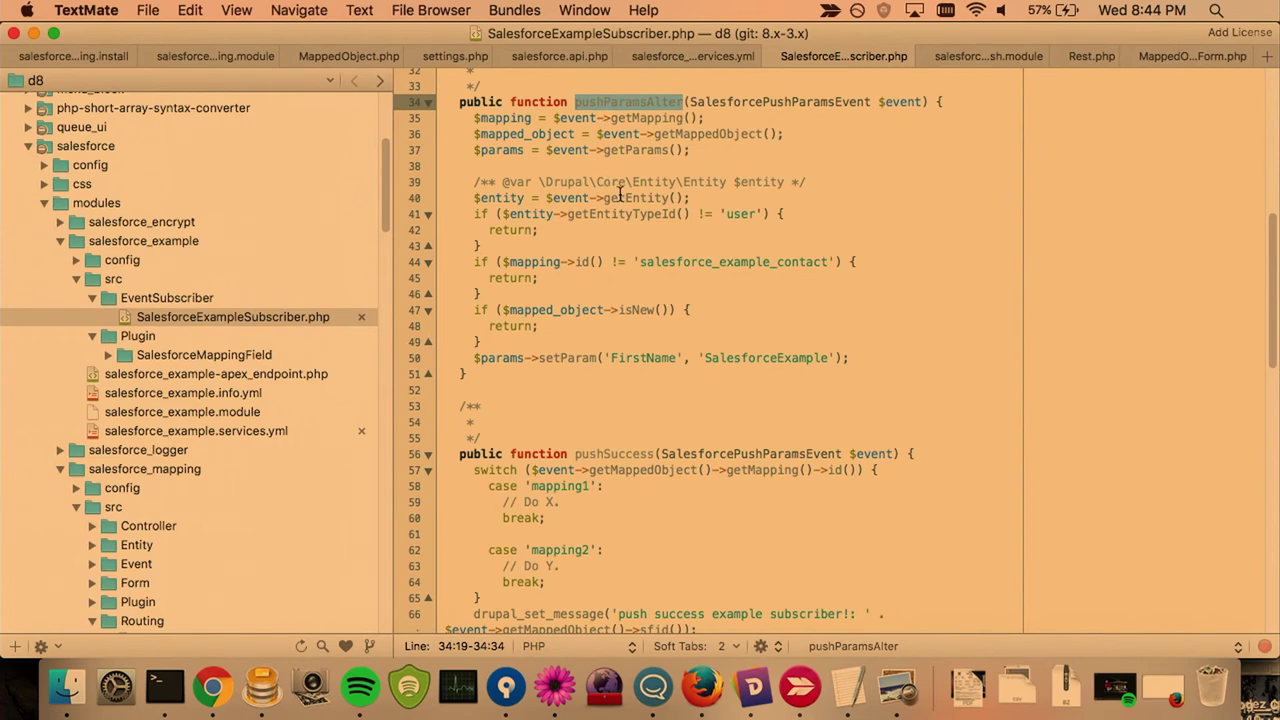
# Step: Insert a blank line at the start of pushParamsAlter
pyautogui.click(738, 118)
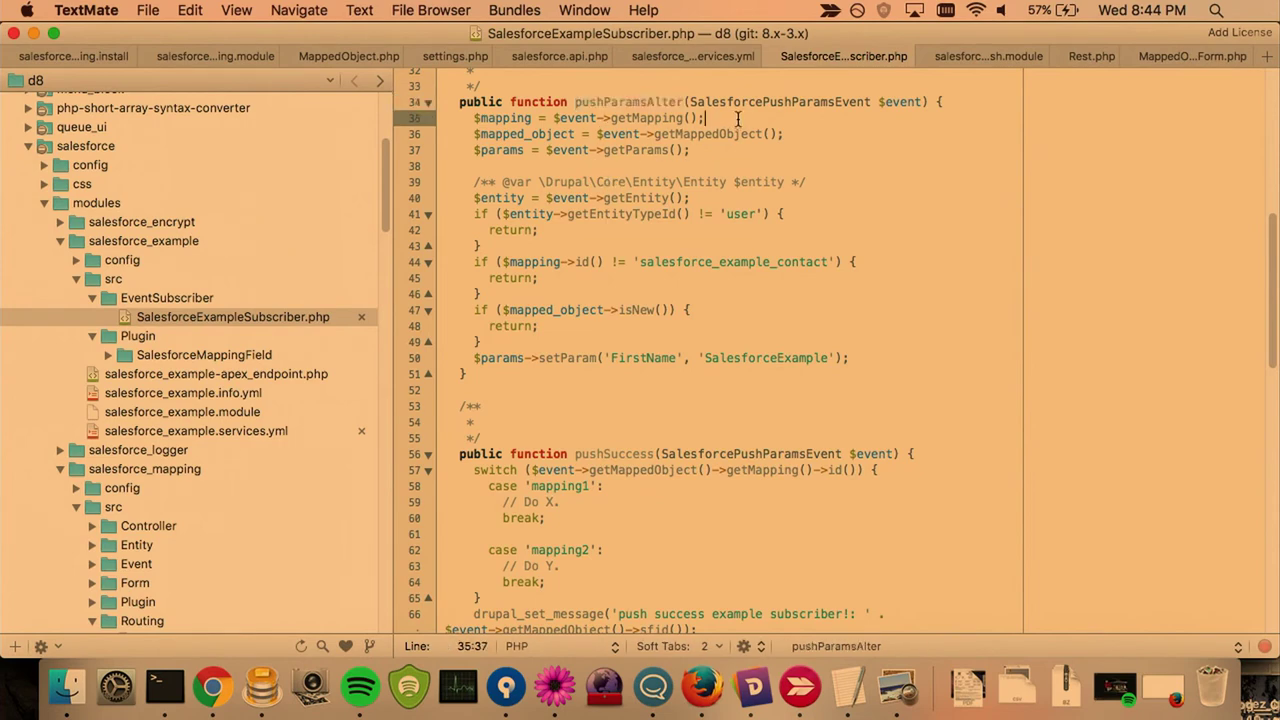
pyautogui.press('Up')
pyautogui.press('super+Right')
pyautogui.press('Return')
# Step: Enable the devel module in Terminal with 'drush en devel -y'
pyautogui.press('super+Tab')
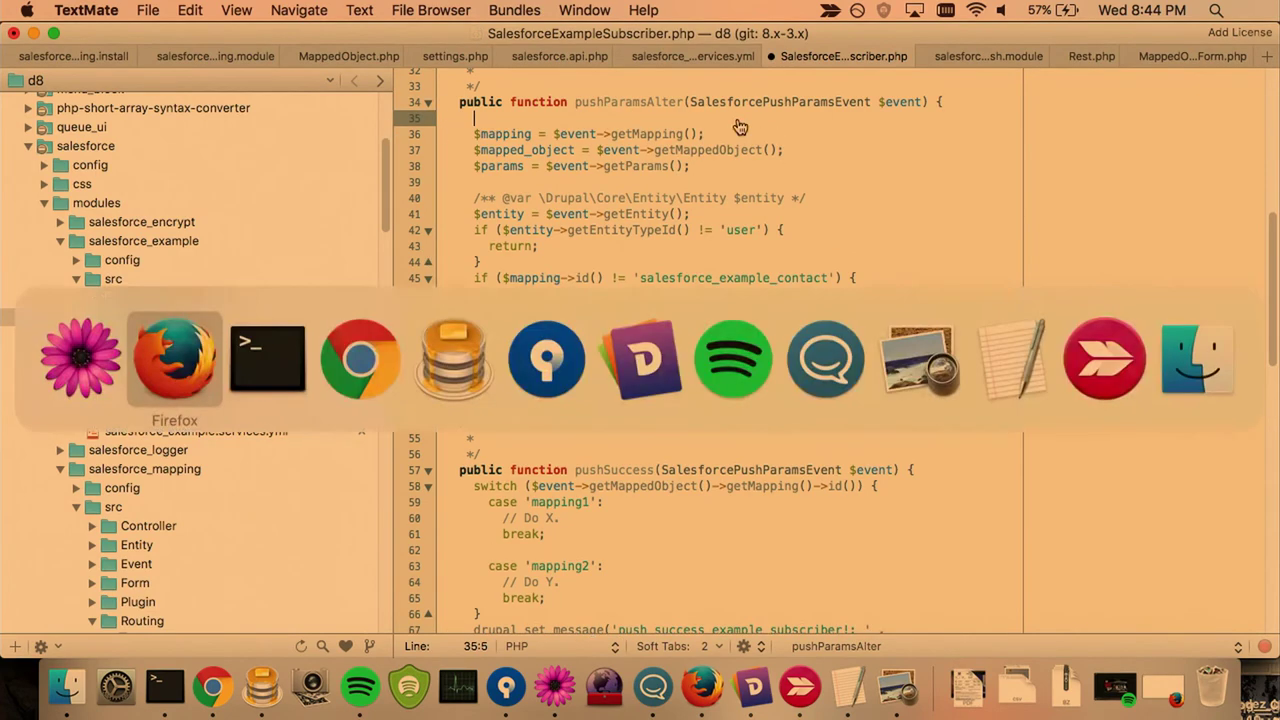
pyautogui.write('drush en ')
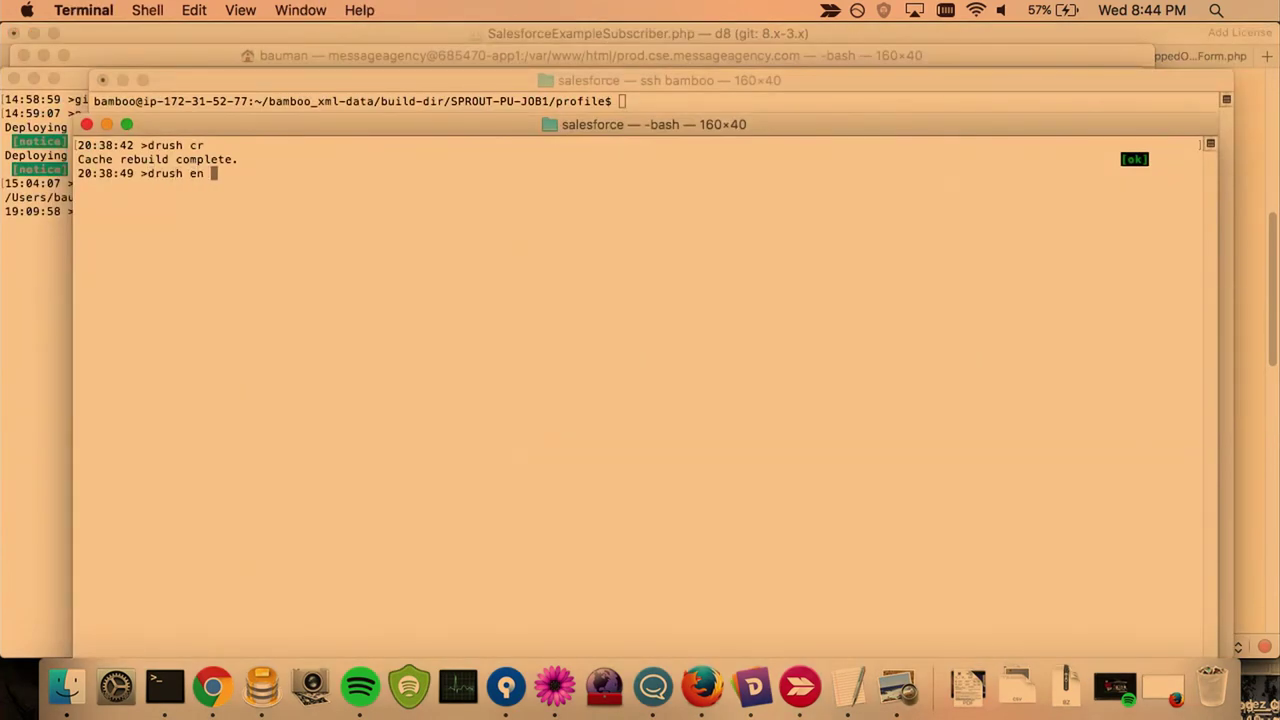
pyautogui.write('devel -y')
pyautogui.press('Return')
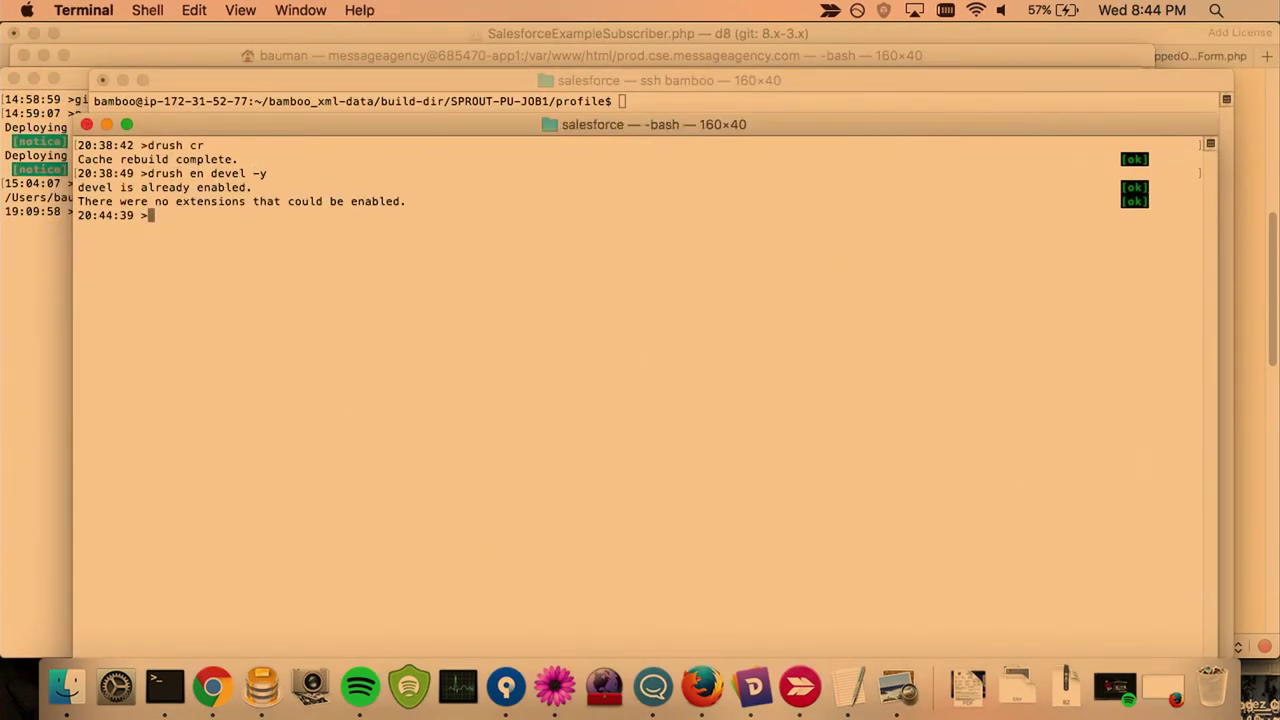
pyautogui.write('drush')
pyautogui.hotkey('ctrl', 'c')
# Step: Remove the blank line and add 'dpm($params);' after the $params assignment
pyautogui.press('super+Tab')
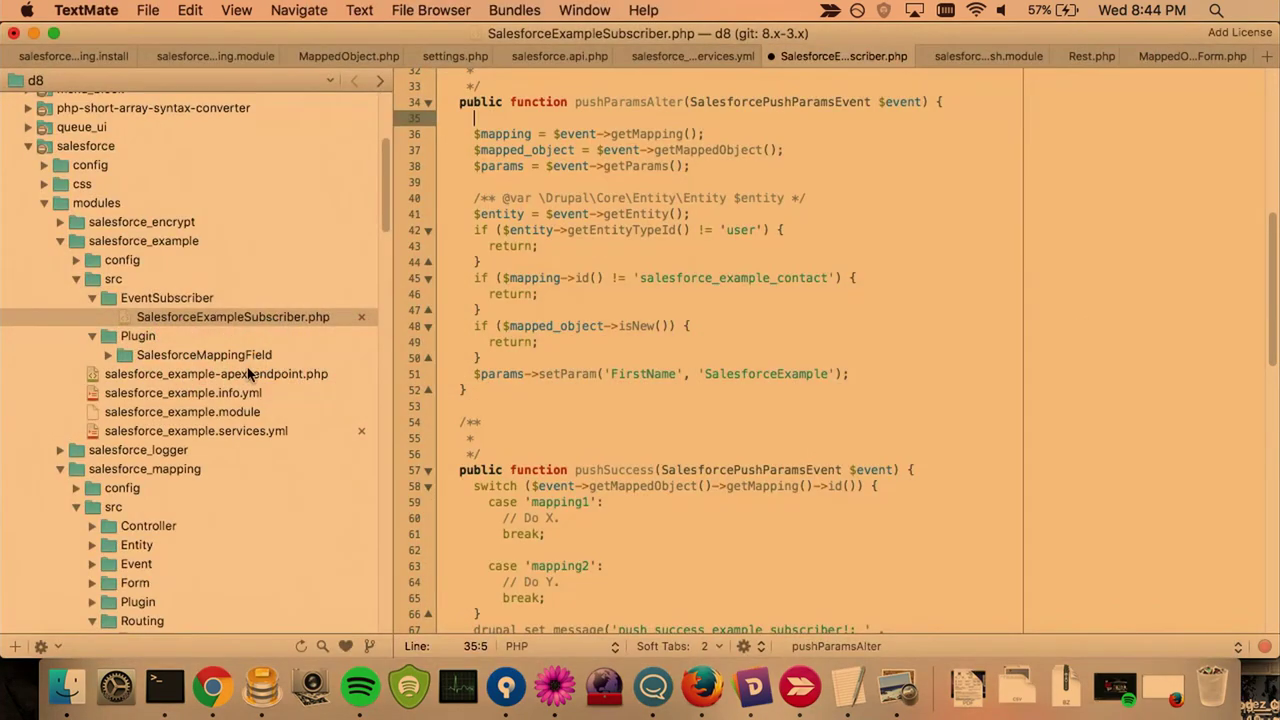
pyautogui.press('BackSpace')
pyautogui.press('BackSpace')
pyautogui.press('BackSpace')
pyautogui.press('Down')
pyautogui.press('Down')
pyautogui.press('Down')
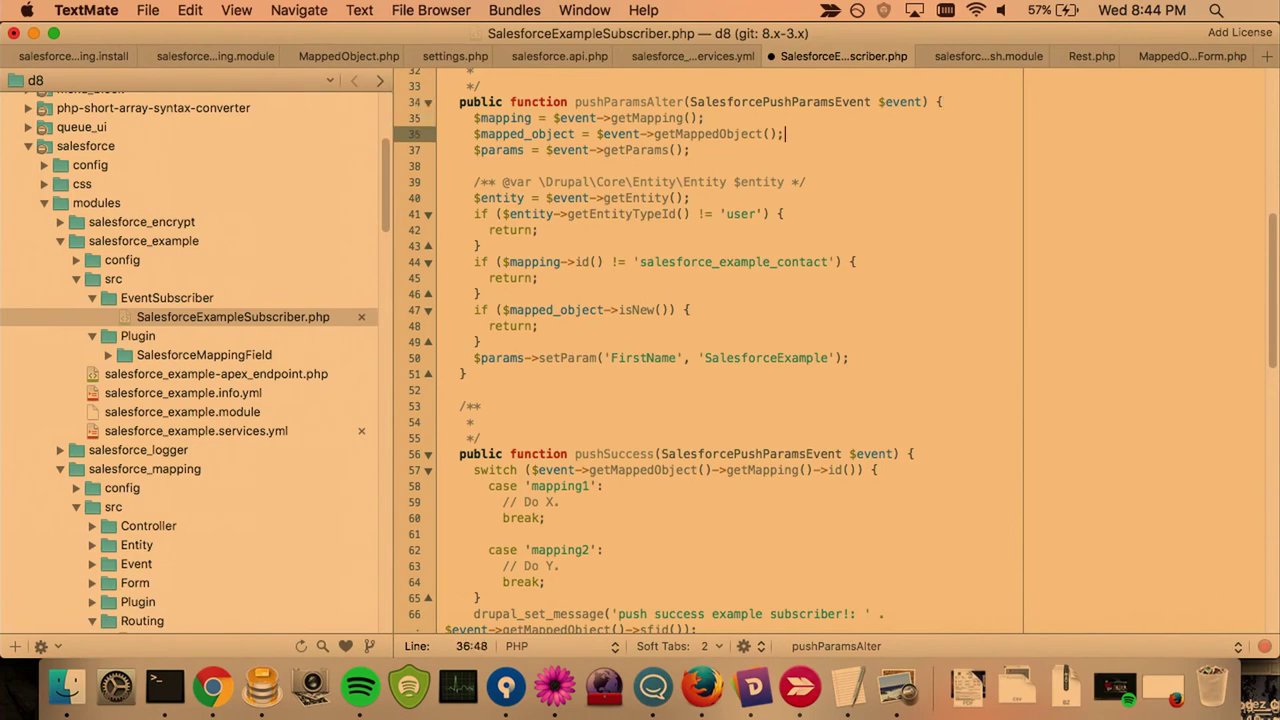
pyautogui.press('Return')
pyautogui.write('dpm($params);')
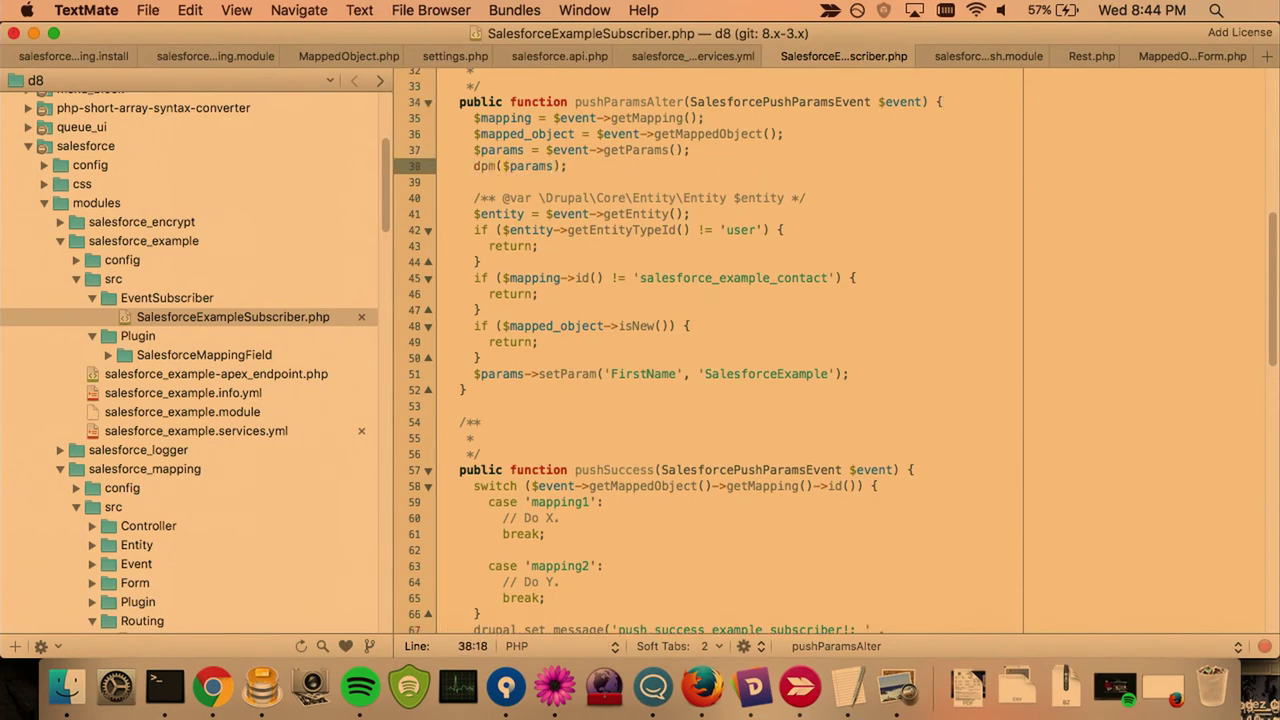
pyautogui.press('super+Tab')
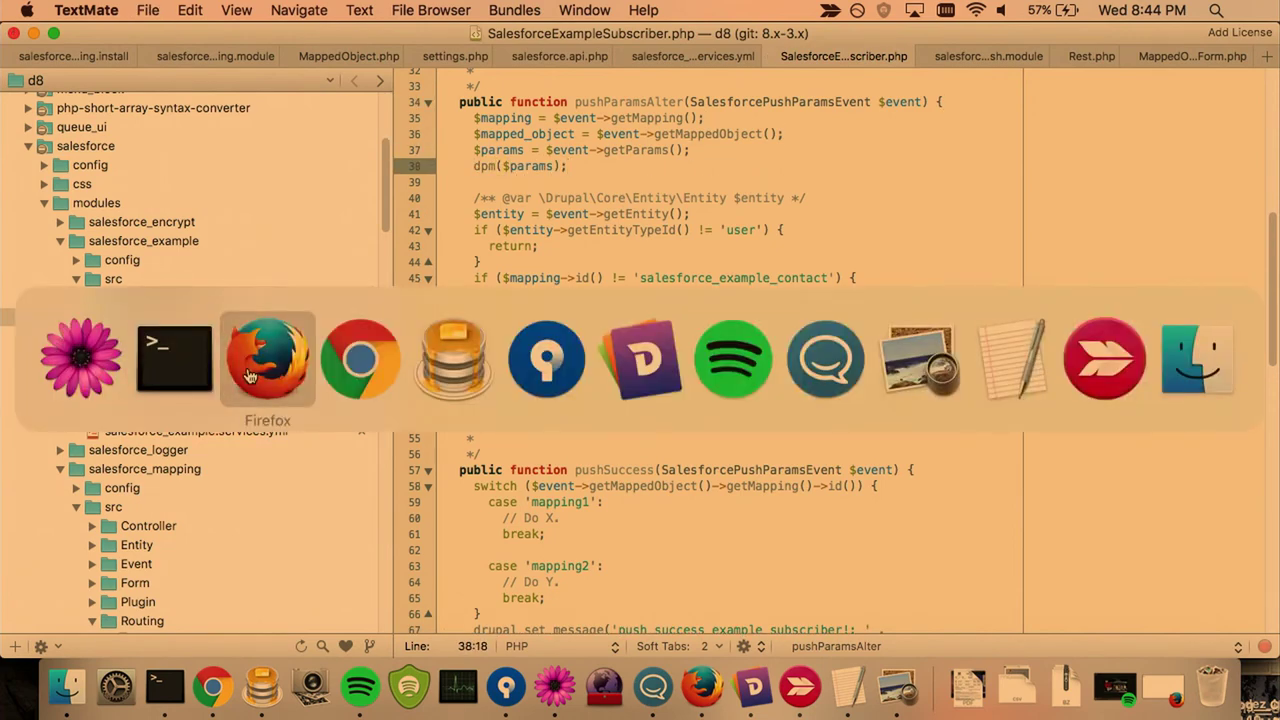
# Step: Push the user's Salesforce mapped object again from its edit form
pyautogui.click(250, 375)
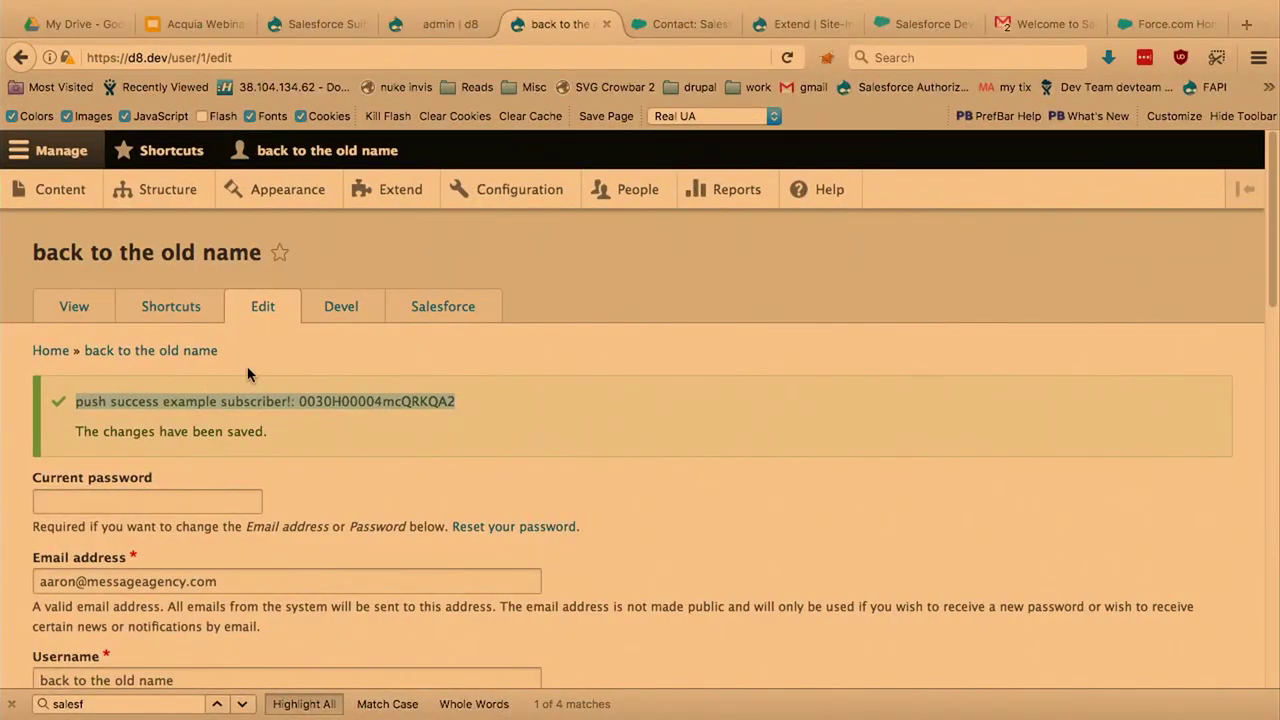
pyautogui.click(618, 433)
pyautogui.scroll(-10, 618, 437)
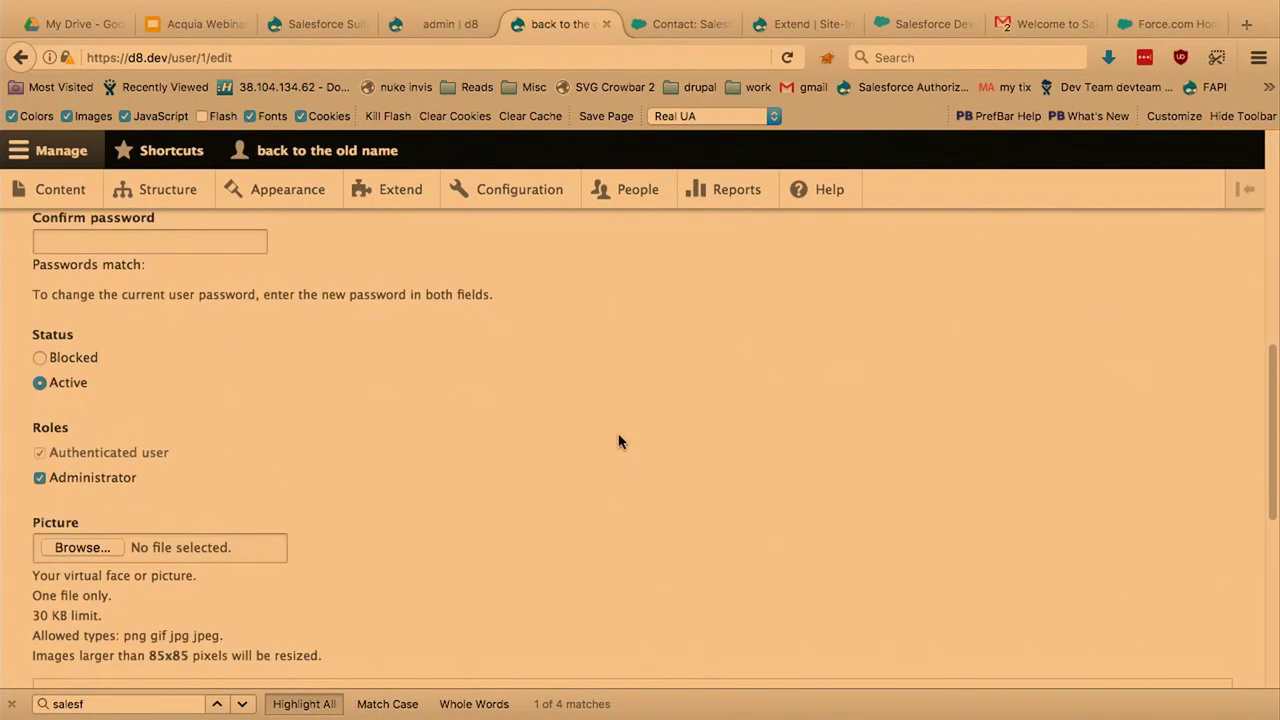
pyautogui.scroll(10, 618, 440)
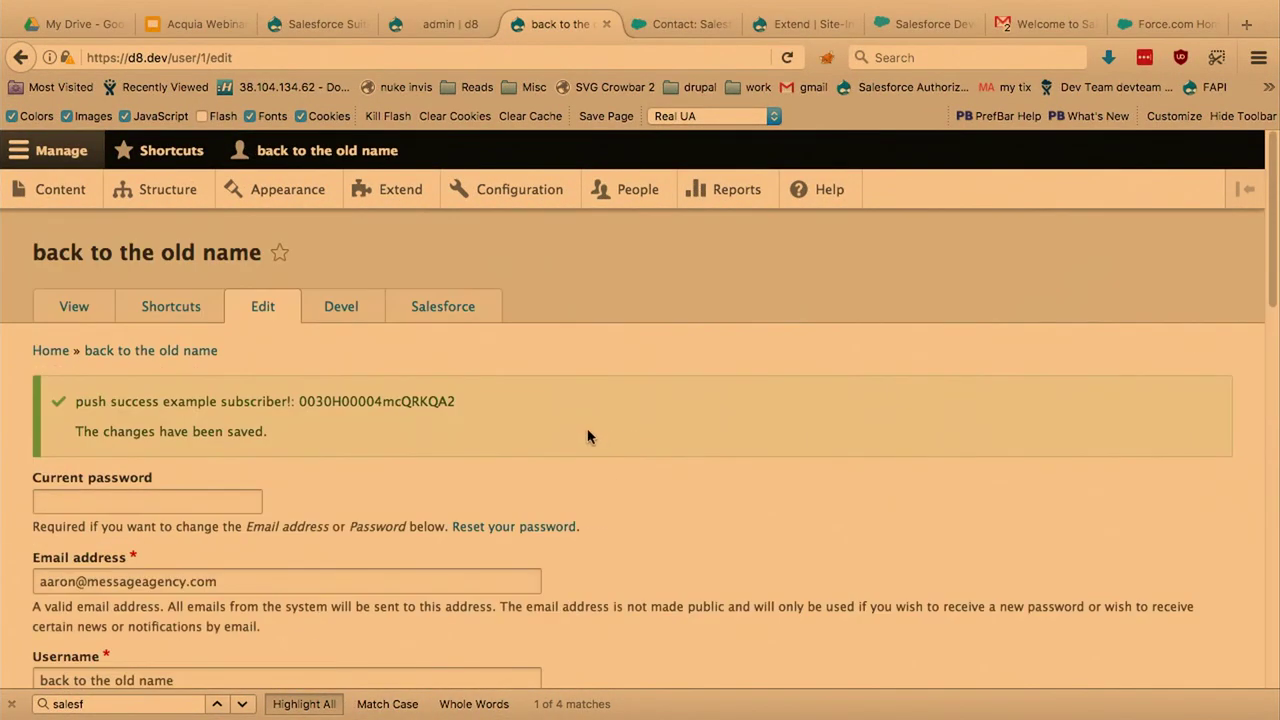
pyautogui.click(466, 322)
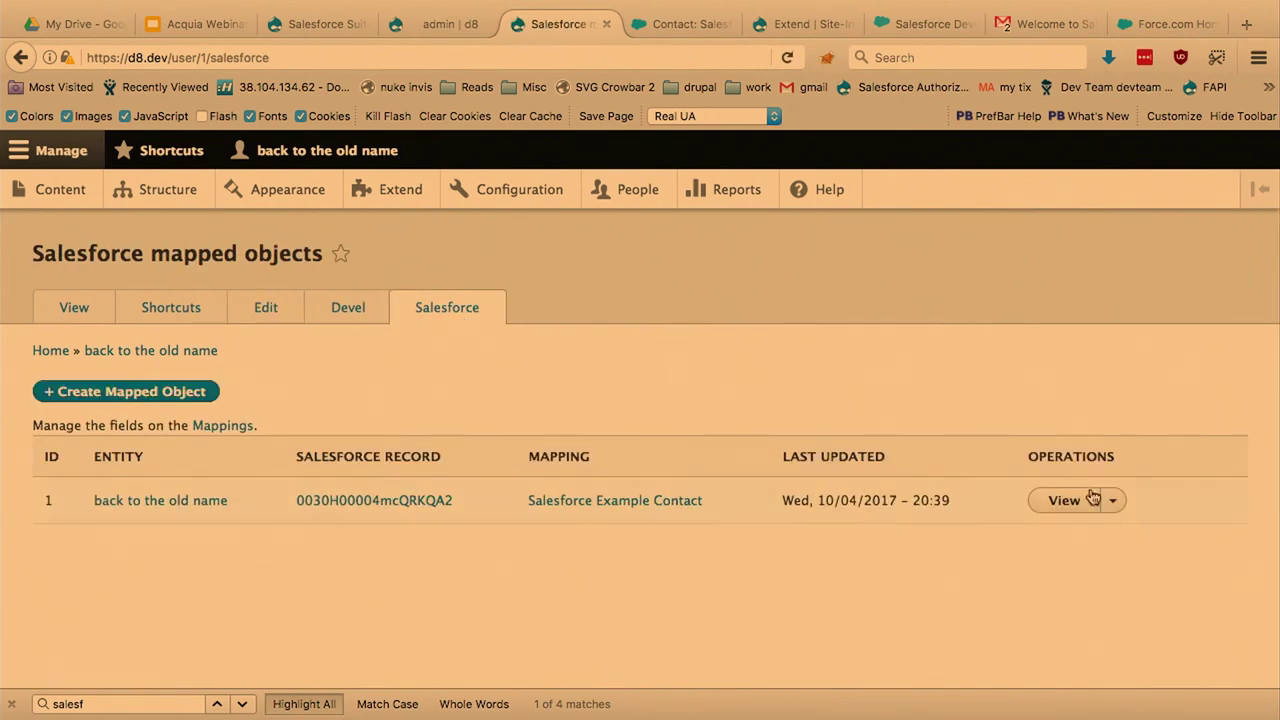
pyautogui.click(1120, 506)
pyautogui.click(1062, 536)
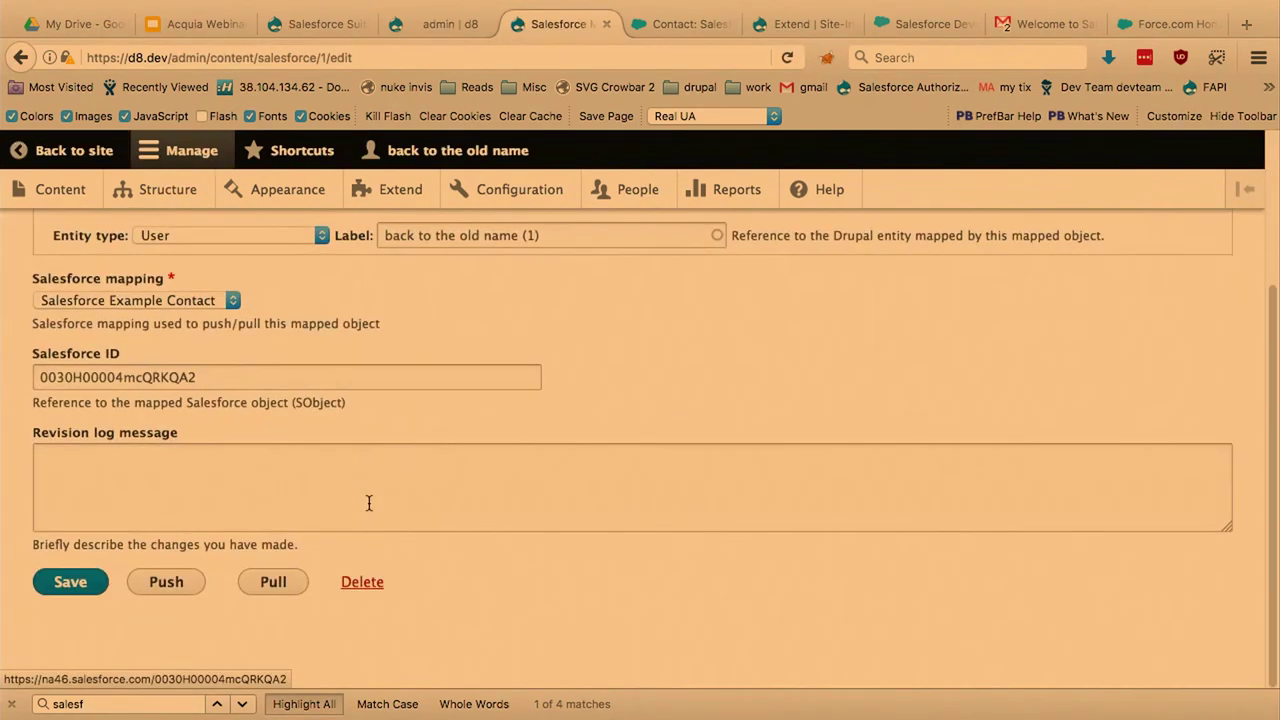
pyautogui.click(166, 581)
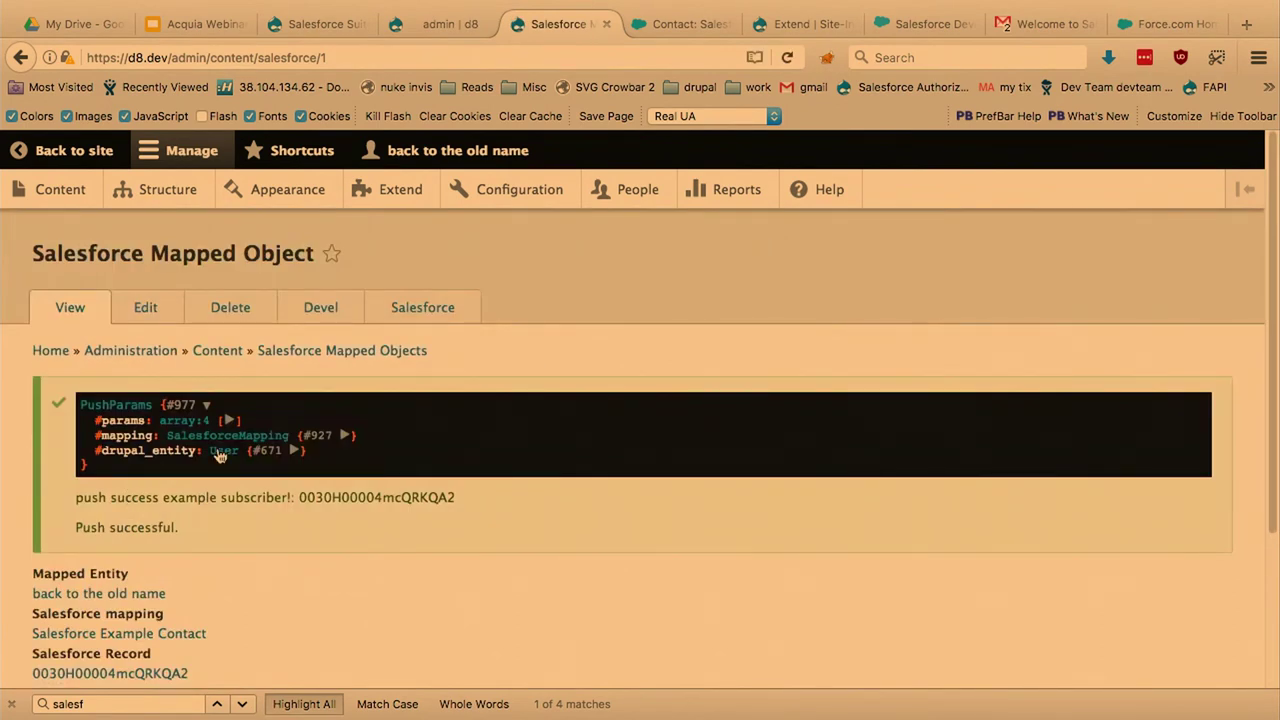
# Step: Expand #params in the dpm dump and highlight the Email, LastName, LeadSource and interests lines
pyautogui.click(230, 422)
pyautogui.scroll(-1, 200, 410)
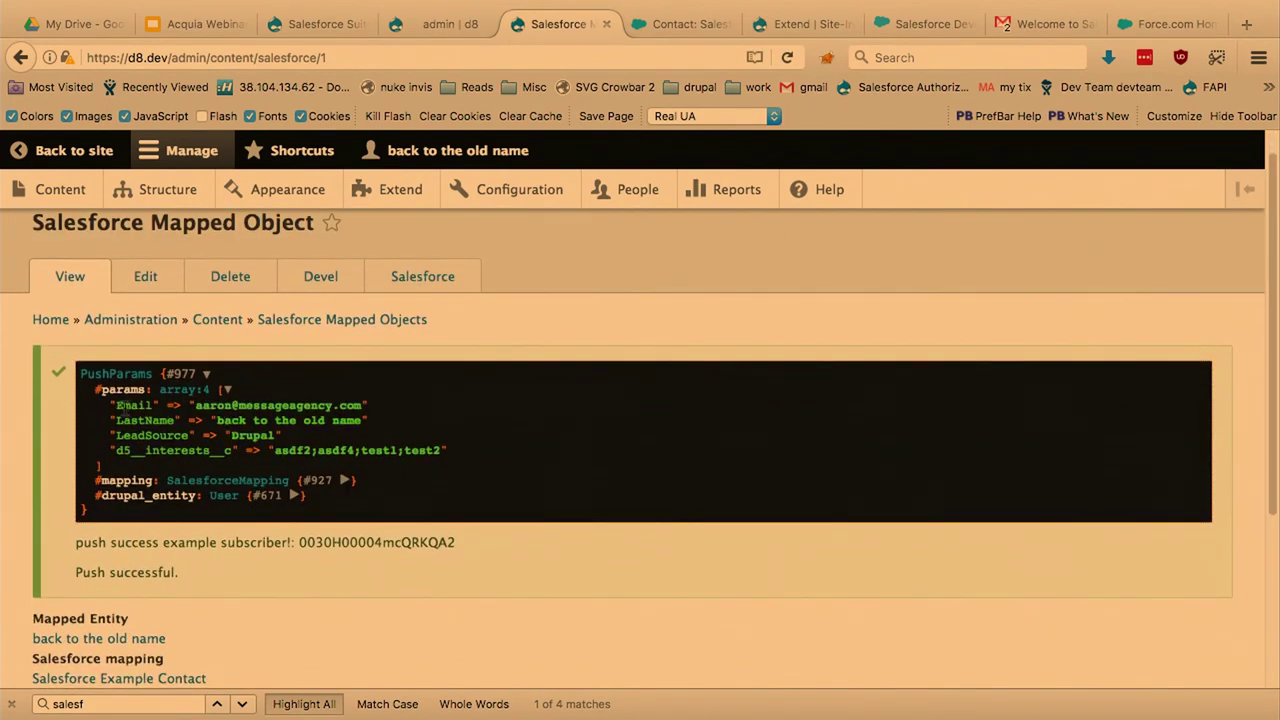
pyautogui.tripleClick(127, 405)
pyautogui.moveTo(127, 405); pyautogui.dragTo(140, 450)
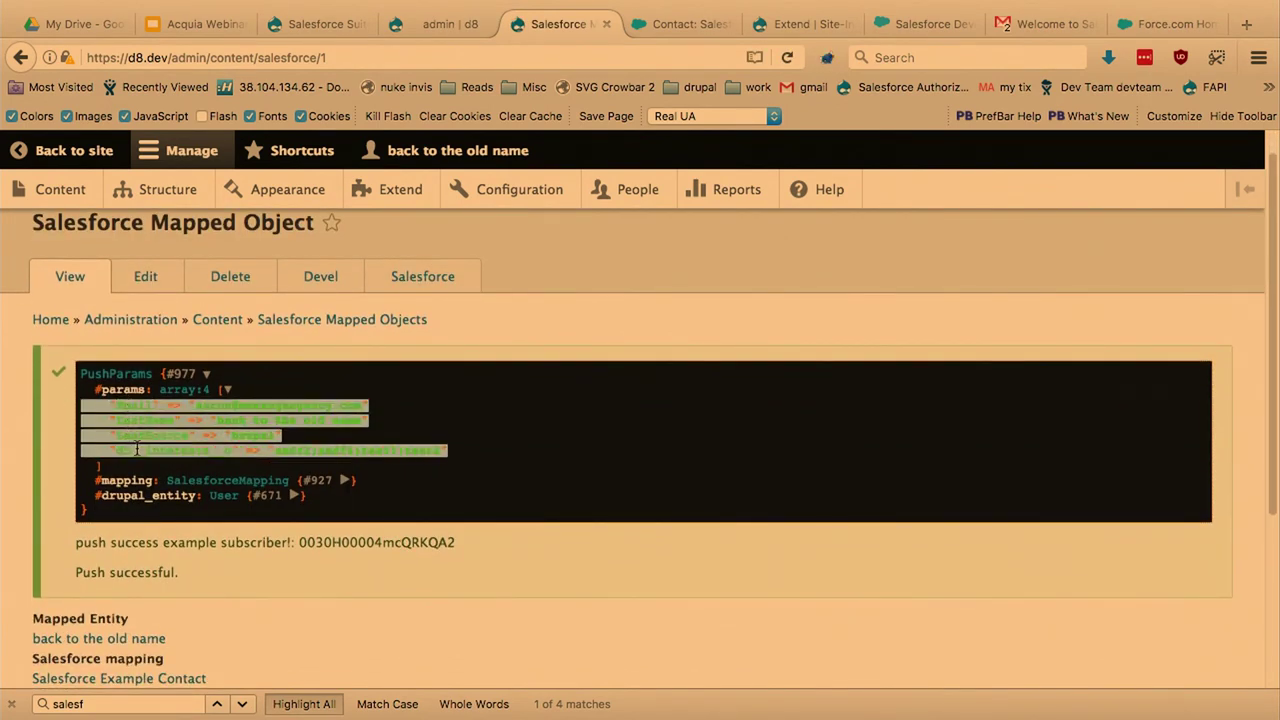
pyautogui.click(134, 432)
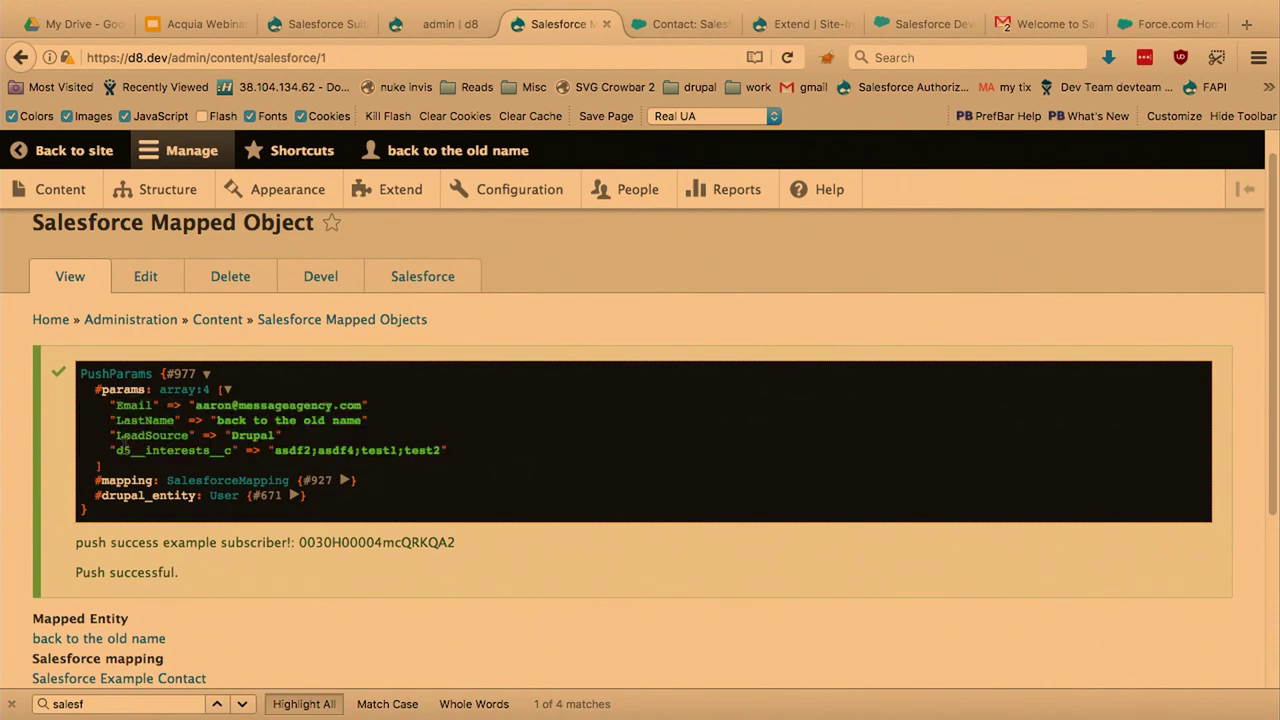
pyautogui.tripleClick(124, 450)
pyautogui.moveTo(124, 450); pyautogui.dragTo(325, 406)
pyautogui.click(121, 402)
pyautogui.doubleClick(325, 405)
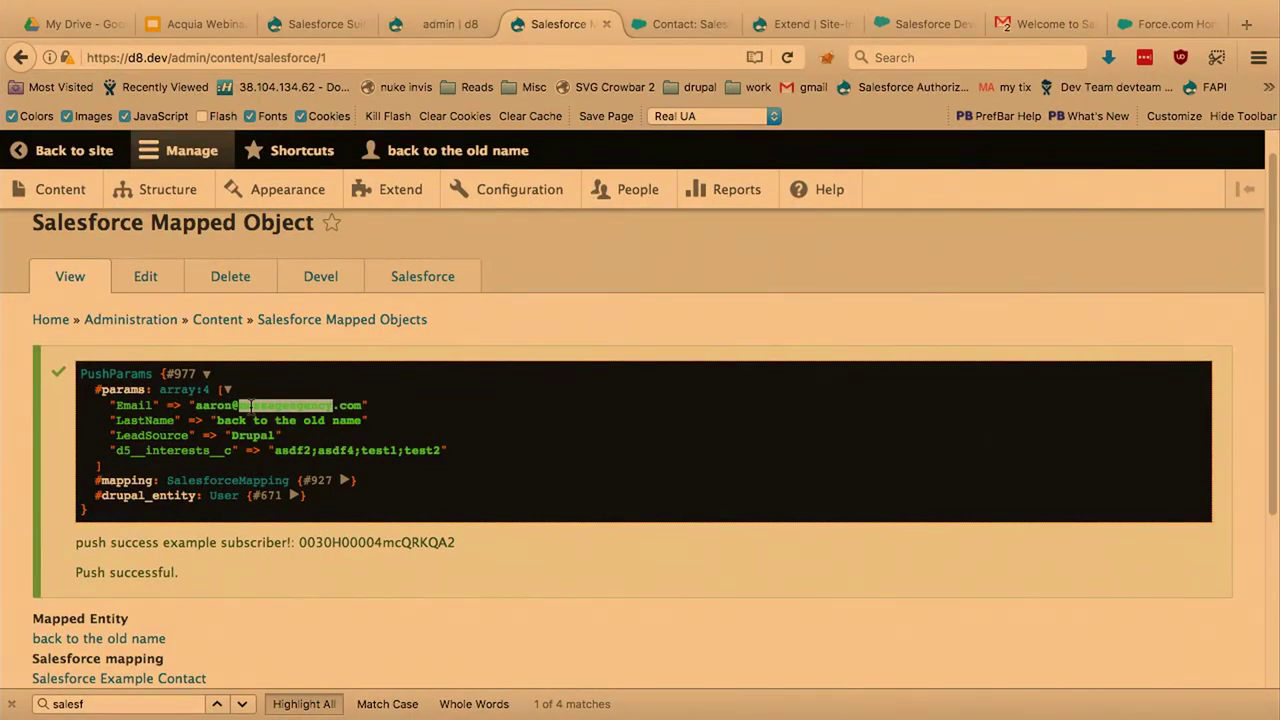
pyautogui.click(242, 405)
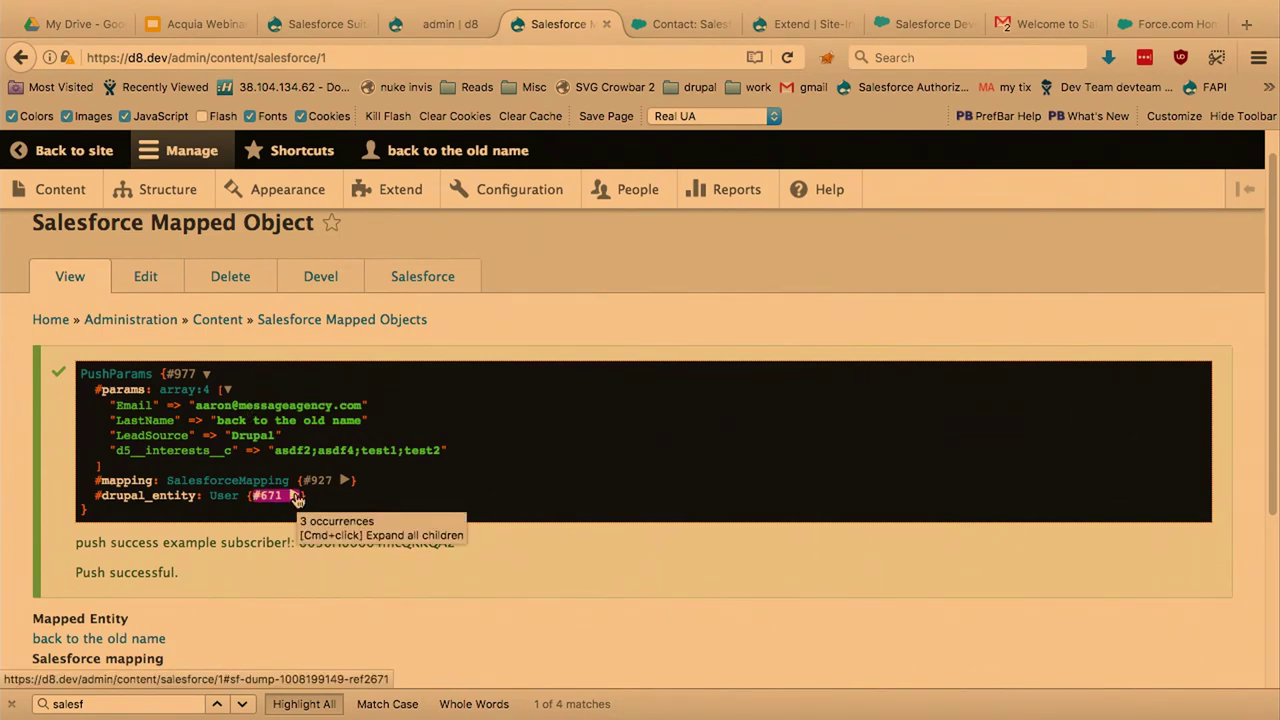
# Step: Switch back to the webinar slides tab
pyautogui.click(440, 24)
pyautogui.click(555, 24)
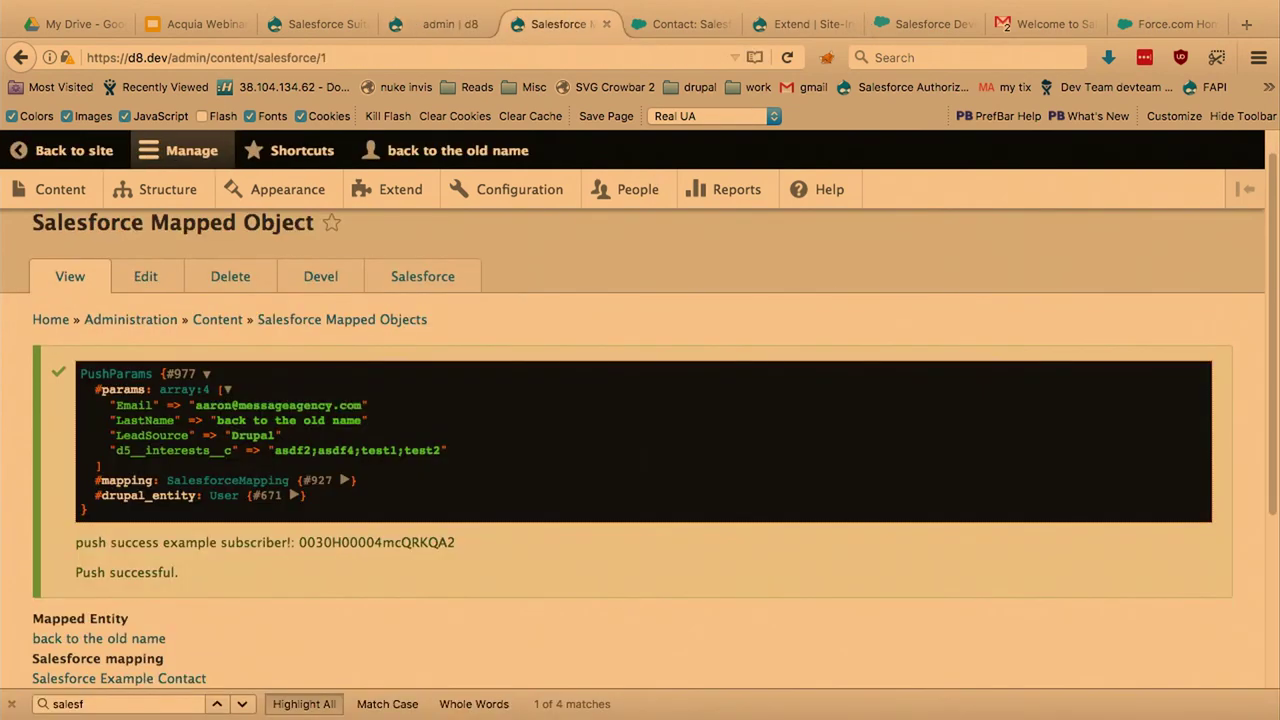
pyautogui.hotkey('ctrl', 'pageup')
pyautogui.hotkey('ctrl', 'pageup')
pyautogui.hotkey('ctrl', 'pageup')
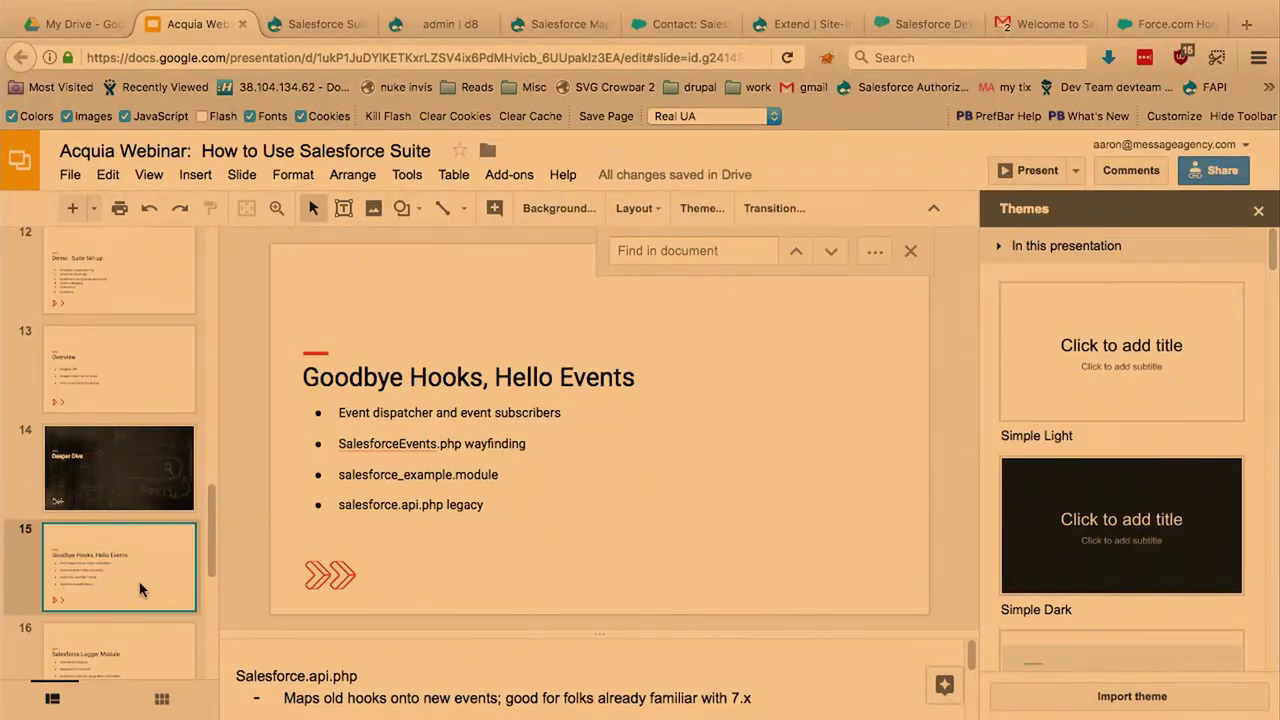
# Step: Pass the Salesforce Logger Module slide, tidy TextMate's module folders, then show slide 17, Environment Management & Dev Workflow
pyautogui.press('Down')
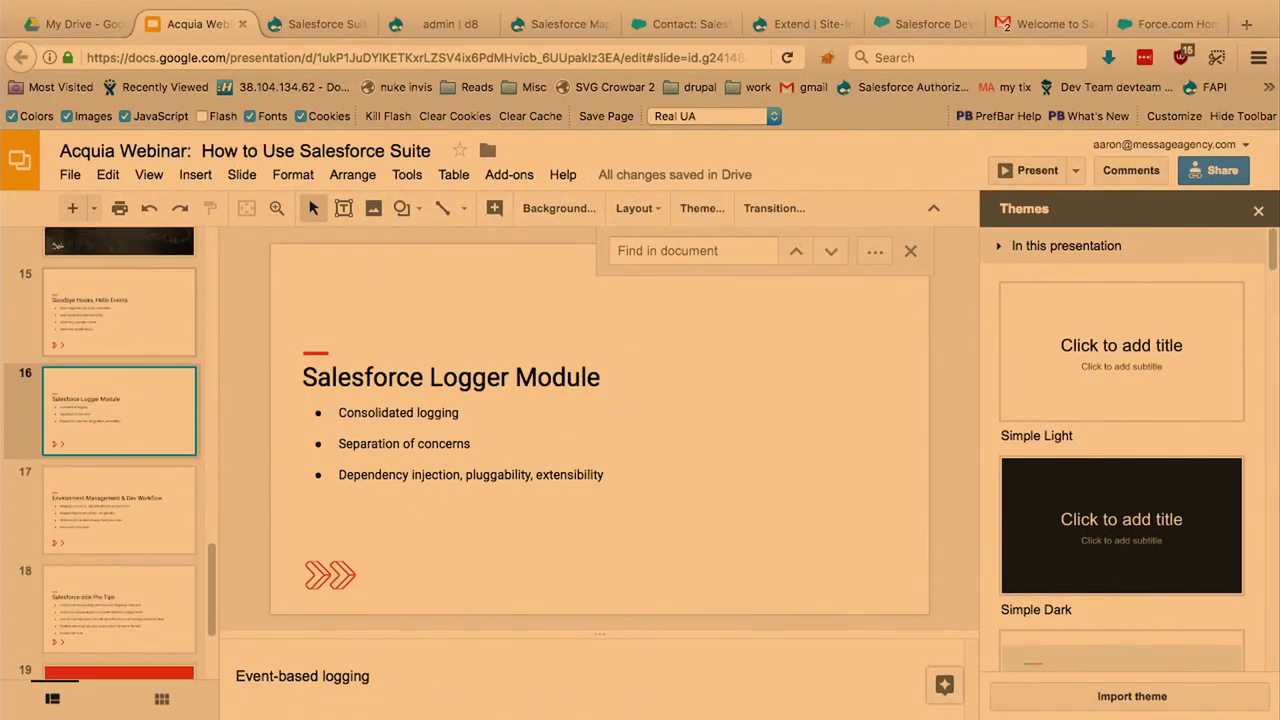
pyautogui.press('super+Tab')
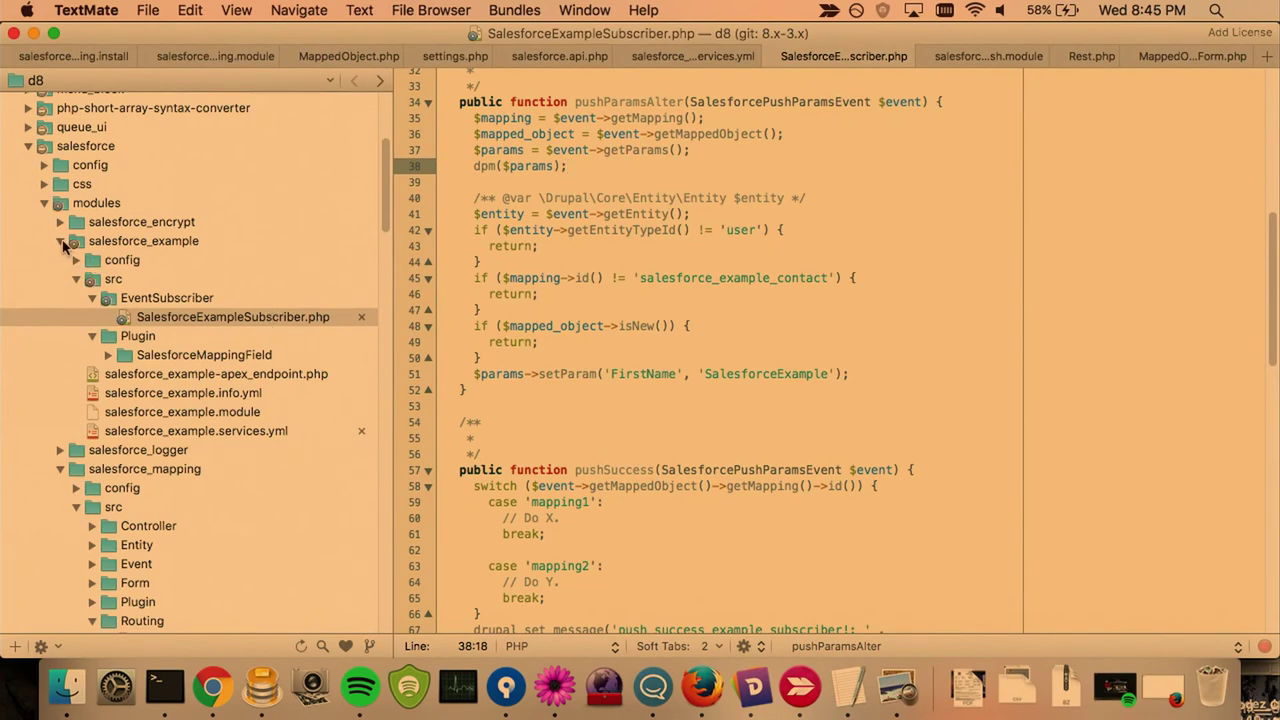
pyautogui.click(60, 241)
pyautogui.click(60, 279)
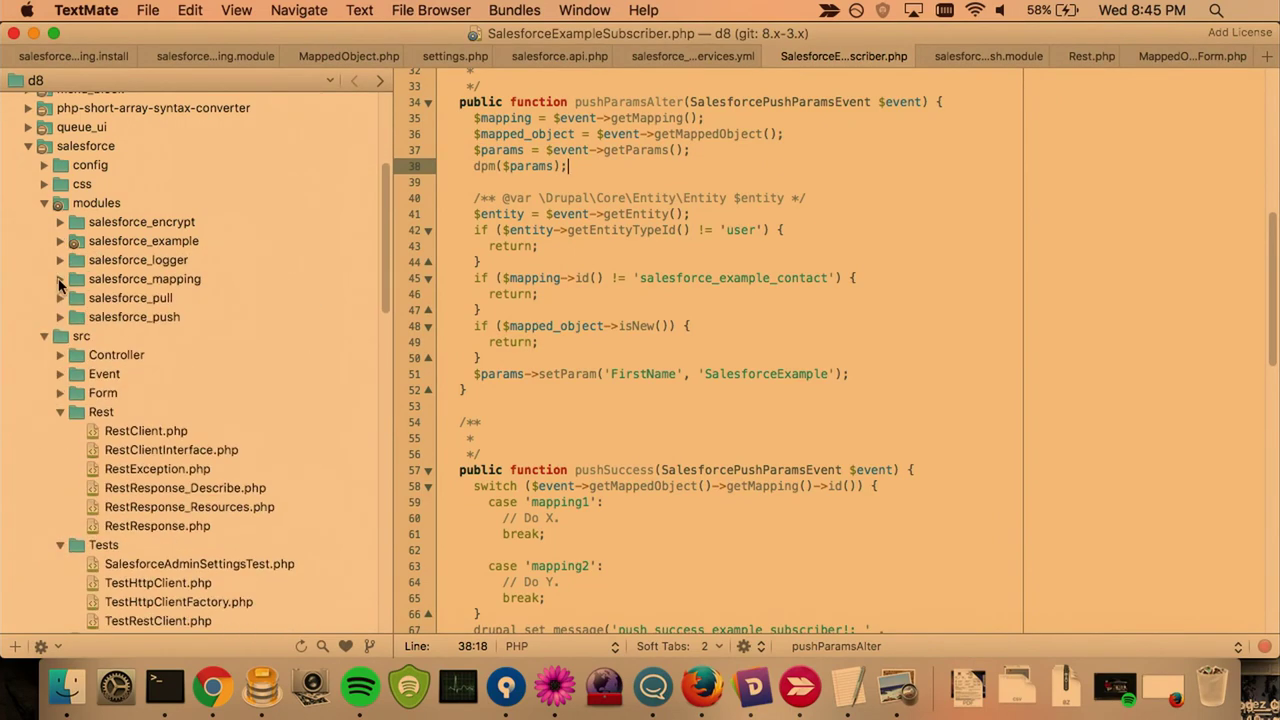
pyautogui.click(64, 261)
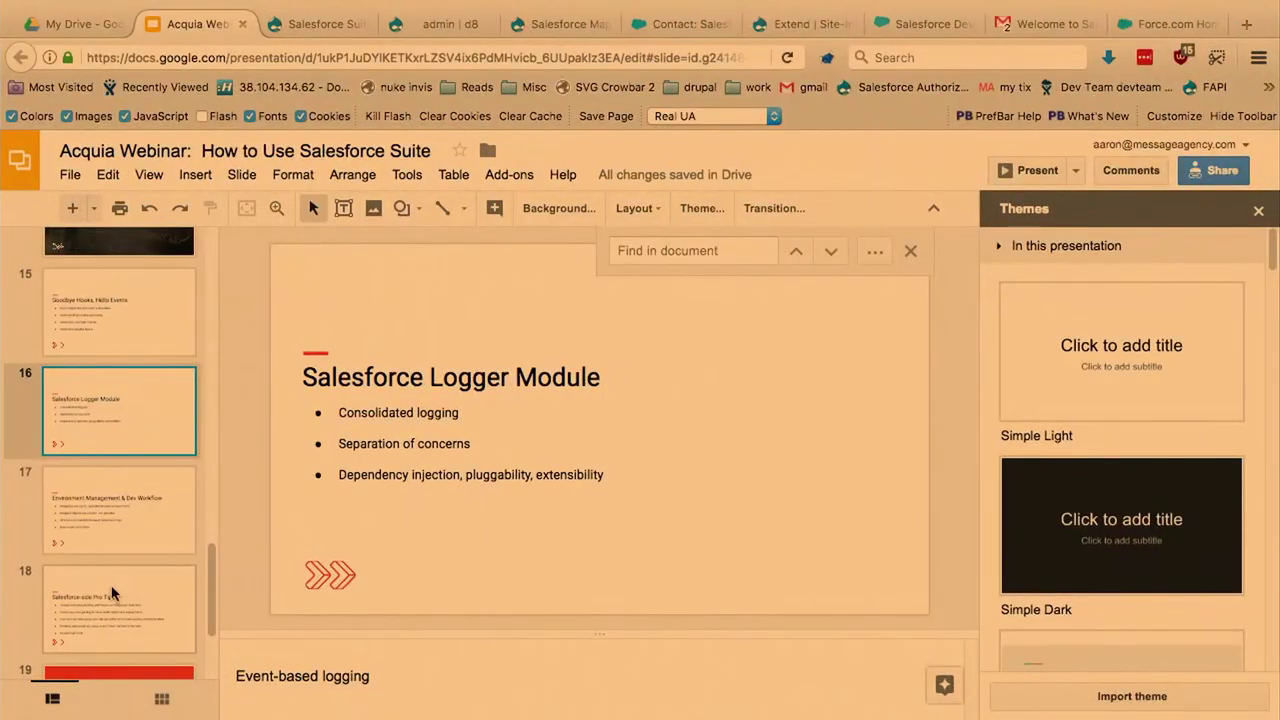
pyautogui.click(171, 514)
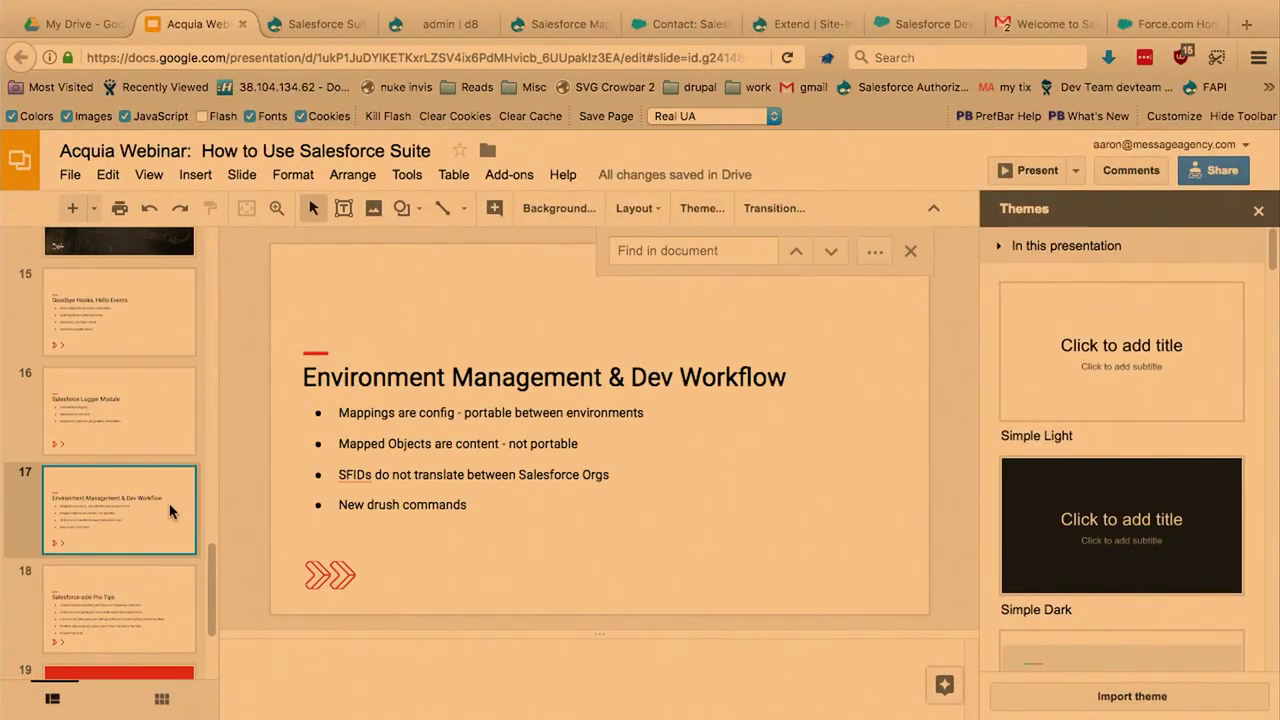